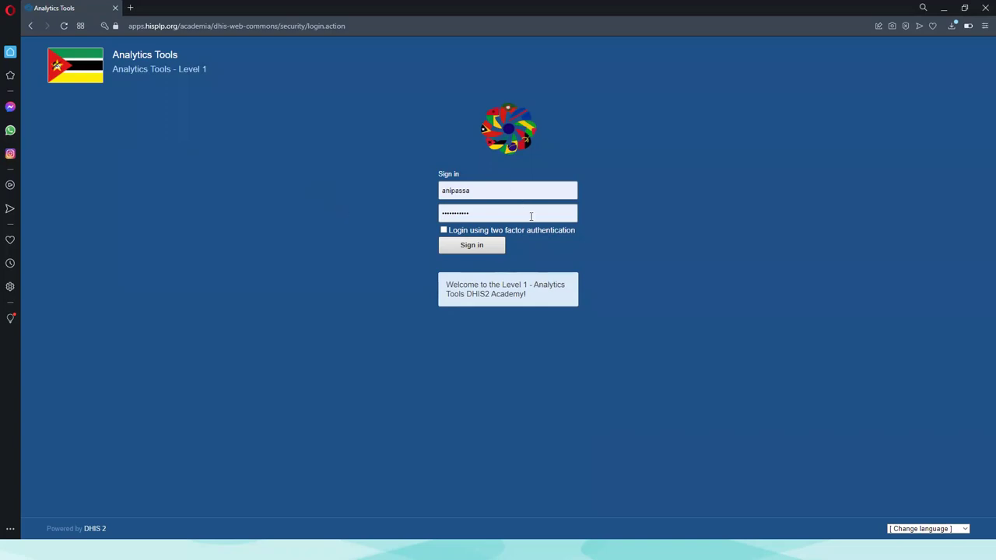
Sign in to the Analytics Tools site with the prefilled credentials and open the Data Entry app
click(469, 247)
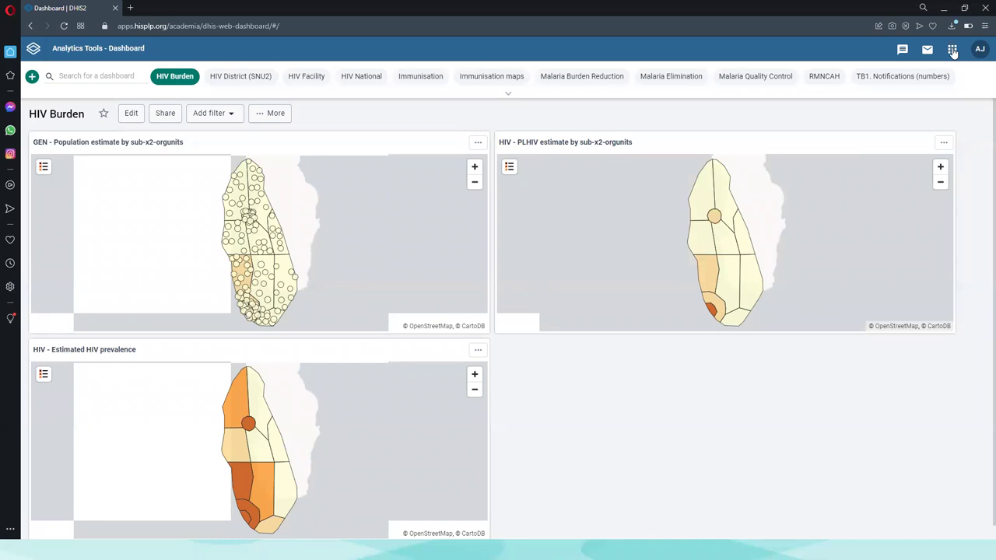
click(952, 51)
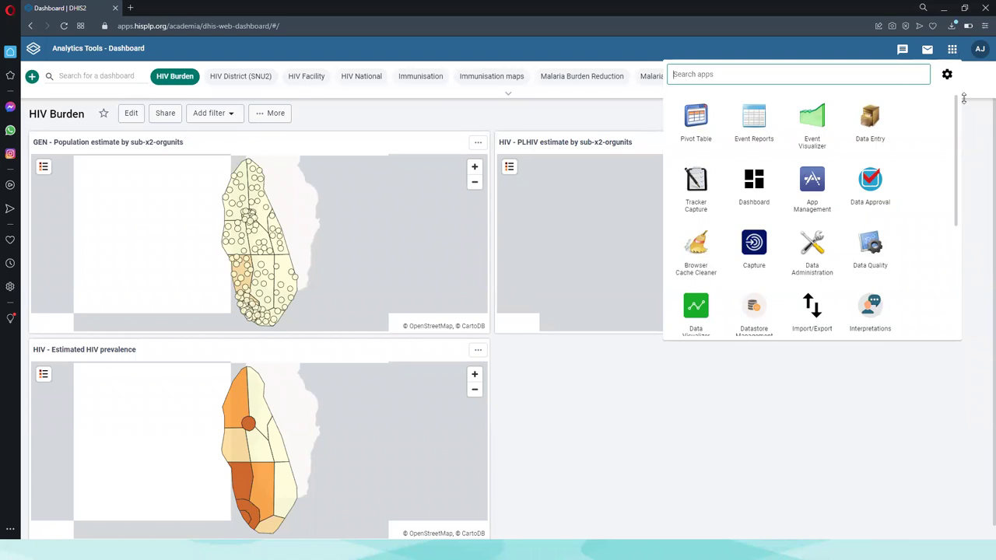
drag(957, 130, 958, 269)
drag(951, 227, 945, 117)
scroll(961, 141, down, 1)
scroll(960, 141, down, 4)
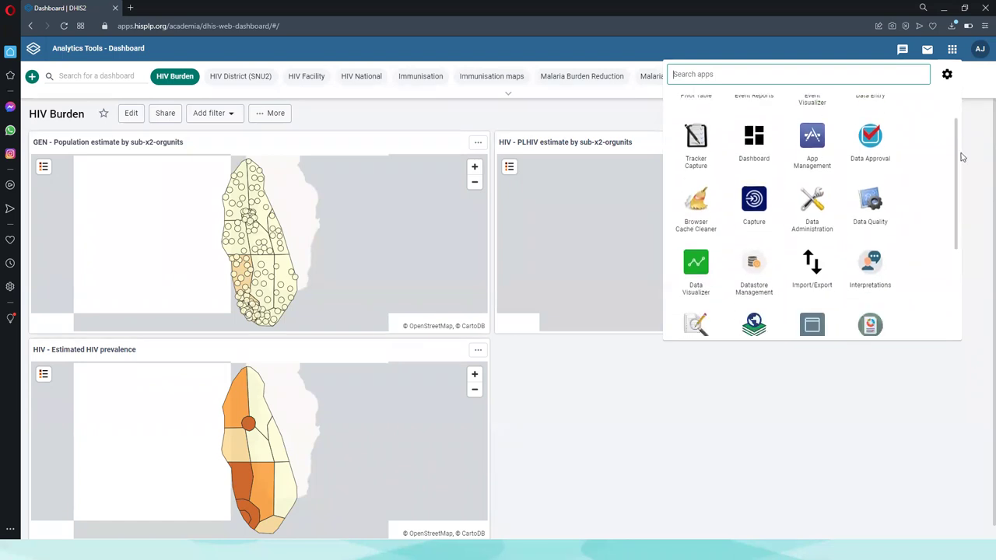
scroll(969, 212, down, 5)
scroll(969, 225, up, 10)
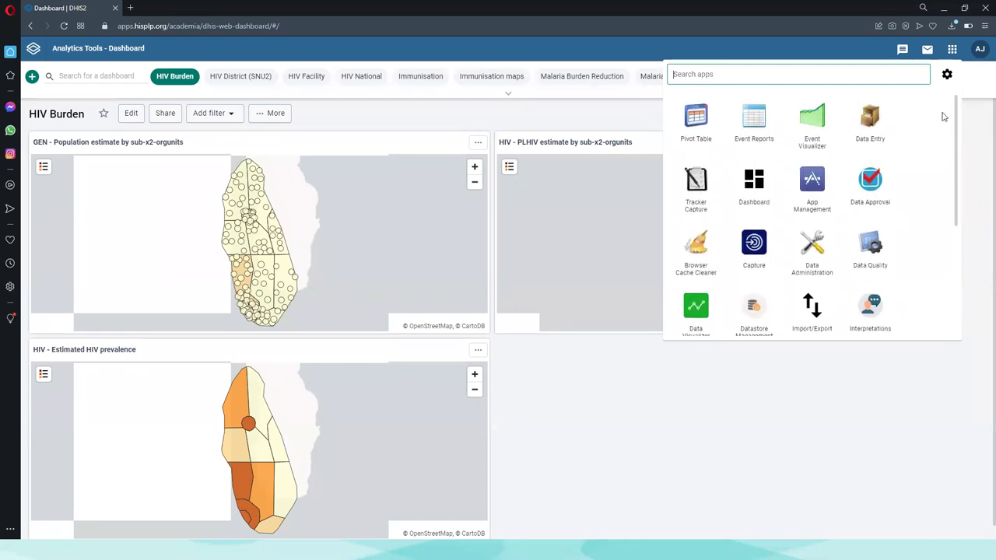
click(869, 123)
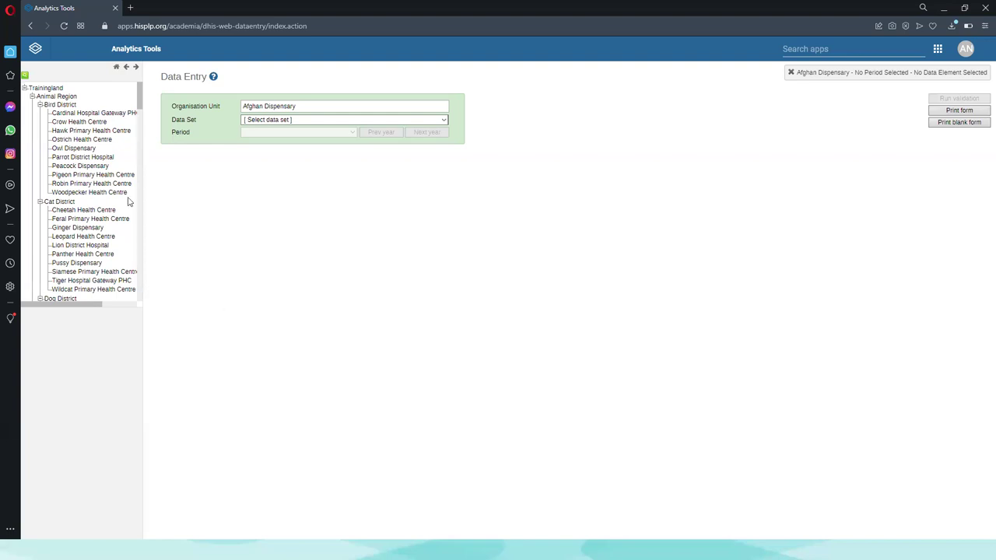
Open the HIV Monthly data set for Cardinal Hospital Gateway PHC in Bird District, with April 2021 as the period
mouse_move(140, 97)
mouse_down()
mouse_move(160, 207)
mouse_move(161, 292)
mouse_move(151, 309)
mouse_move(132, 231)
mouse_move(127, 126)
mouse_move(137, 80)
mouse_up()
click(97, 114)
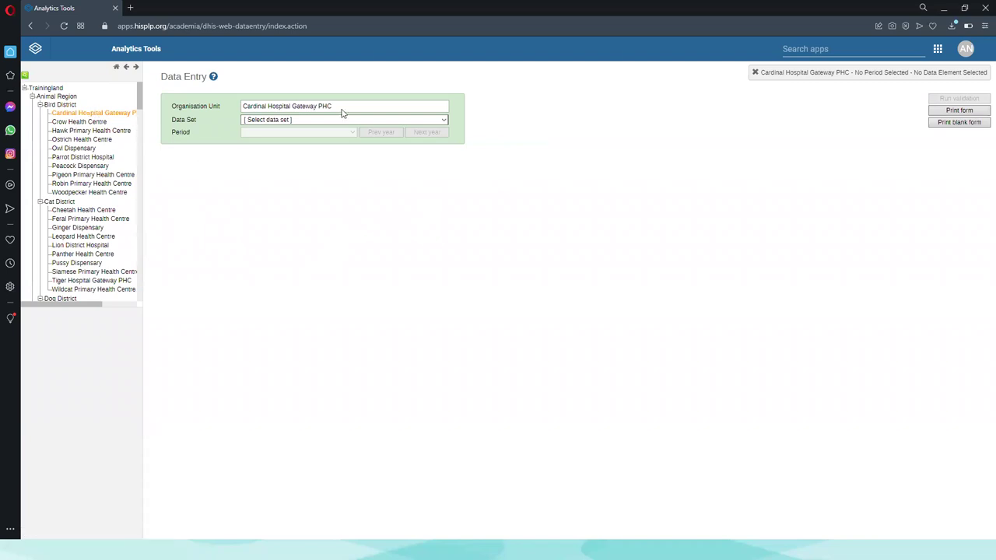
click(443, 121)
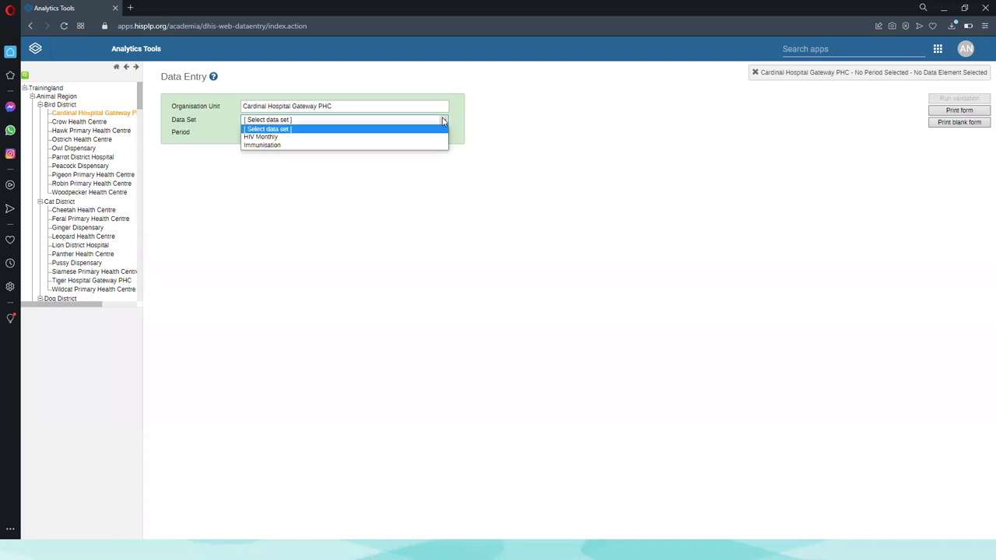
click(328, 139)
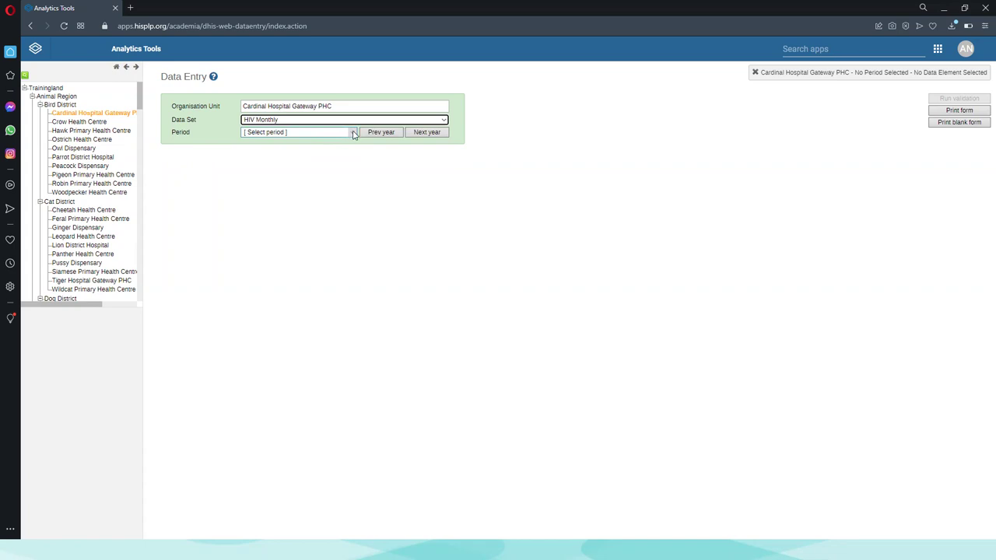
click(353, 134)
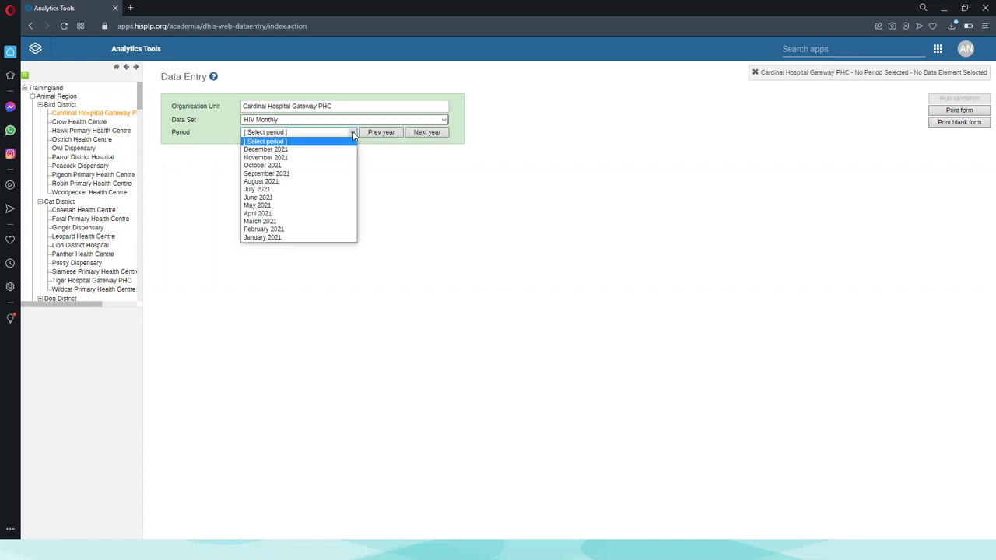
click(282, 214)
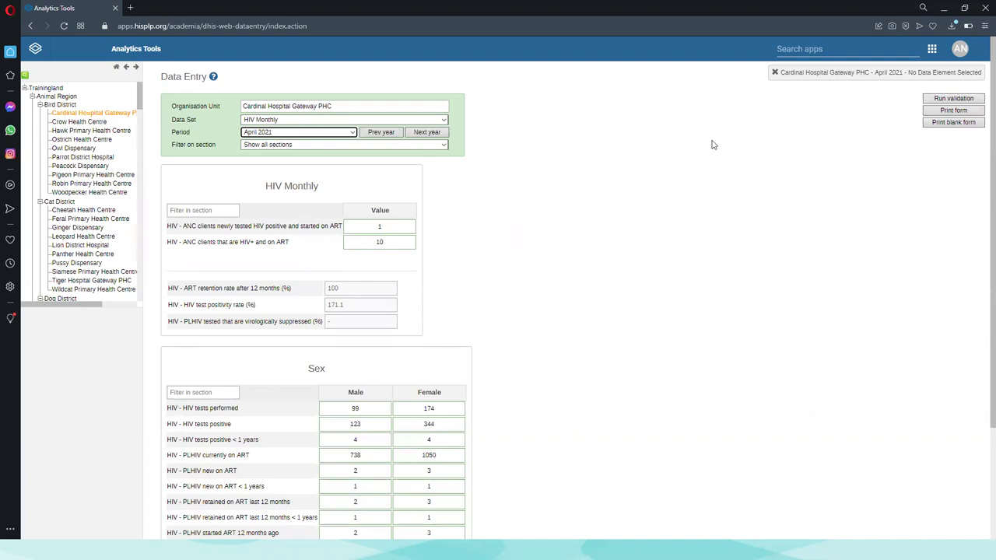
Examine the April 2021 HIV Monthly form's data sections, year navigation, print, completion and validation options
scroll(656, 389, down, 3)
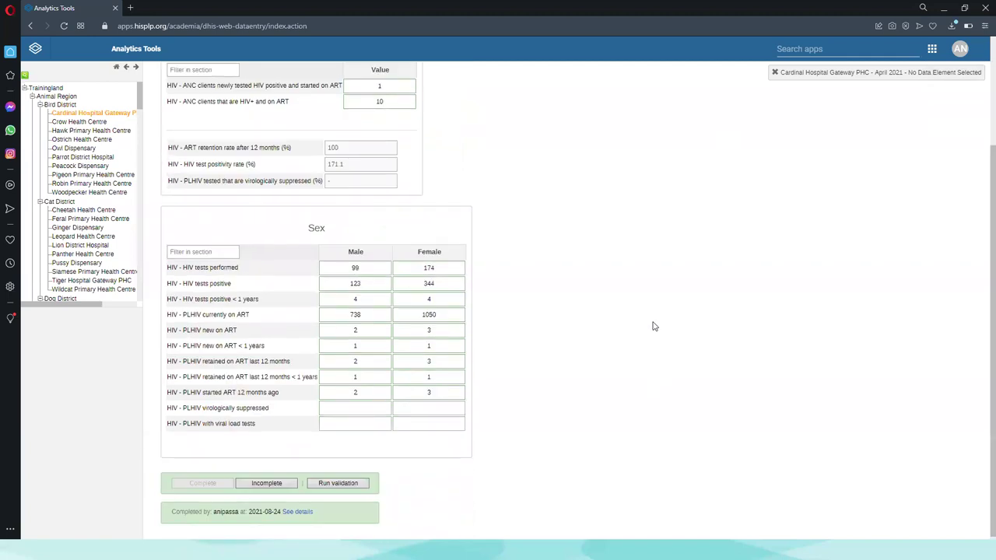
scroll(651, 326, up, 3)
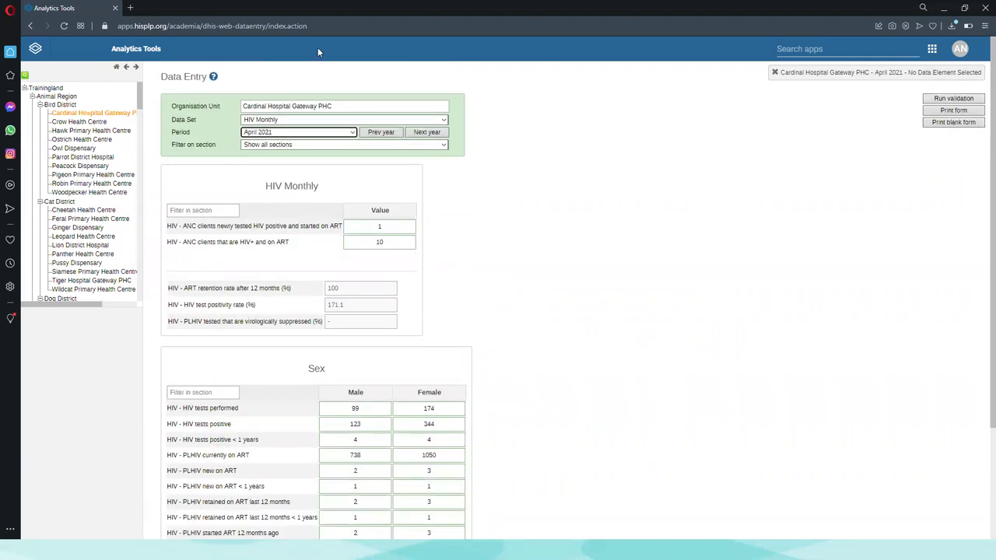
click(426, 132)
click(932, 100)
click(949, 125)
scroll(576, 323, down, 3)
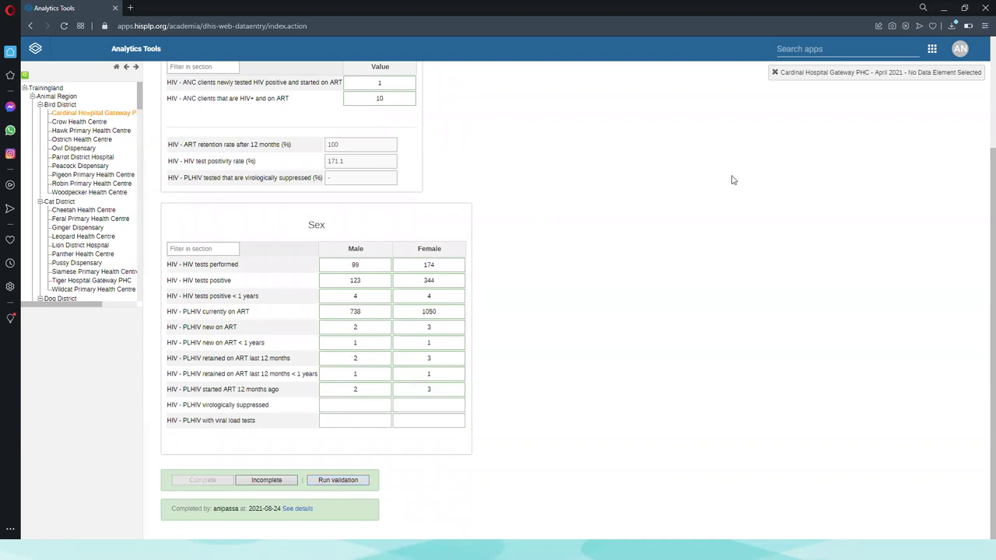
click(342, 480)
scroll(339, 368, up, 2)
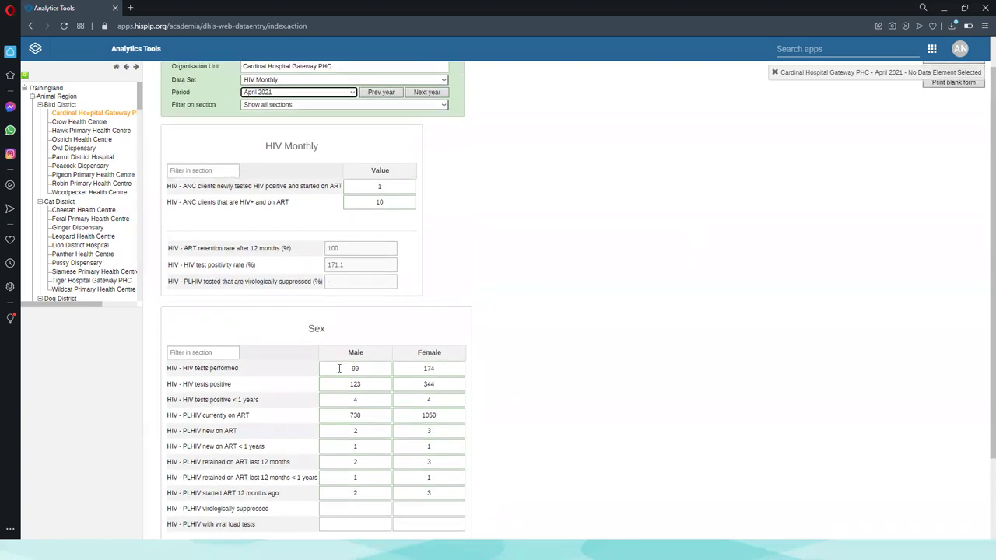
scroll(339, 368, down, 2)
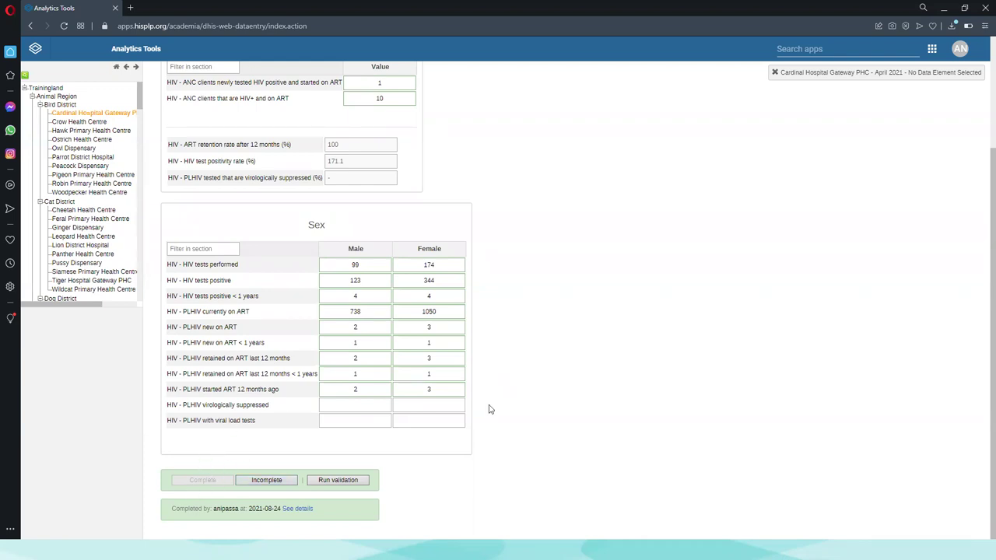
View the details of the user who completed the form, and close them
click(308, 510)
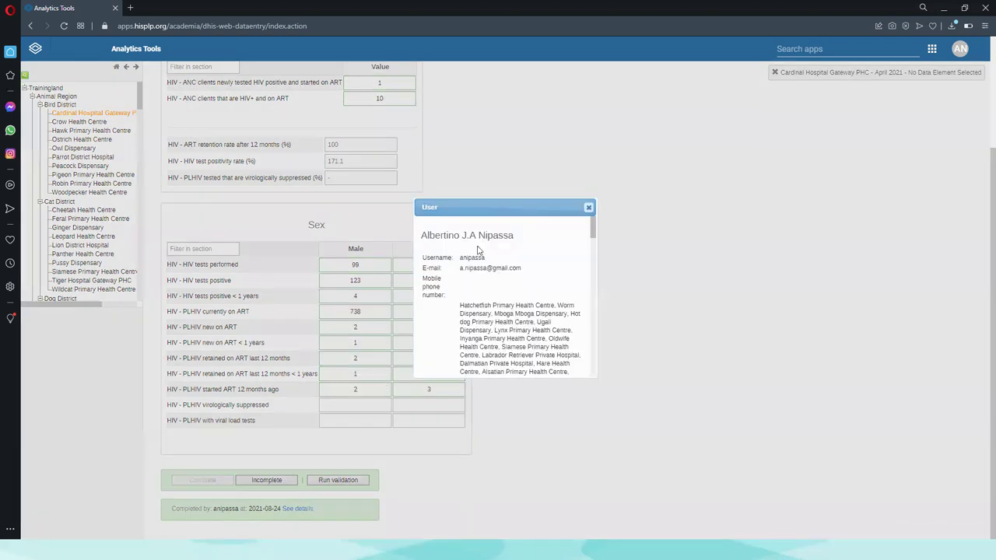
scroll(475, 314, down, 10)
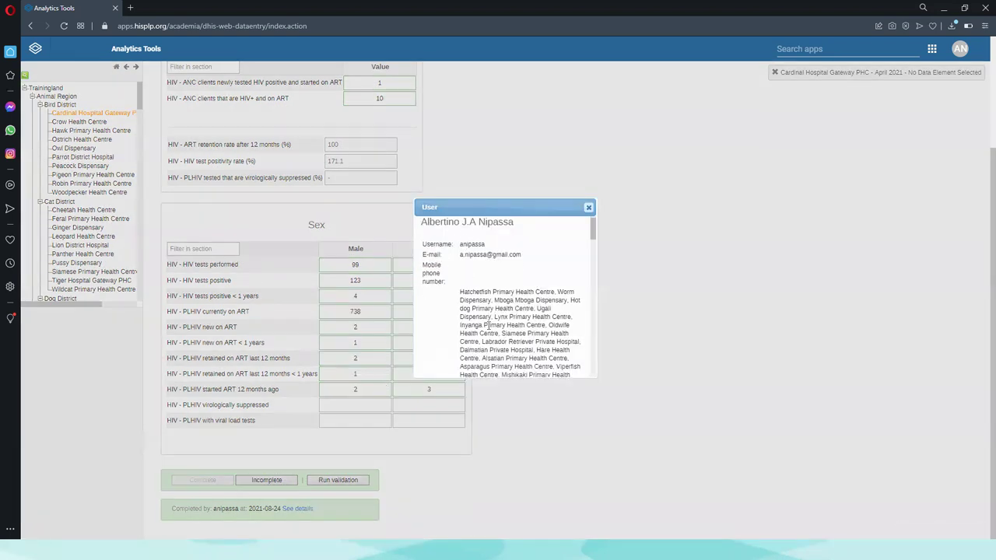
scroll(487, 322, up, 10)
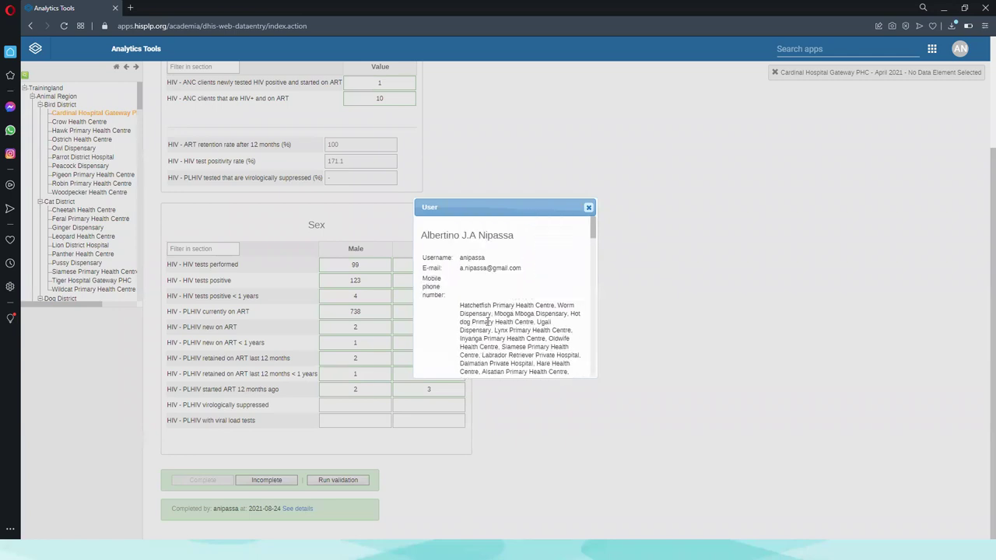
click(588, 208)
scroll(705, 354, up, 1)
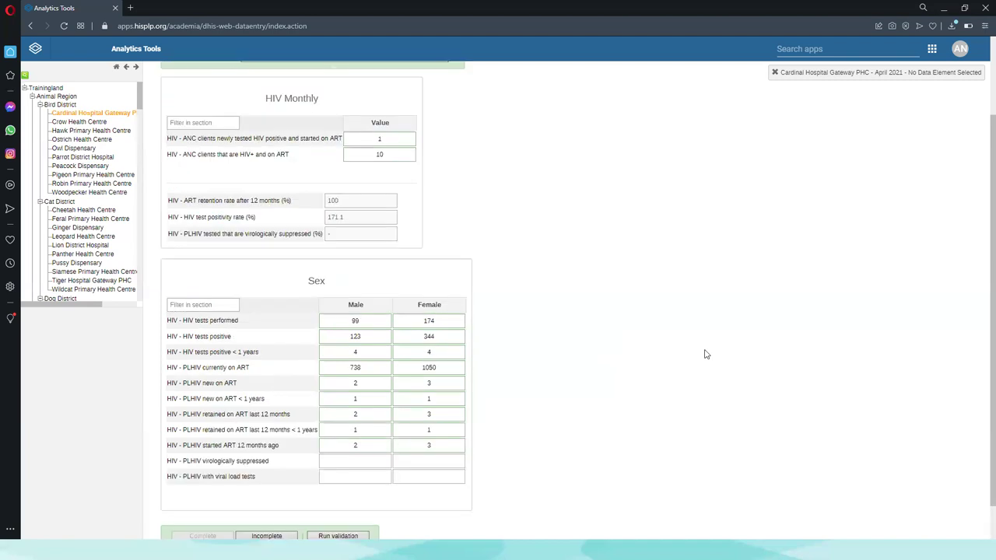
scroll(667, 265, up, 3)
scroll(578, 378, down, 4)
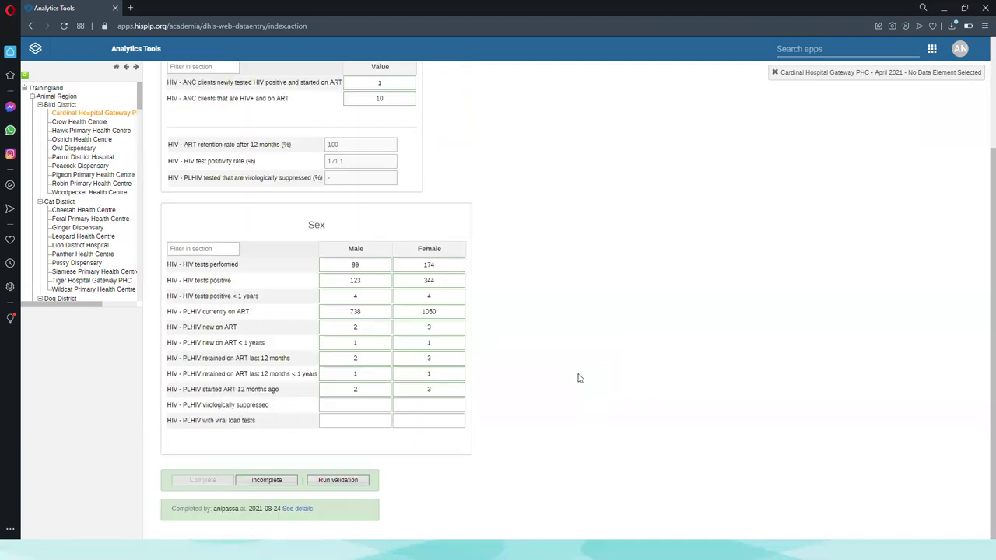
scroll(663, 317, up, 3)
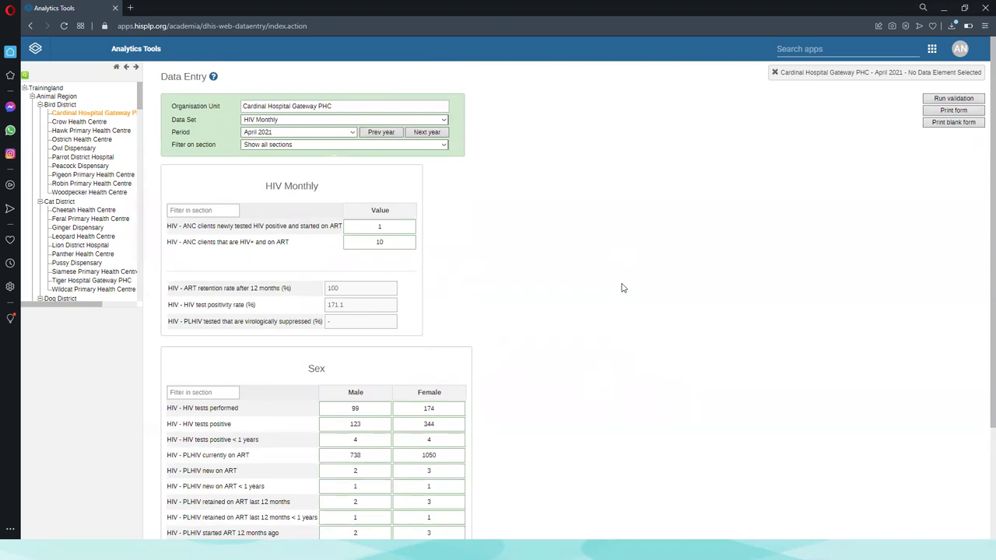
scroll(622, 291, down, 2)
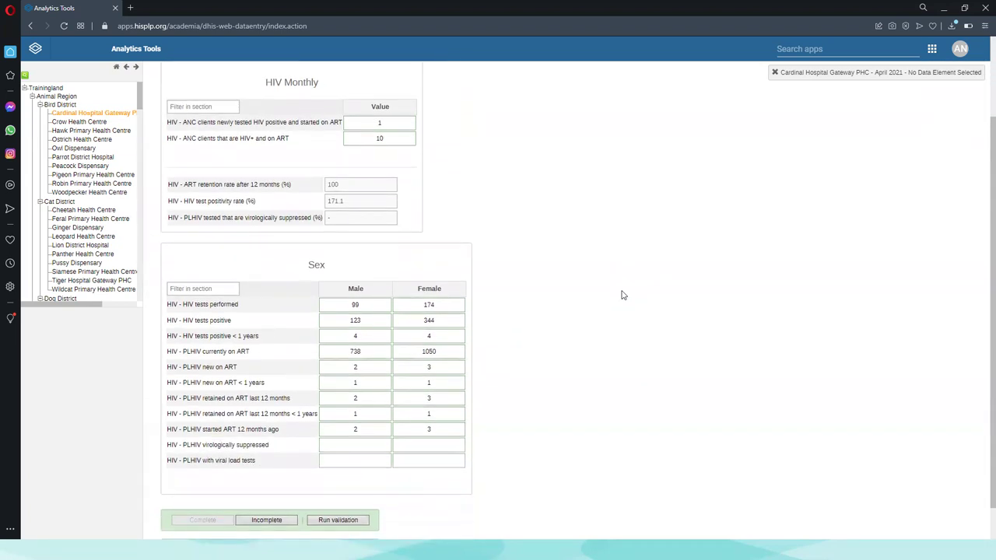
scroll(622, 295, up, 2)
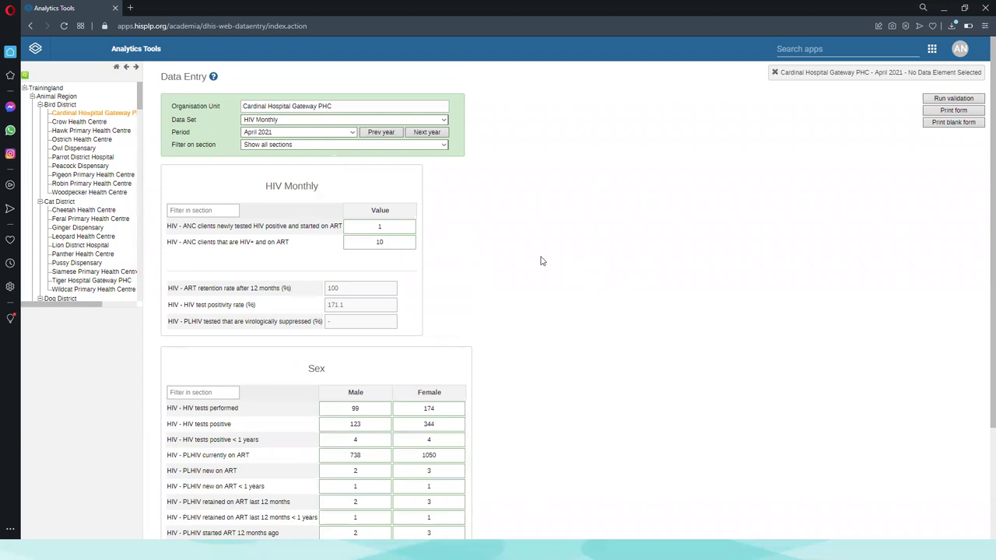
Run the validation check on the April 2021 HIV Monthly form twice, reading and closing the validation result each time
scroll(577, 242, down, 3)
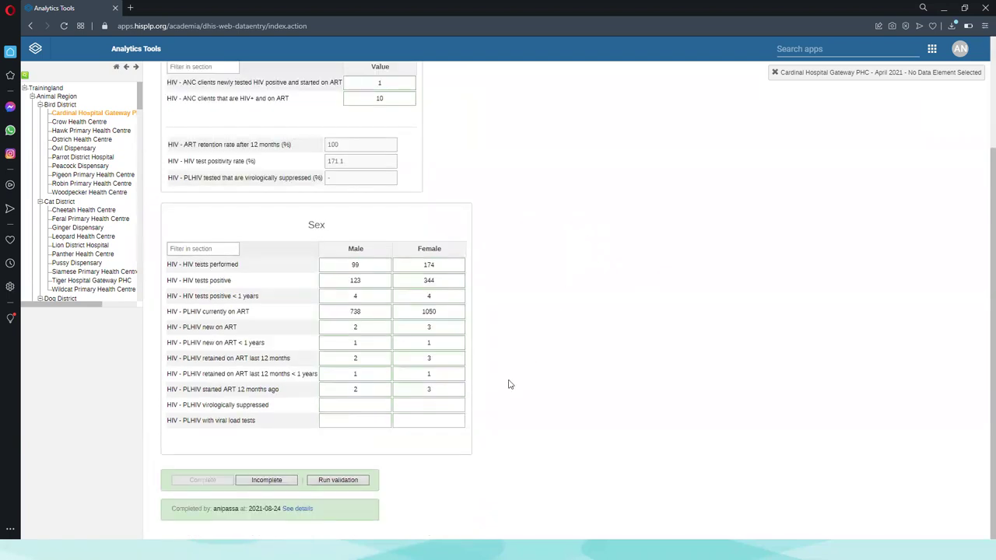
click(340, 481)
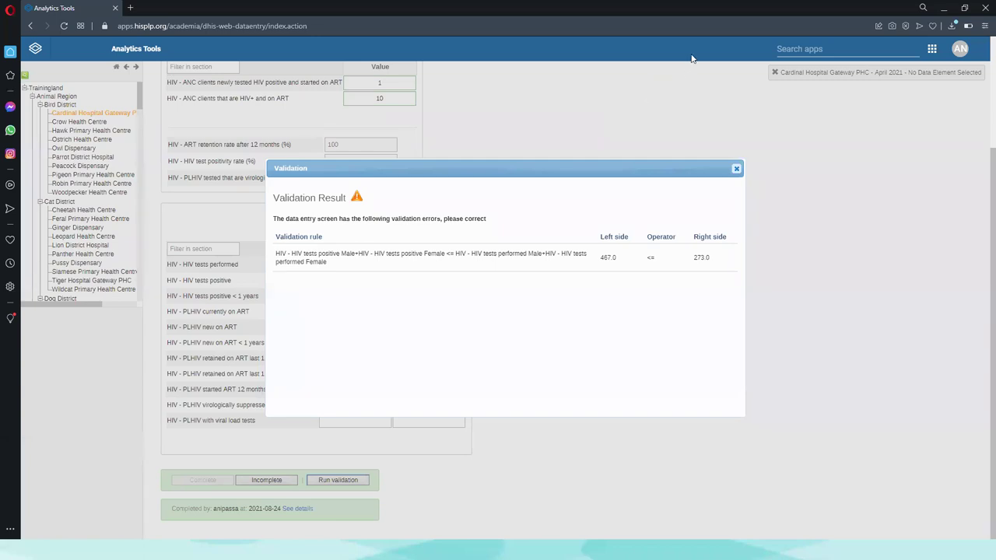
click(736, 171)
click(736, 170)
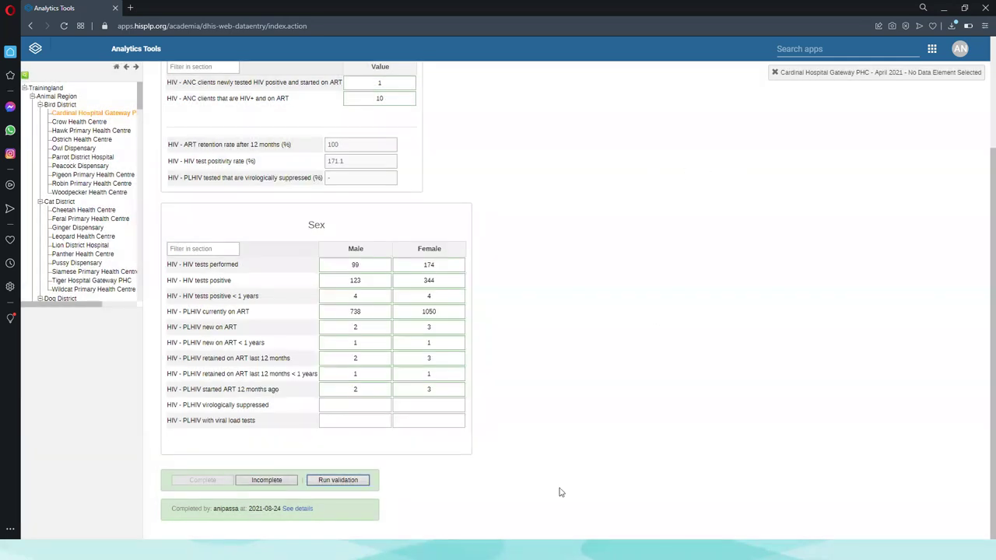
click(337, 481)
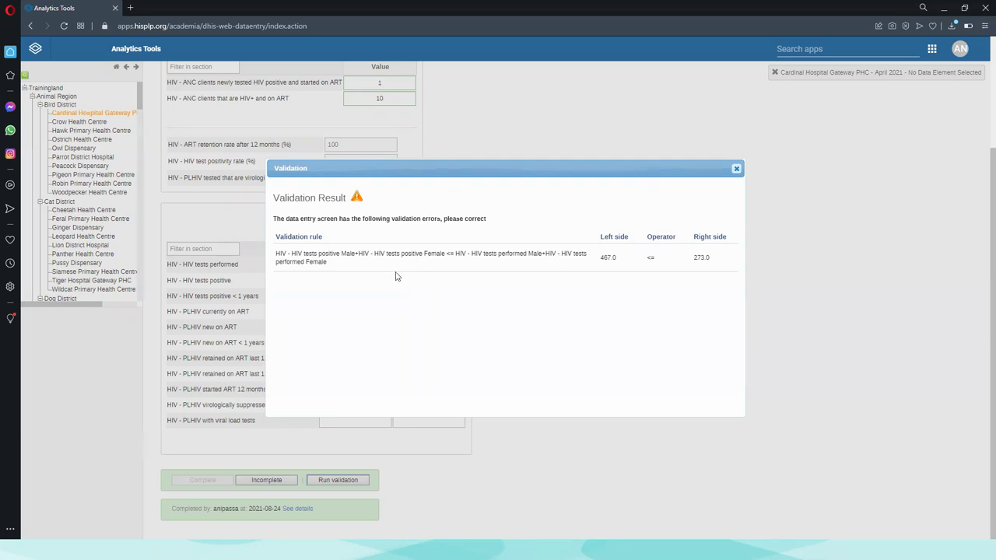
click(736, 170)
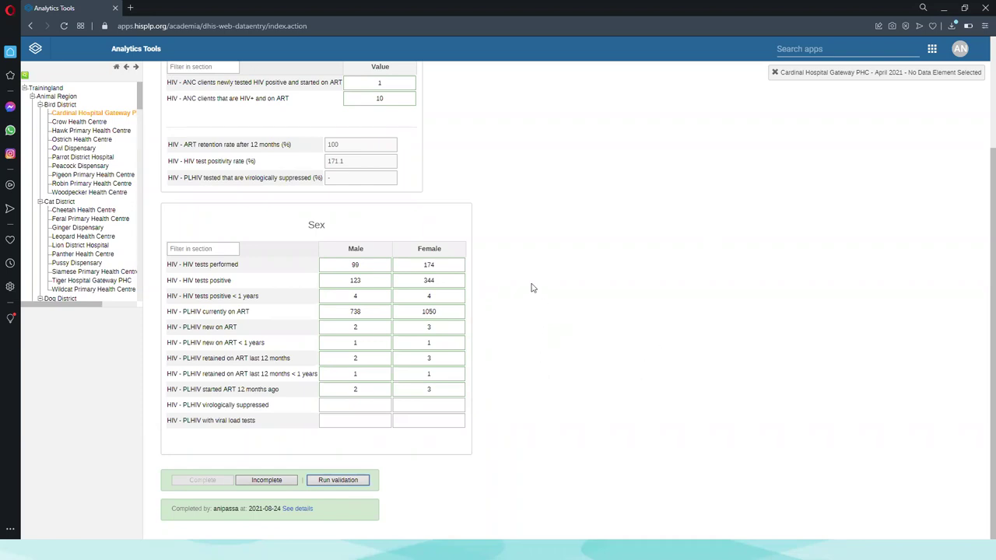
Compare the male and female values of HIV tests positive with those of HIV tests performed in the Sex section
scroll(531, 349, up, 3)
scroll(531, 349, down, 3)
click(356, 283)
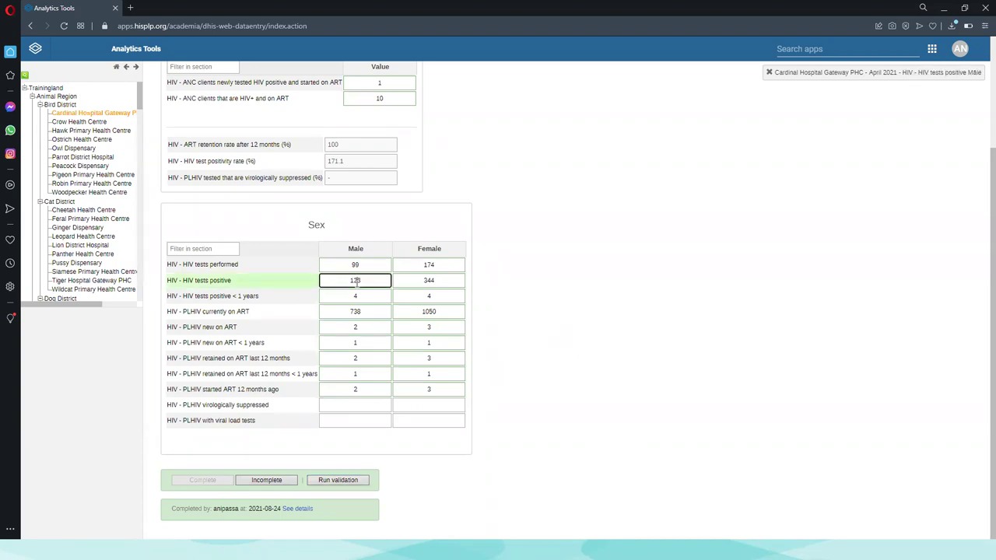
click(443, 278)
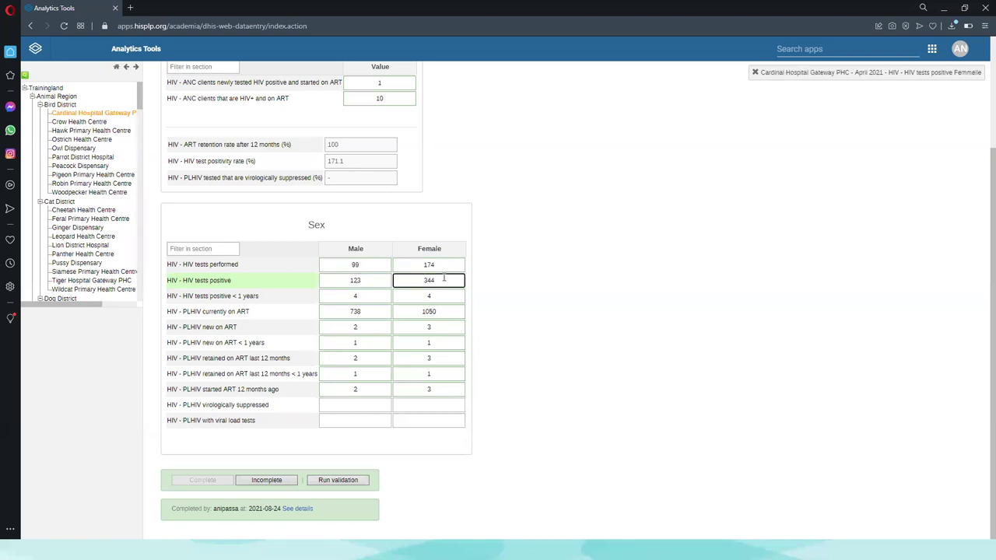
click(369, 264)
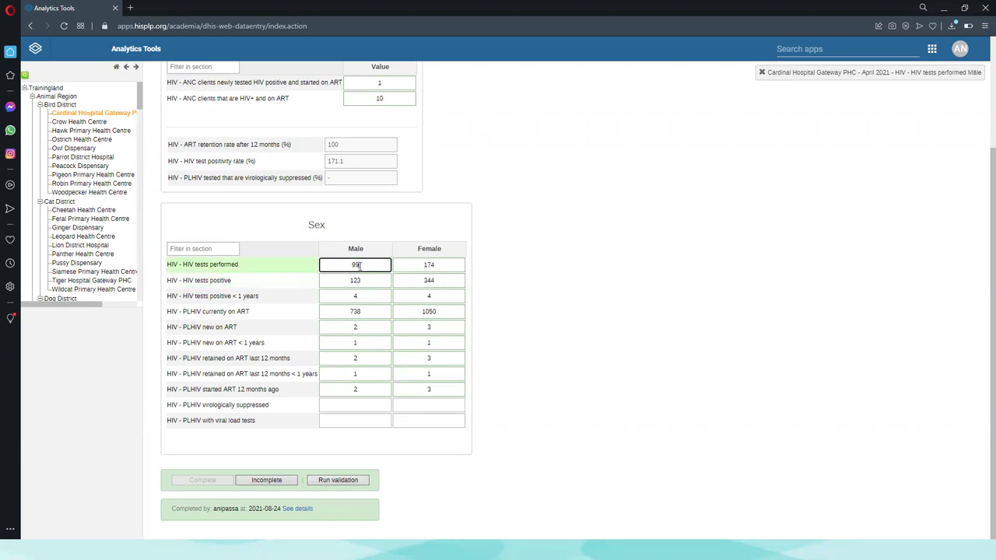
click(433, 264)
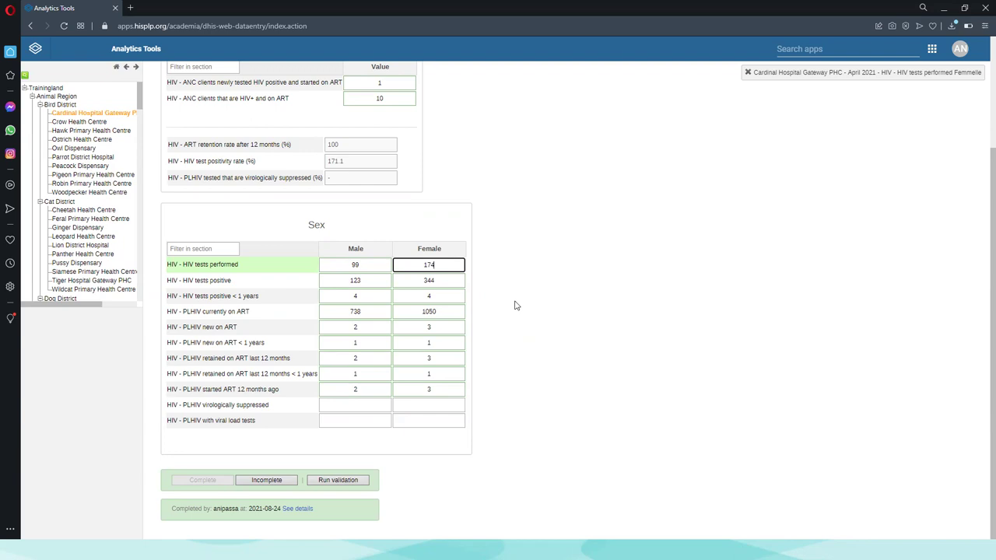
click(440, 281)
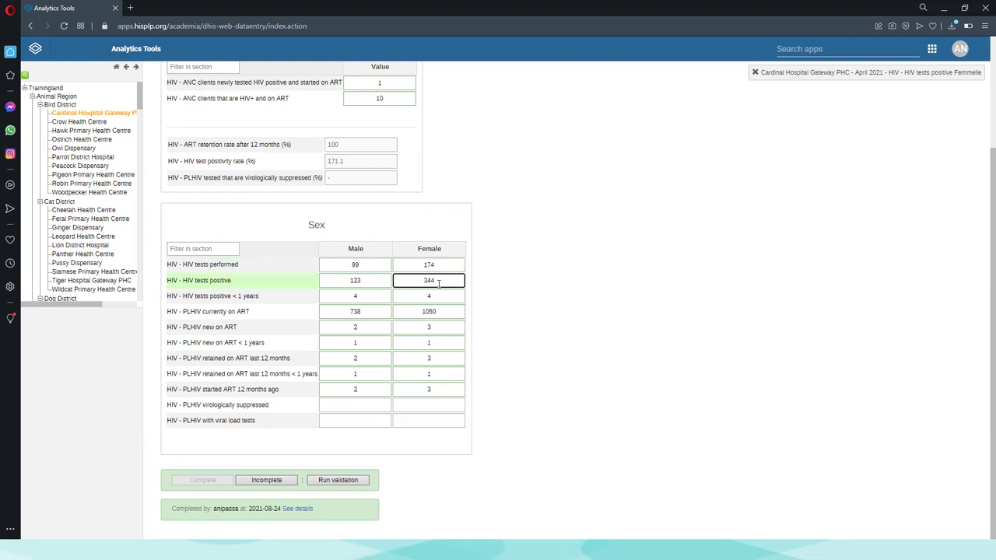
click(365, 280)
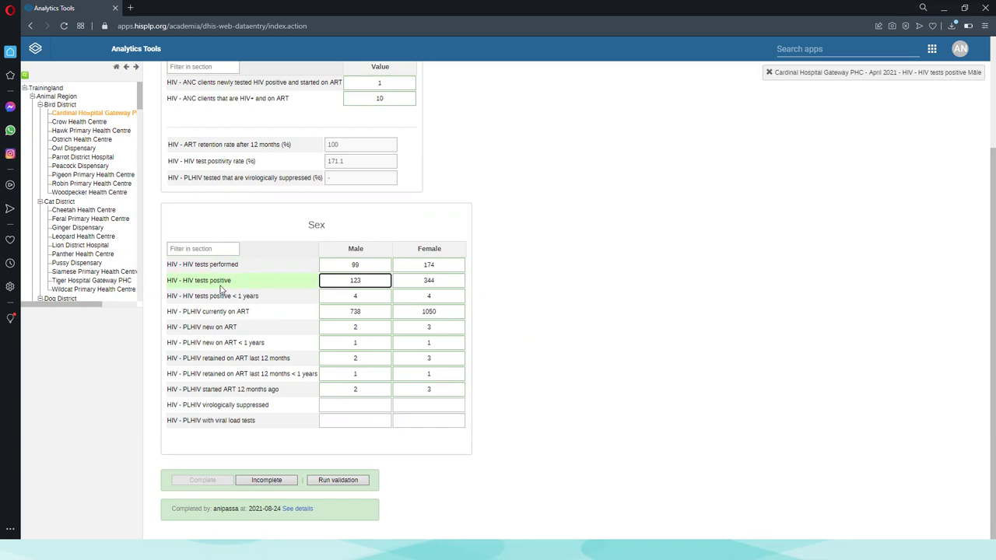
click(438, 280)
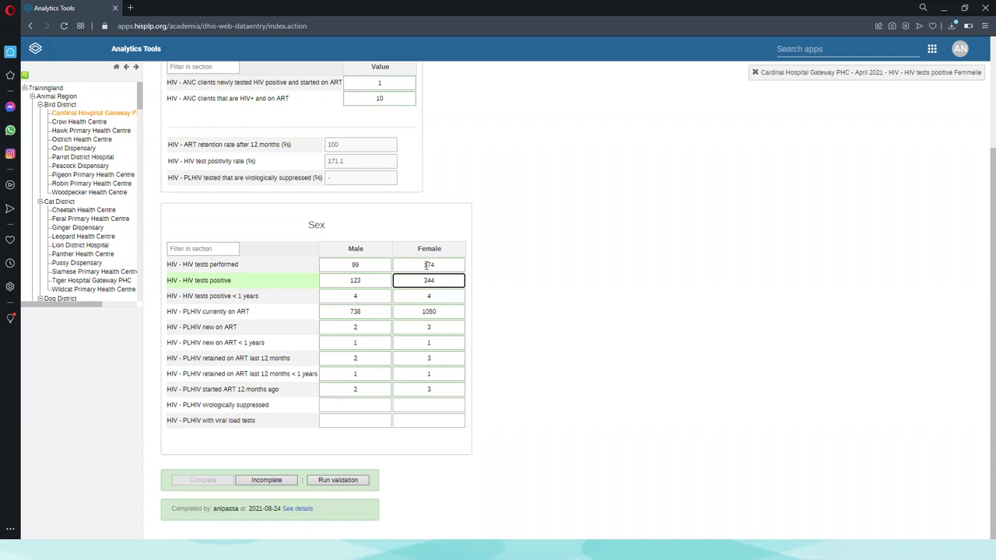
Set HIV tests positive in the Sex section to 40 for males and 98 for females
click(375, 281)
key(BackSpace)
key(BackSpace)
key(BackSpace)
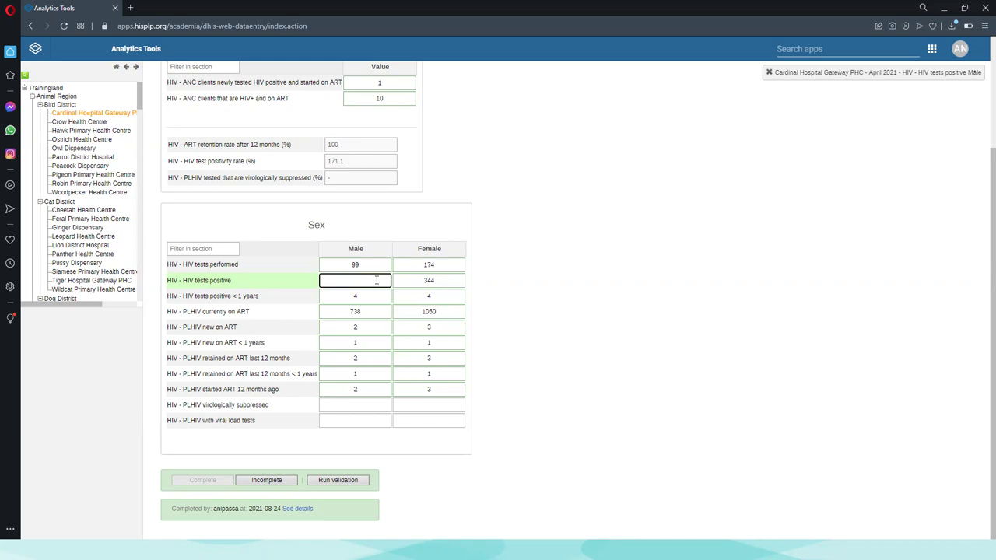
text(40)
click(440, 280)
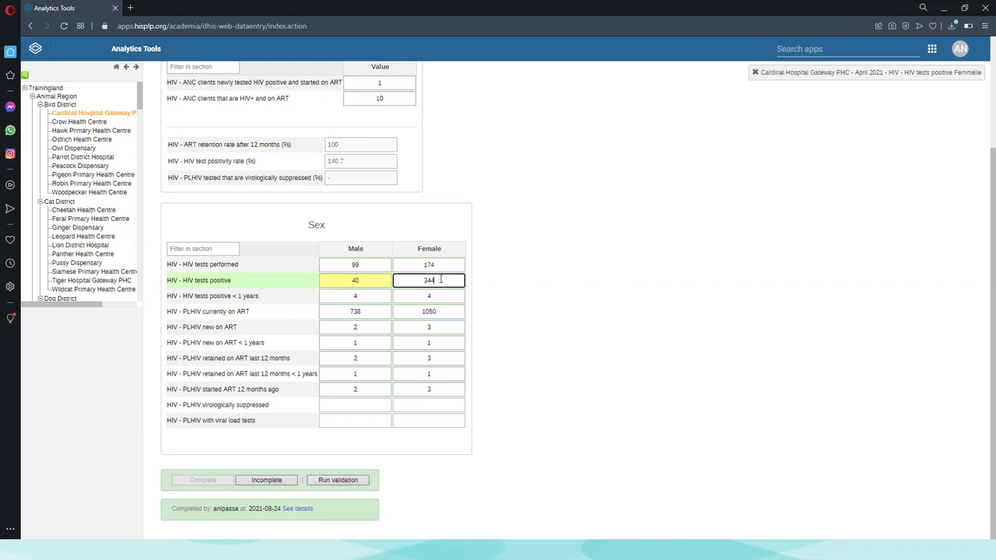
key(BackSpace)
key(BackSpace)
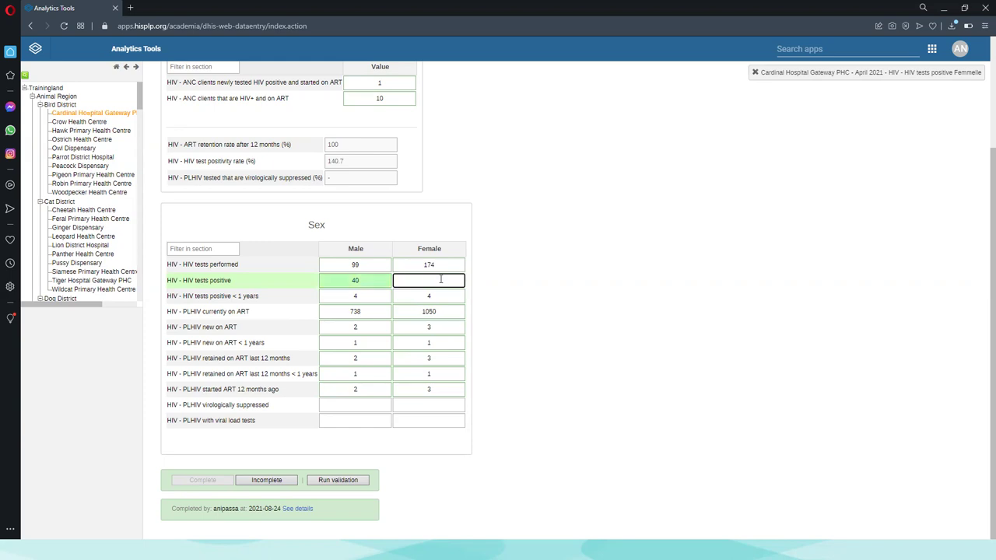
text(8)
click(593, 266)
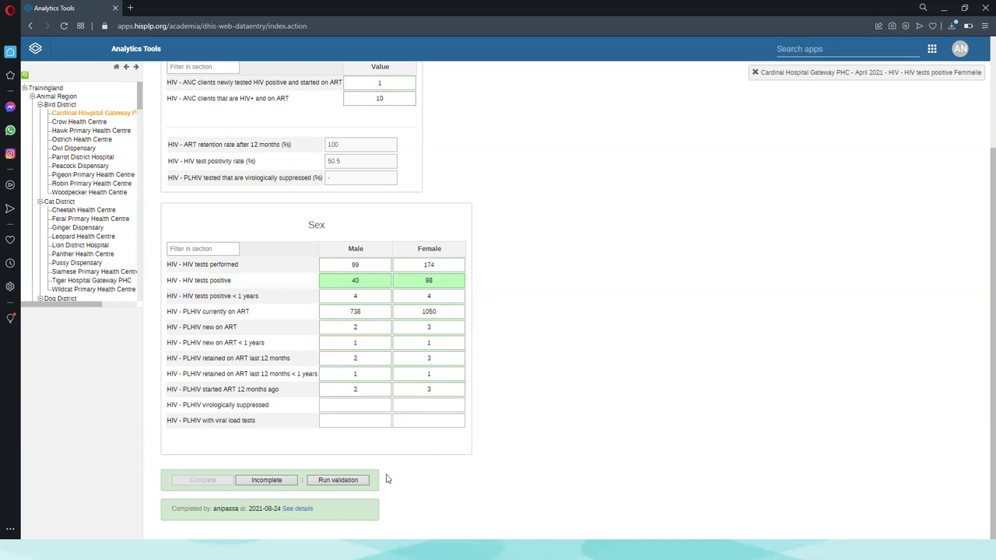
Run the validation check on the corrected HIV Monthly form and move the result dialog off the Sex section's data
click(338, 481)
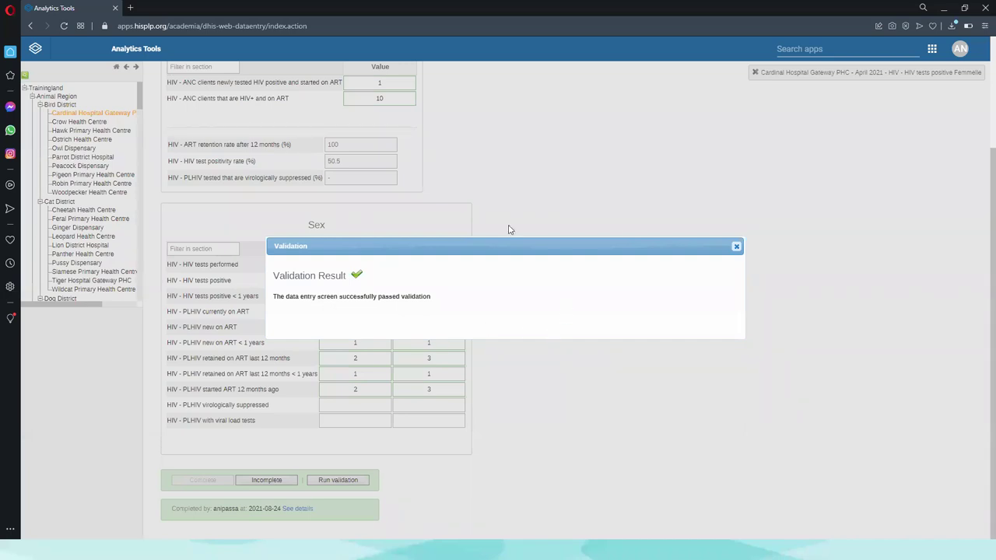
drag(496, 247, 688, 99)
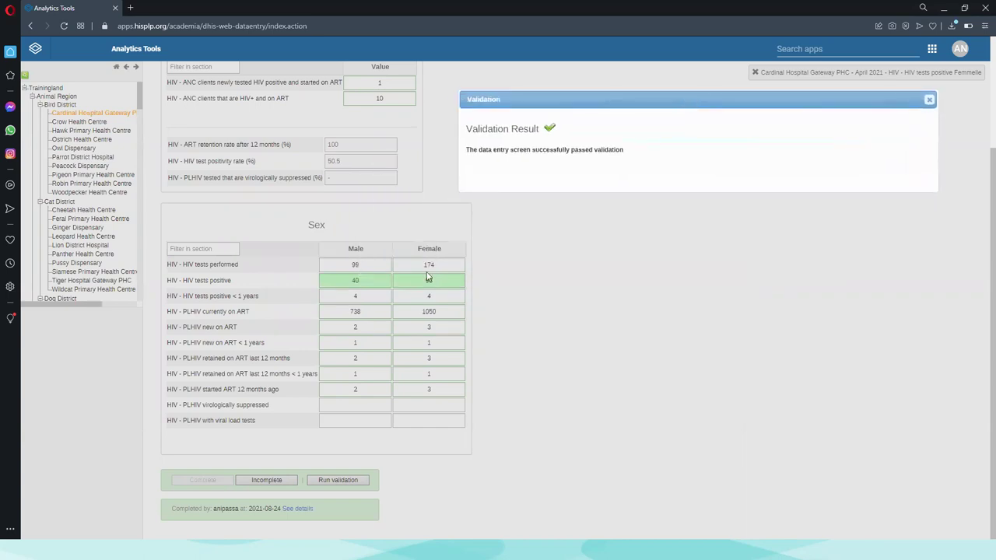
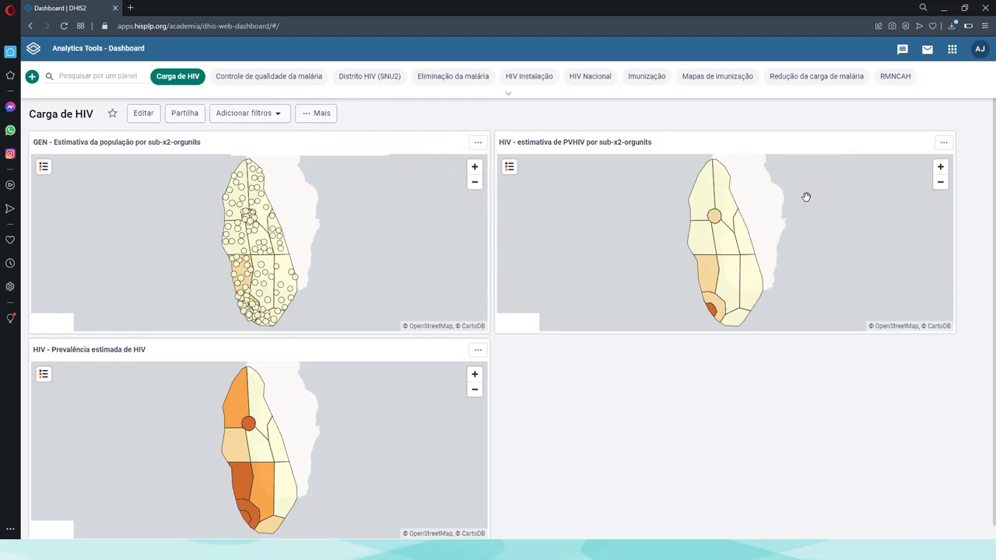
Switch from the dashboard to the Data Quality app (Qualidade de Dados) and open its validation rule analysis
click(953, 51)
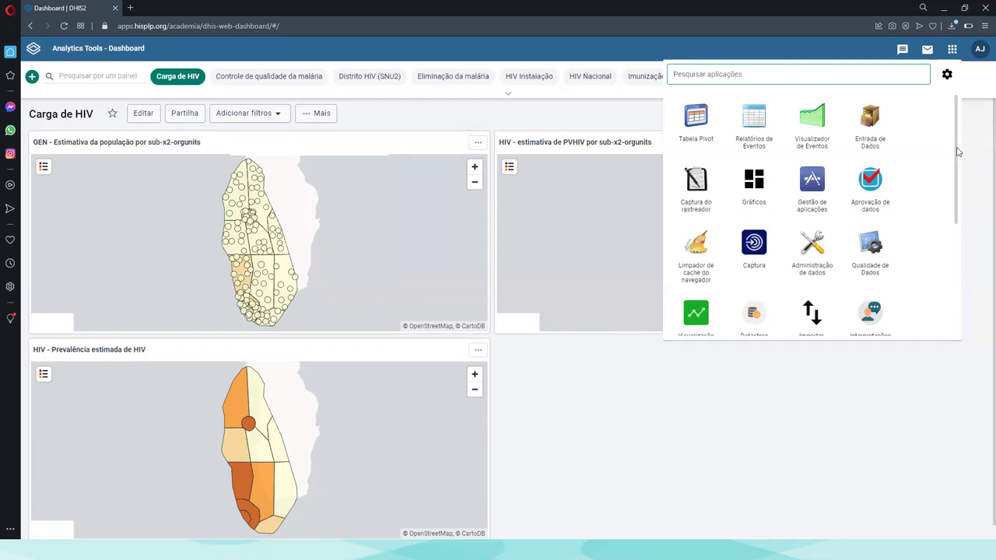
scroll(958, 186, down, 2)
scroll(959, 222, down, 3)
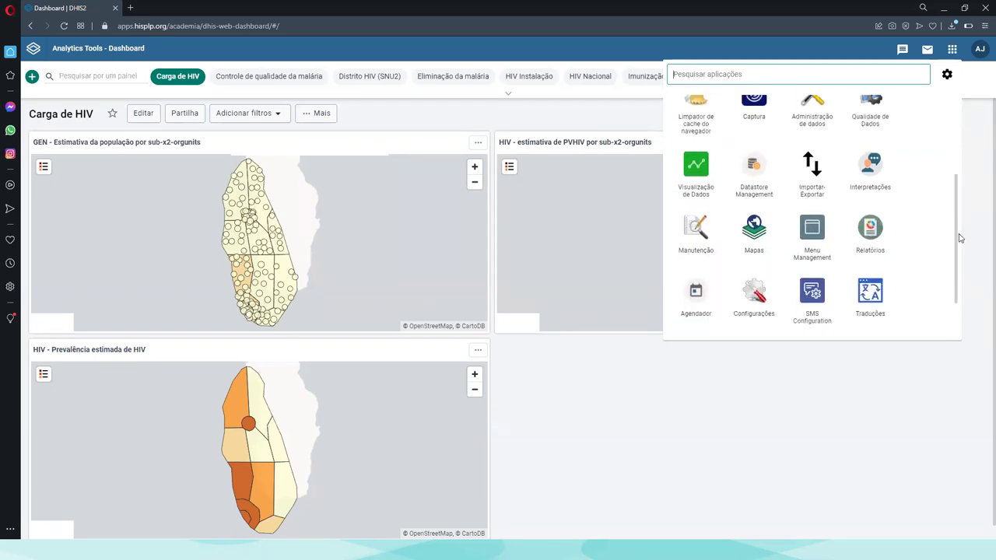
scroll(942, 216, up, 5)
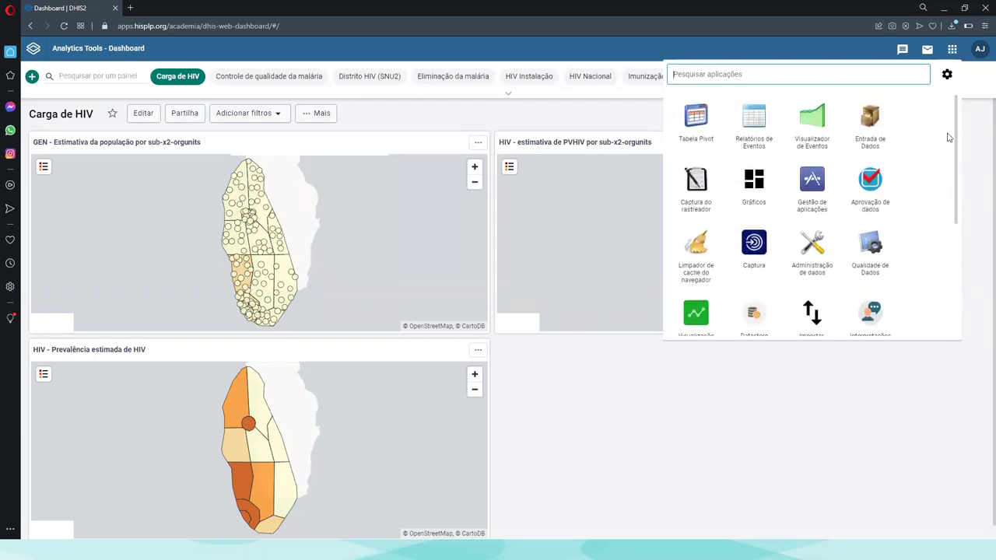
scroll(949, 202, down, 4)
scroll(947, 254, down, 1)
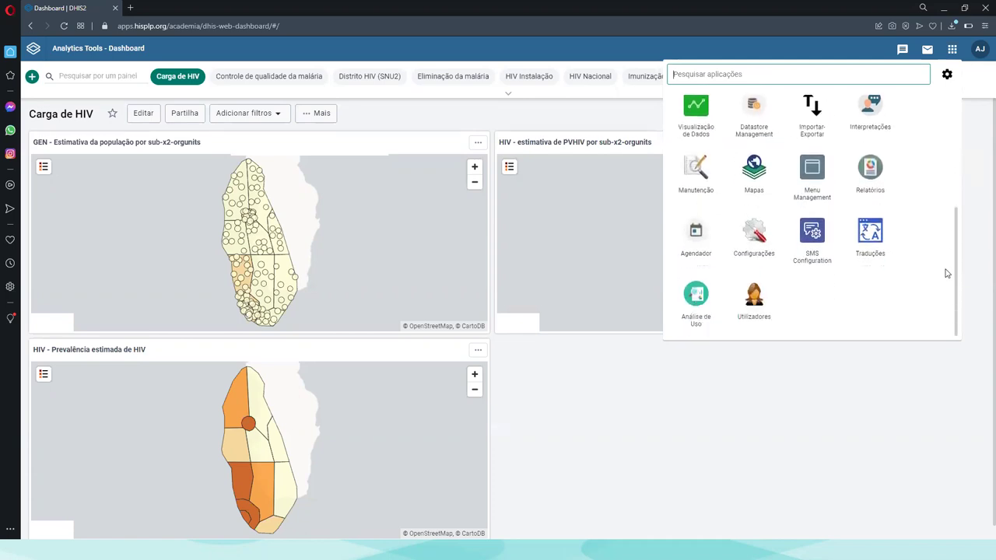
scroll(946, 276, up, 3)
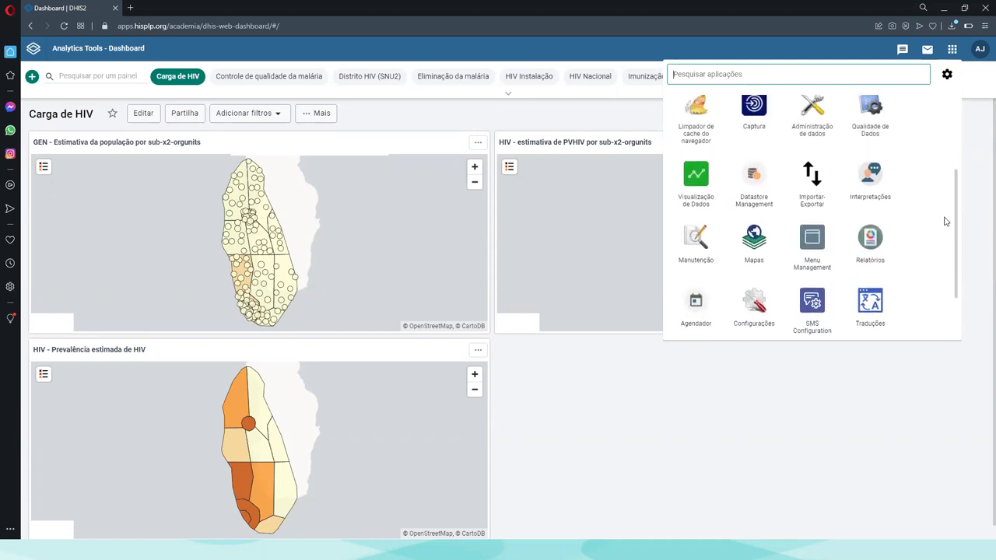
scroll(947, 225, down, 3)
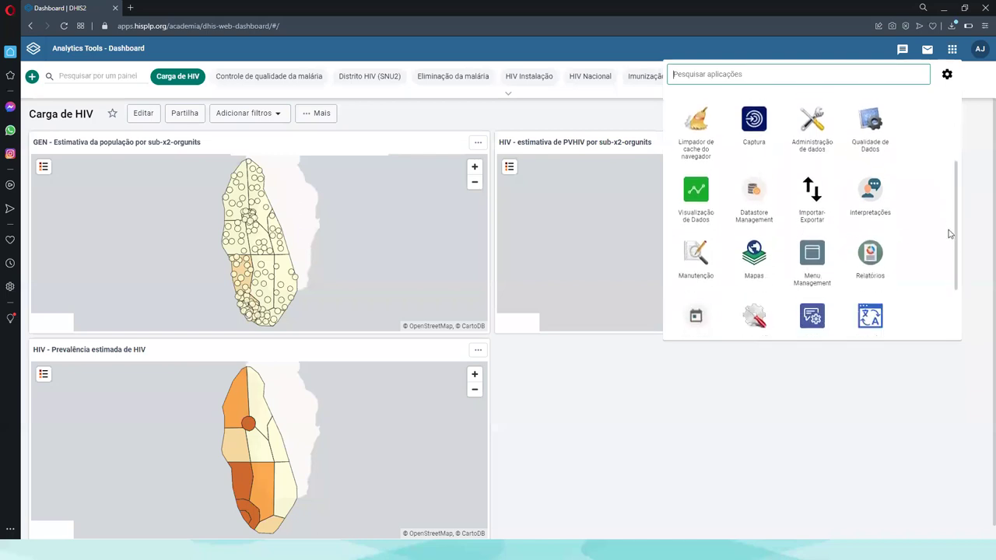
scroll(949, 258, down, 1)
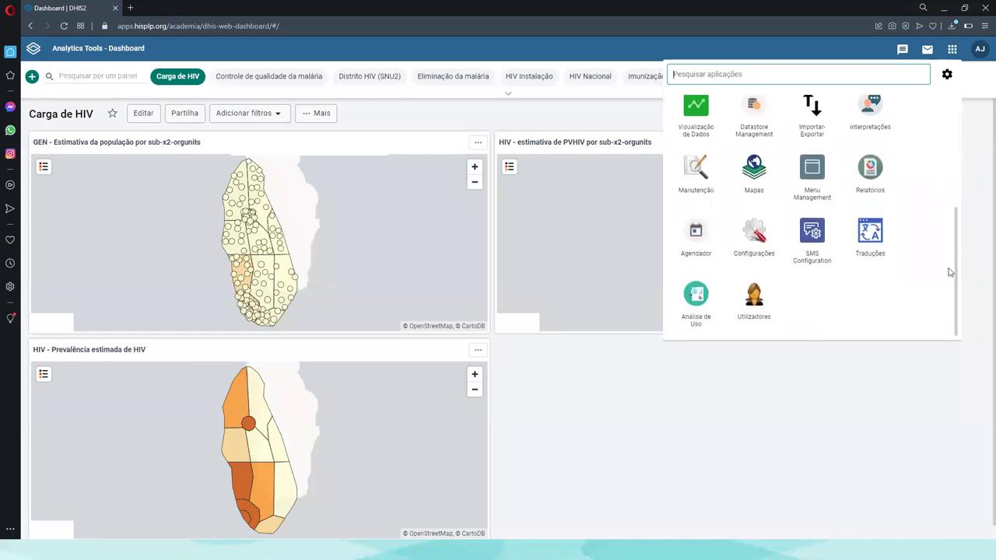
scroll(948, 252, up, 1)
scroll(947, 250, up, 3)
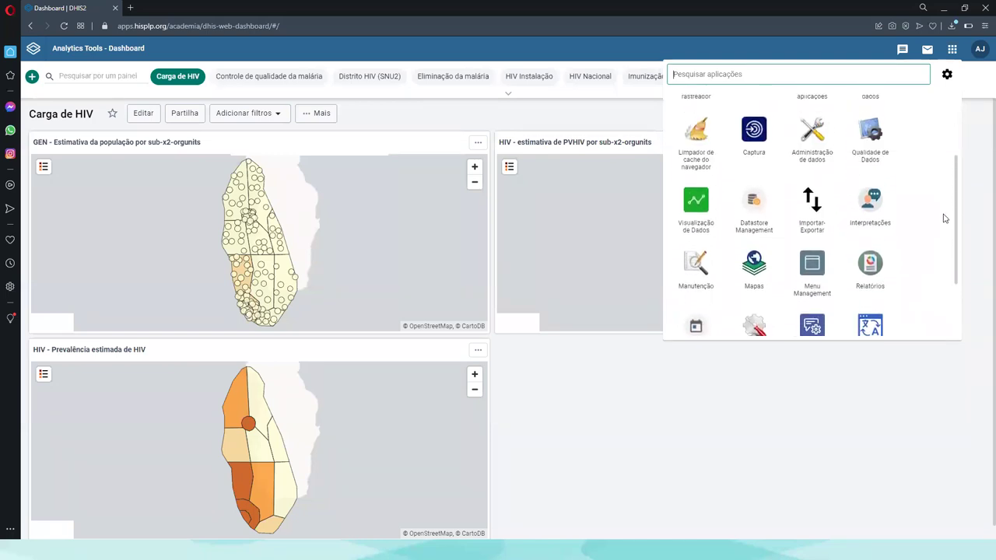
scroll(939, 187, up, 1)
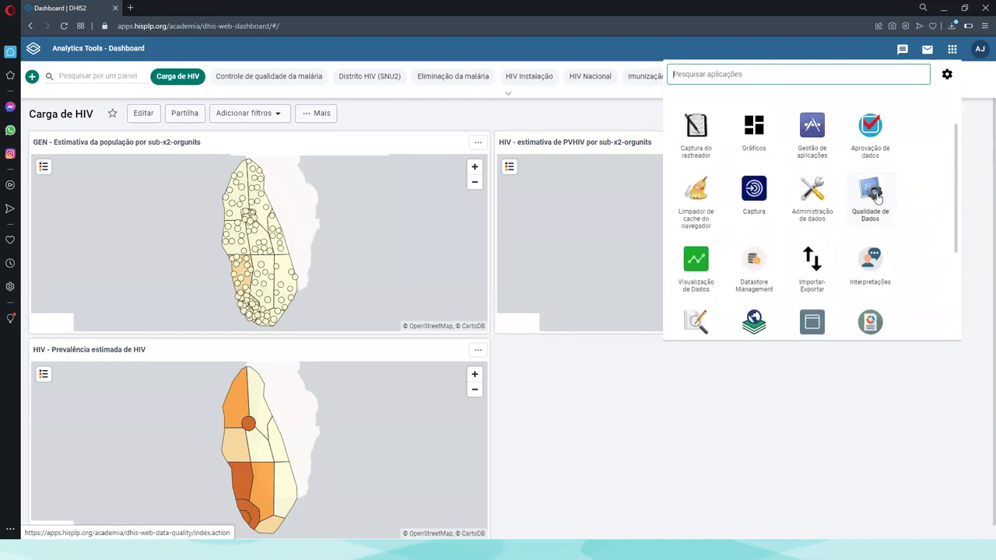
click(873, 194)
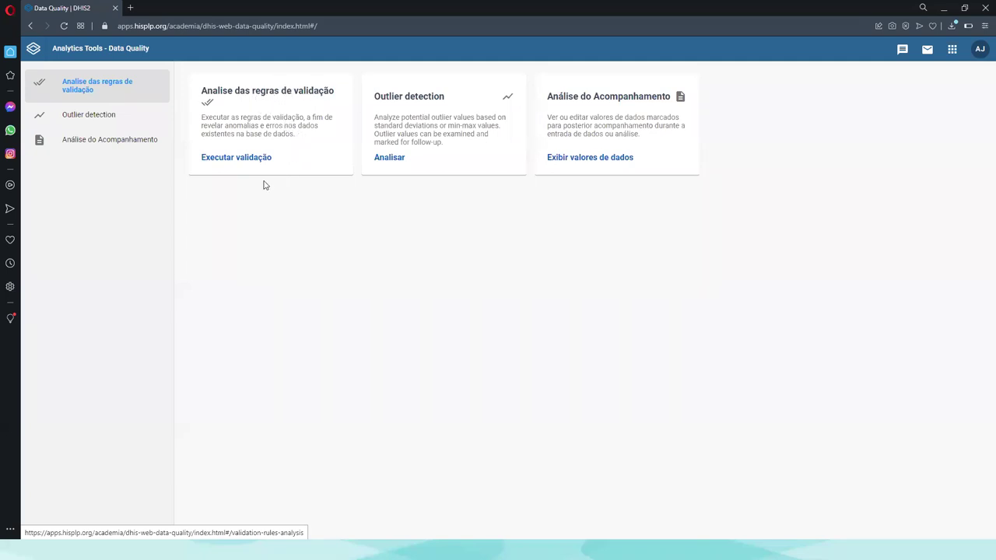
click(231, 159)
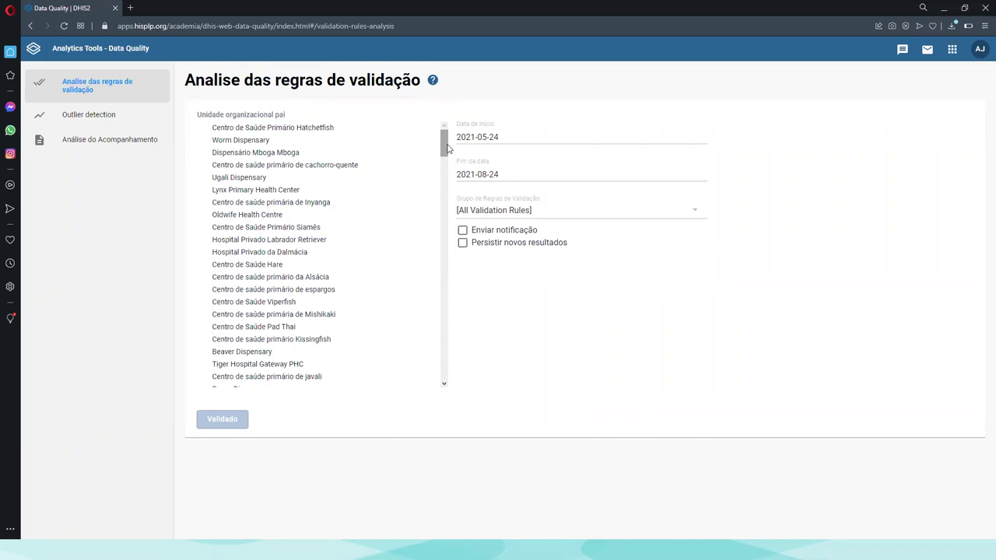
Select Região Alimentar under Trainingland as the parent organisation unit for the validation rule analysis
mouse_move(447, 148)
mouse_down()
mouse_move(457, 229)
mouse_move(447, 304)
mouse_move(430, 261)
mouse_up()
scroll(428, 259, up, 1)
scroll(428, 261, down, 3)
scroll(428, 270, down, 4)
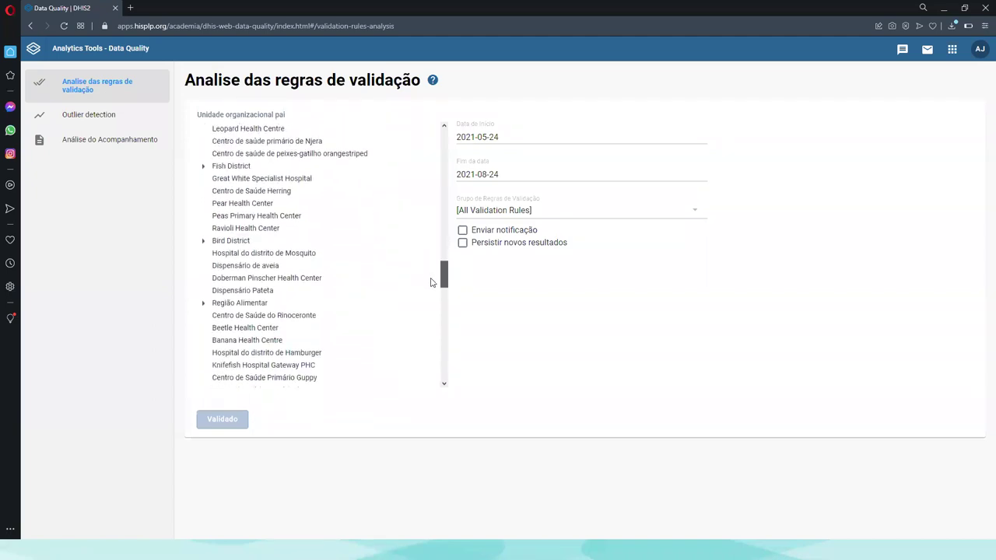
scroll(430, 284, down, 3)
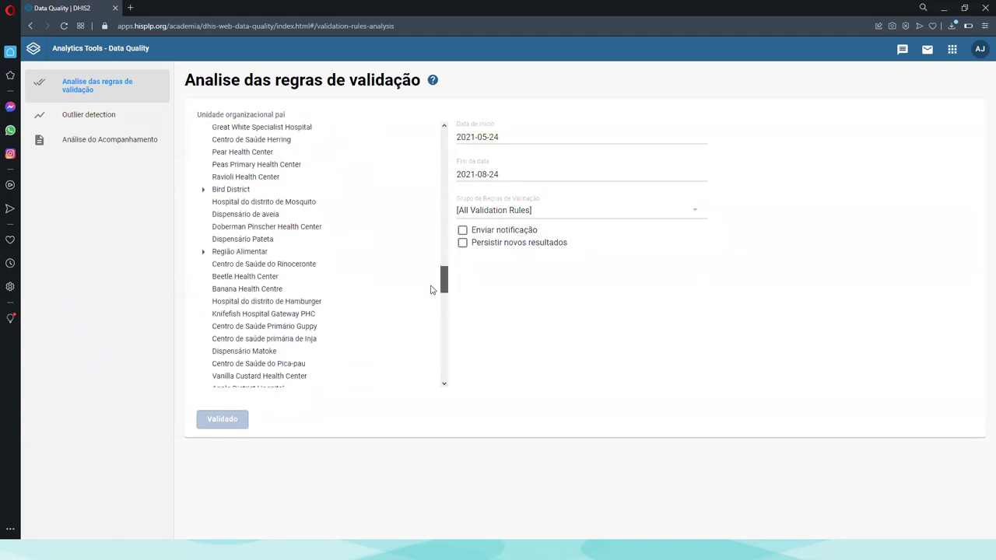
scroll(430, 292, down, 5)
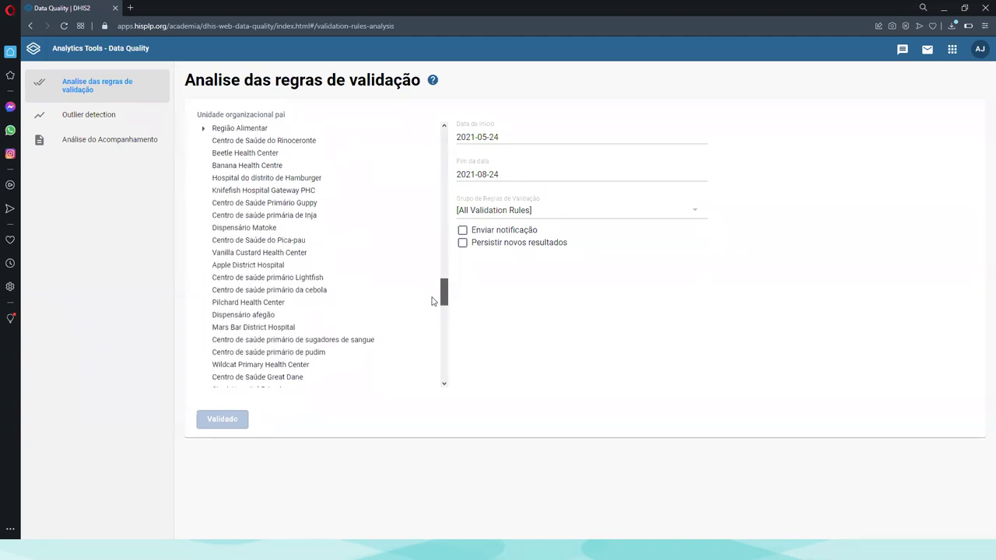
scroll(433, 309, down, 7)
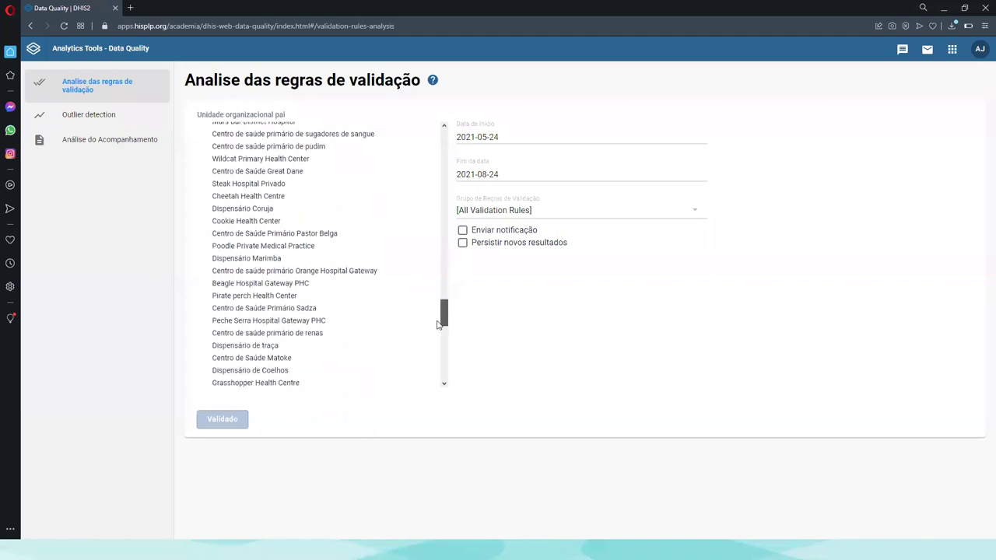
mouse_move(438, 328)
mouse_down()
mouse_move(446, 367)
mouse_move(438, 311)
mouse_move(399, 215)
mouse_up()
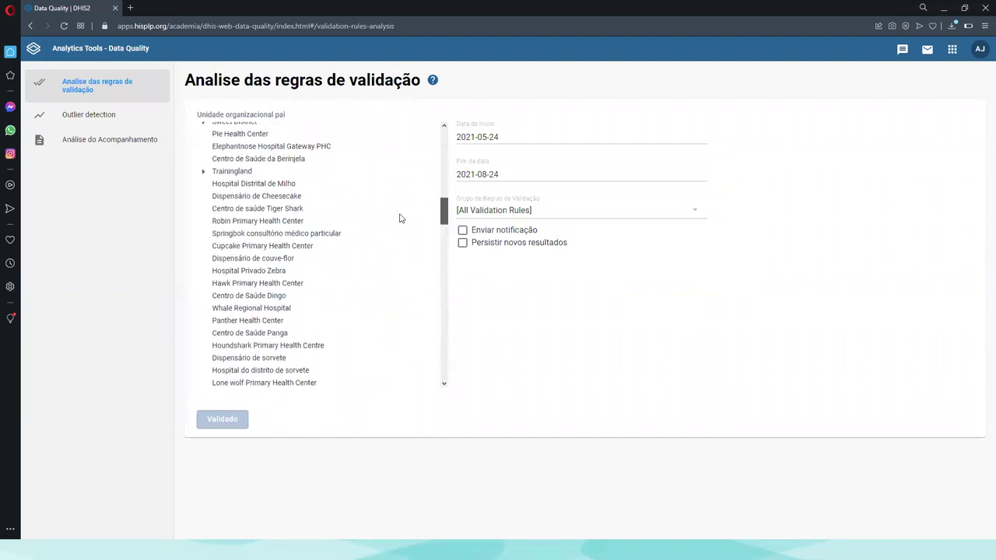
click(204, 172)
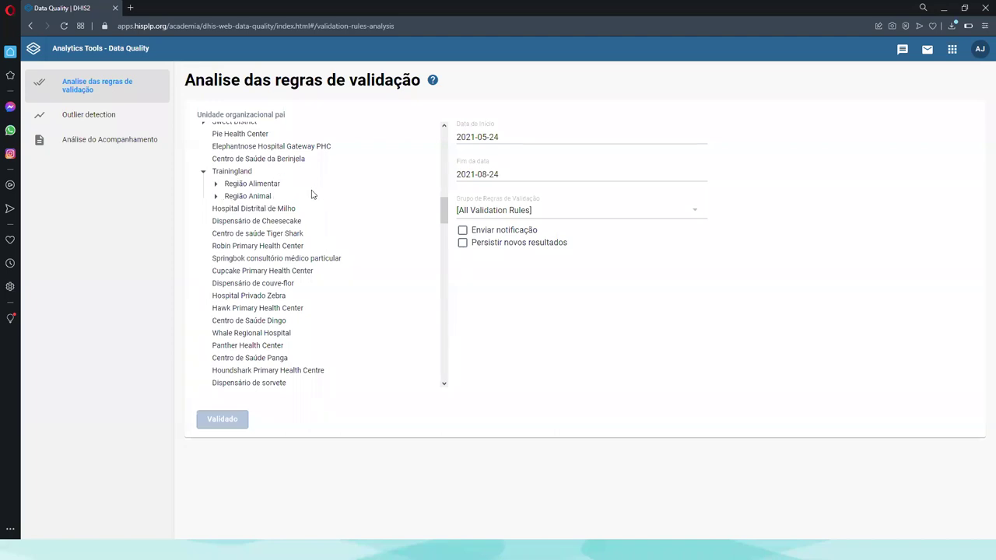
click(241, 188)
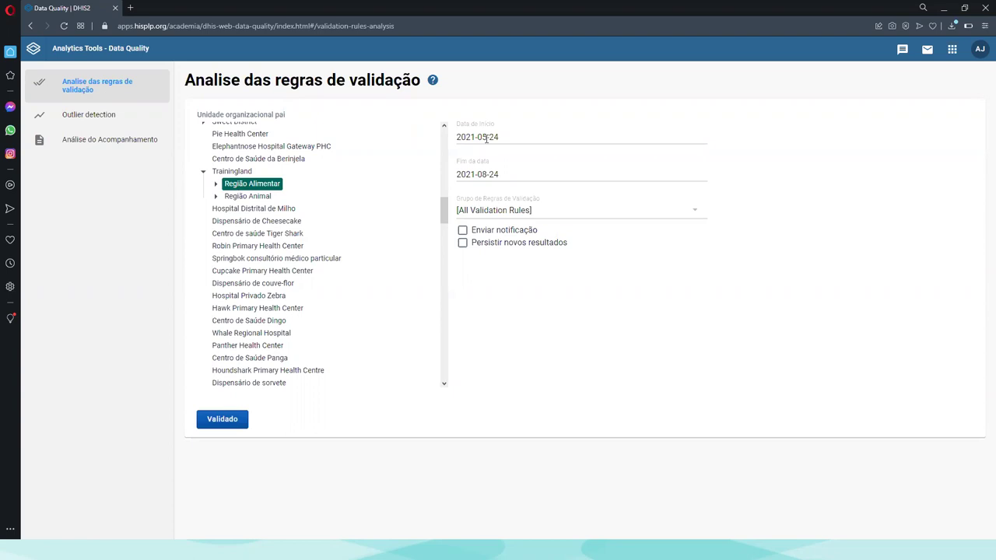
Set the start date of the validation rule analysis to 2021-04-01
click(486, 139)
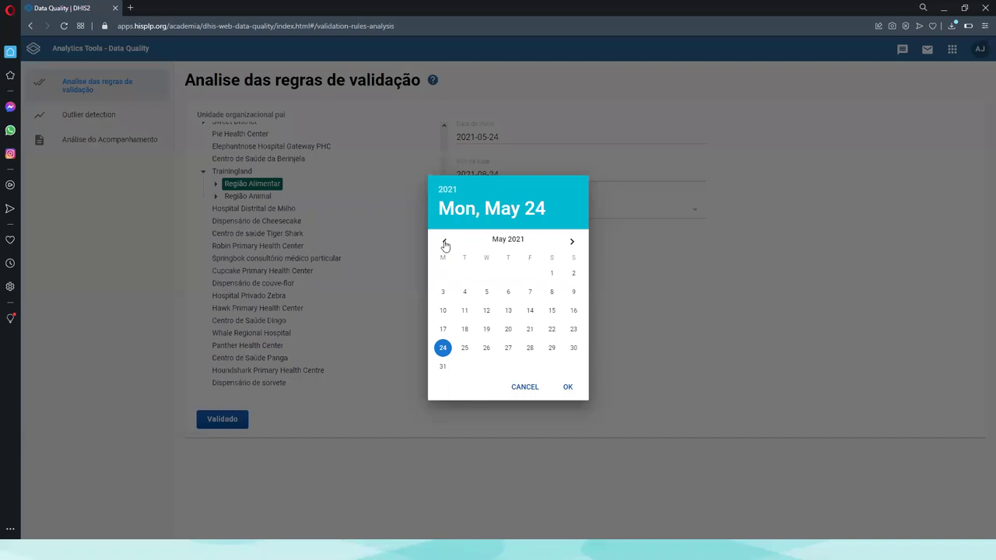
click(445, 244)
click(444, 243)
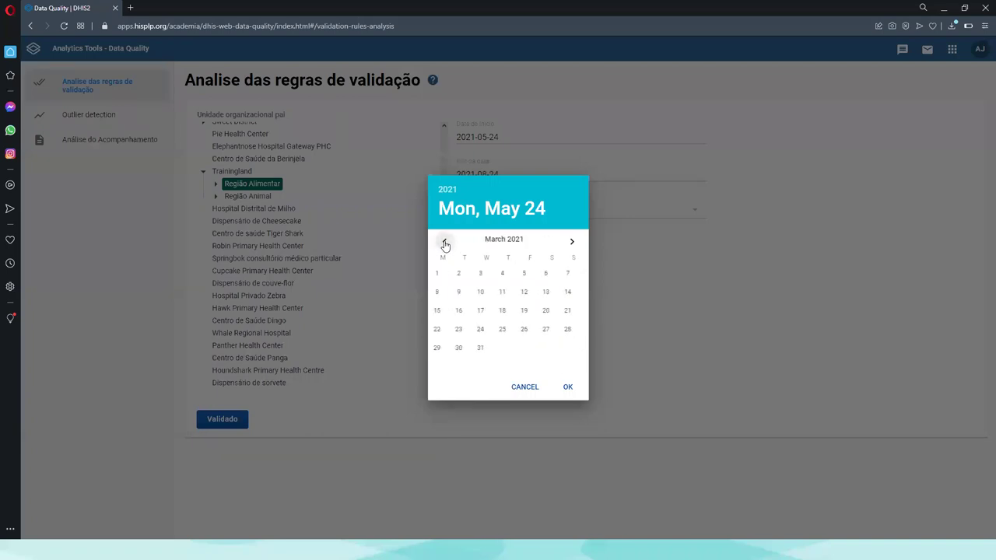
click(572, 243)
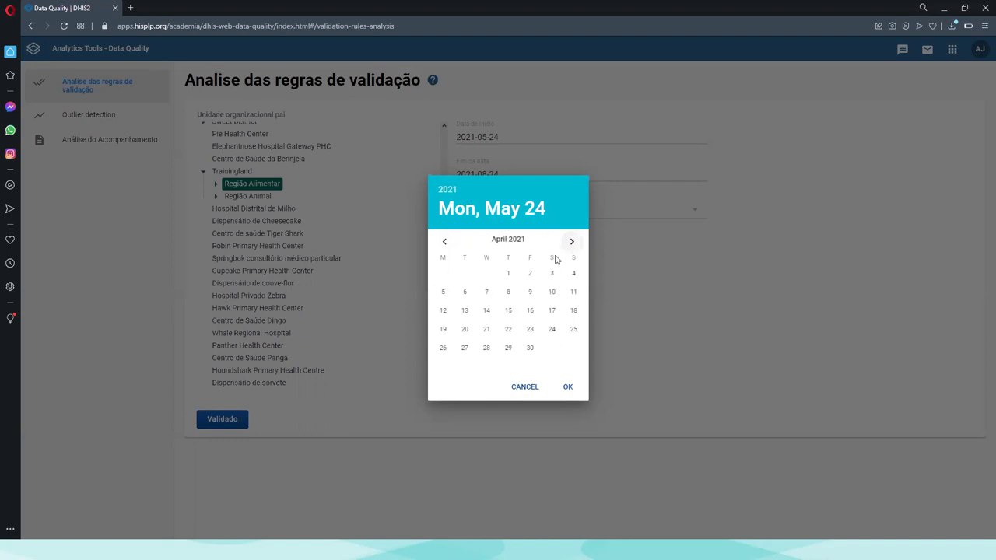
click(509, 274)
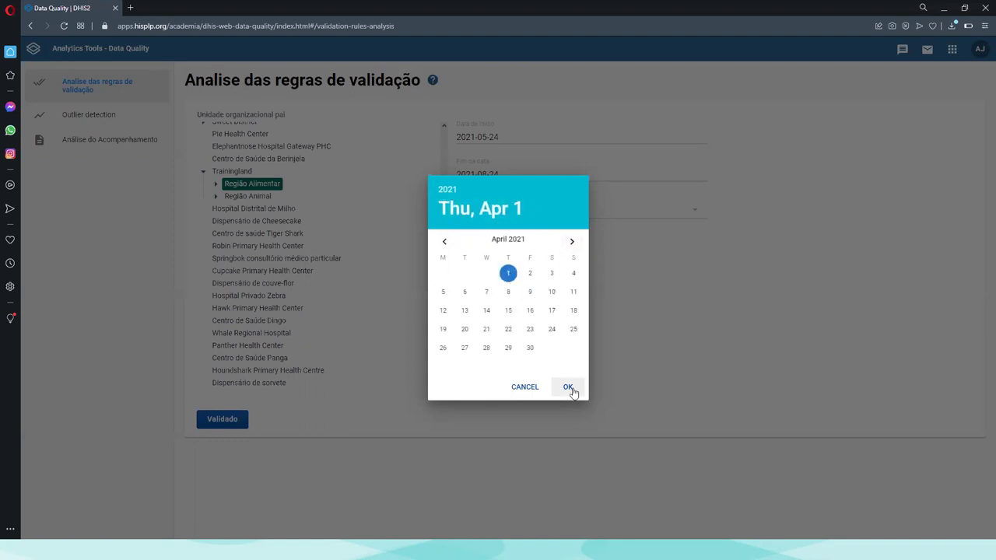
click(568, 385)
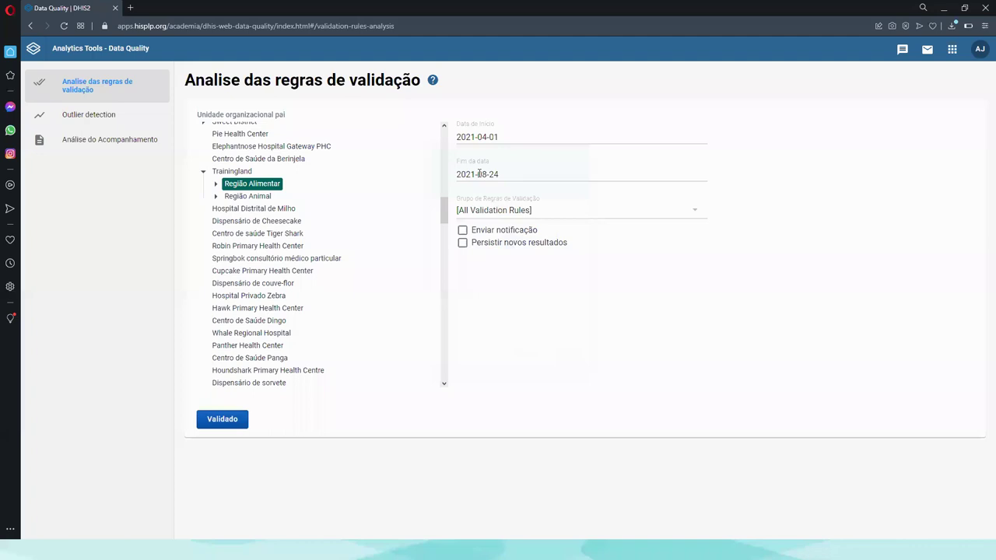
Set the end date of the validation rule analysis to 2021-05-01
click(480, 173)
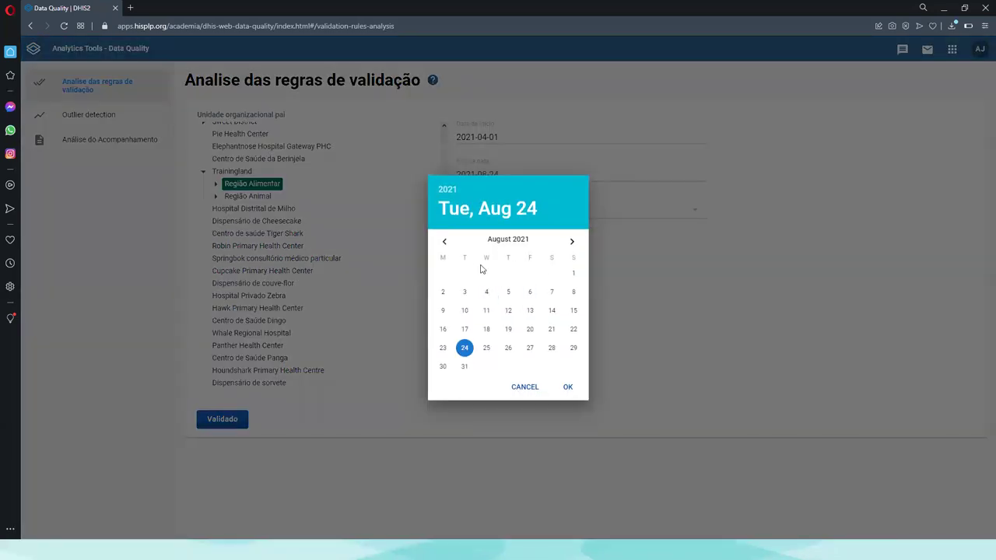
click(445, 245)
click(445, 245)
click(445, 245)
click(444, 245)
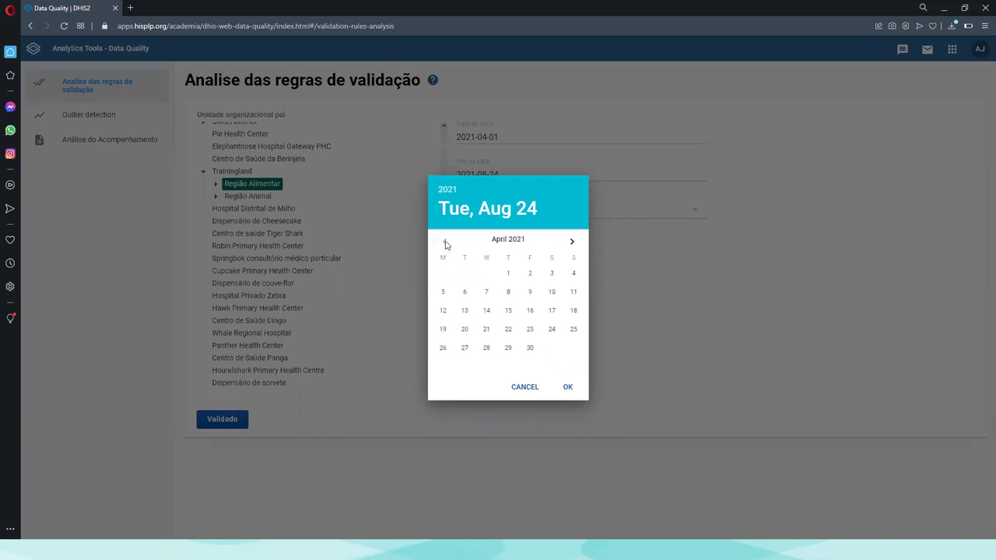
click(579, 242)
click(551, 273)
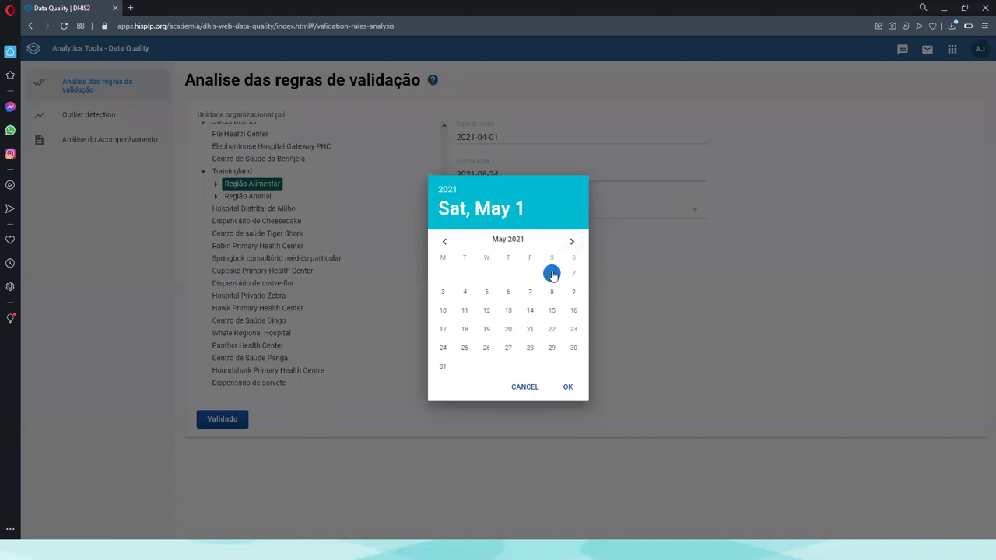
click(569, 389)
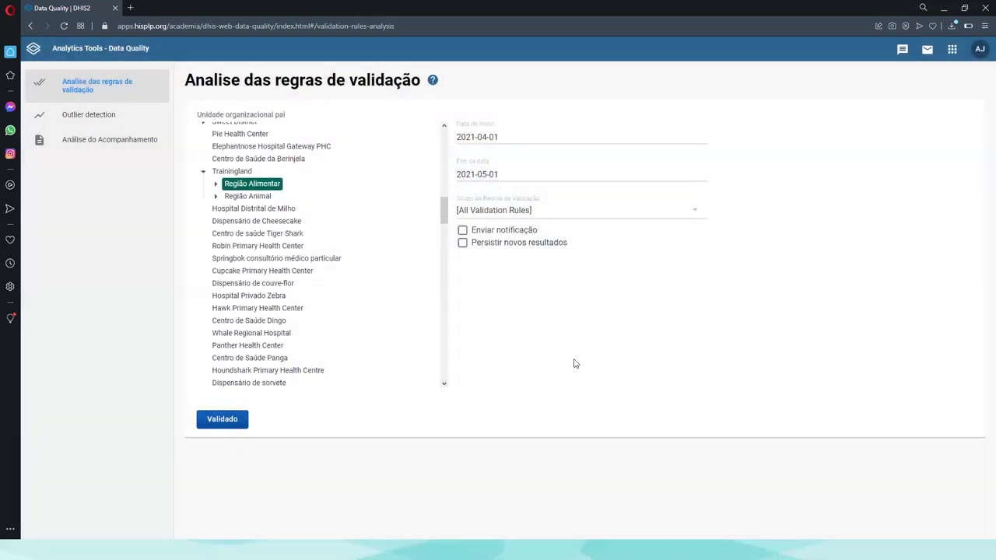
Choose the HIV validation rule group and run the validation rule analysis for Região Alimentar
click(634, 215)
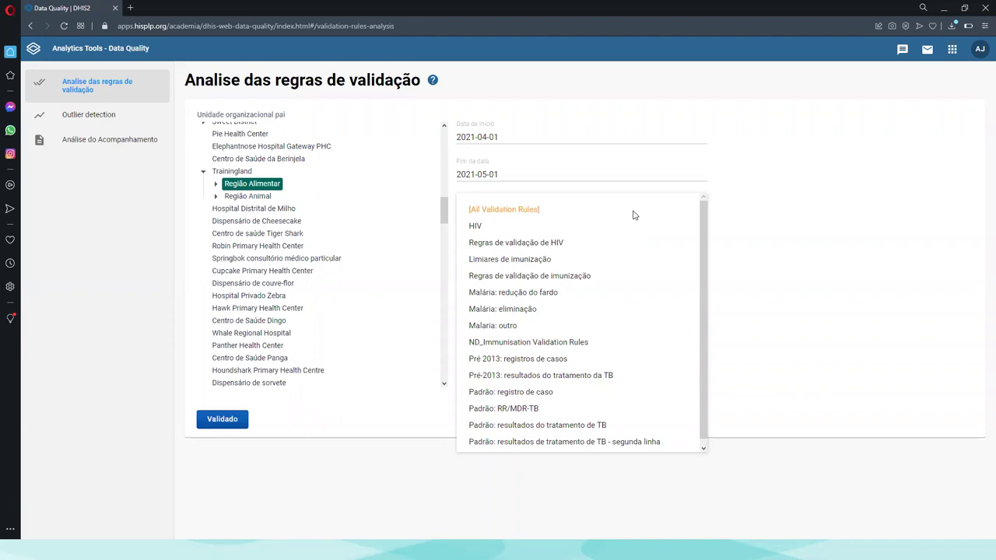
click(506, 231)
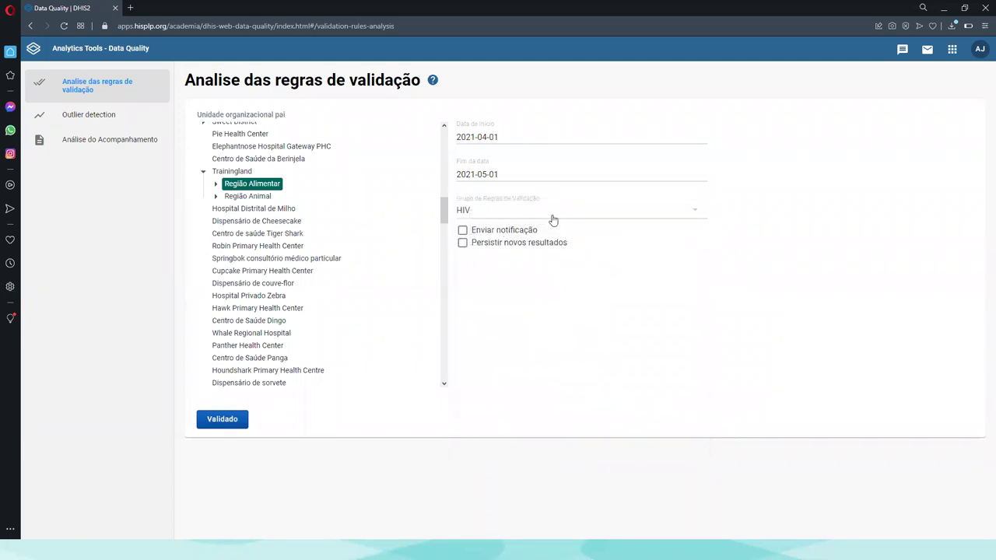
click(219, 421)
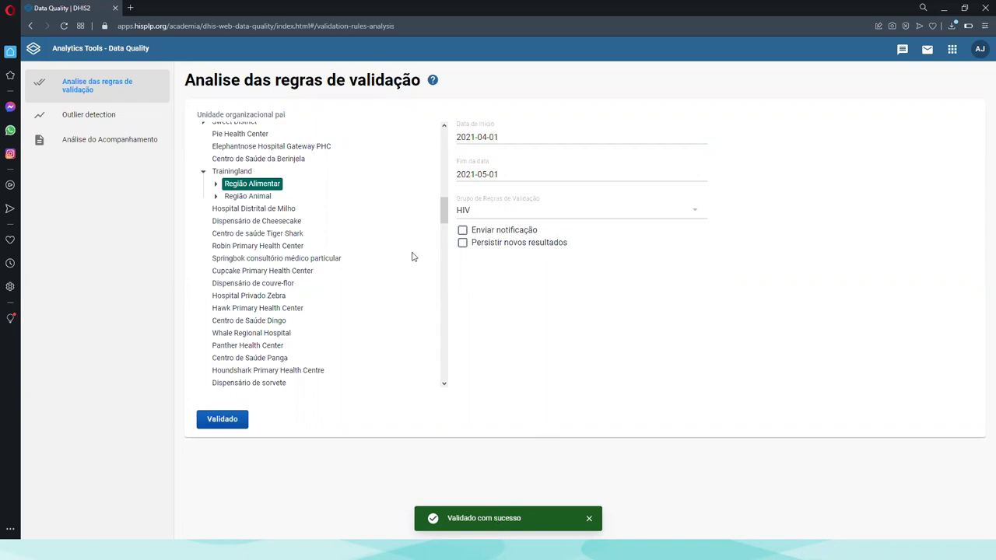
Change the parent organisation unit to Trainingland and run the HIV validation rule analysis again
click(228, 172)
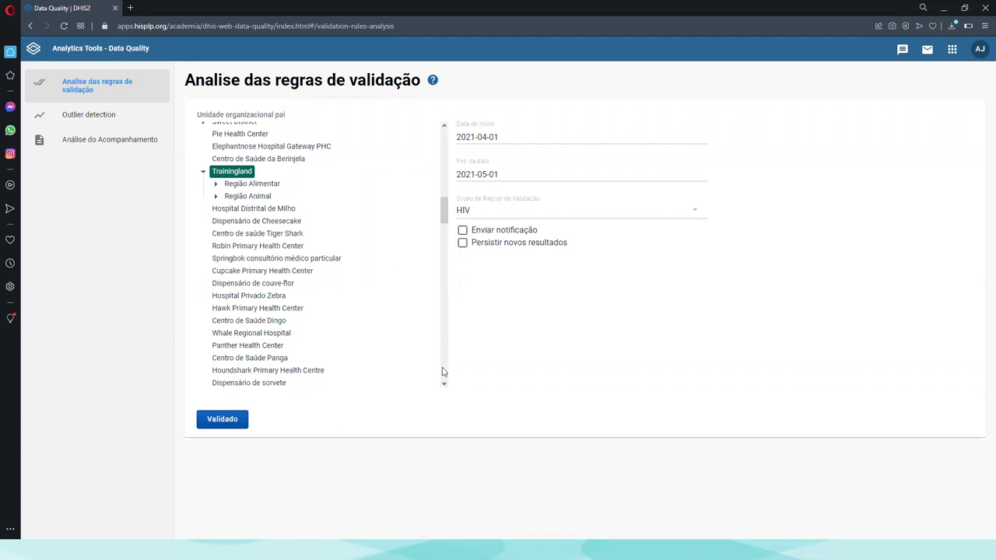
click(221, 427)
click(203, 26)
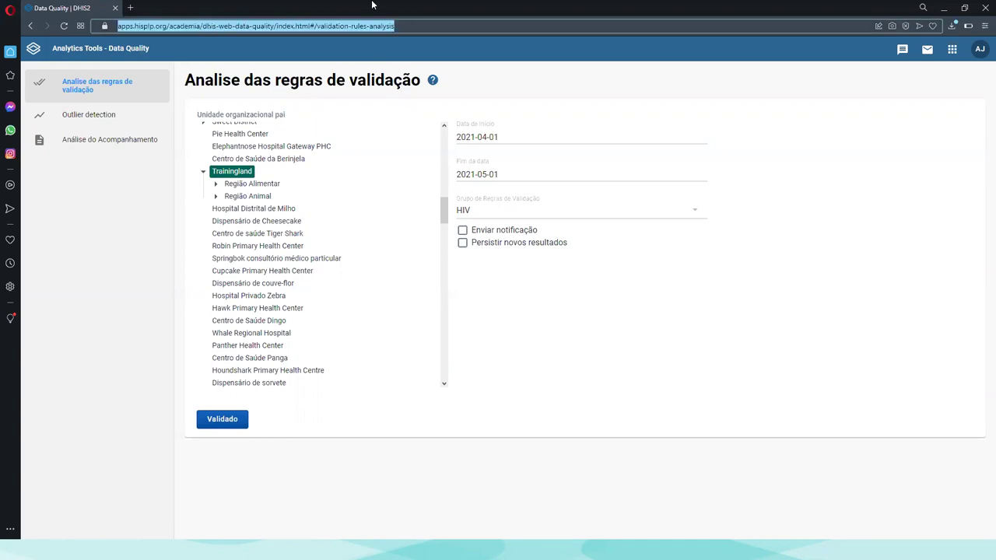
click(486, 54)
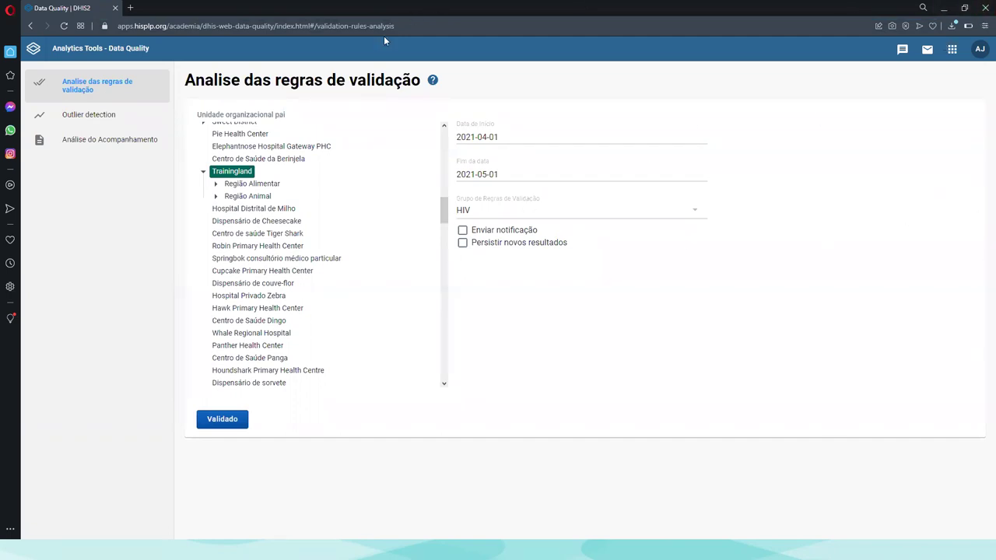
Duplicate the Data Quality browser tab and open the Data Entry app (Entrada de Dados) in the copy
double_click(470, 14)
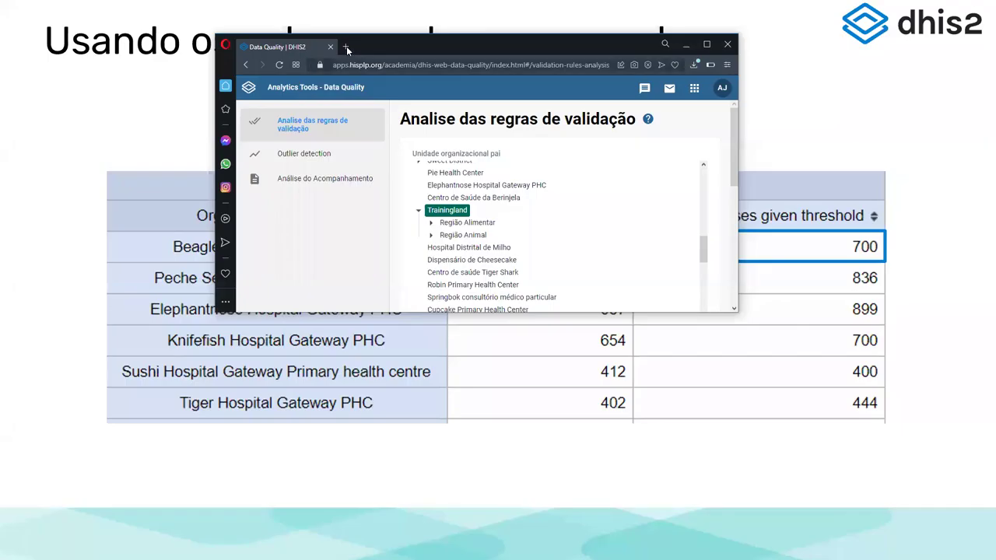
click(346, 46)
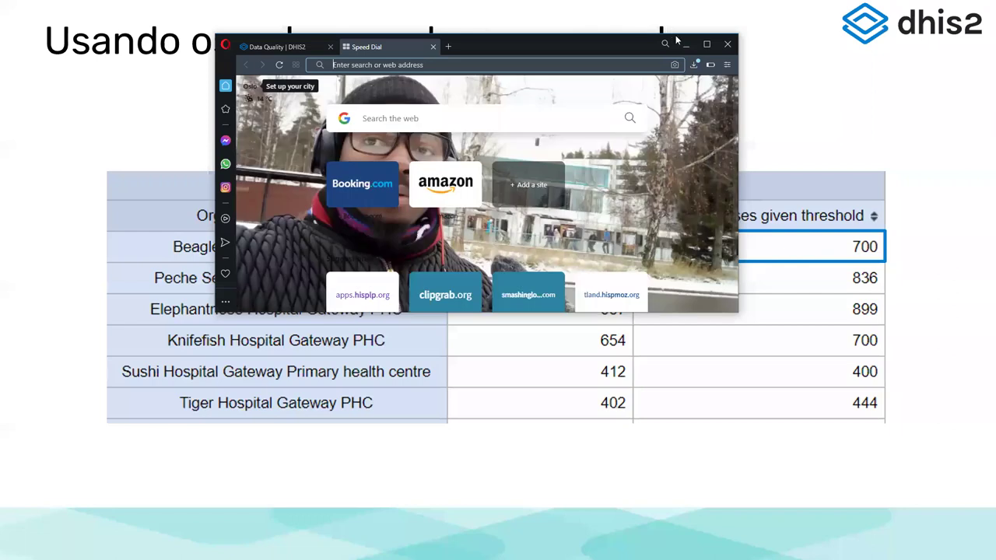
click(300, 47)
right_click(298, 43)
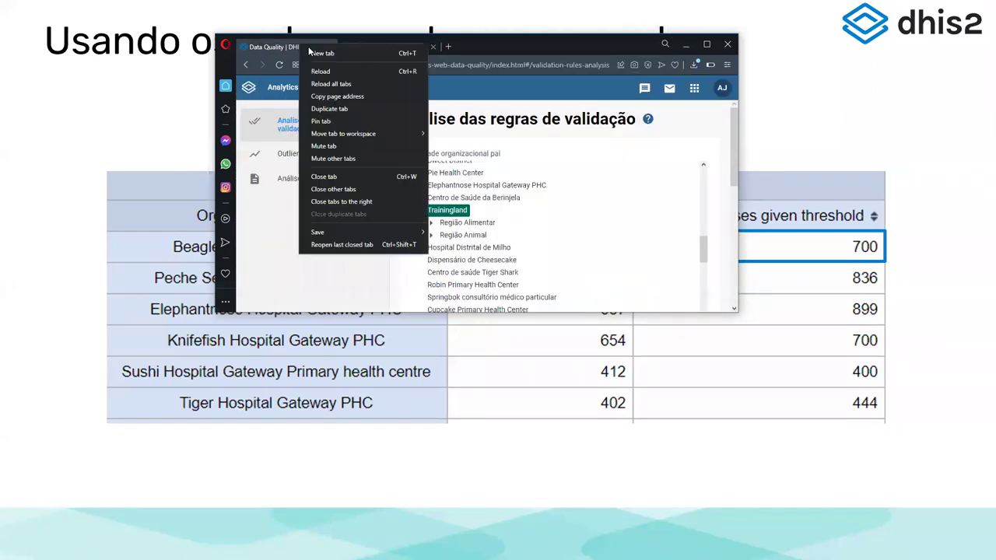
click(331, 109)
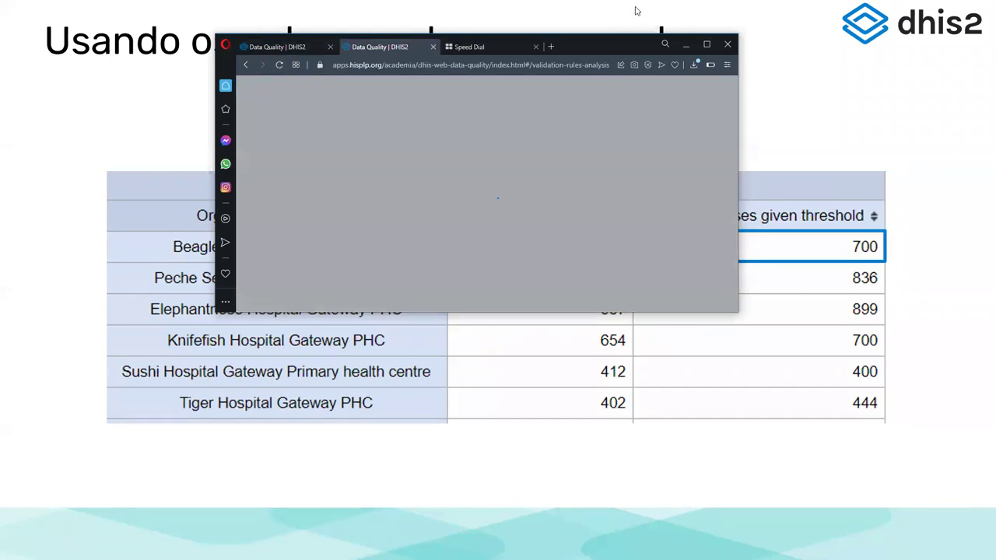
click(706, 44)
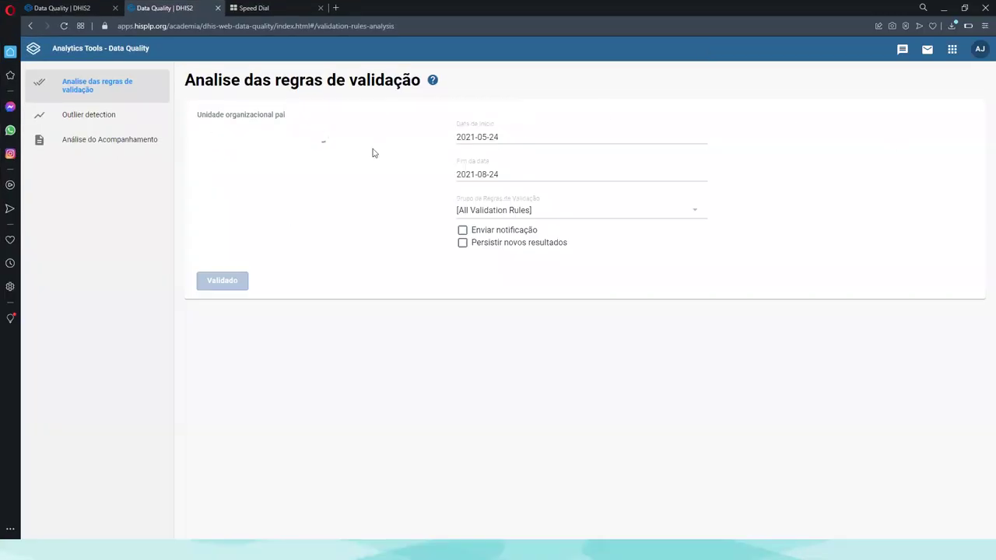
click(953, 49)
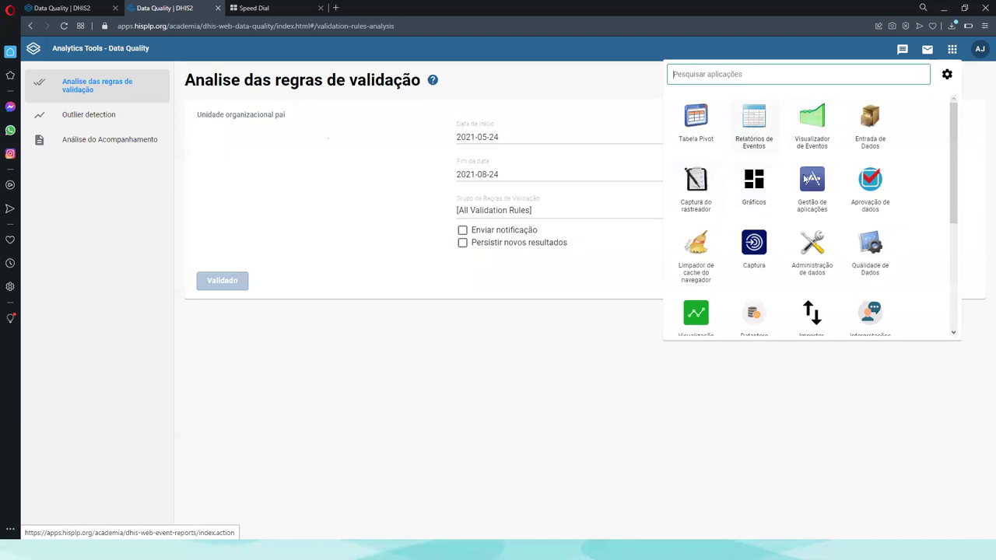
click(871, 120)
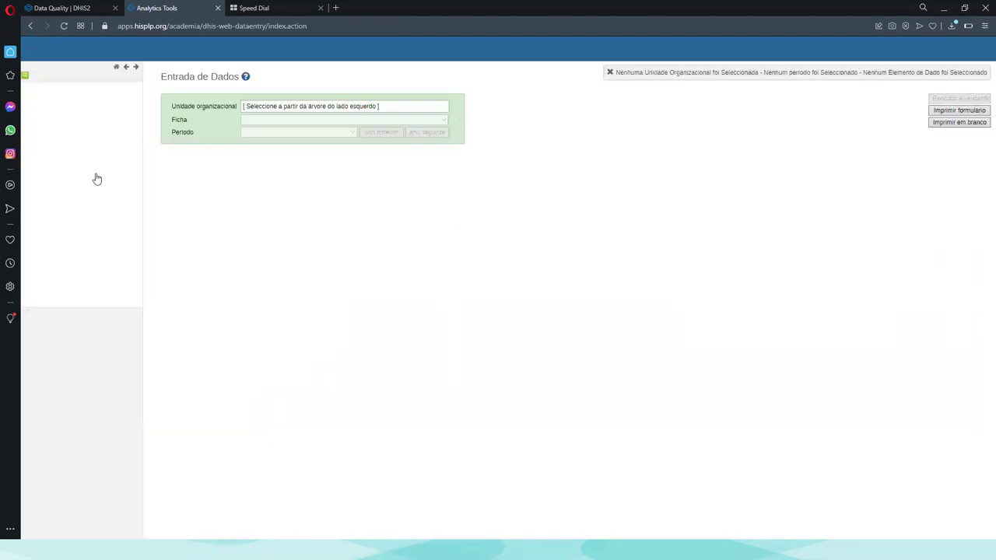
Open the April 2021 HIV Mensal form for Cardinal Hospital Gateway PHC in Bird District and run its validation
click(75, 113)
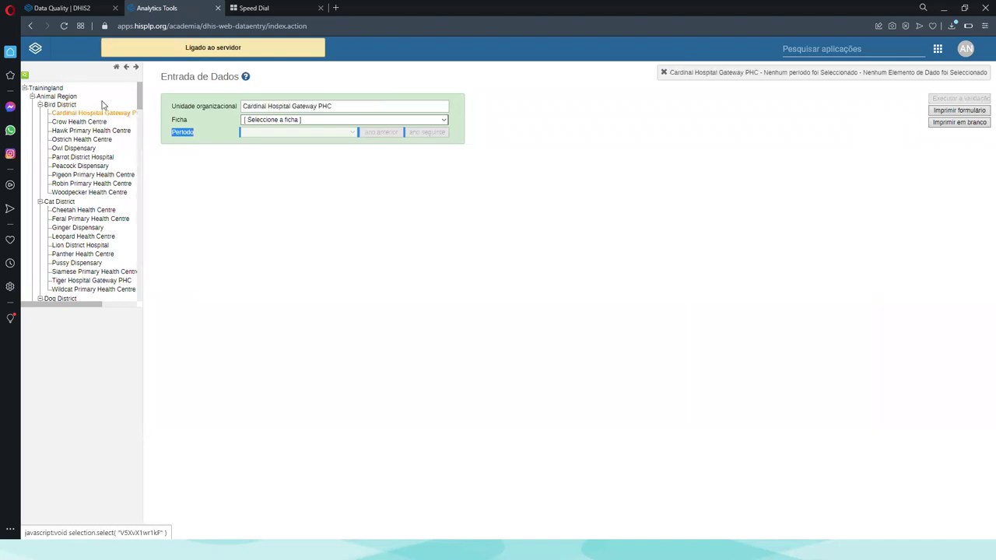
click(392, 121)
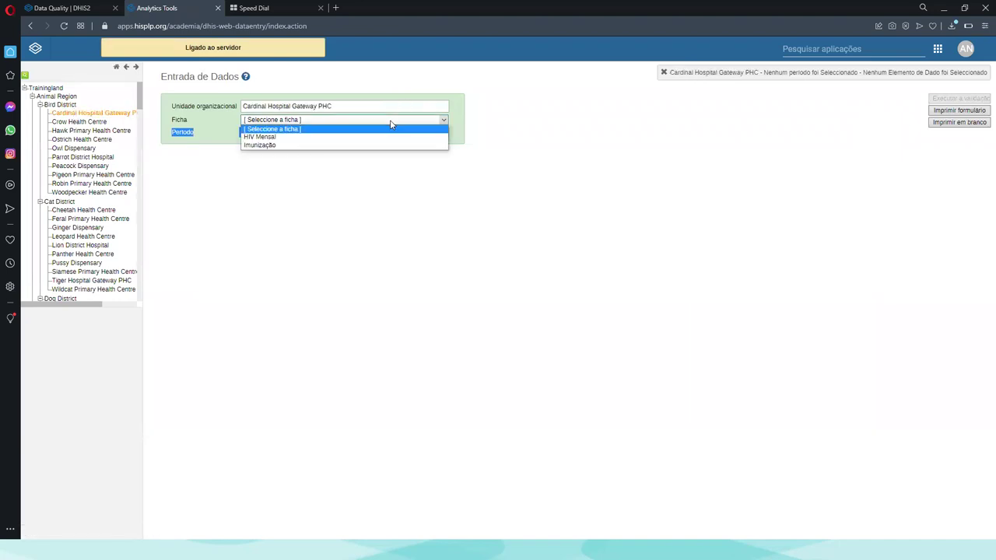
click(302, 138)
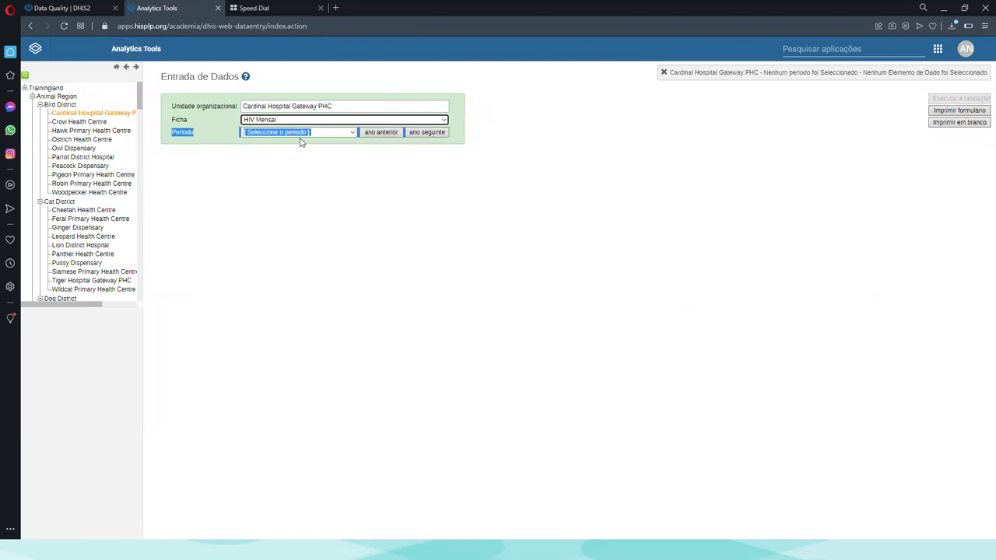
click(336, 136)
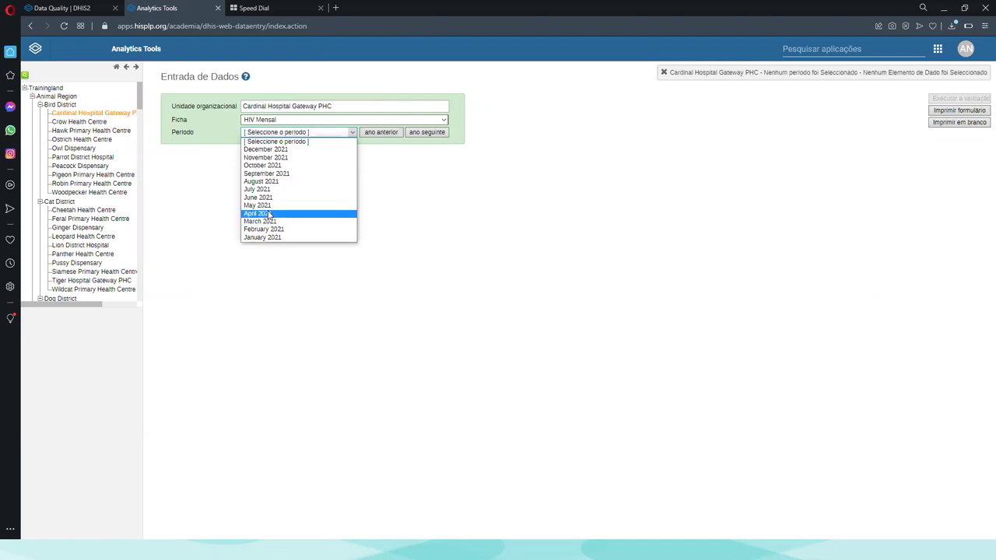
click(269, 214)
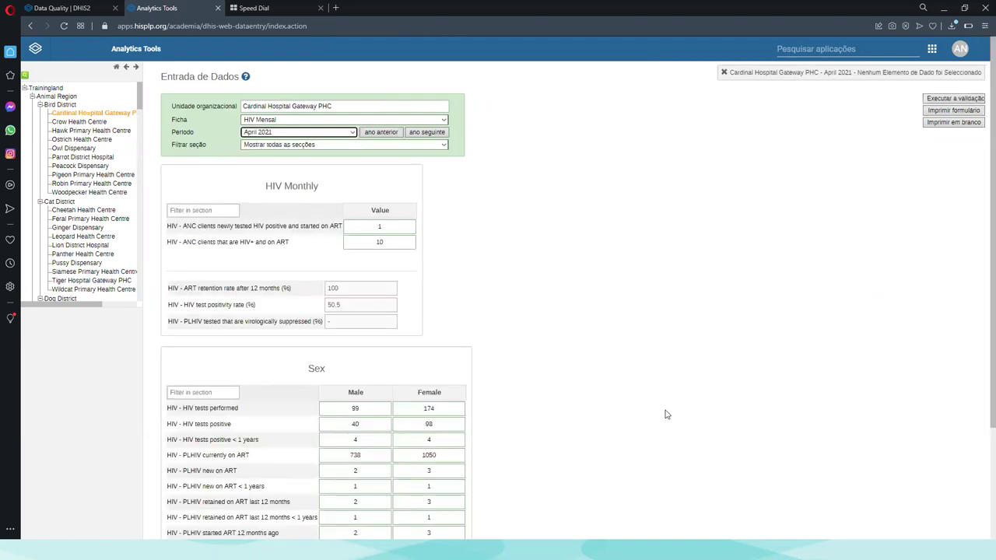
click(935, 100)
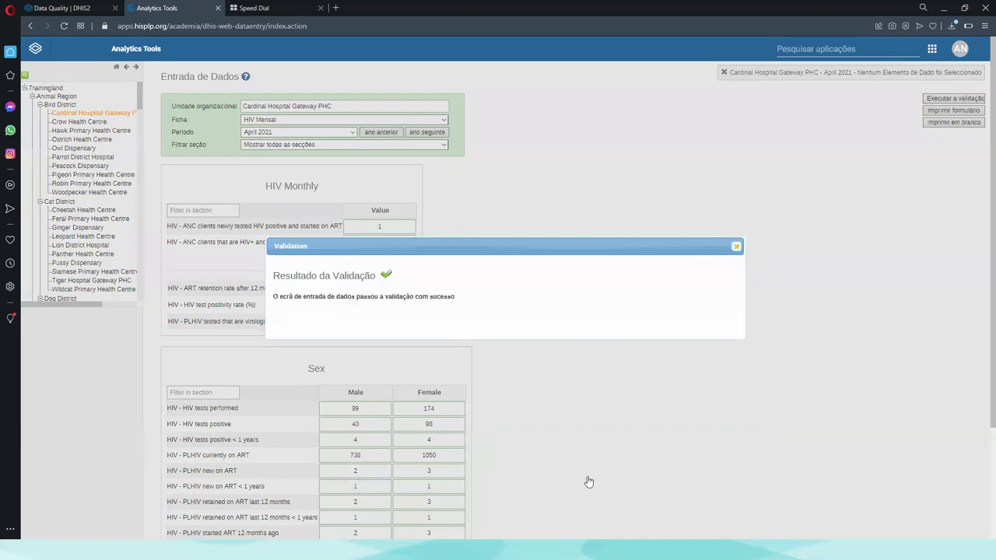
key(Escape)
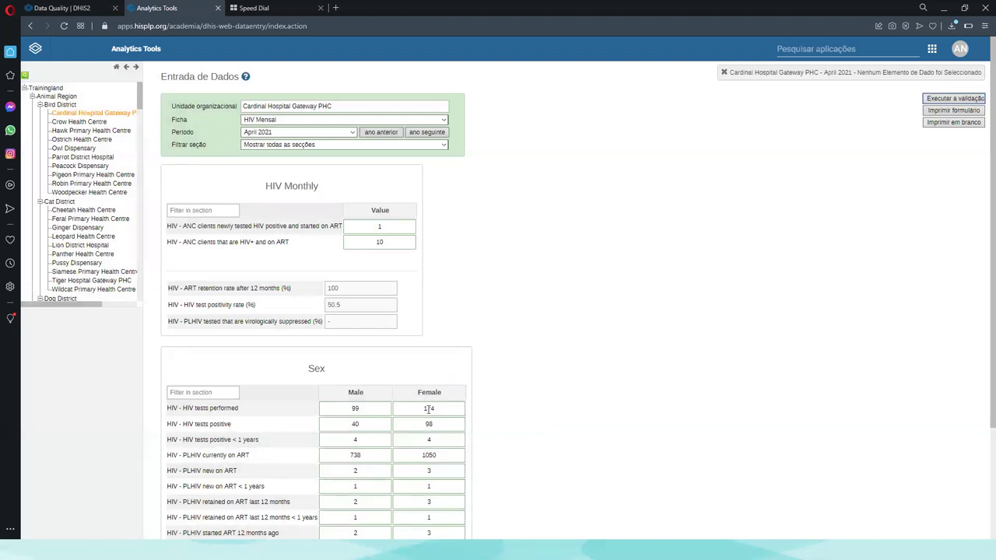
Set HIV tests positive to 124 for Male and 500 for Female, and run the form's validation
click(367, 433)
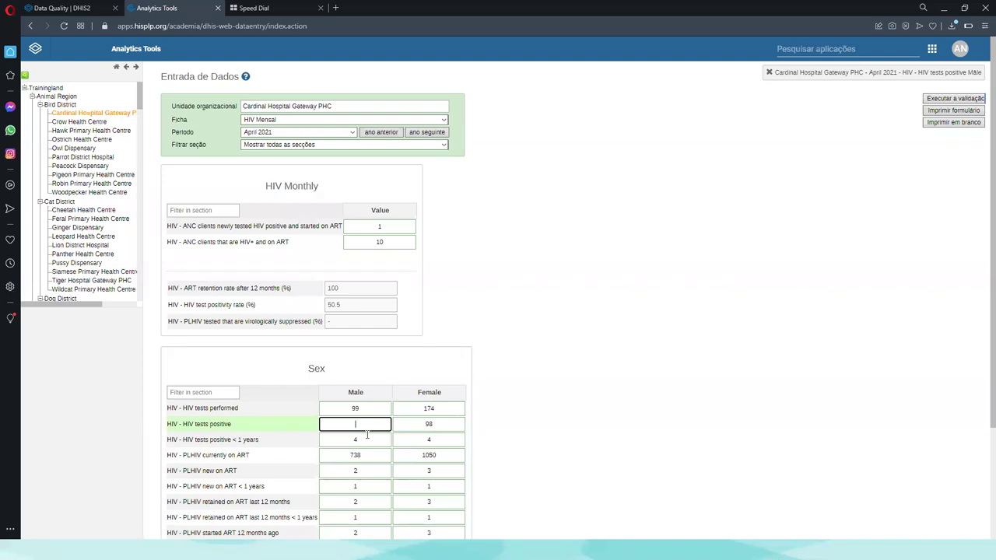
text(124)
click(436, 427)
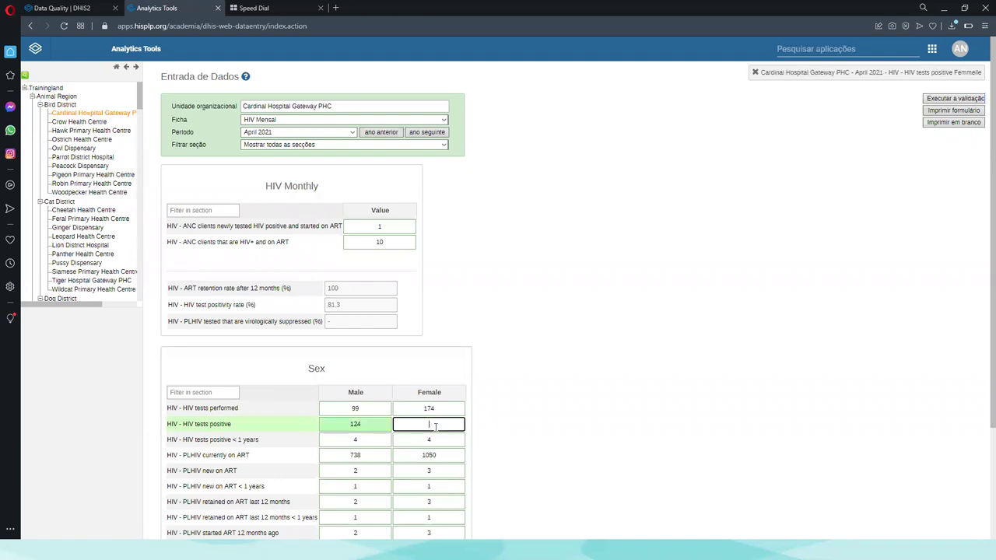
text(500)
click(791, 292)
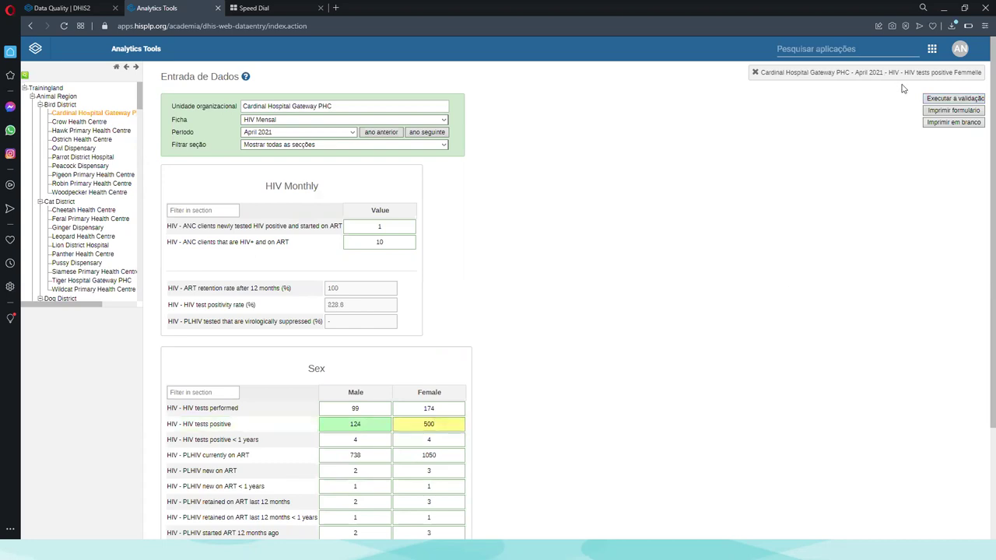
click(936, 101)
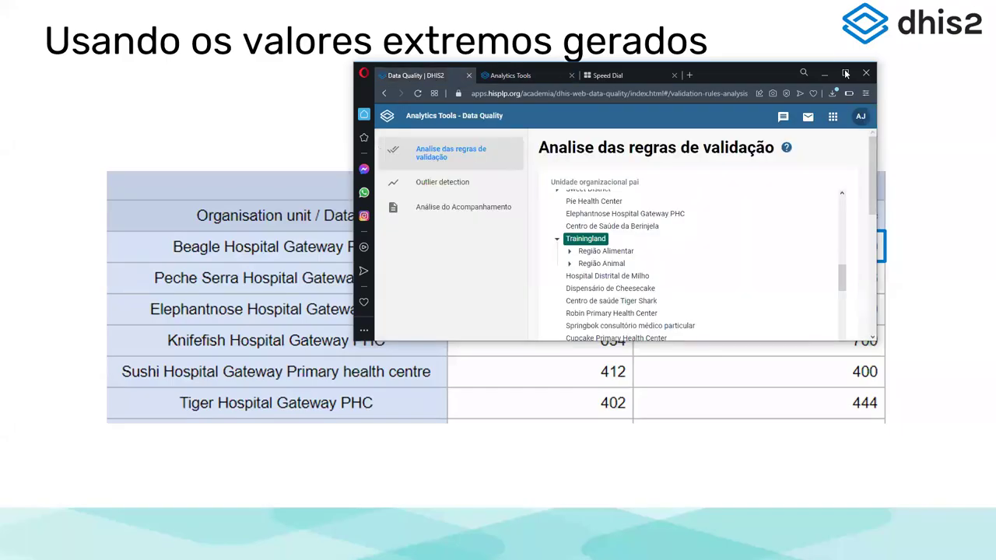
Reload the validation rule analysis in the original Data Quality tab and select Trainingland as its parent organisation unit
click(845, 74)
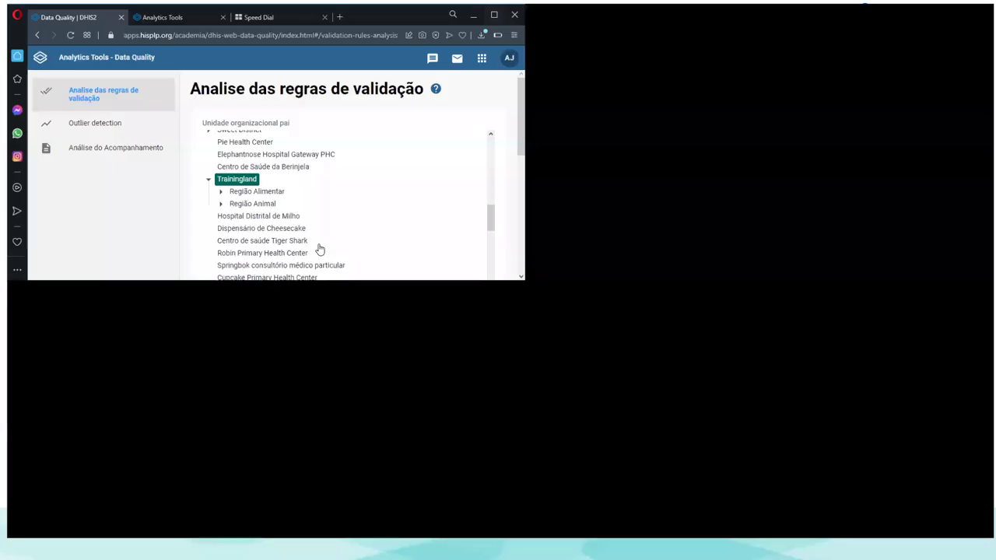
click(230, 173)
click(230, 173)
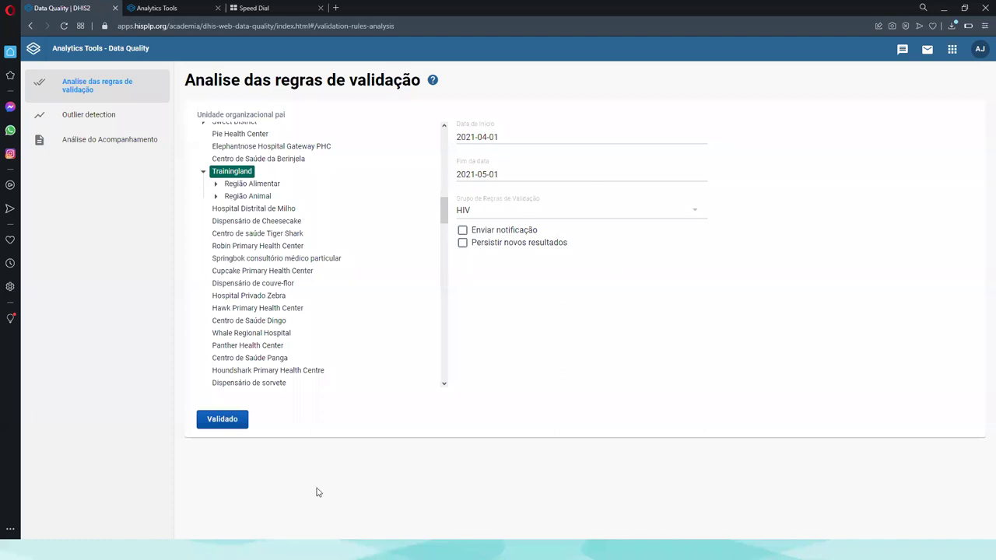
click(407, 26)
key(Return)
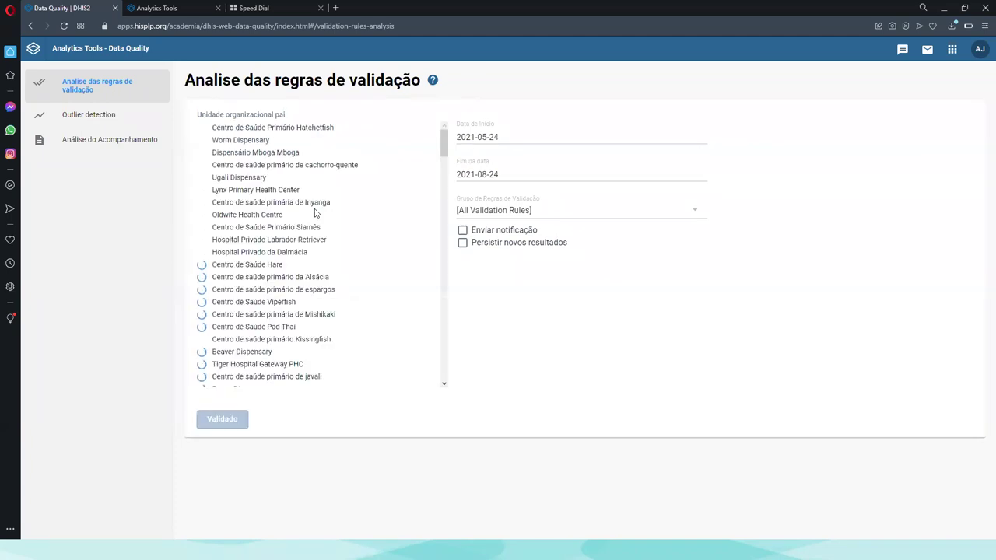
drag(447, 150, 451, 211)
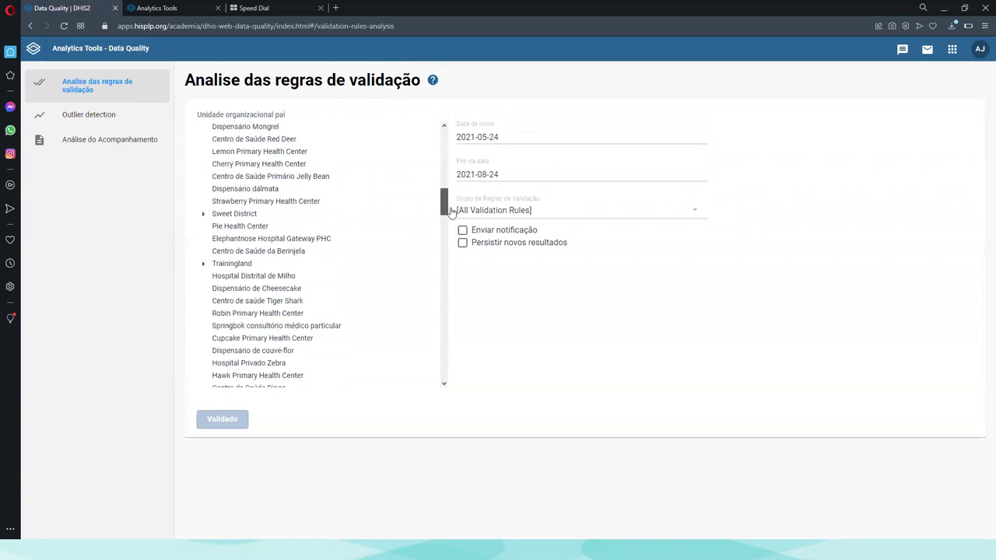
click(225, 266)
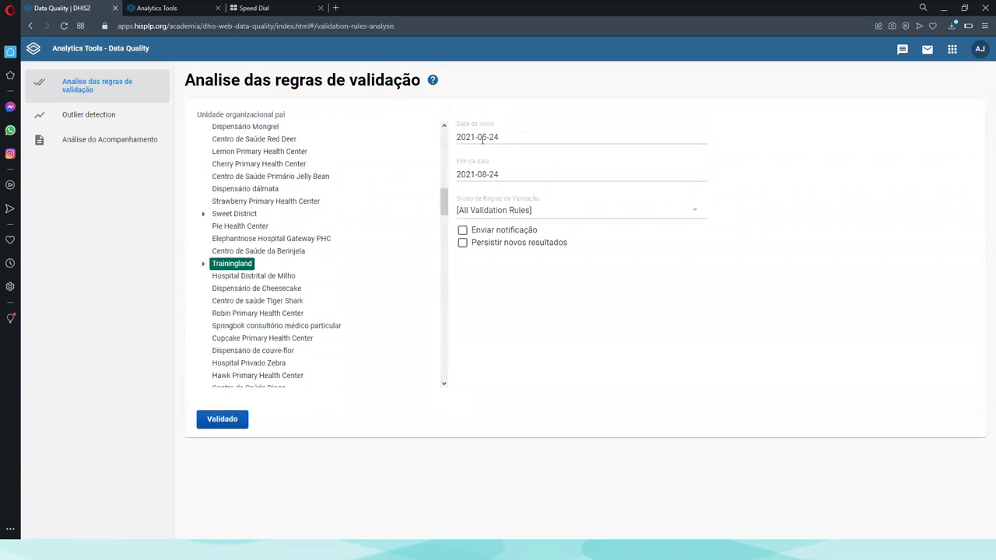
Set the start date of the reloaded validation rule analysis to 2021-04-01
click(483, 139)
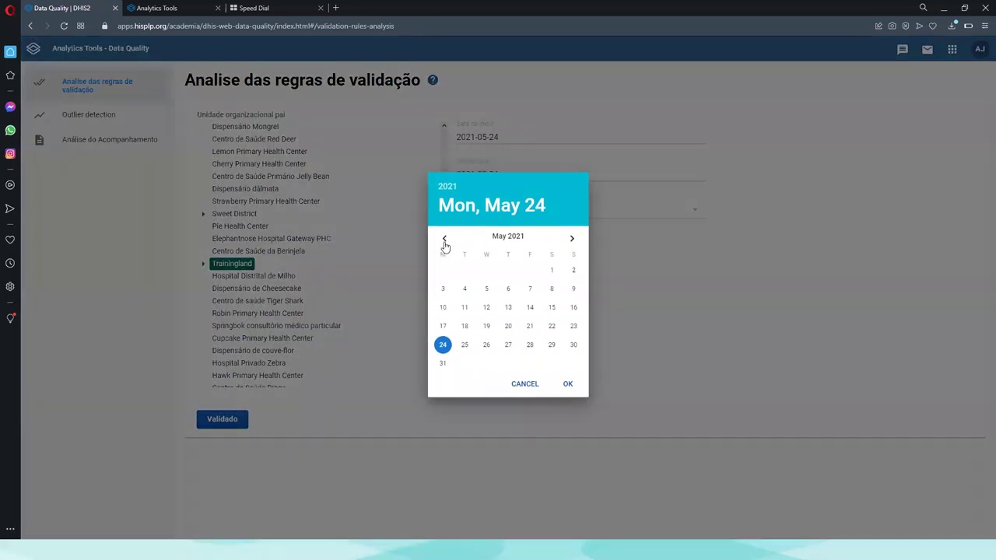
click(444, 244)
click(445, 244)
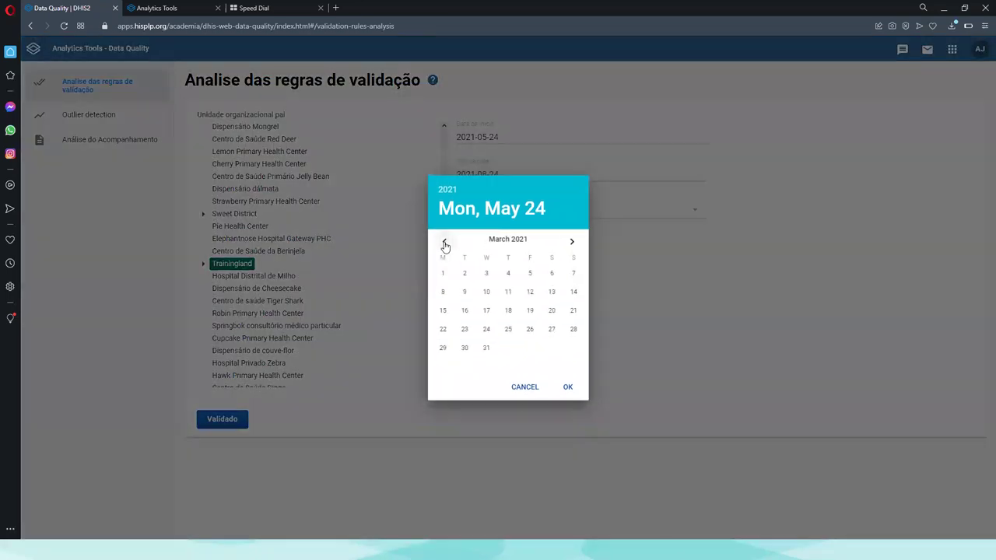
click(572, 242)
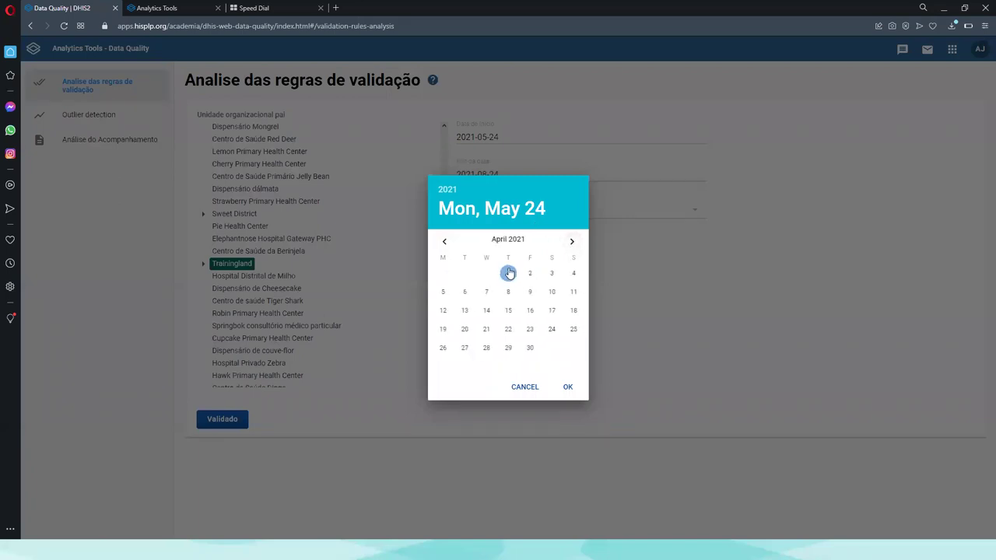
click(508, 273)
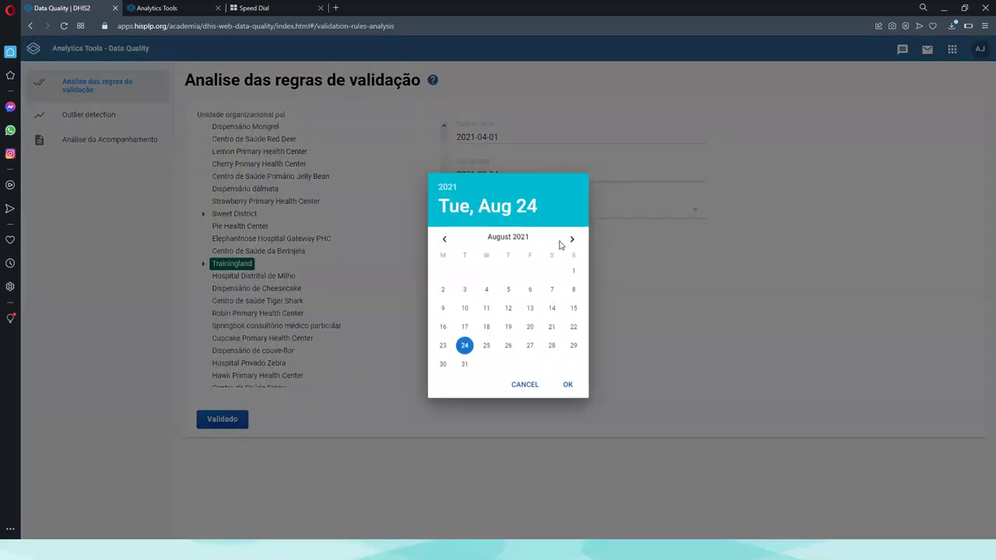
Set the end date of the Trainingland validation rule analysis to 2021-05-01
click(445, 244)
click(445, 243)
click(445, 244)
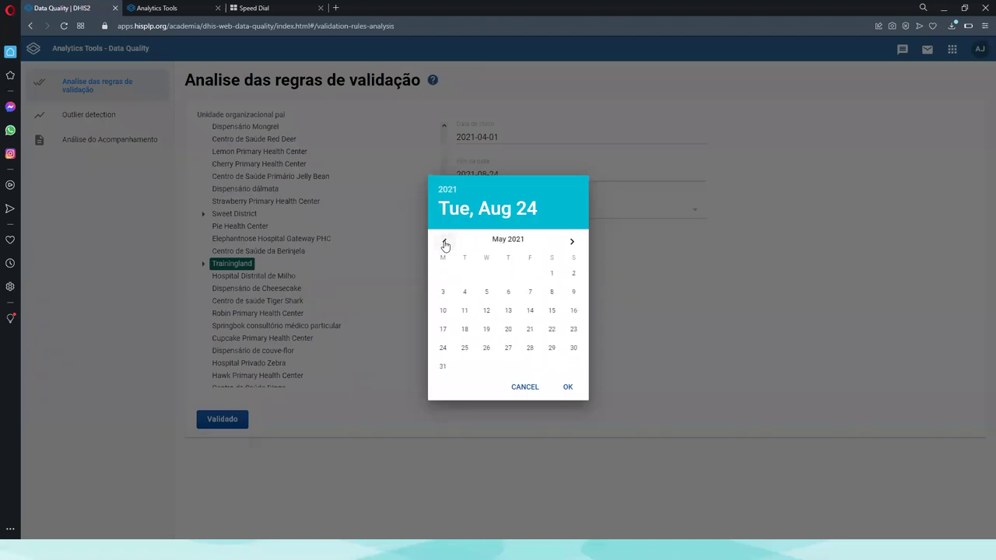
click(552, 273)
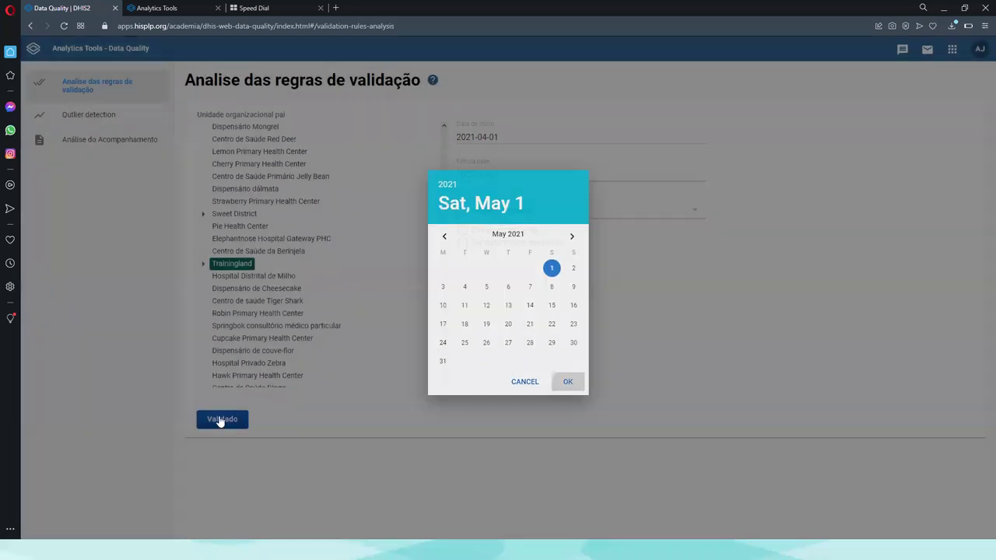
Run the Trainingland validation rule analysis with all validation rules, and return to the analysis settings
click(220, 418)
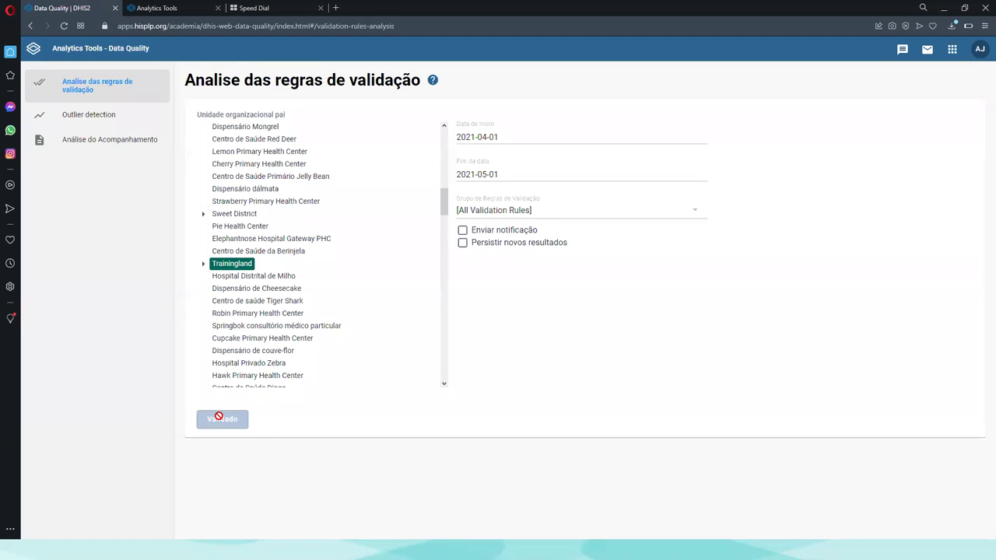
click(520, 211)
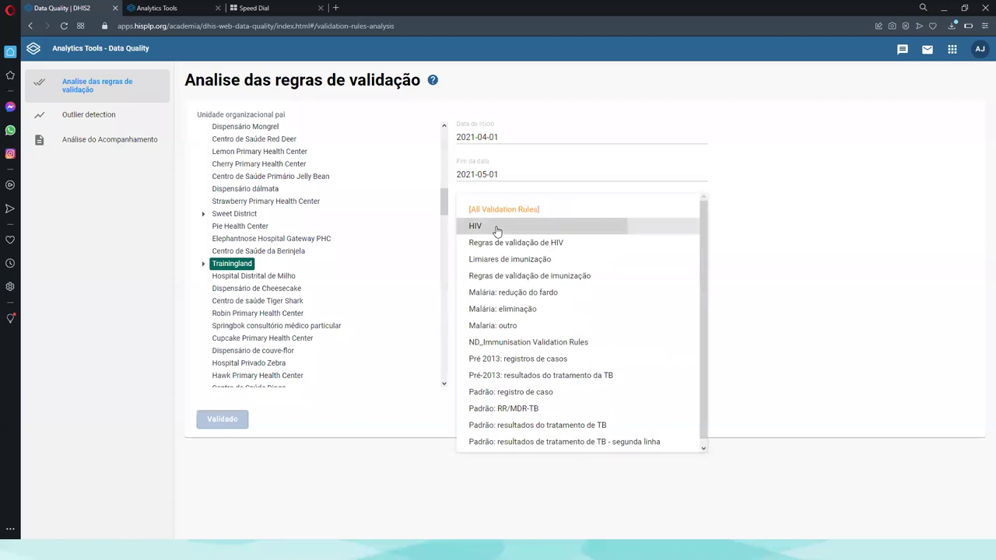
click(498, 222)
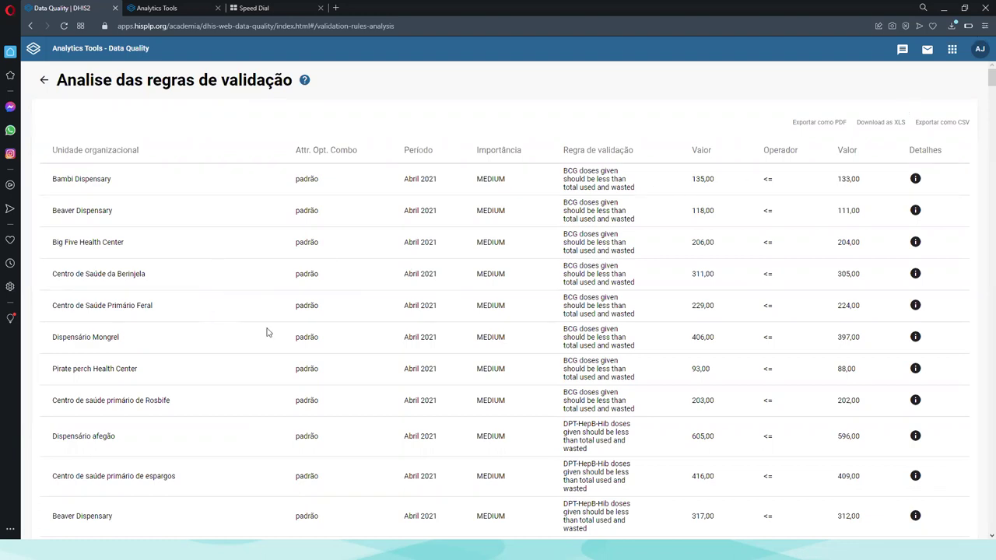
click(44, 82)
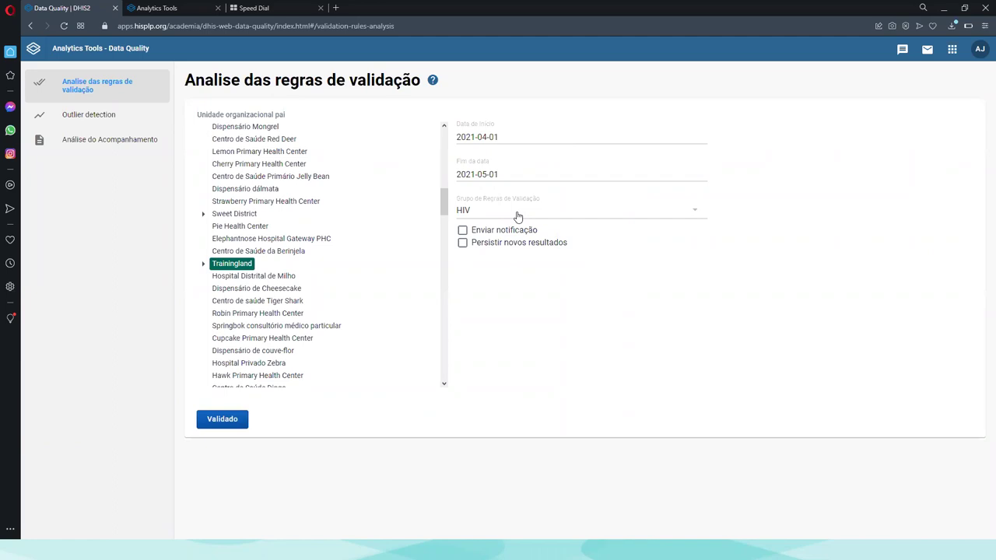
Run the Trainingland validation rule analysis with the HIV validation rule group, and return to the analysis settings
click(517, 216)
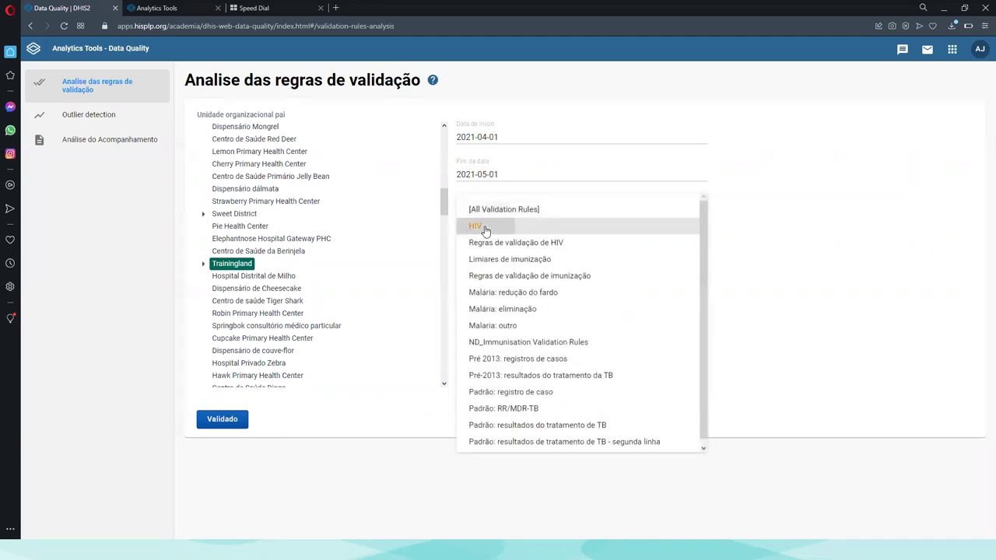
click(482, 227)
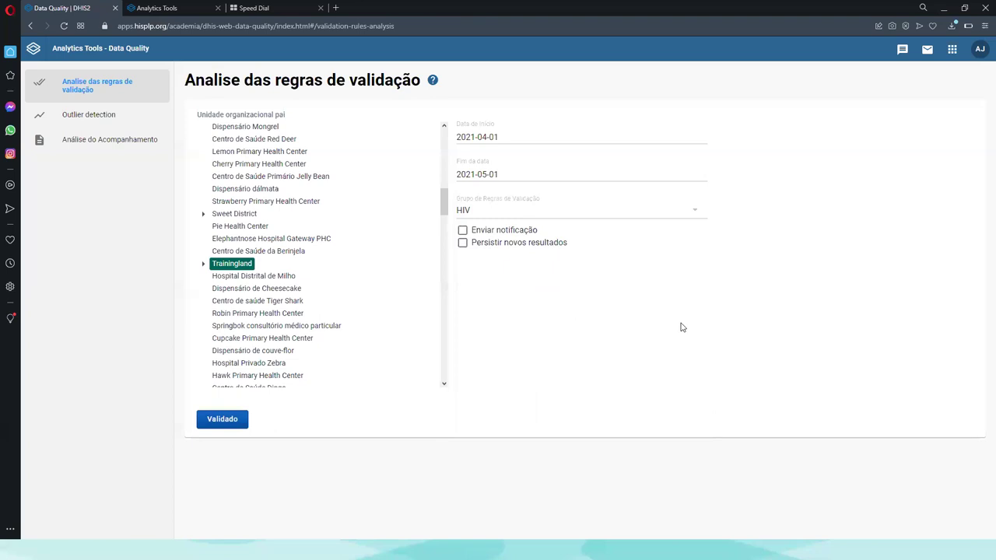
click(221, 419)
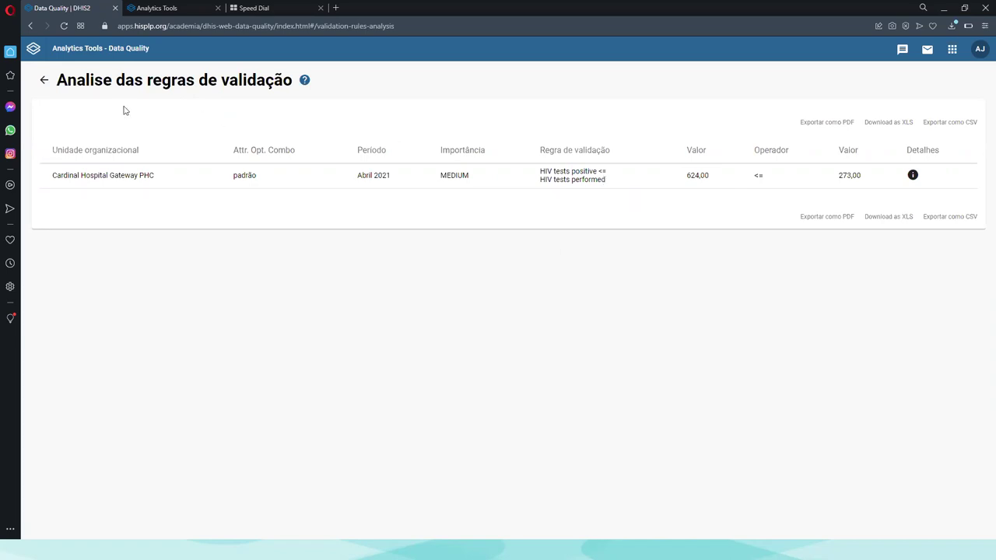
click(44, 82)
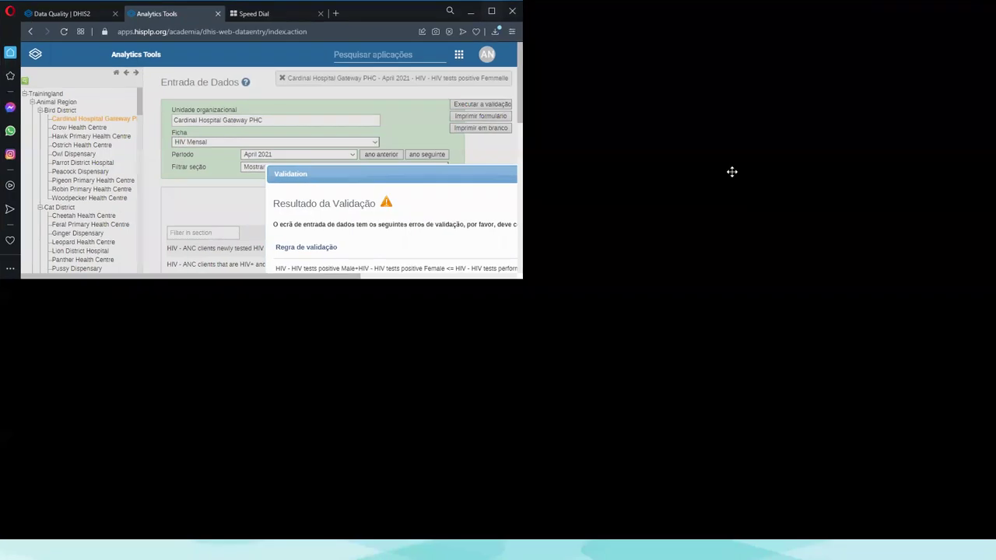
Close the validation result over the HIV Mensal form, rerun the form's validation, and close the new result
click(744, 186)
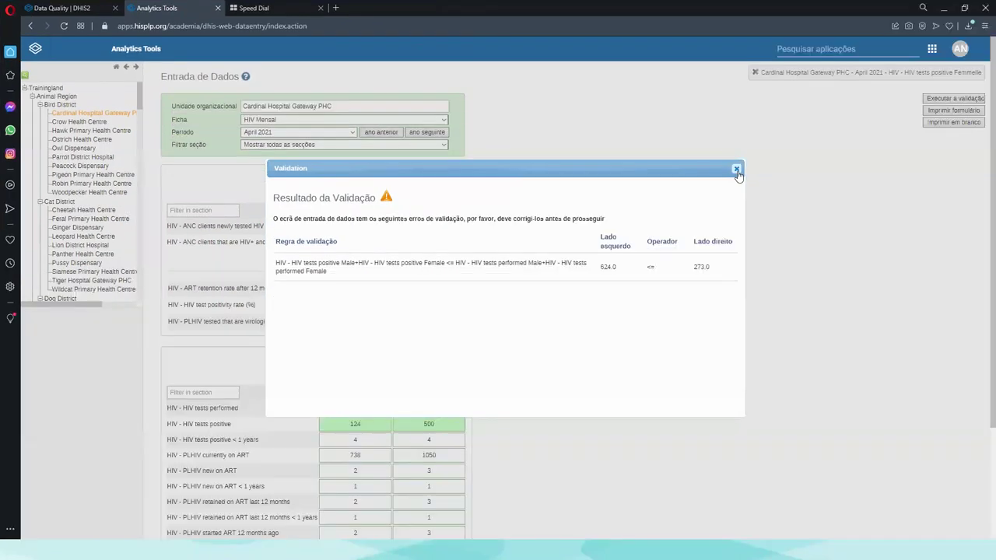
click(736, 170)
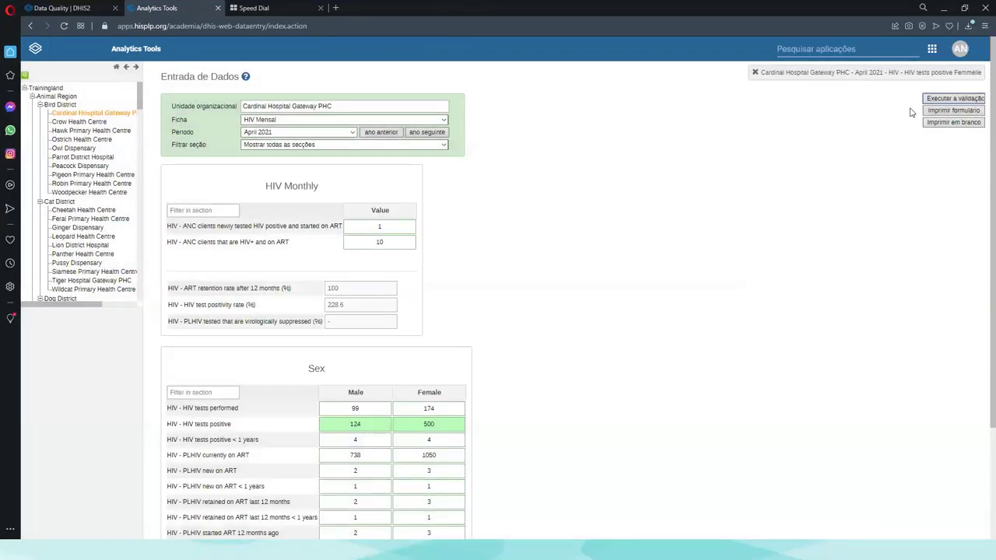
click(937, 99)
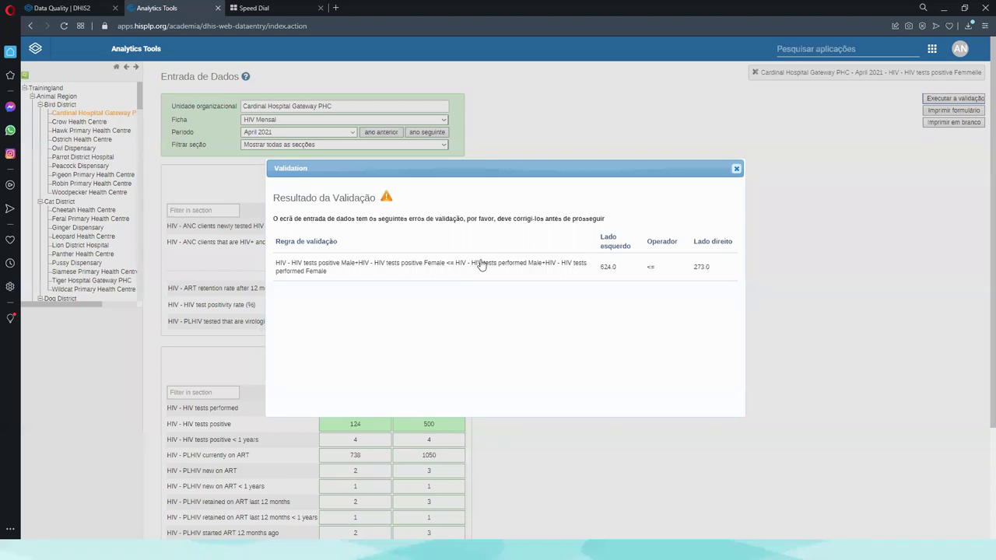
click(737, 170)
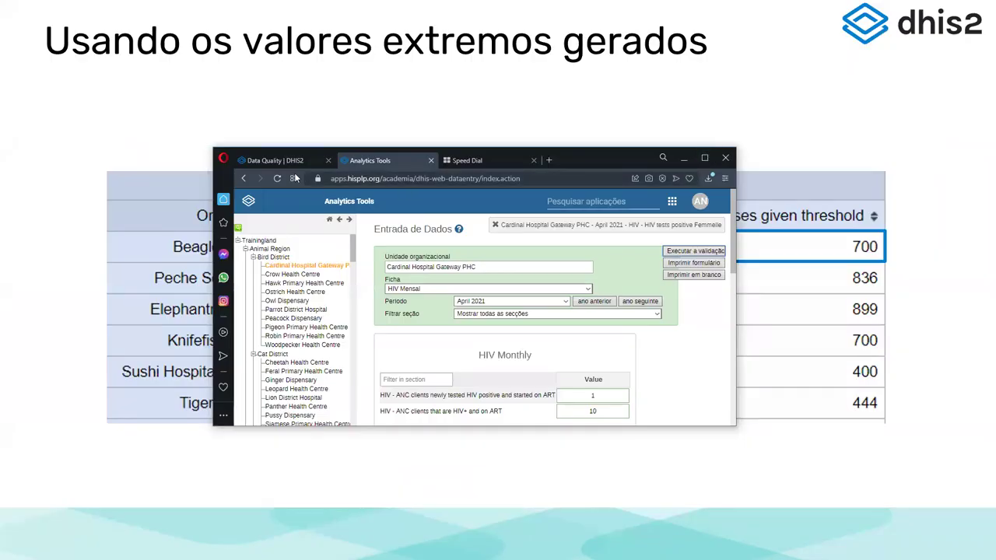
Bring the data entry form back to full size and select the Imunização data set for Cardinal Hospital Gateway PHC
click(273, 161)
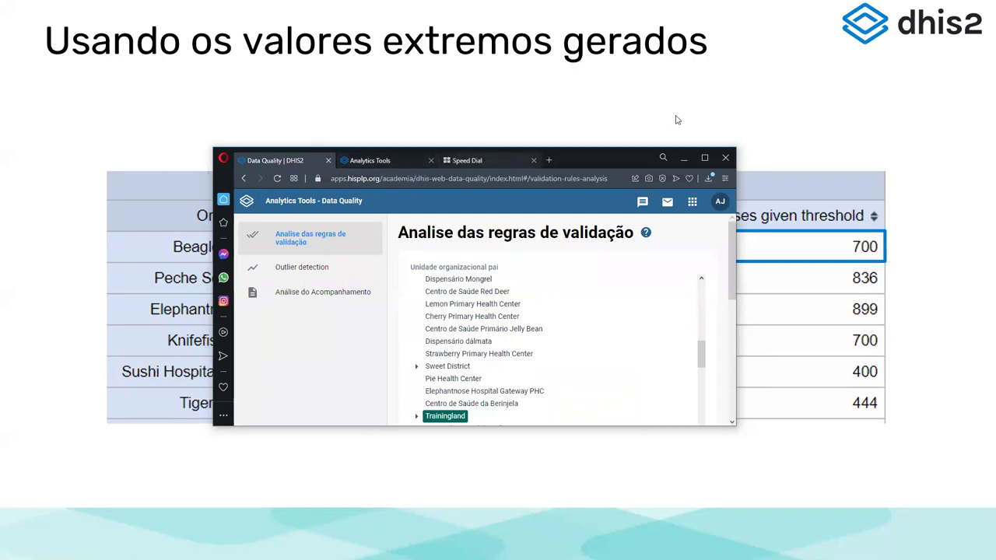
click(704, 158)
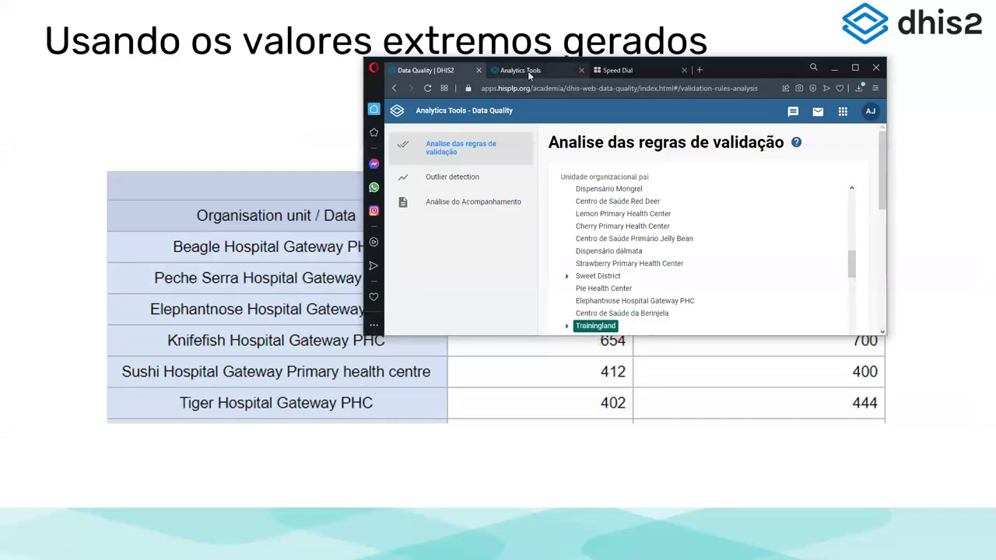
click(528, 70)
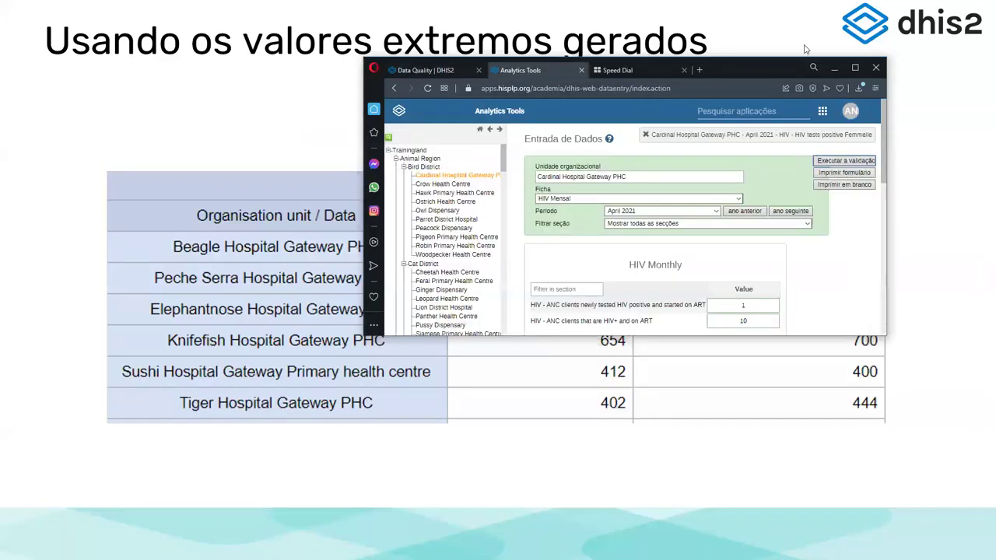
click(855, 69)
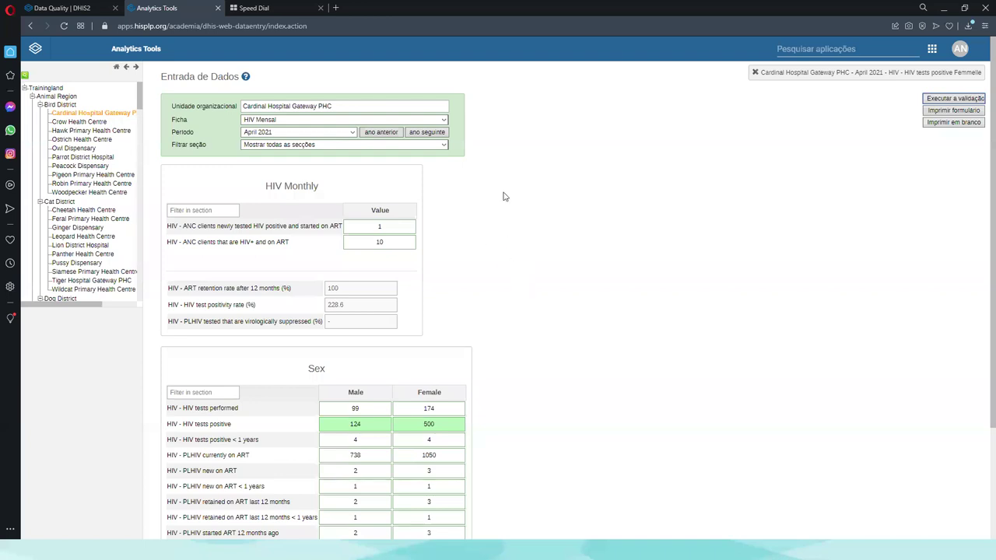
click(320, 121)
click(280, 145)
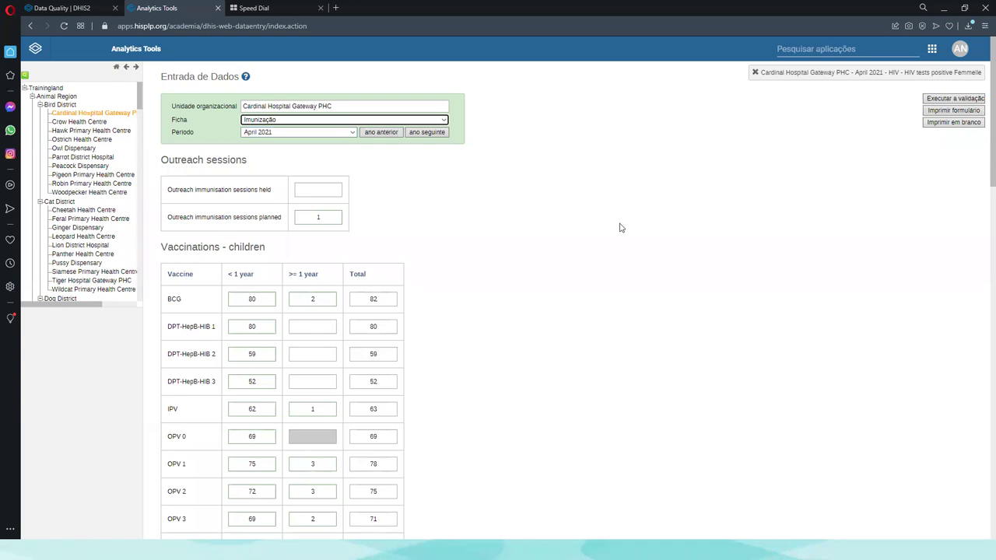
click(627, 180)
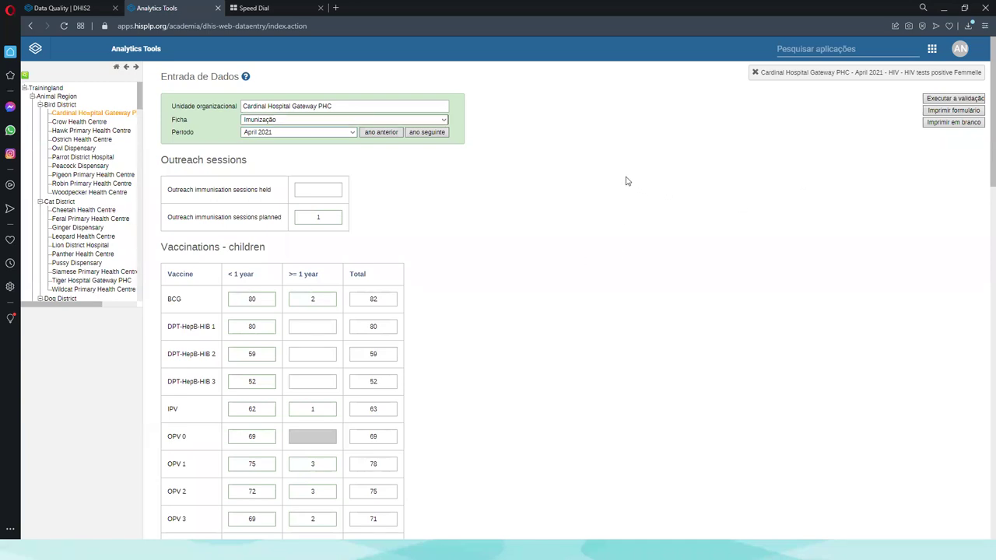
Look through the April 2021 Imunização form from the child vaccinations down to the Cold Chain section
scroll(627, 180, down, 4)
scroll(619, 229, up, 3)
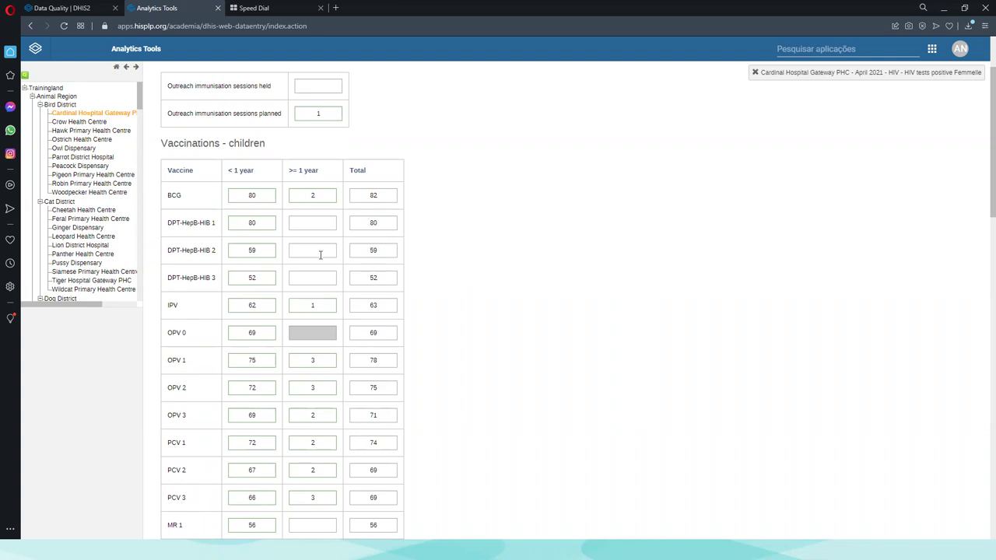
click(320, 255)
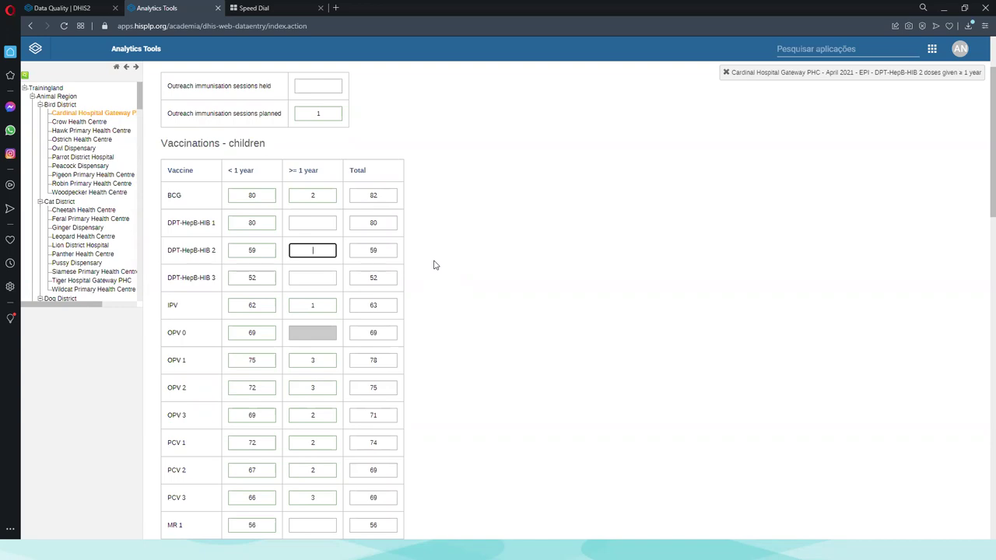
scroll(665, 280, down, 1)
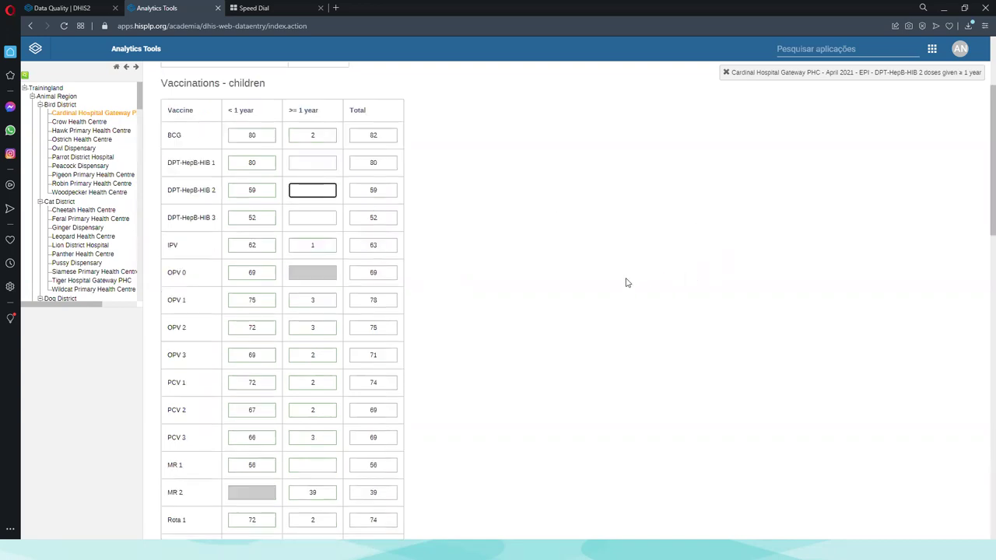
scroll(627, 282, down, 15)
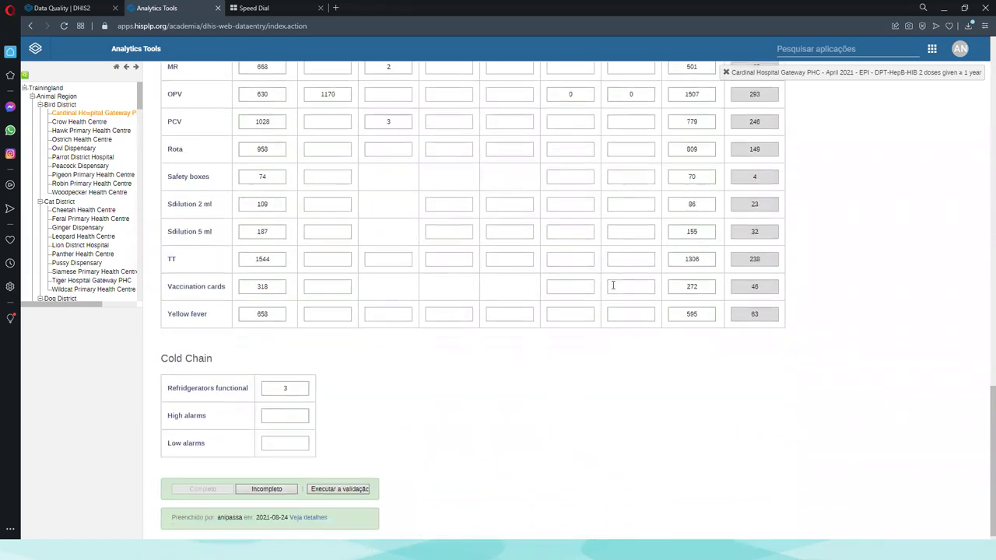
scroll(622, 354, up, 7)
scroll(624, 364, up, 15)
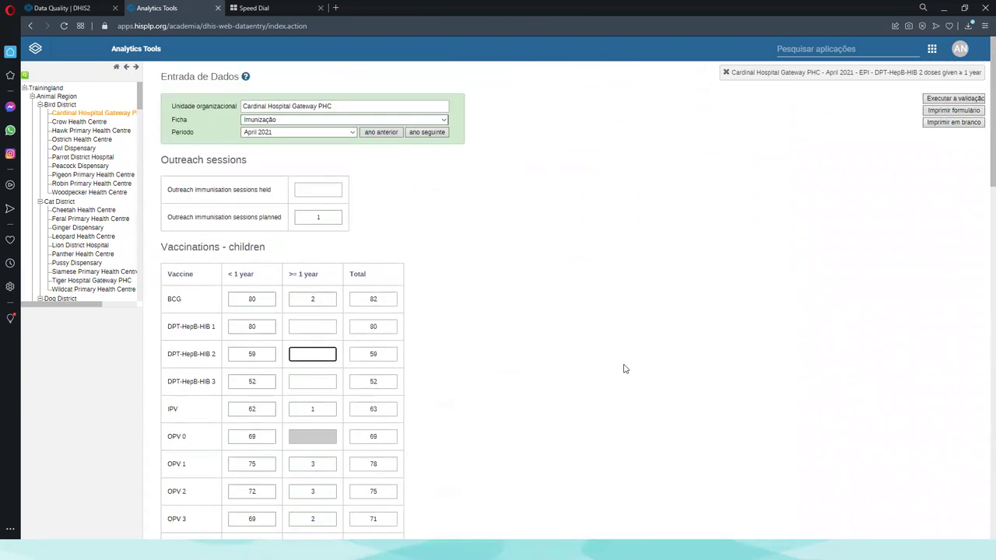
click(577, 371)
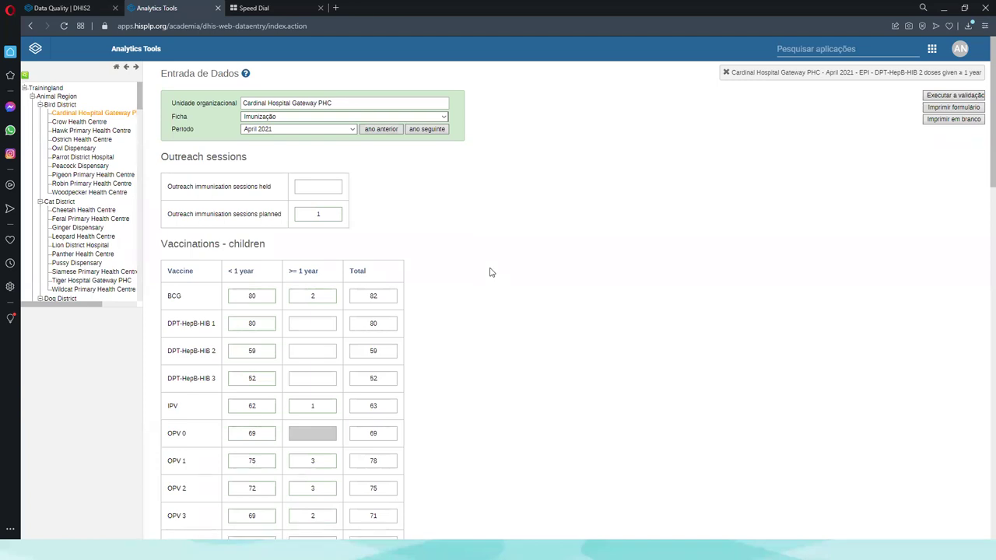
Review the children's vaccination table and the Stock table of the Imunização form
scroll(544, 277, down, 1)
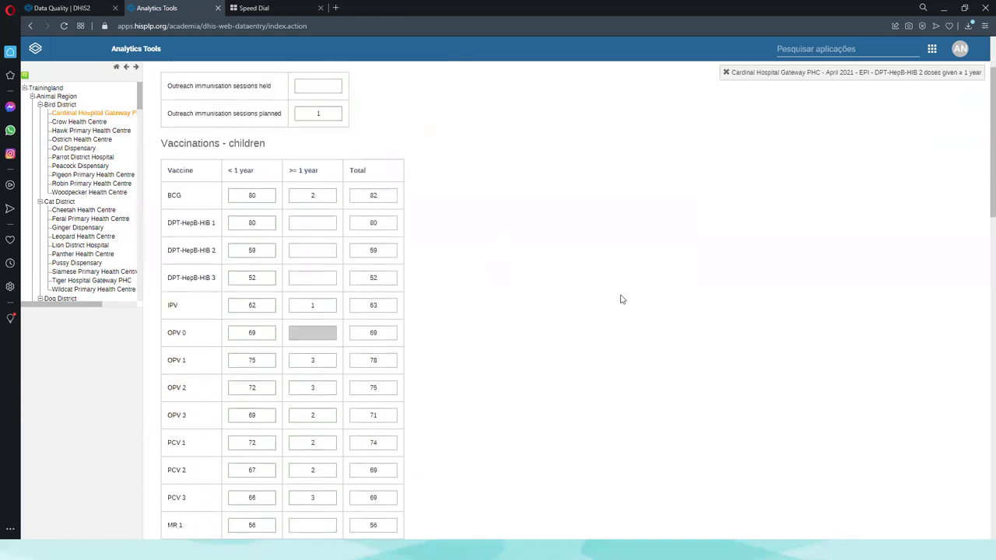
scroll(575, 279, up, 1)
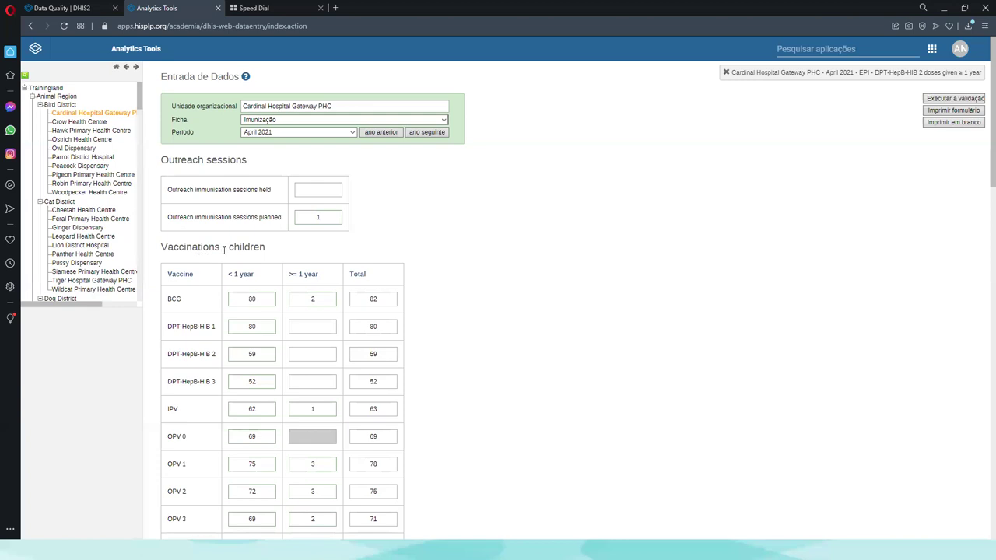
scroll(639, 257, down, 3)
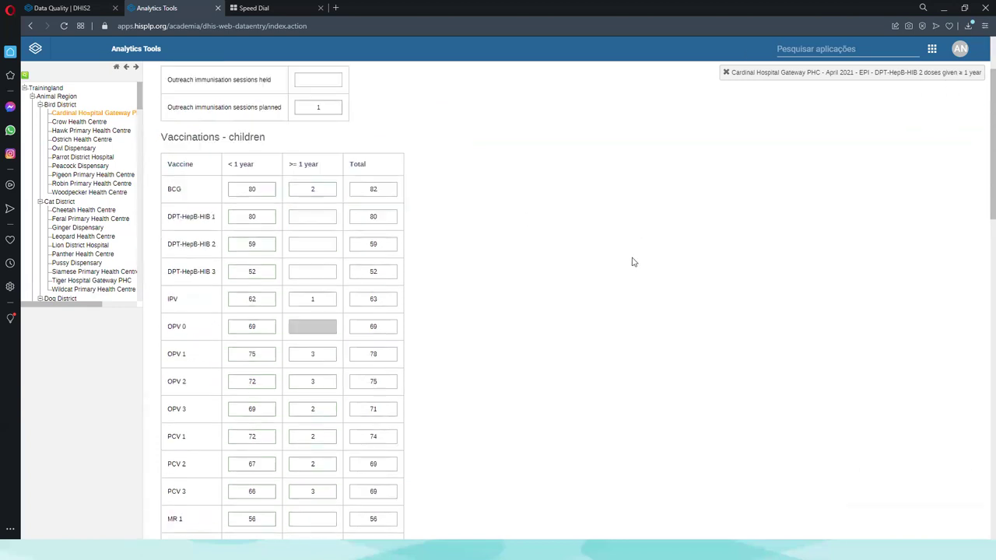
scroll(633, 262, down, 3)
scroll(631, 260, down, 2)
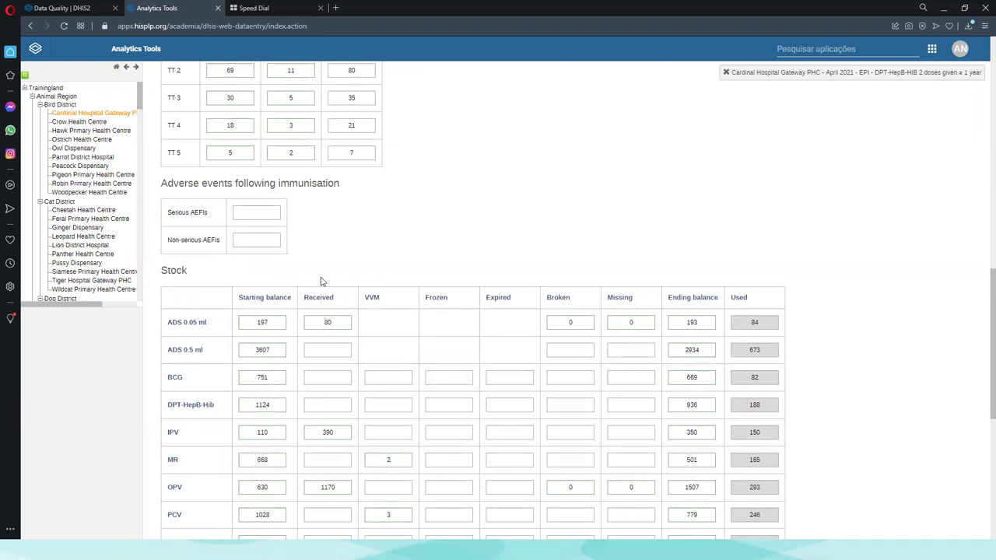
scroll(387, 268, down, 1)
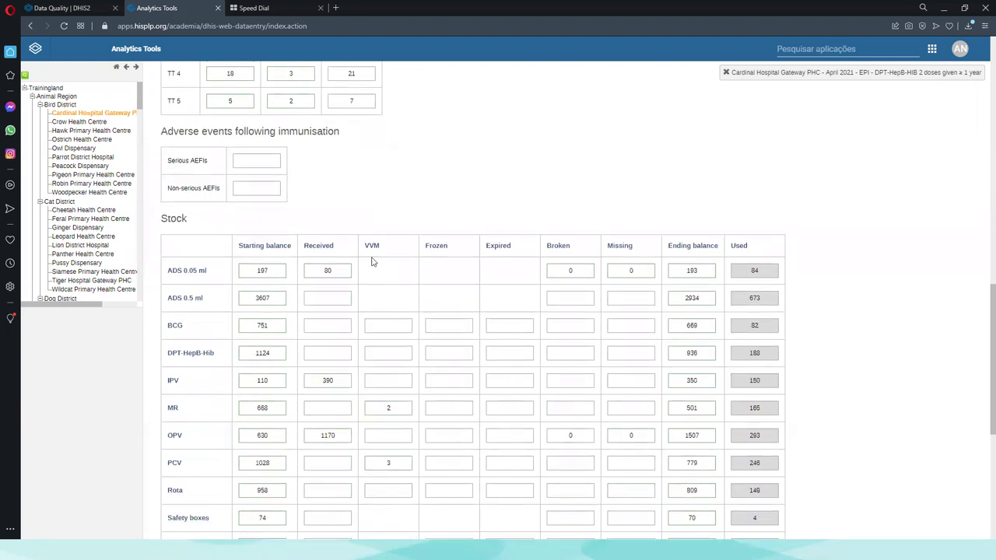
scroll(424, 354, up, 5)
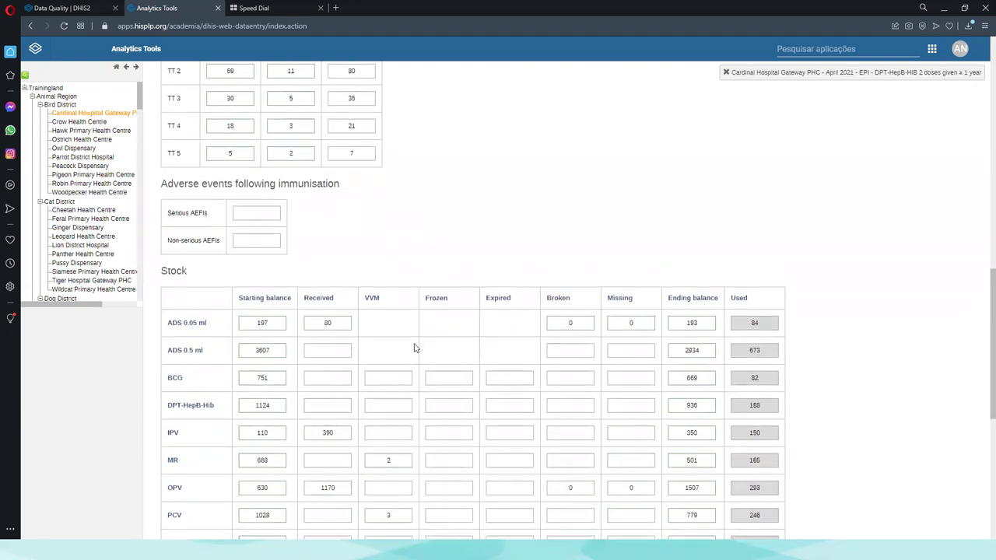
scroll(417, 344, up, 5)
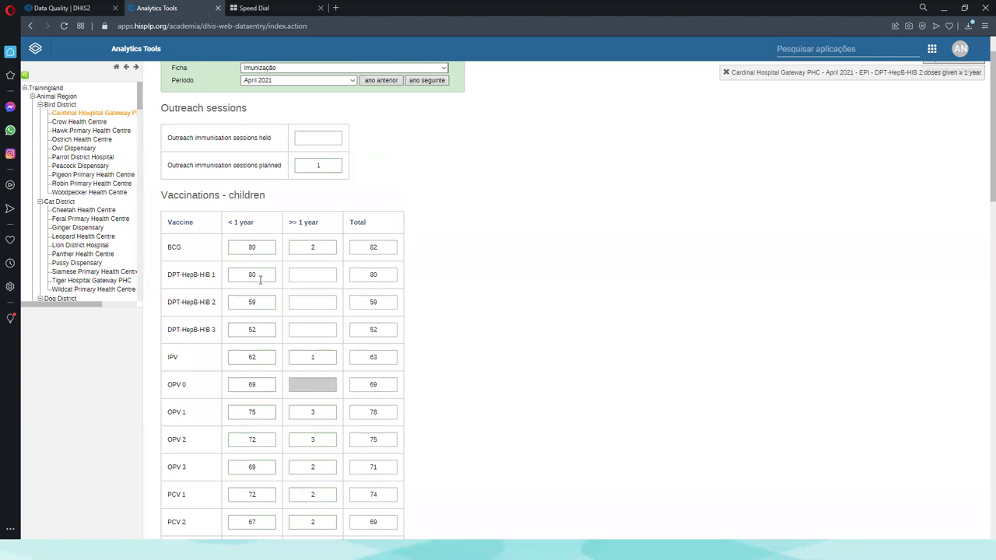
Inspect the >= 1 year fields of DPT-HepB-HIB 1 and DPT-HepB-HIB 2 in the children's vaccination table
click(310, 277)
click(318, 303)
key(Down)
click(319, 302)
click(318, 276)
Inspect the received and ending balance fields of DPT-HepB-Hib in the Stock table
scroll(366, 288, down, 7)
scroll(354, 303, down, 3)
scroll(351, 299, up, 1)
scroll(351, 300, down, 1)
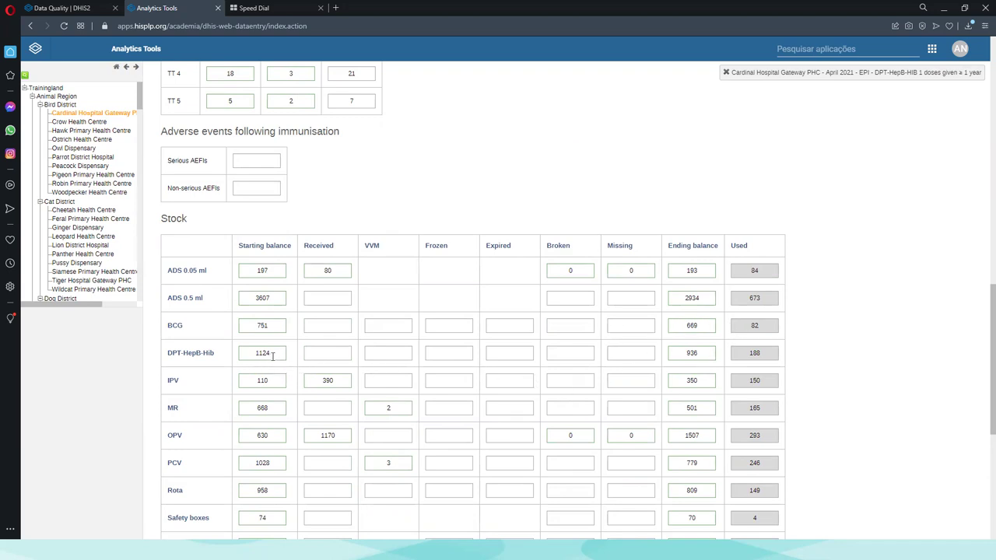
click(315, 351)
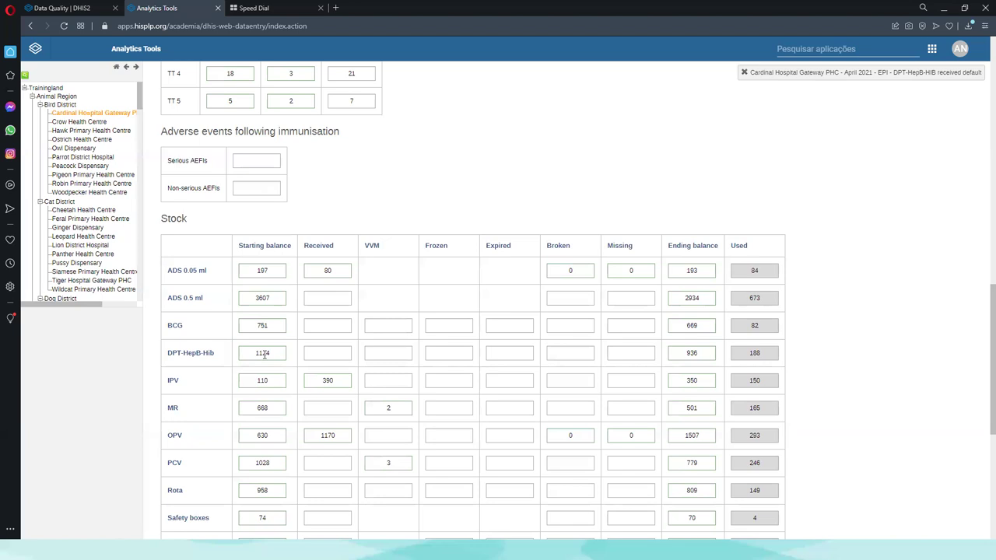
click(683, 351)
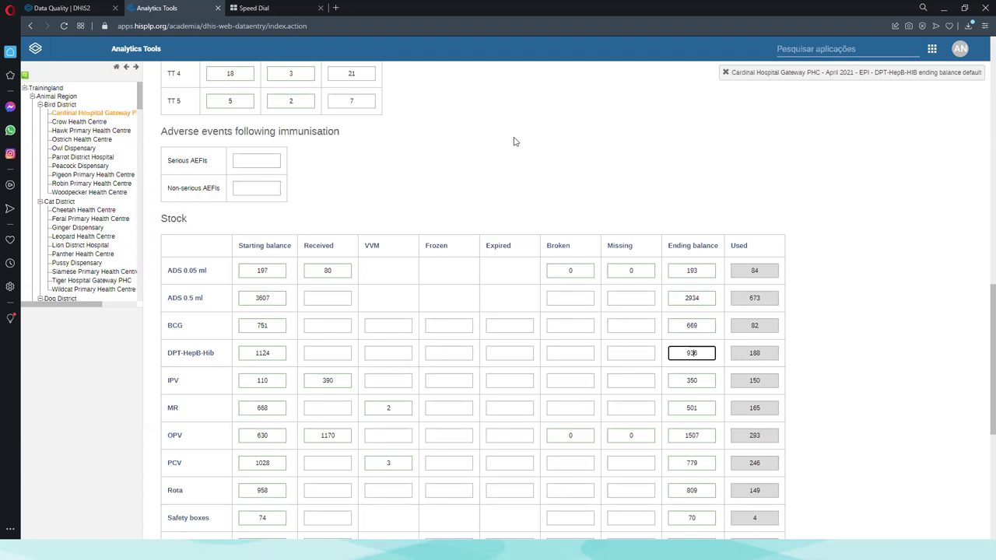
scroll(507, 151, up, 3)
scroll(513, 155, up, 10)
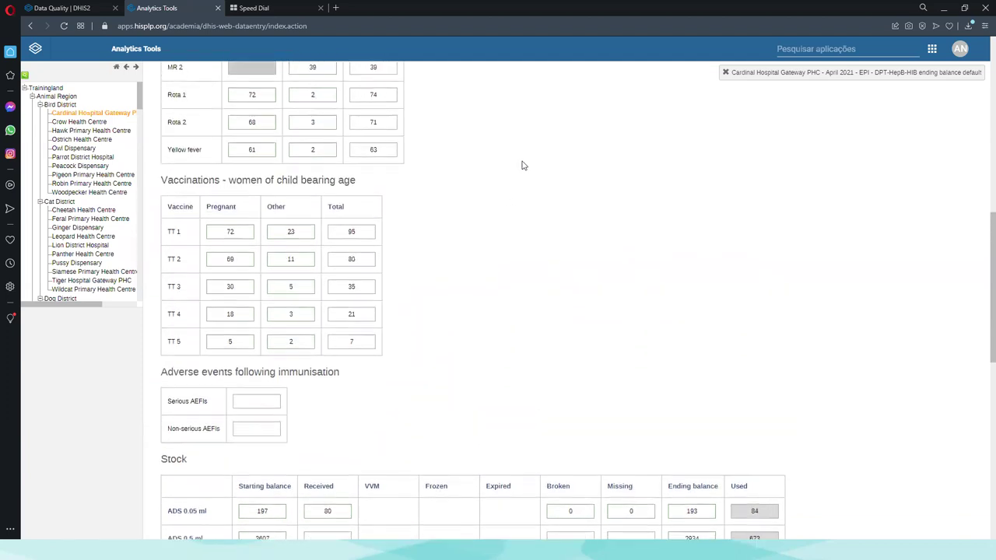
Inspect the >= 1 year fields of DPT-HepB-HIB 1 to 3 and run the validation on the Imunização form
scroll(523, 165, up, 8)
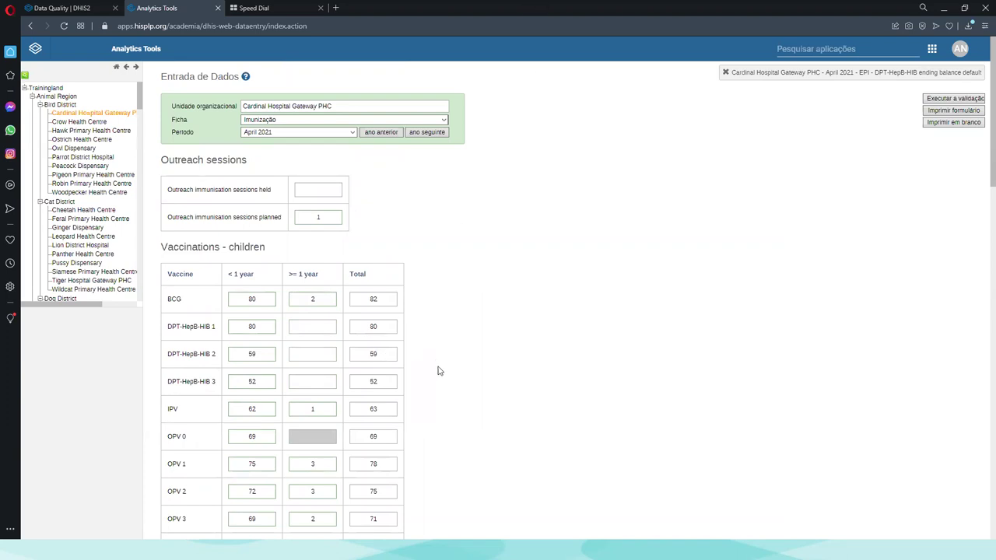
click(318, 355)
click(320, 326)
click(315, 355)
click(311, 383)
scroll(504, 315, down, 2)
scroll(509, 328, up, 2)
click(941, 100)
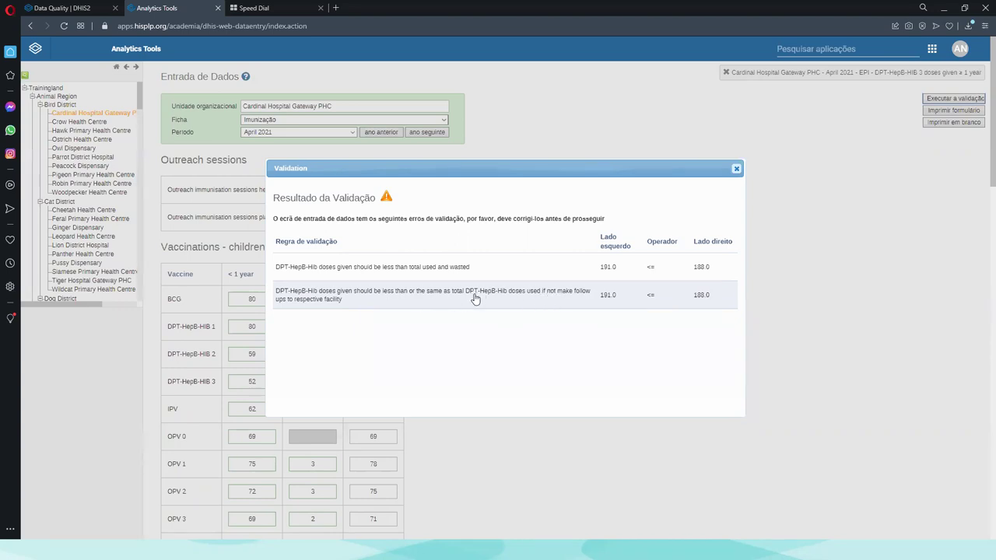
click(736, 170)
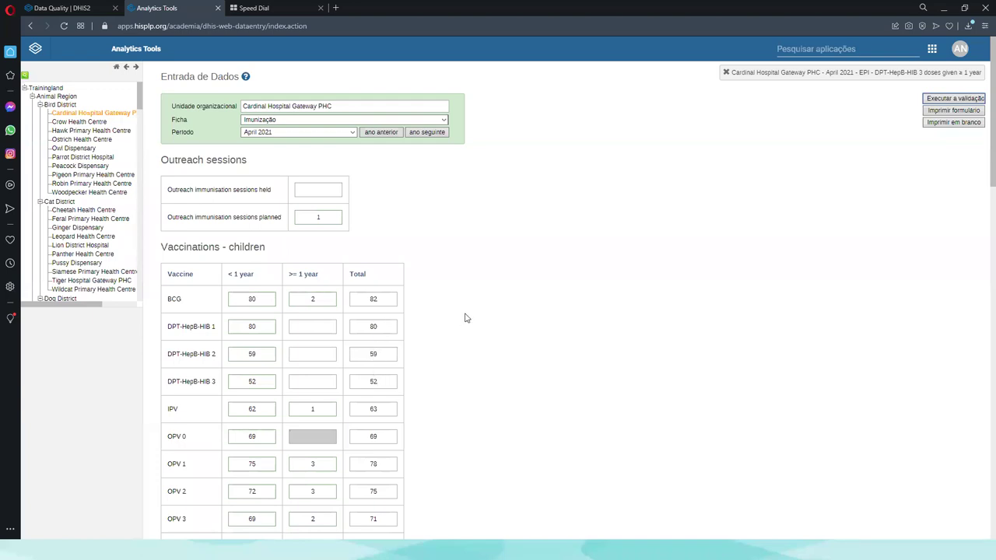
Inspect the starting balance and used fields of DPT-HepB-Hib in the Stock table
scroll(465, 317, down, 14)
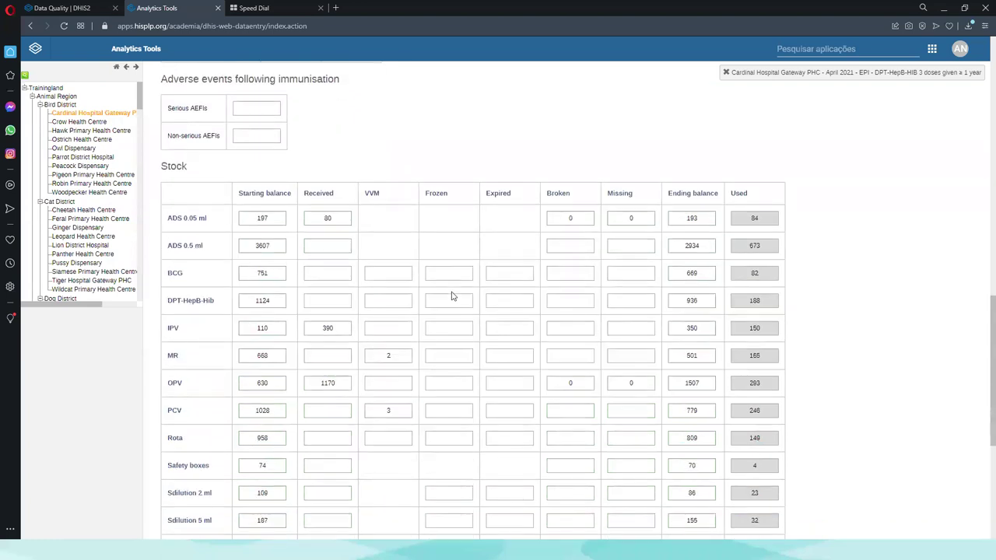
scroll(452, 296, down, 1)
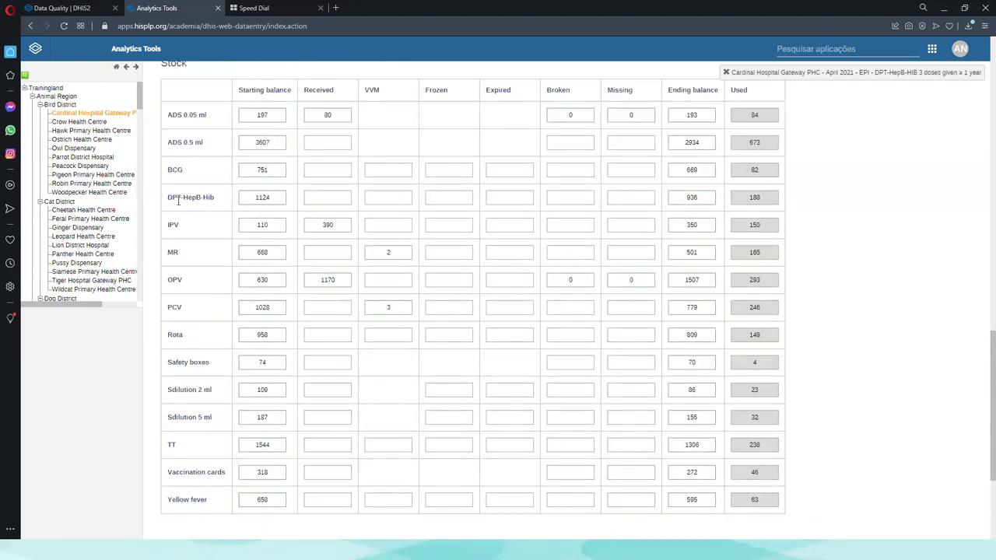
click(245, 201)
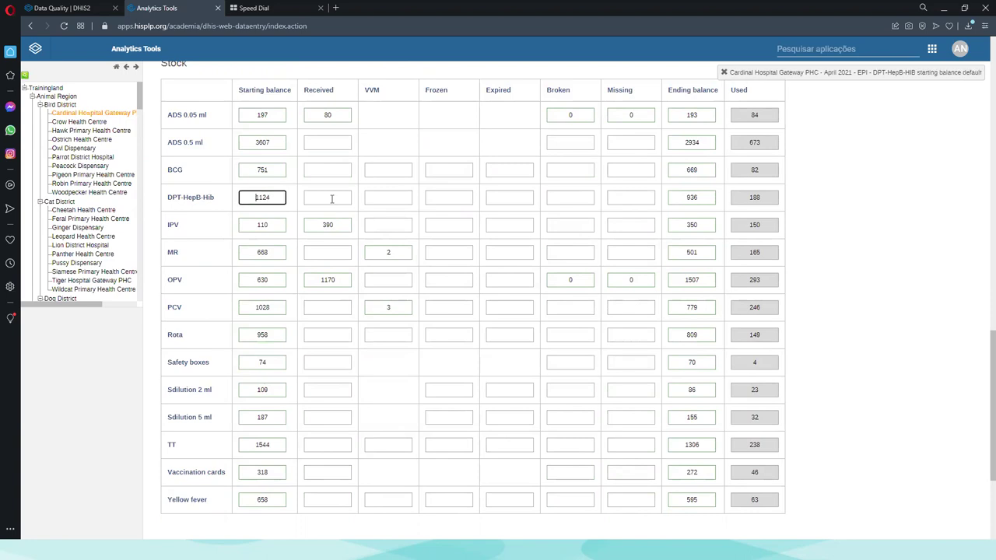
click(759, 197)
scroll(478, 359, up, 1)
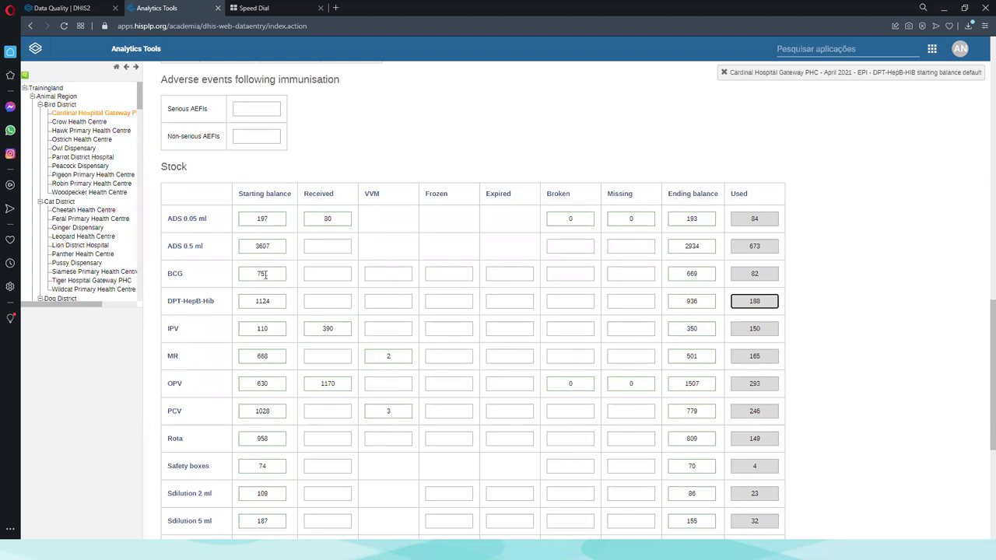
Set the DPT-HepB-Hib starting balance in the Stock table to 1127 and run the form's validation
click(275, 305)
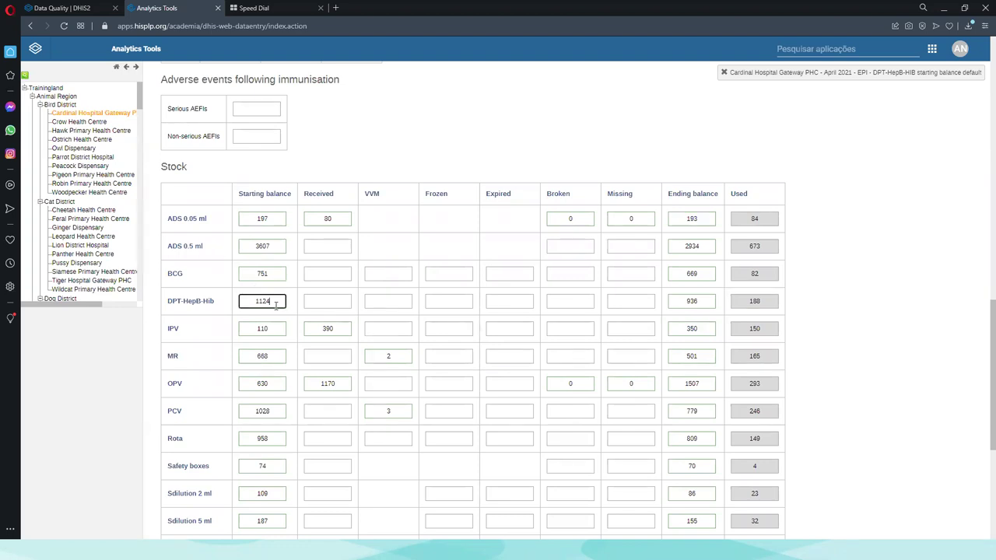
key(BackSpace)
text(7)
scroll(816, 438, down, 5)
scroll(717, 406, down, 3)
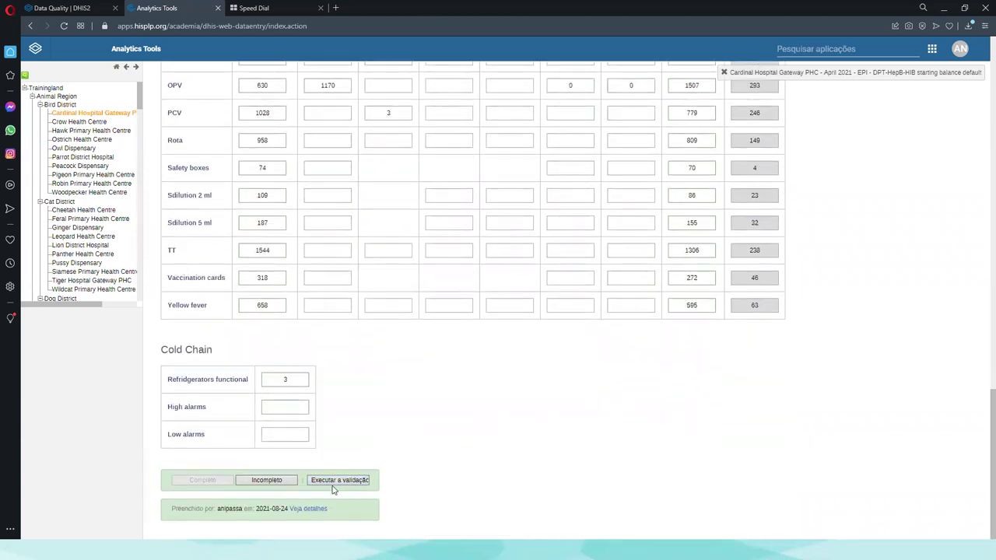
click(332, 481)
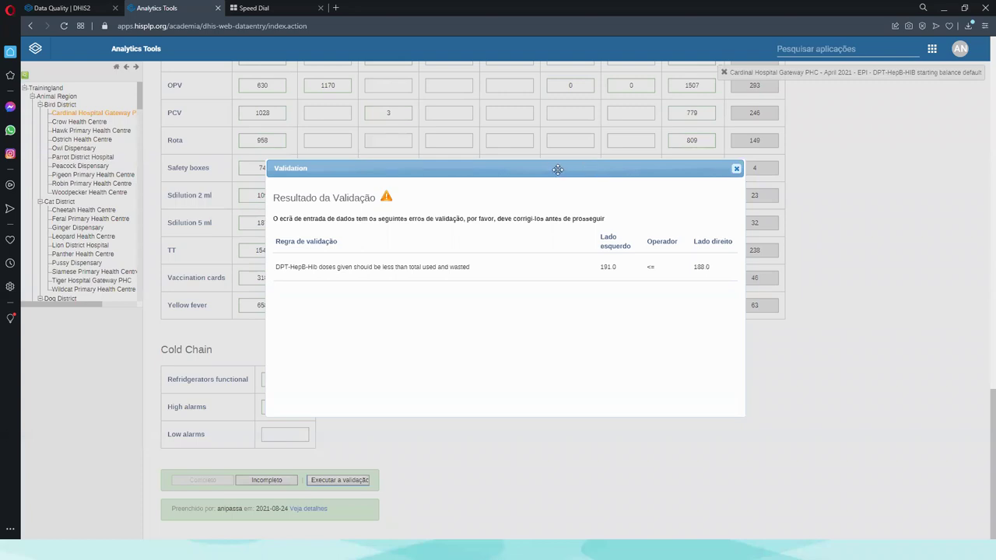
drag(555, 168, 558, 159)
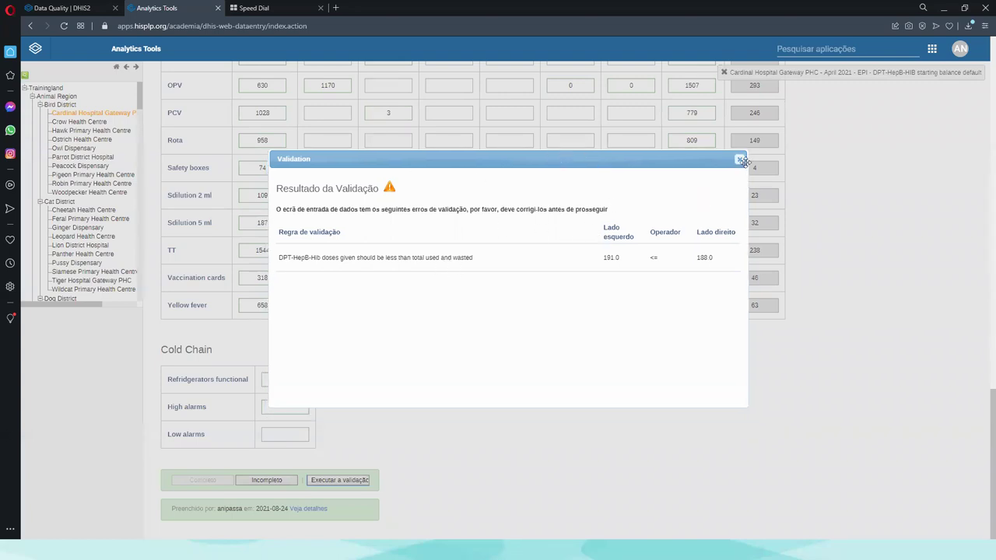
click(739, 158)
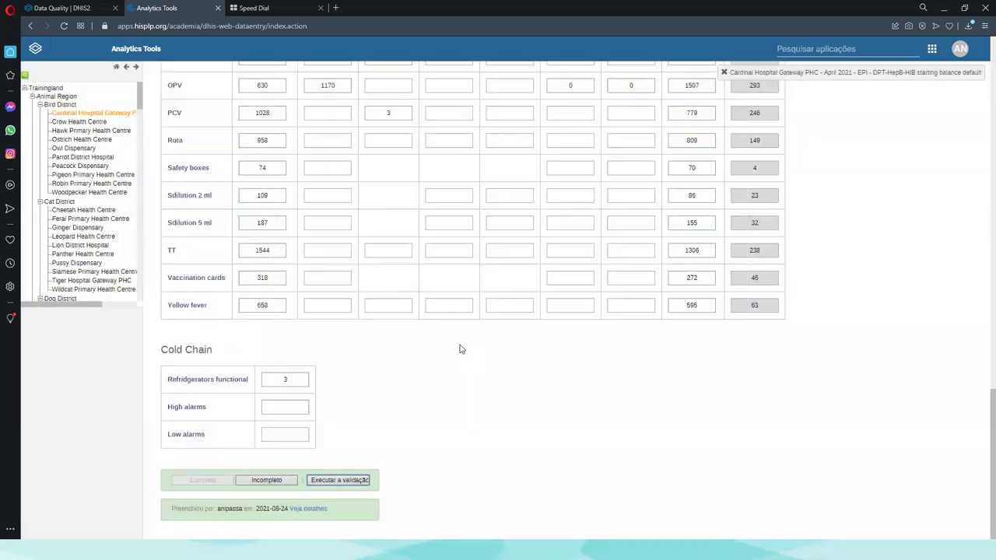
Change the DPT-HepB-Hib starting balance back to 1124 and rerun the validation
scroll(390, 361, up, 3)
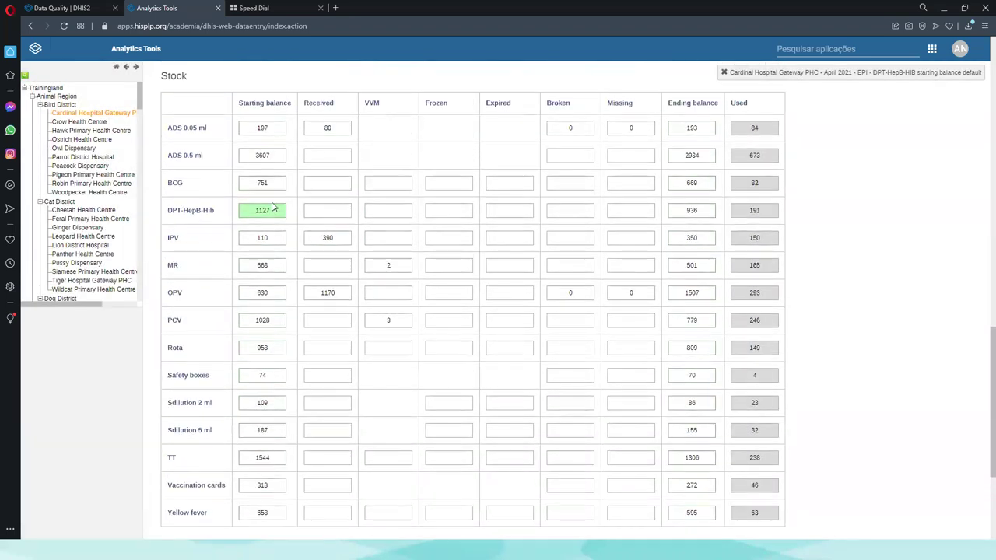
click(276, 208)
text(4)
scroll(636, 407, down, 1)
scroll(637, 407, down, 3)
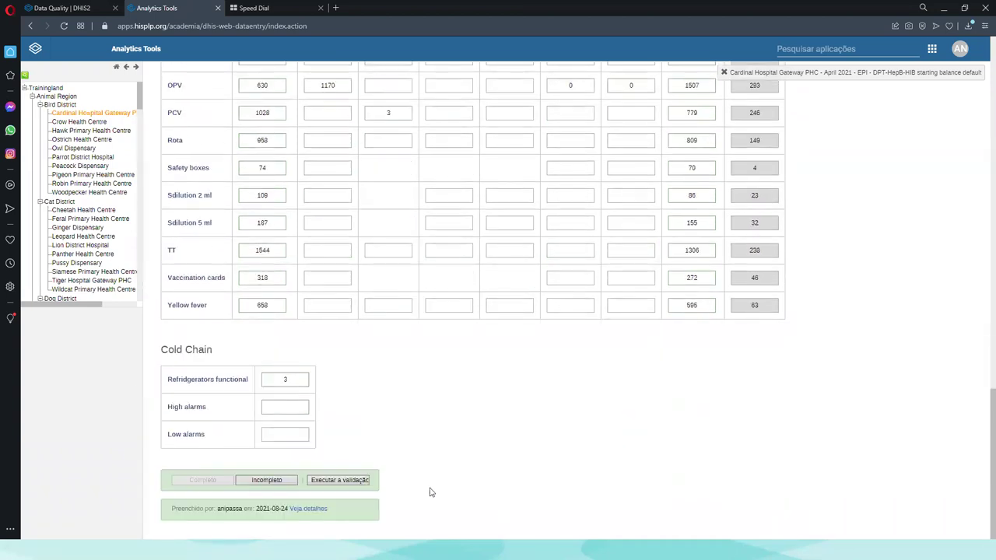
click(357, 482)
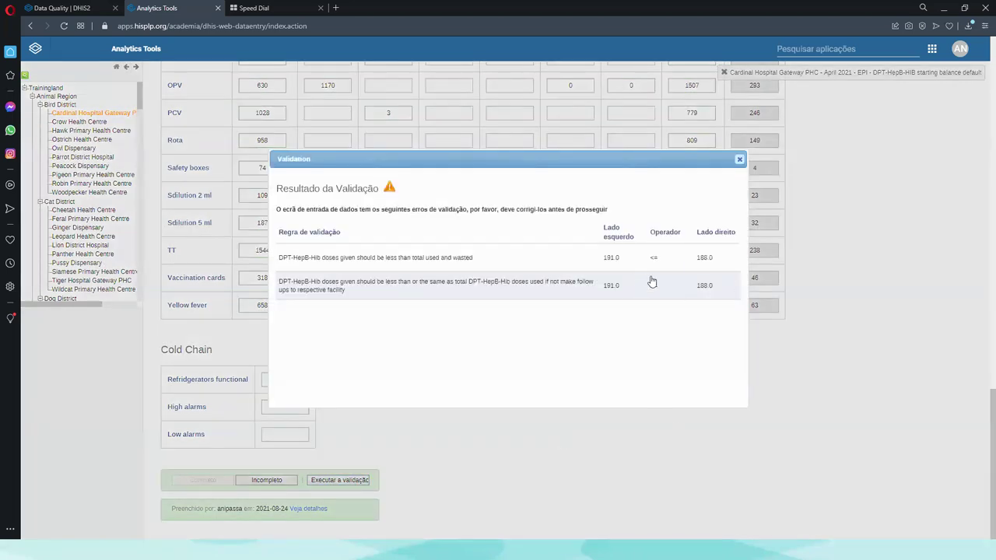
click(740, 161)
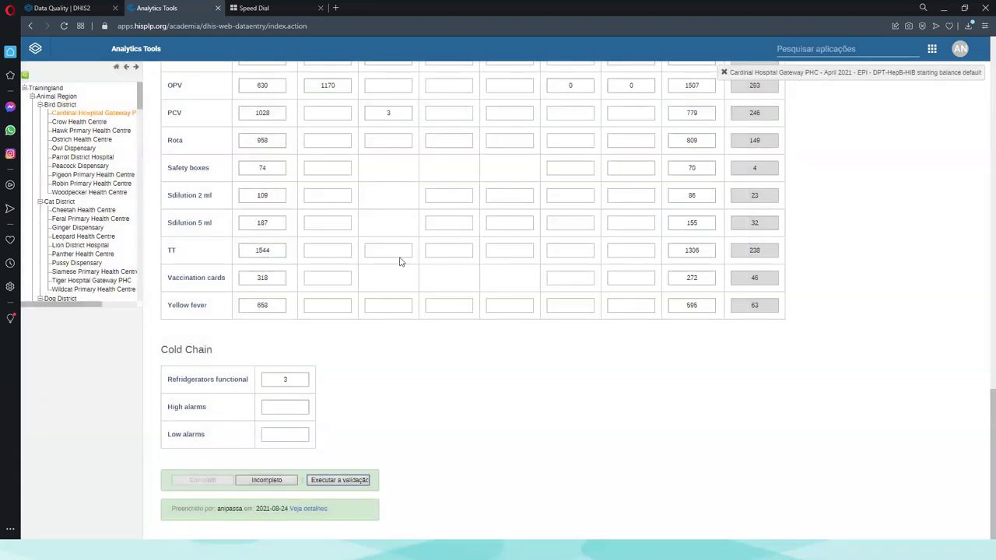
Set the DPT-HepB-Hib starting balance to 1127 again and rerun the validation
scroll(293, 172, up, 2)
click(278, 155)
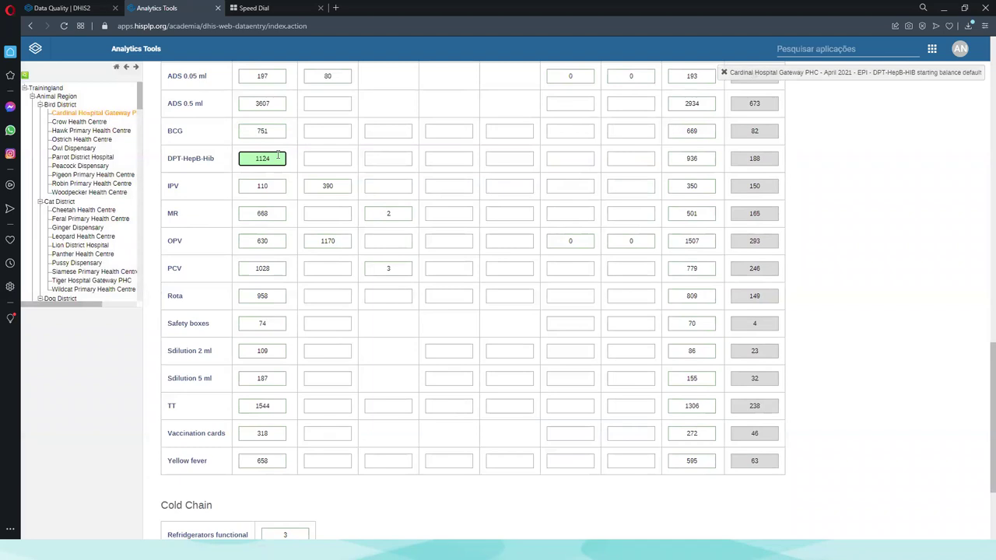
text(7)
scroll(493, 378, down, 2)
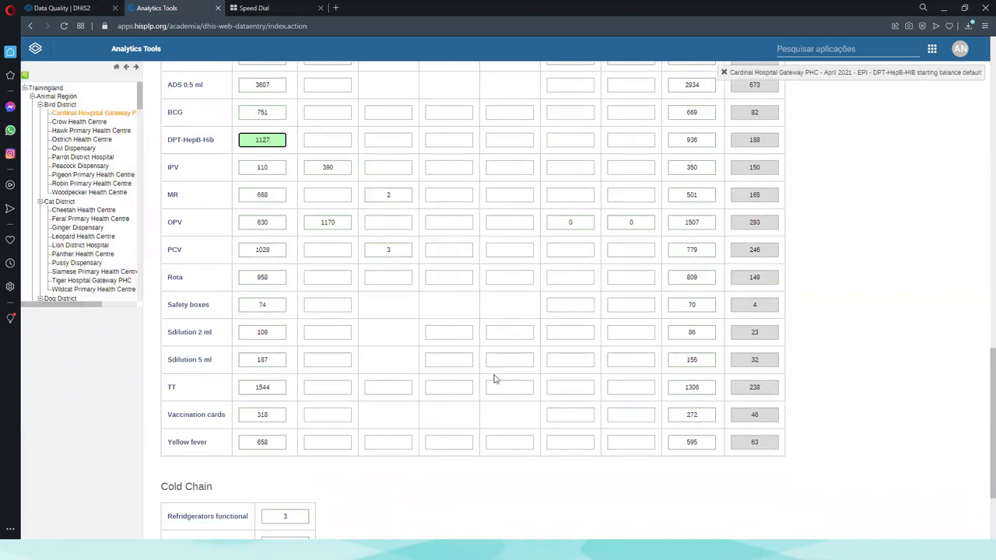
click(343, 482)
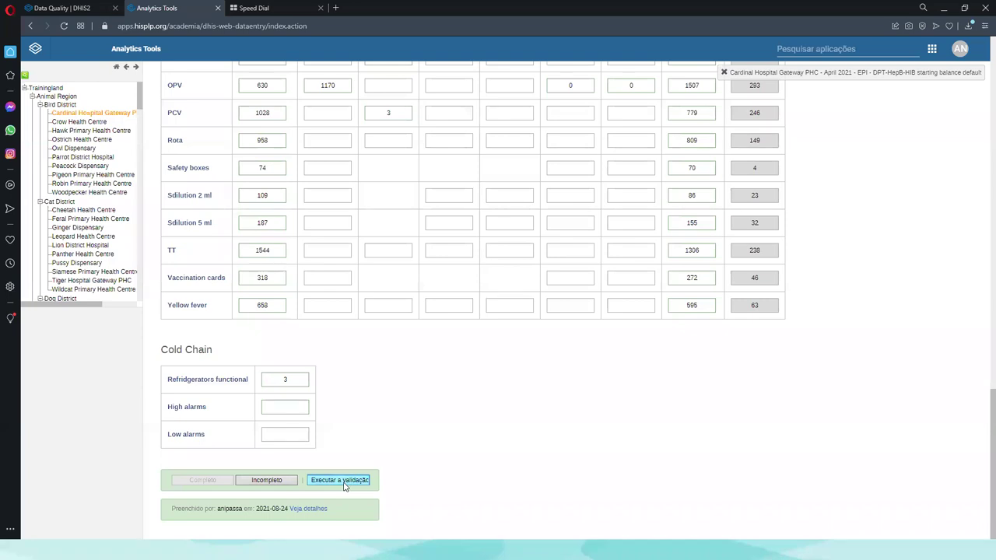
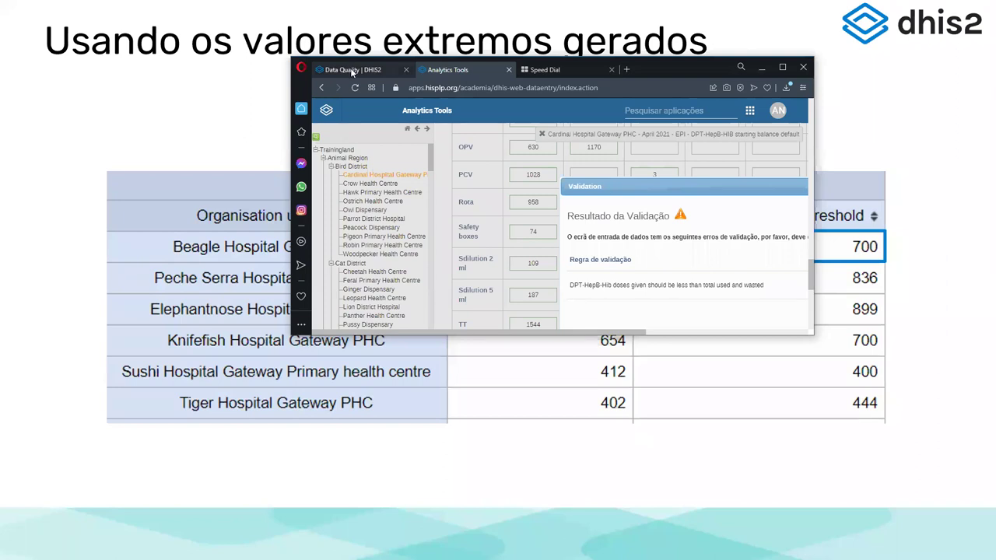
Switch to the Data Quality app in a maximized window and reload its validation rules analysis page
click(411, 73)
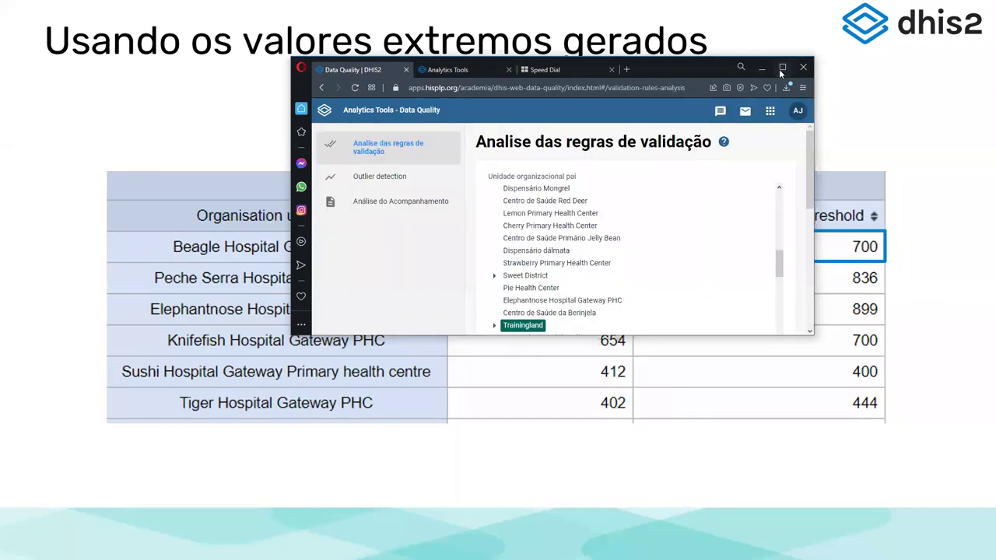
click(781, 68)
click(433, 25)
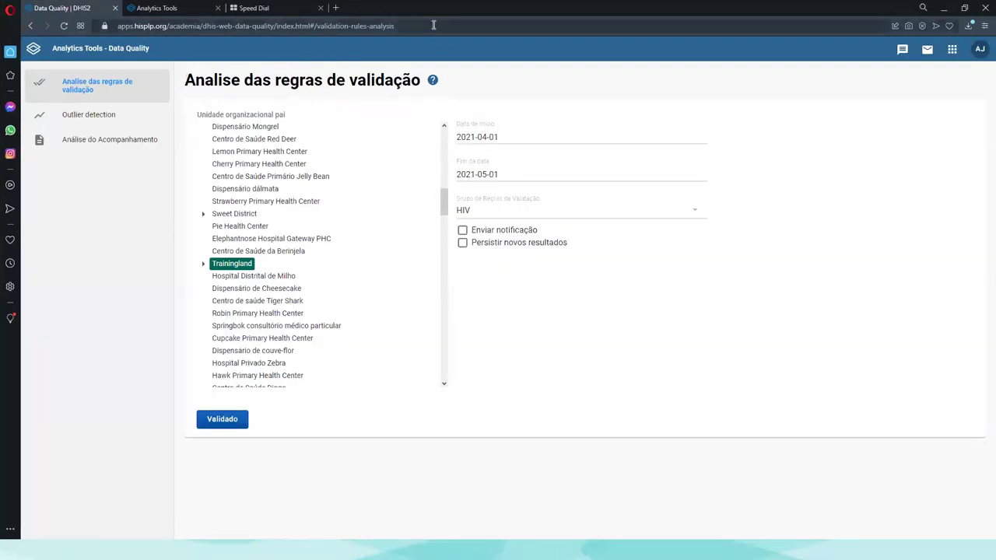
key(Return)
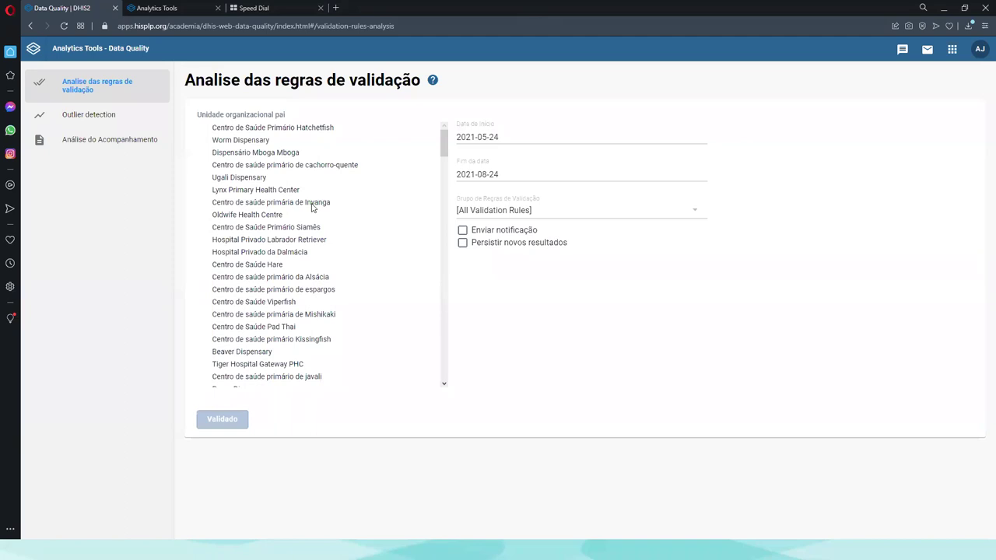
Expand Trainingland in the organisation unit tree and select Região Alimentar as the parent unit
scroll(304, 210, down, 3)
scroll(247, 285, down, 1)
scroll(251, 282, down, 3)
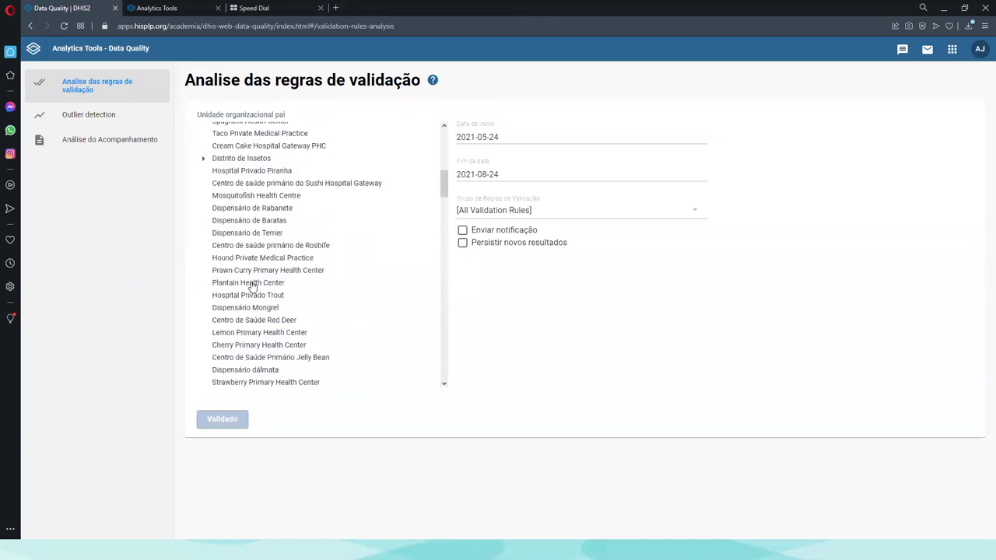
scroll(296, 241, down, 2)
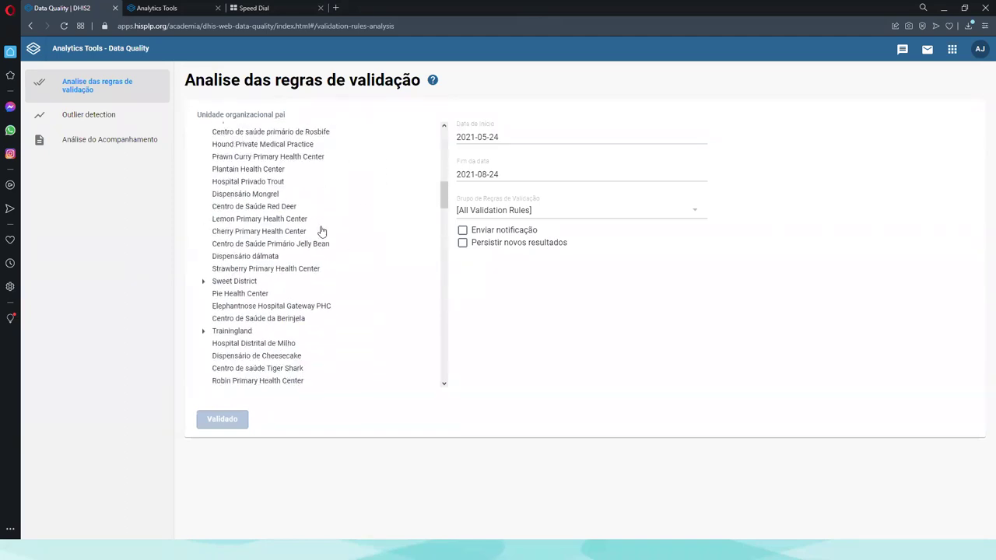
scroll(315, 227, down, 3)
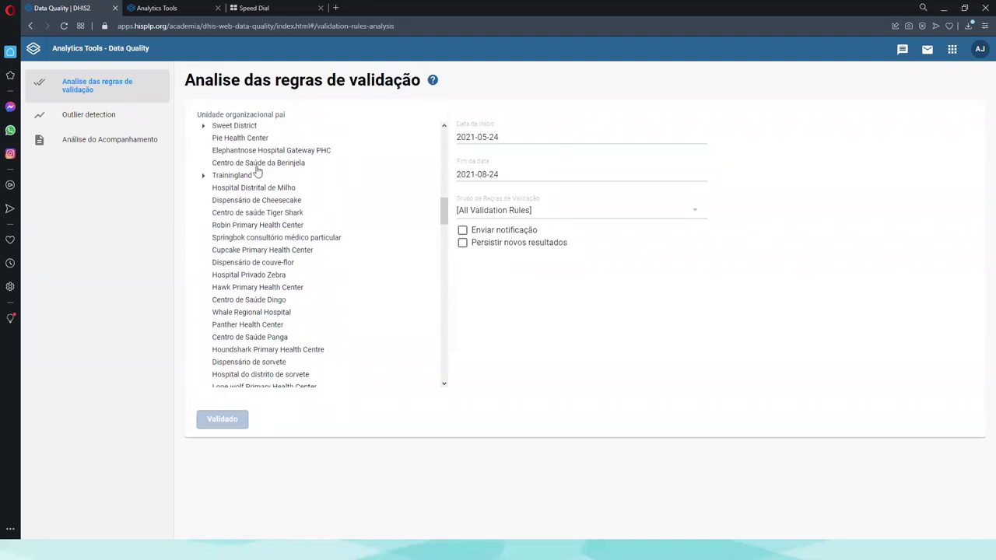
click(203, 175)
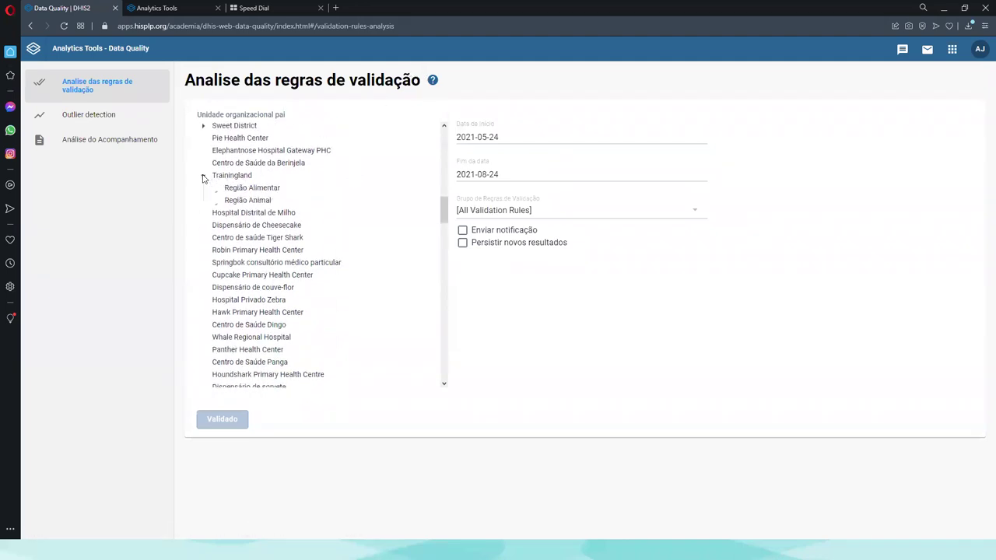
click(242, 190)
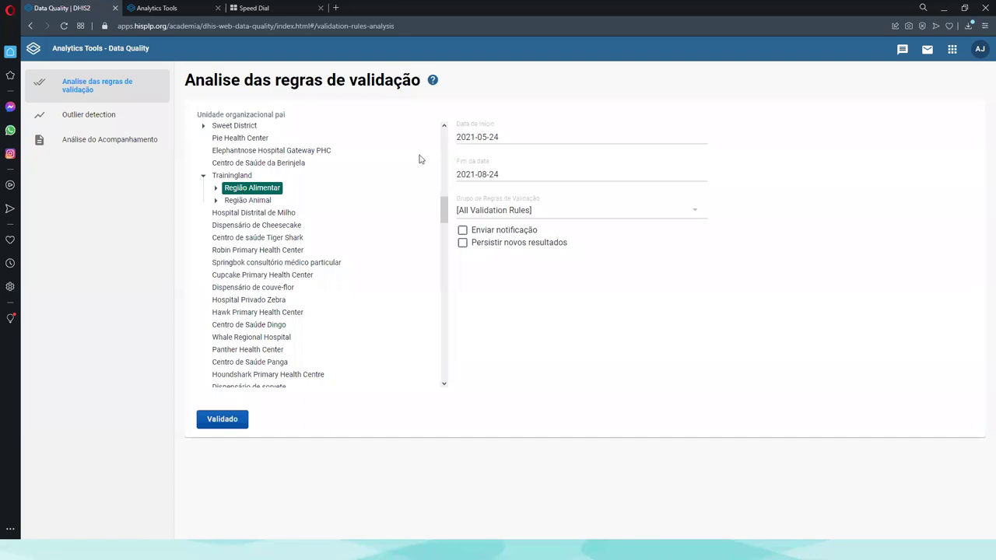
Run the analysis with the rule group Regras de validação de imunização and look through the listed violations
click(491, 136)
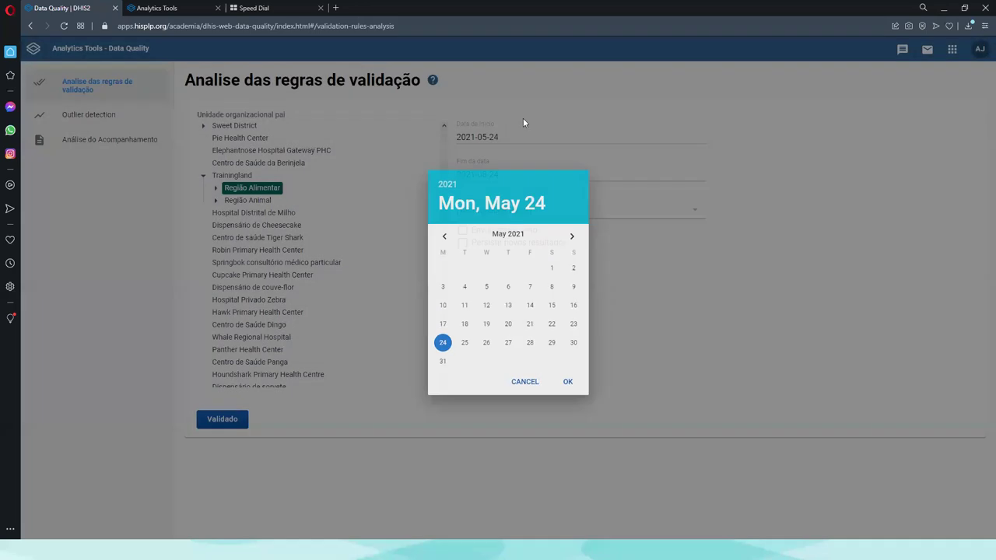
click(523, 123)
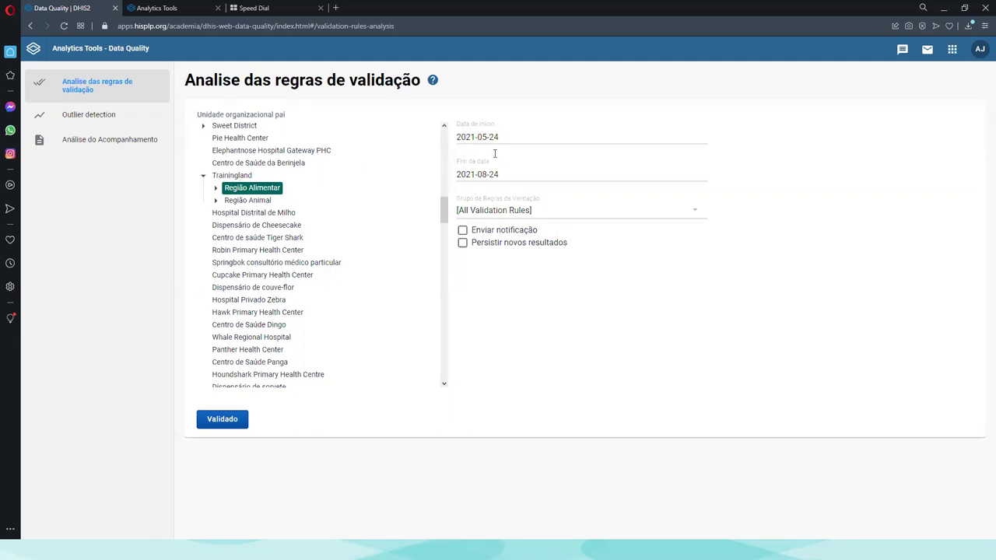
click(501, 211)
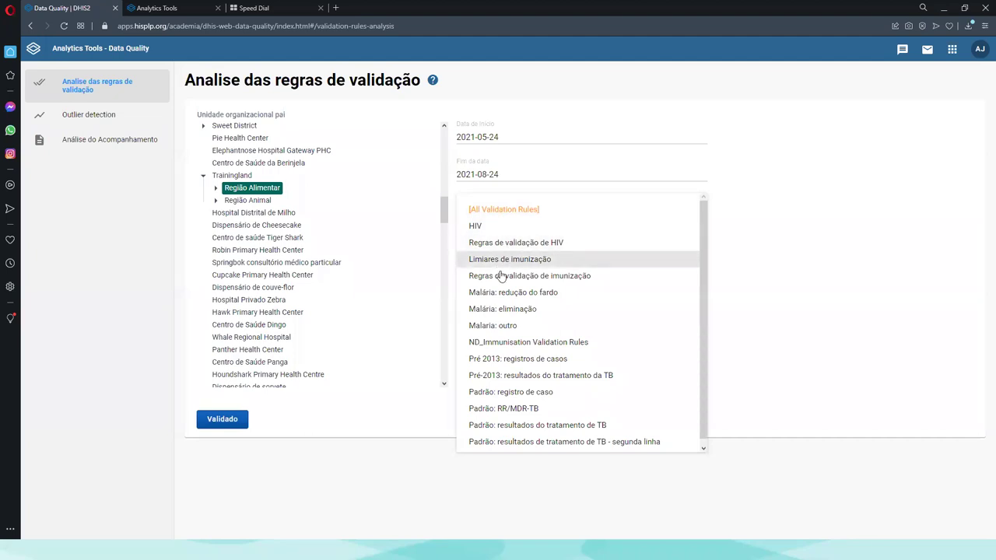
scroll(507, 295, down, 1)
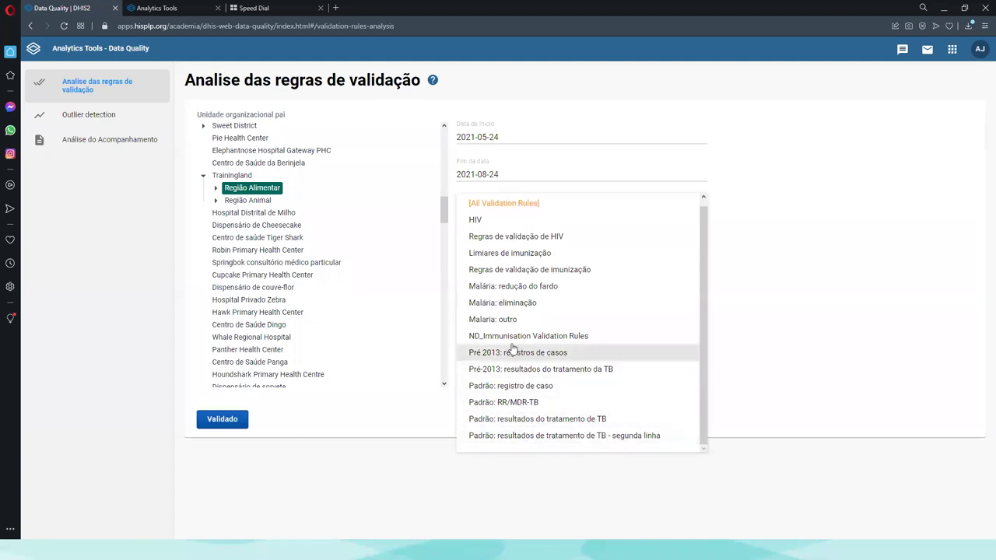
click(506, 270)
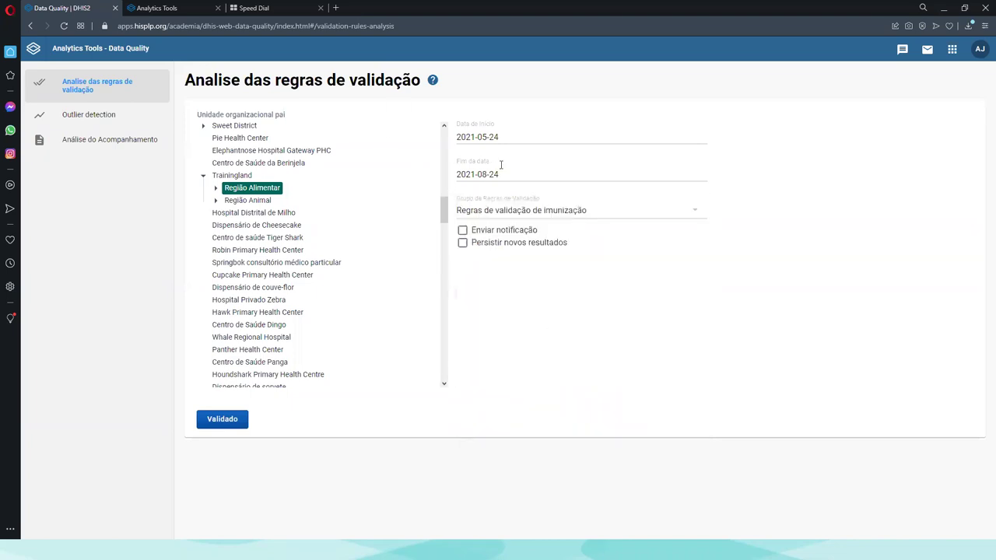
click(218, 420)
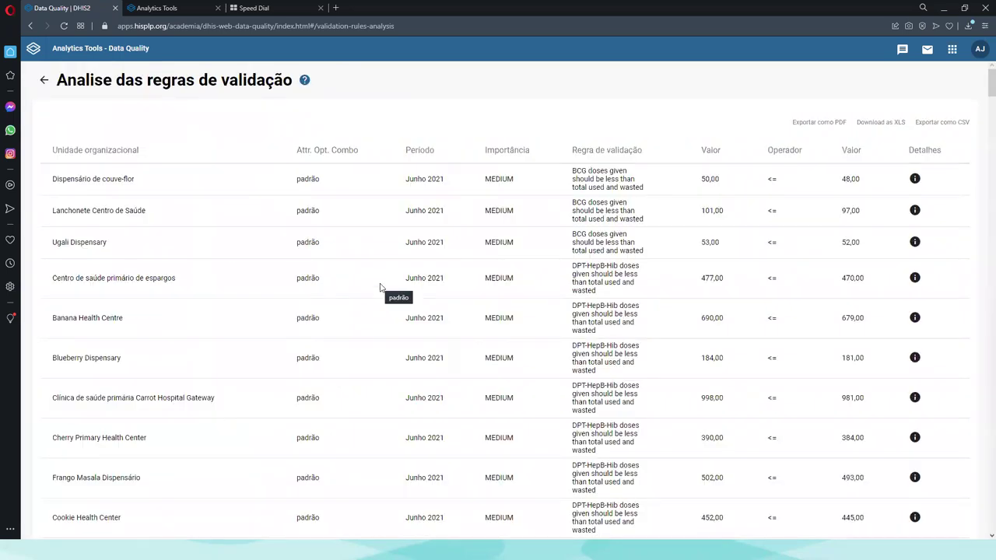
scroll(392, 309, down, 3)
scroll(393, 311, down, 6)
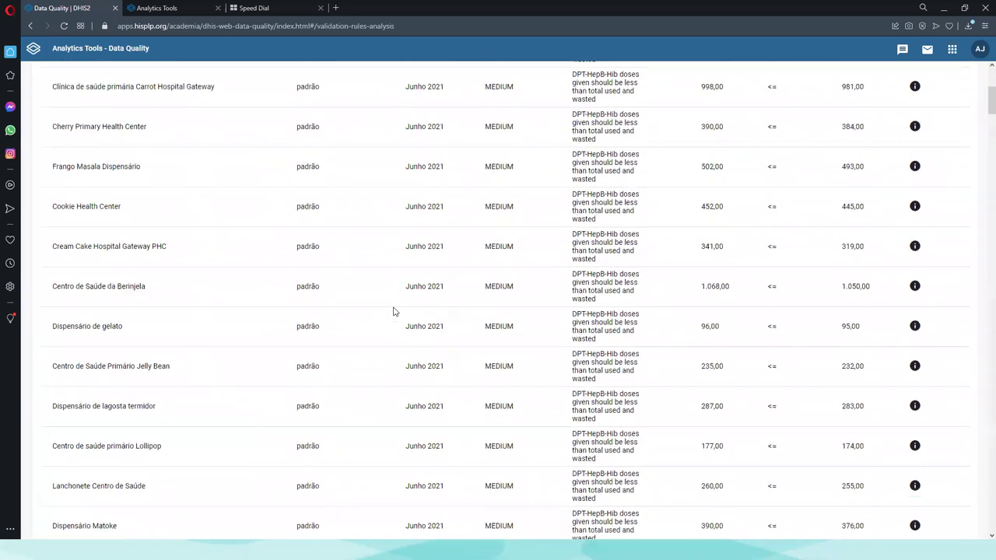
Return to the analysis setup form and set the start date (Data de início) to 2021-04-01
scroll(393, 311, up, 3)
scroll(393, 311, up, 4)
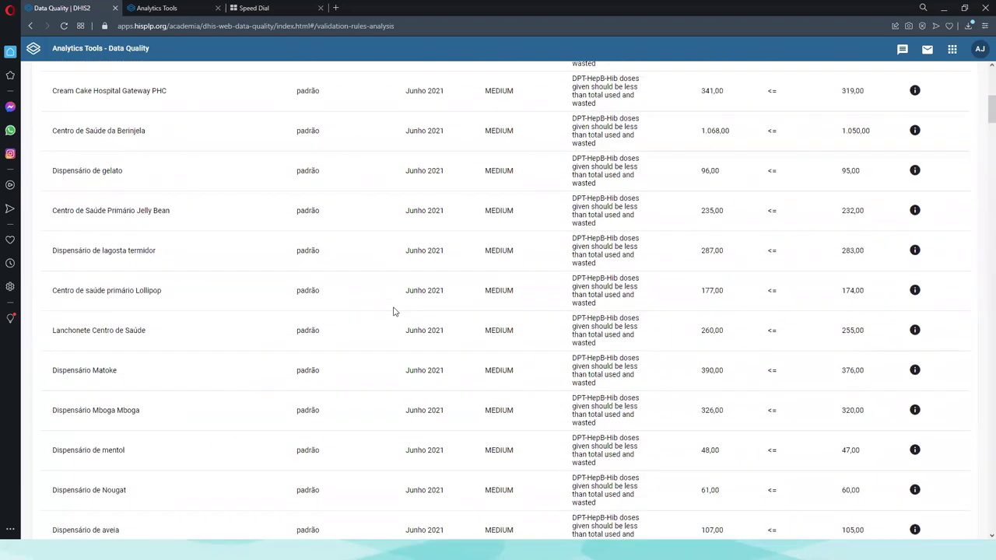
scroll(393, 311, up, 3)
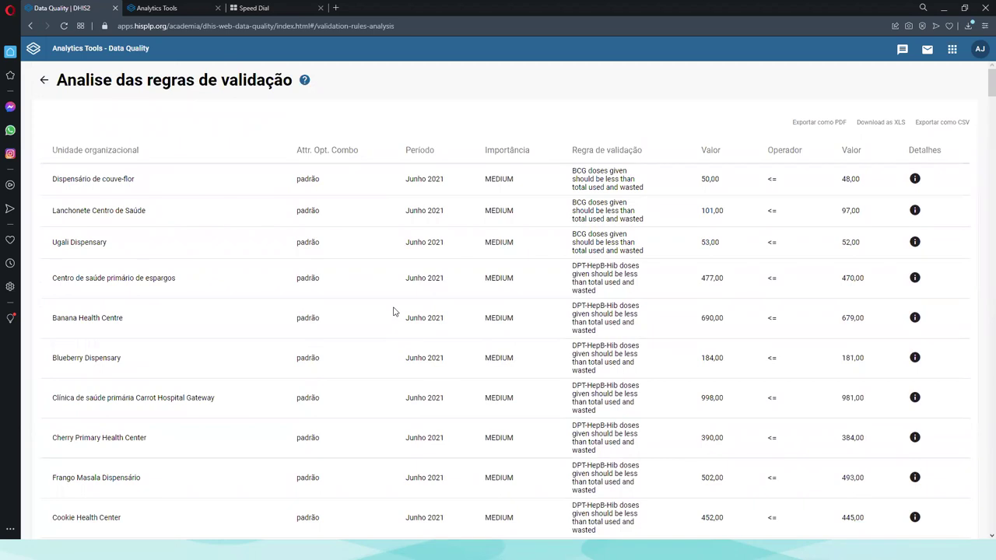
click(44, 82)
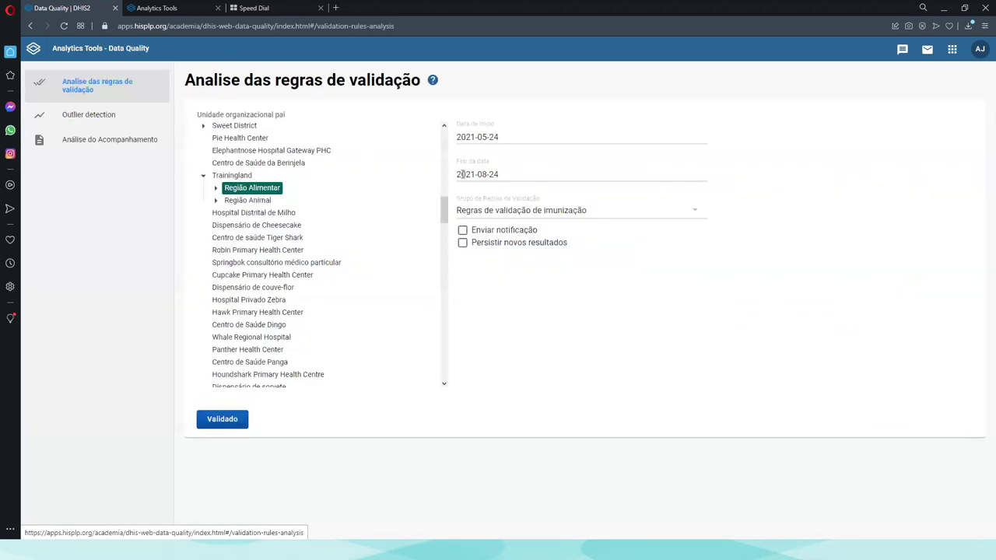
click(484, 137)
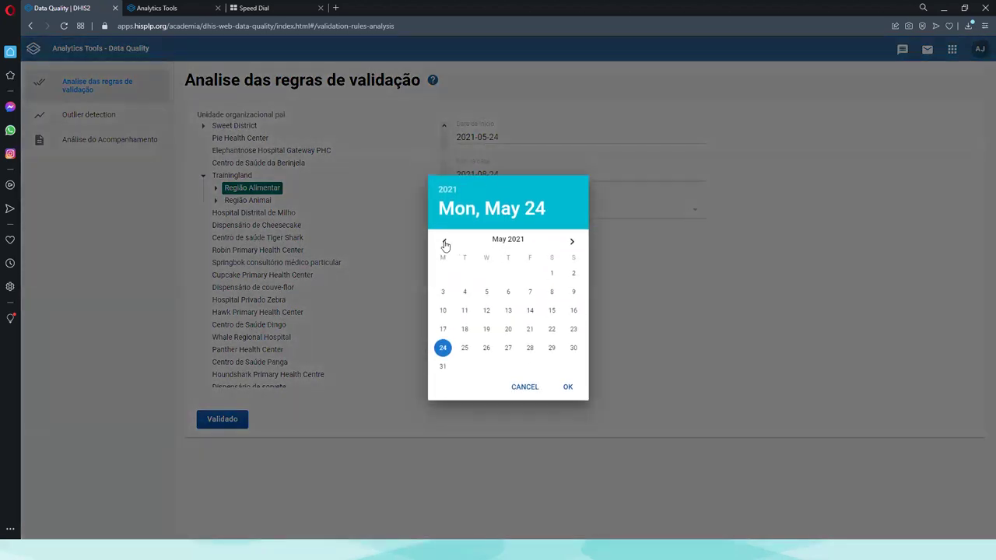
click(444, 243)
click(444, 242)
click(571, 241)
click(507, 274)
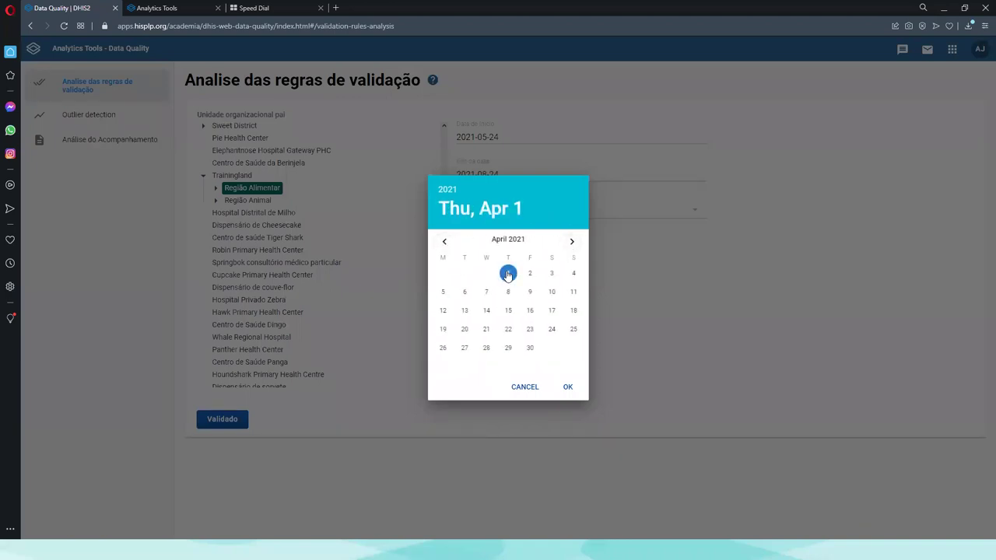
click(567, 388)
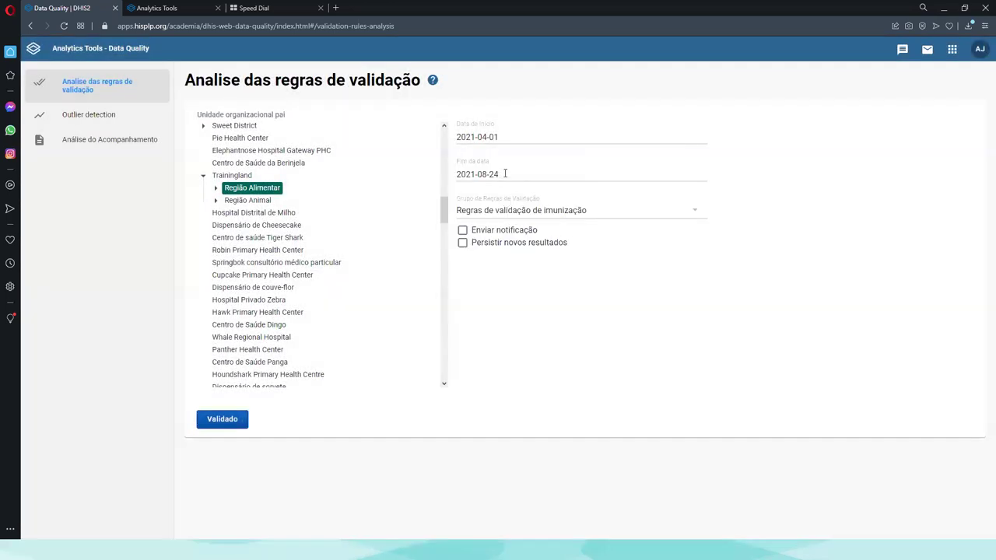
Set the end date (Fim da data) of the analysis to 2021-05-01
click(505, 174)
click(447, 242)
click(447, 242)
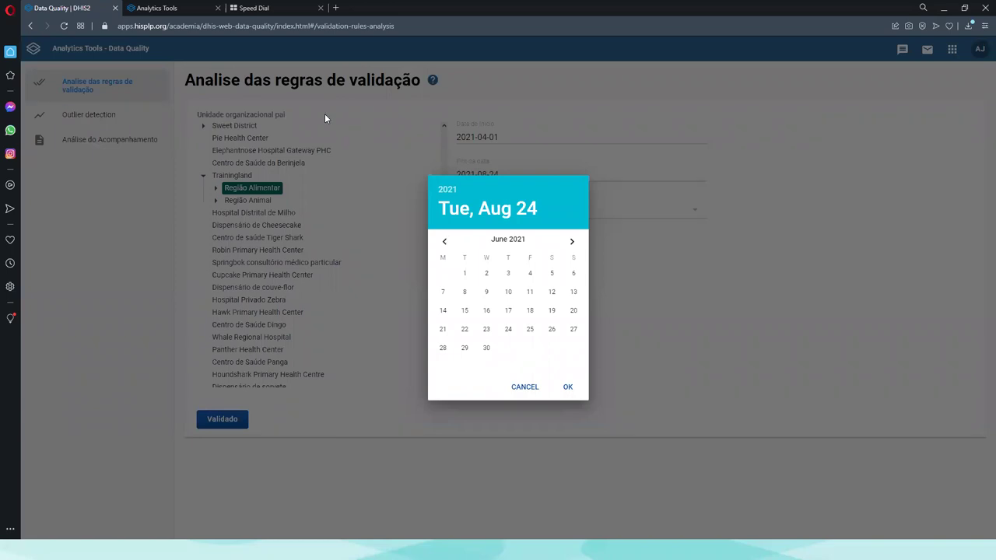
click(444, 242)
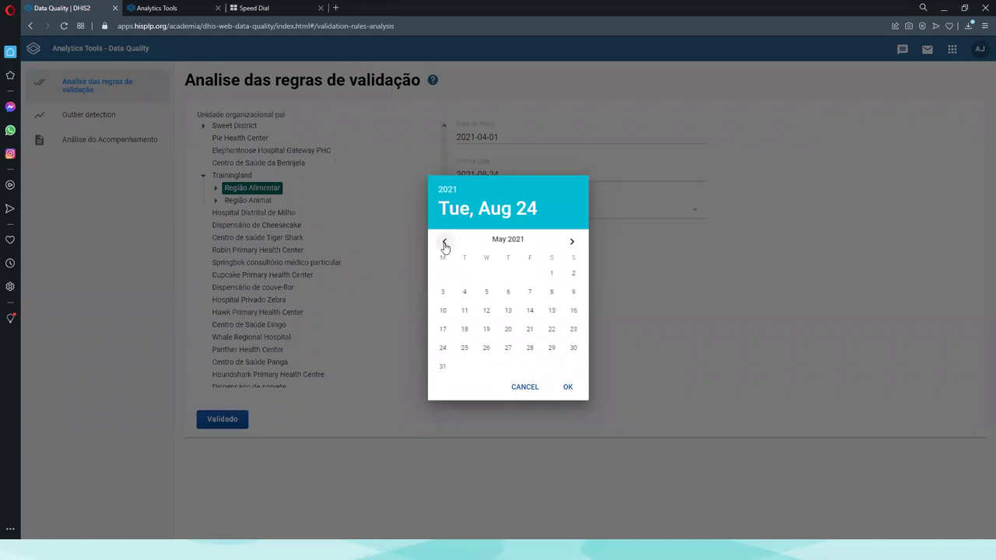
click(444, 242)
click(570, 242)
click(551, 273)
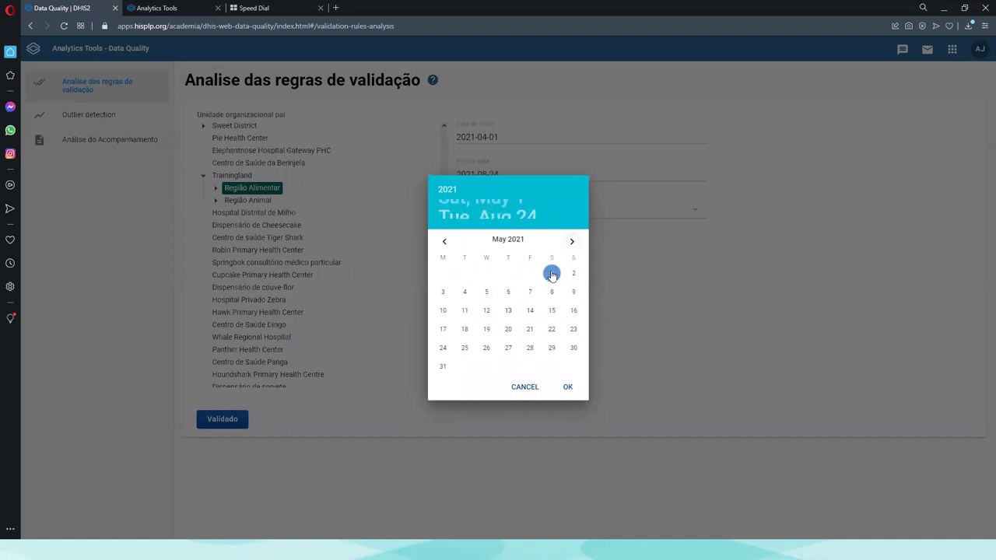
click(568, 386)
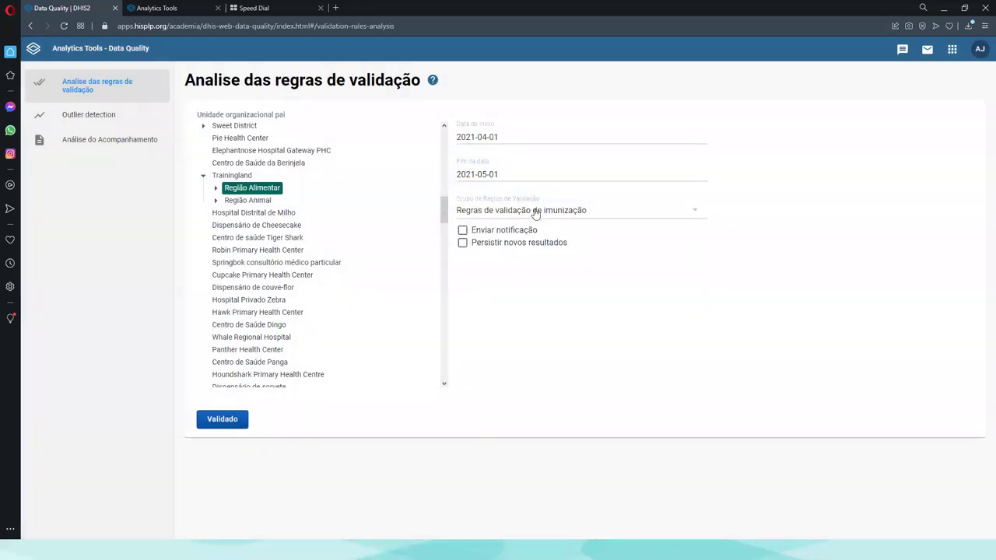
Run the validation rule analysis for Região Alimentar with the new dates and look through the listed violations
click(224, 419)
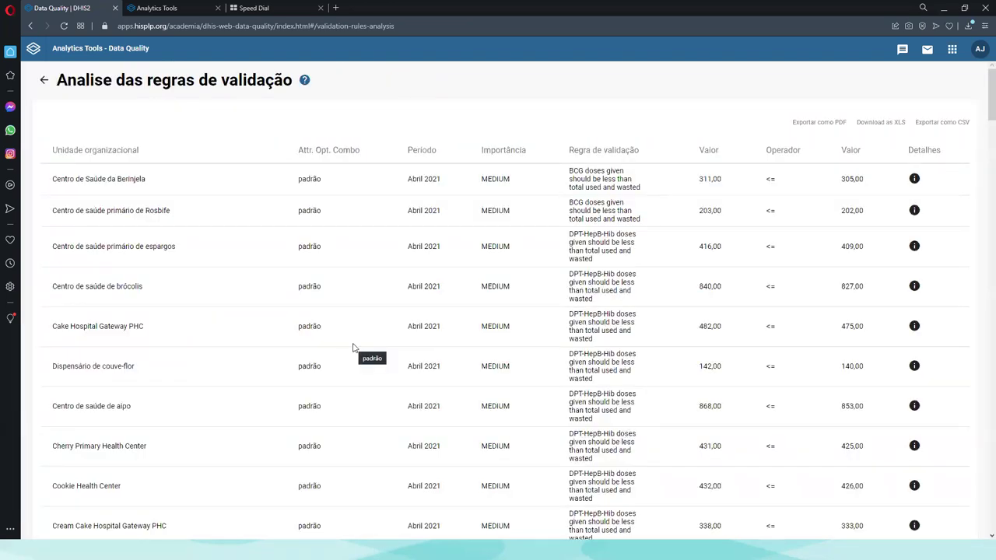
scroll(355, 365, down, 5)
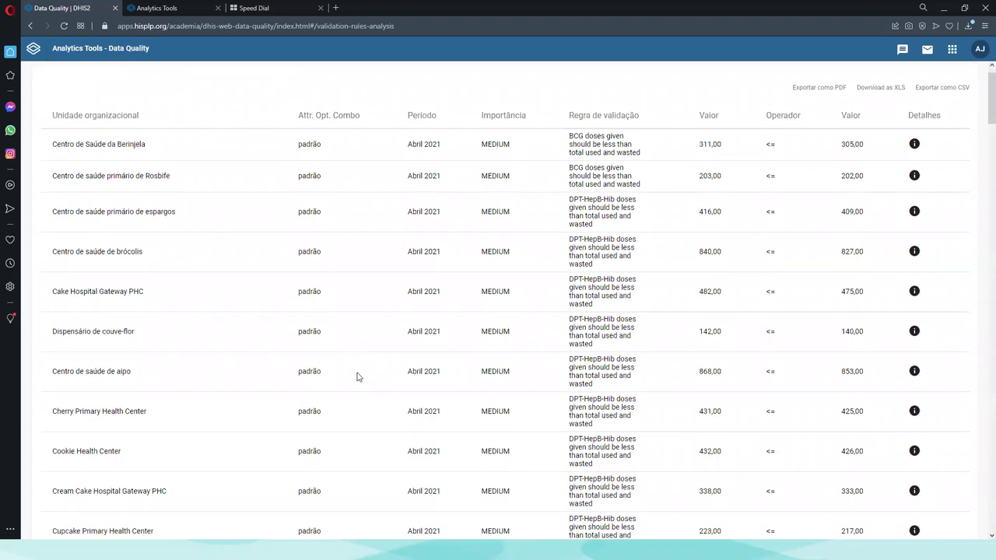
scroll(360, 363, up, 5)
Return to the setup form and browse Região Alimentar's districts and the facilities under Dinner District in the organisation unit tree
click(46, 82)
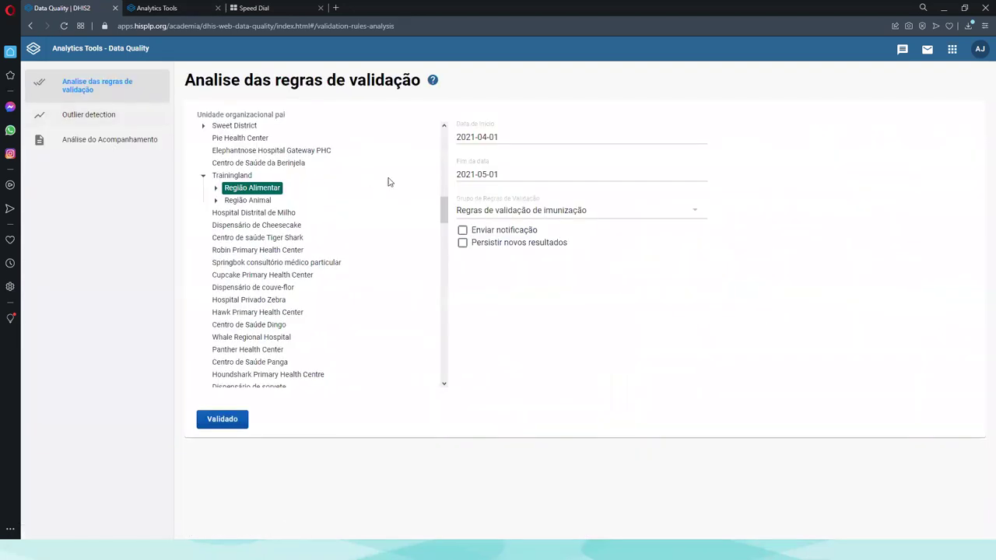
click(216, 189)
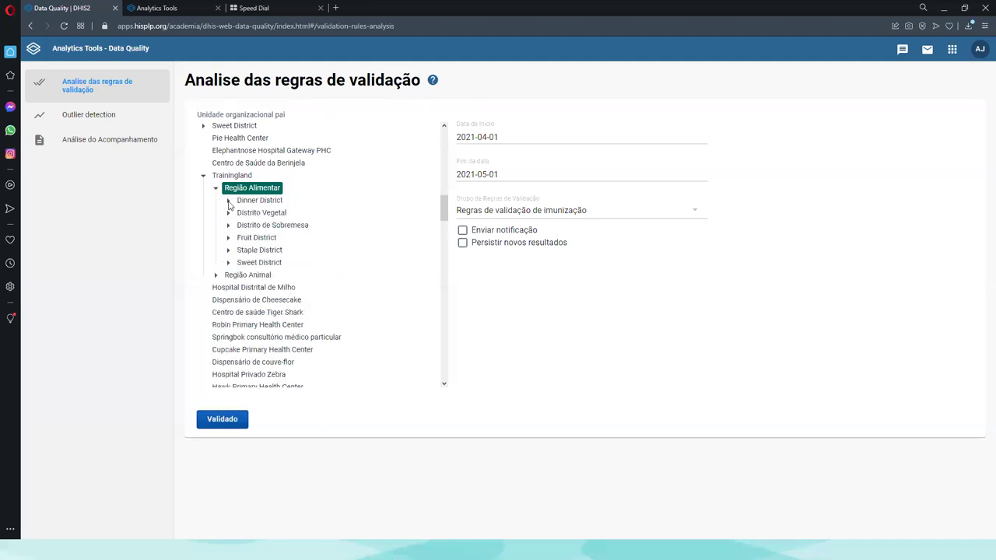
click(228, 202)
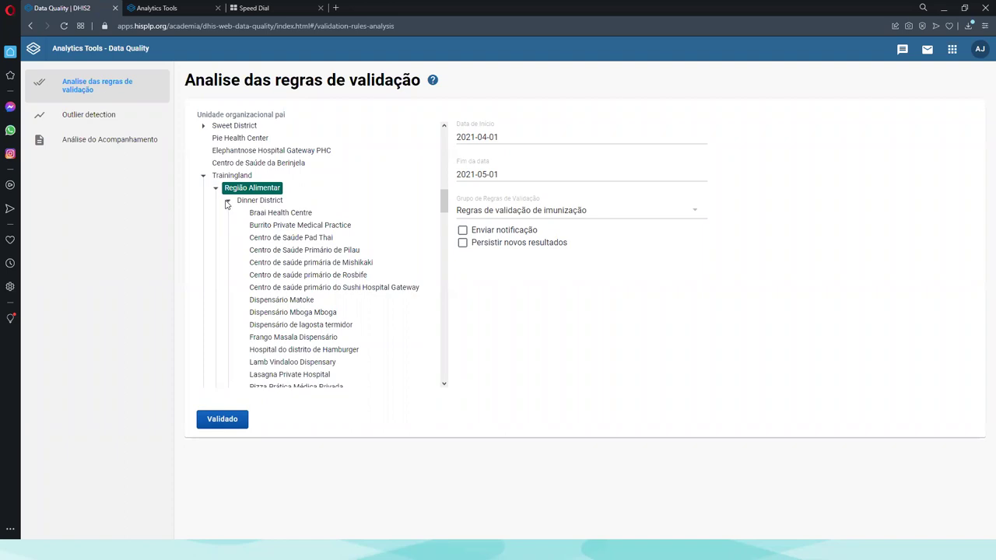
click(227, 202)
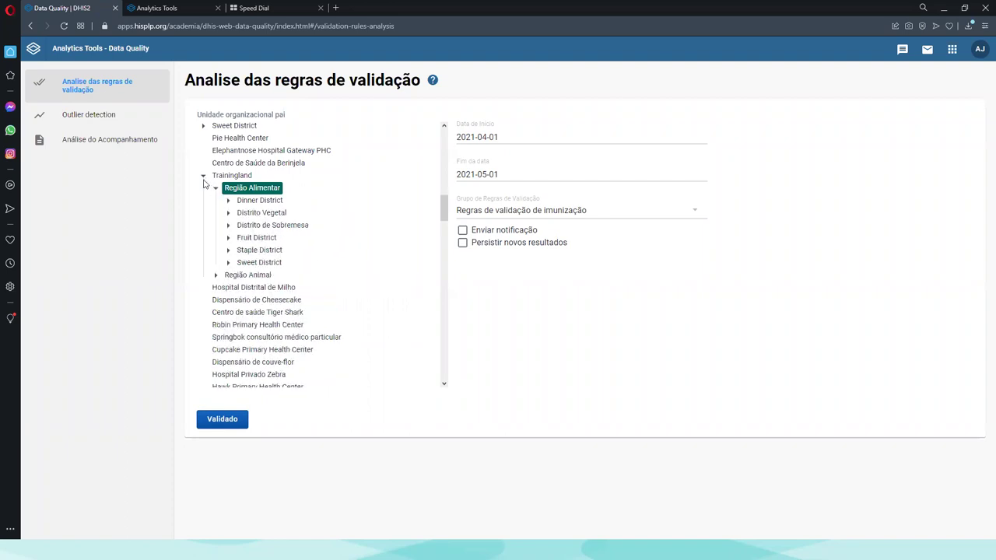
click(216, 190)
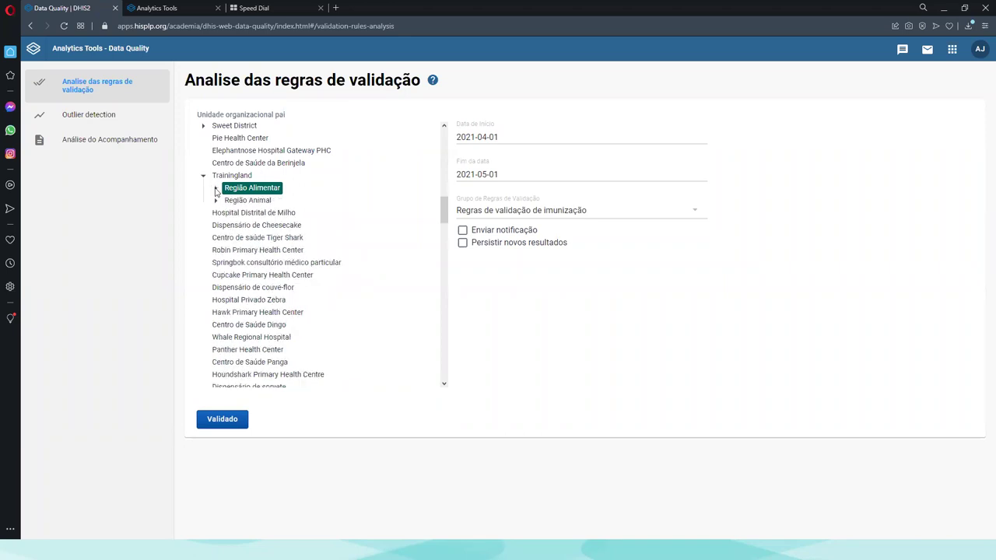
Select Bird District under Região Animal as the parent unit and run the validation rule analysis
click(216, 201)
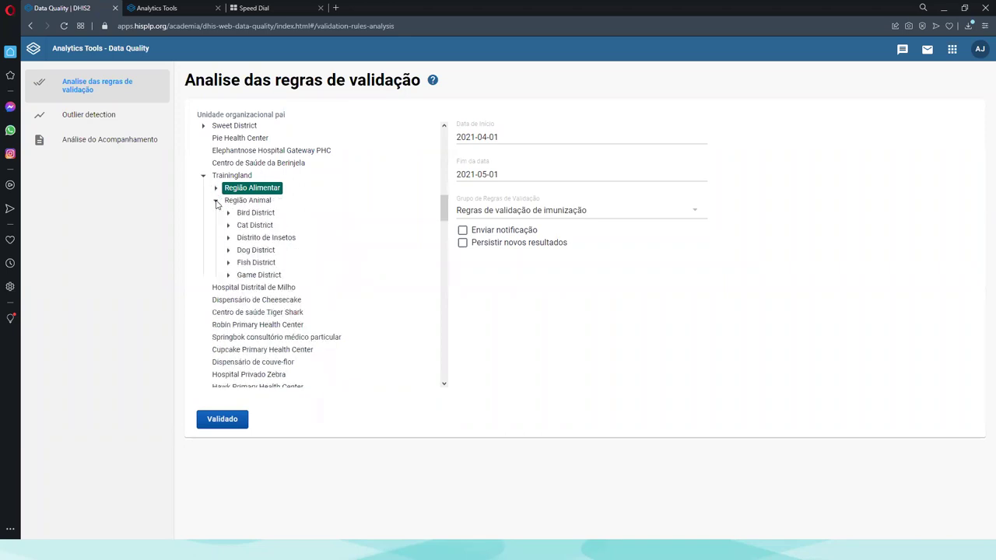
click(228, 214)
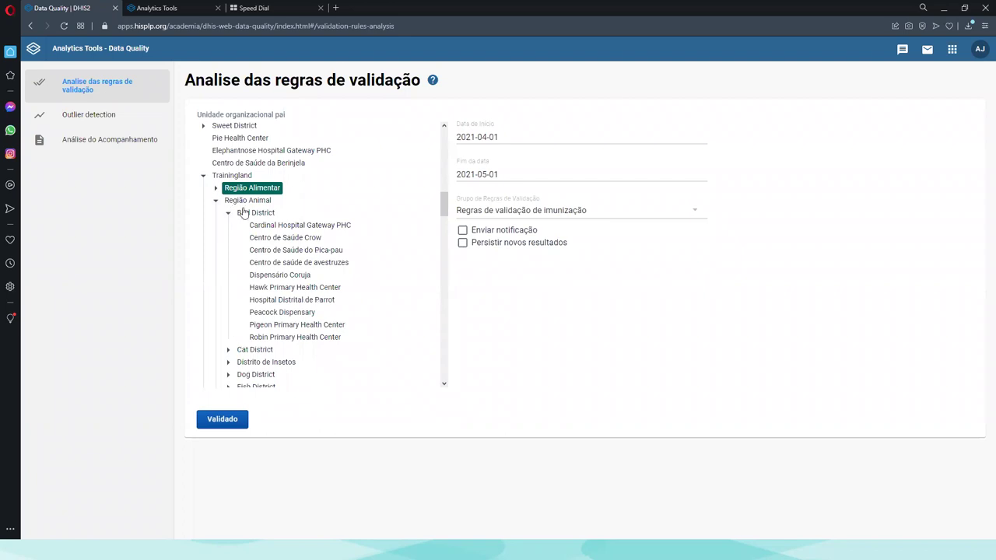
click(243, 213)
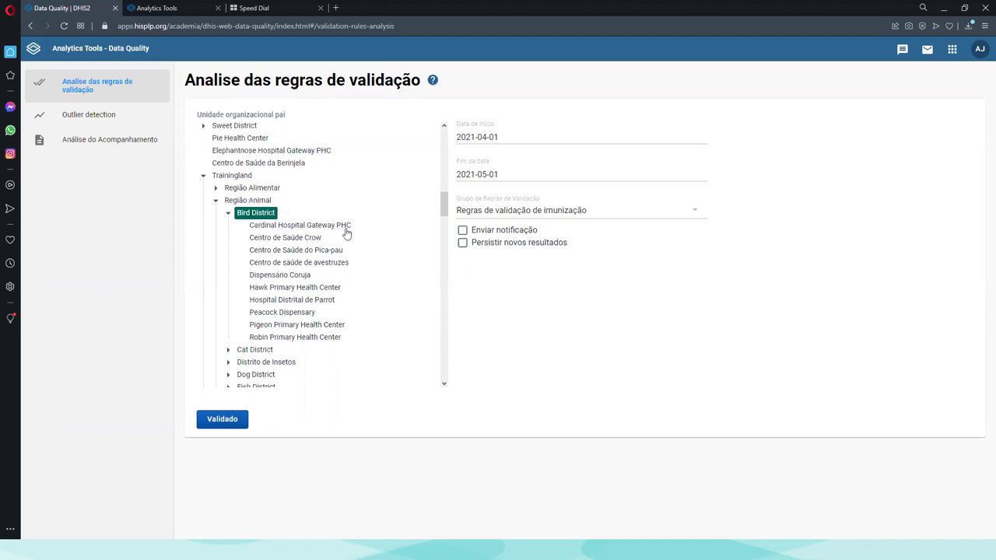
click(223, 420)
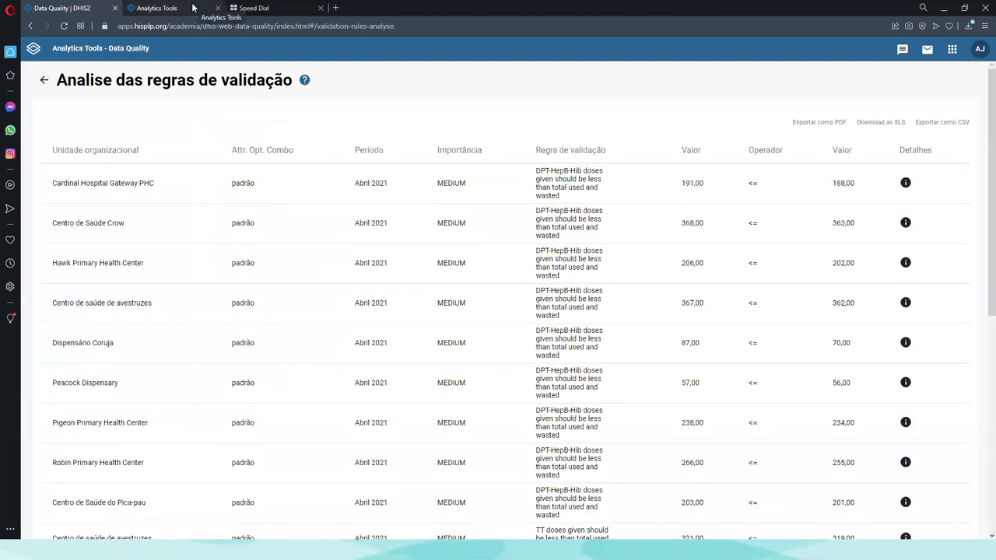
Return to the setup form and run the analysis for the single facility Cardinal Hospital Gateway PHC in Bird District
click(44, 82)
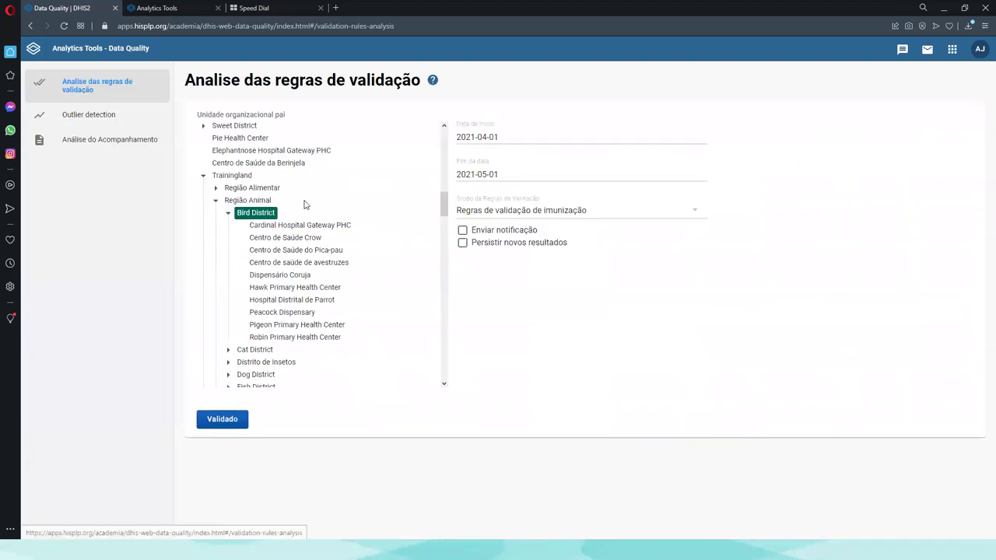
click(271, 226)
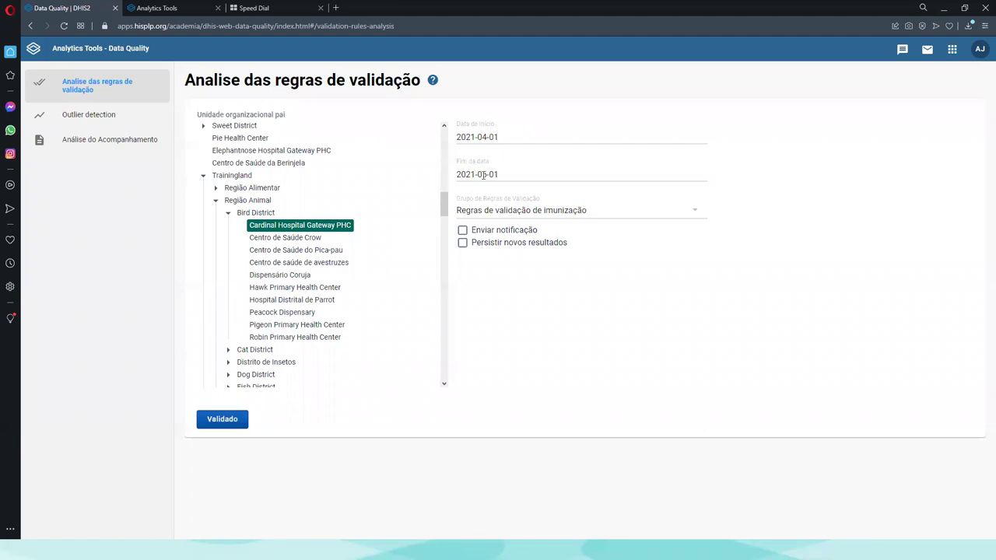
click(505, 174)
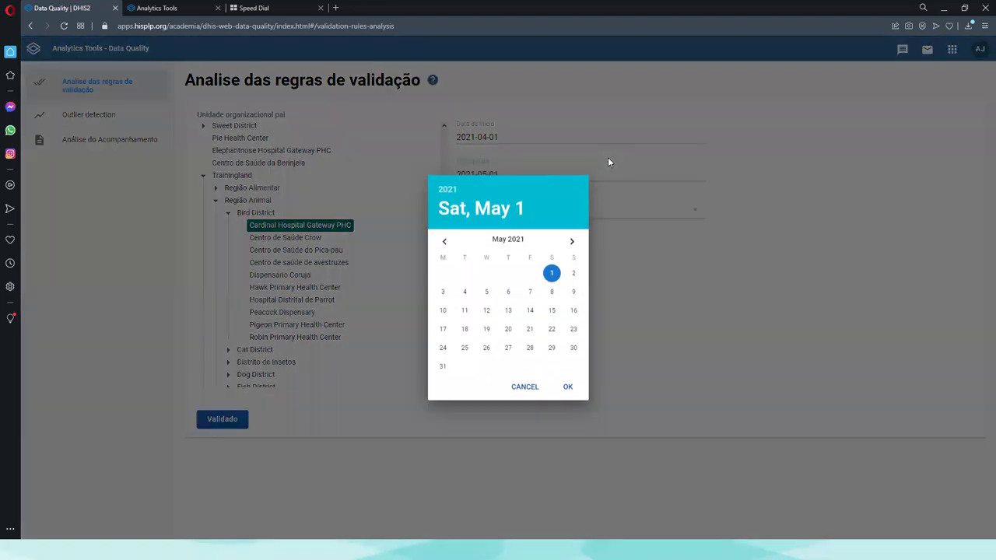
click(615, 253)
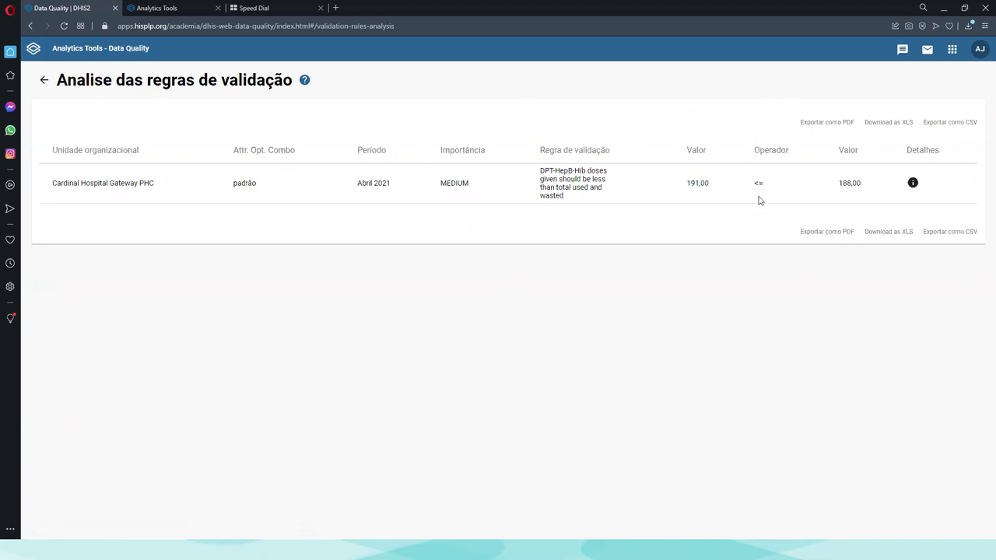
Export the facility's validation results as a PDF and view the downloaded report before returning to the maximized results page
click(836, 233)
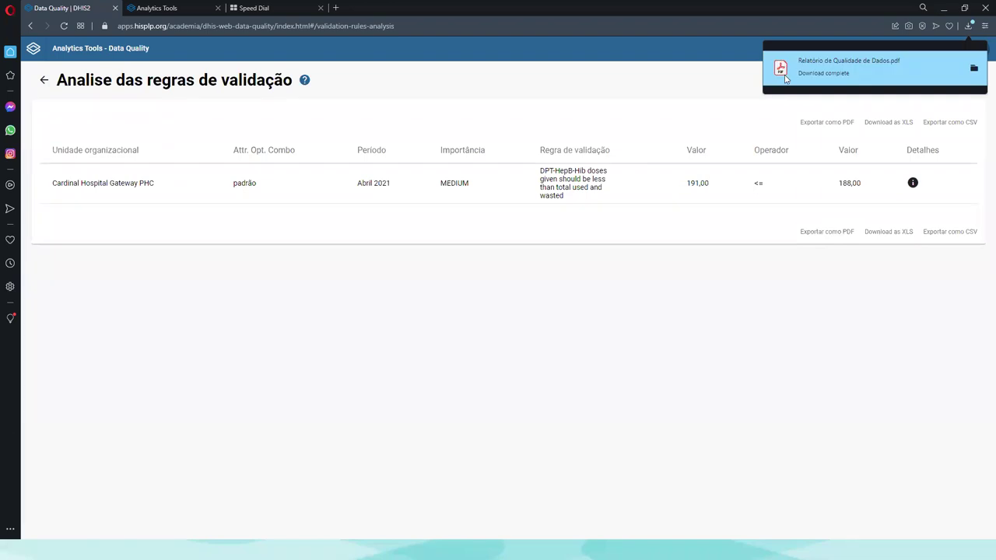
click(809, 72)
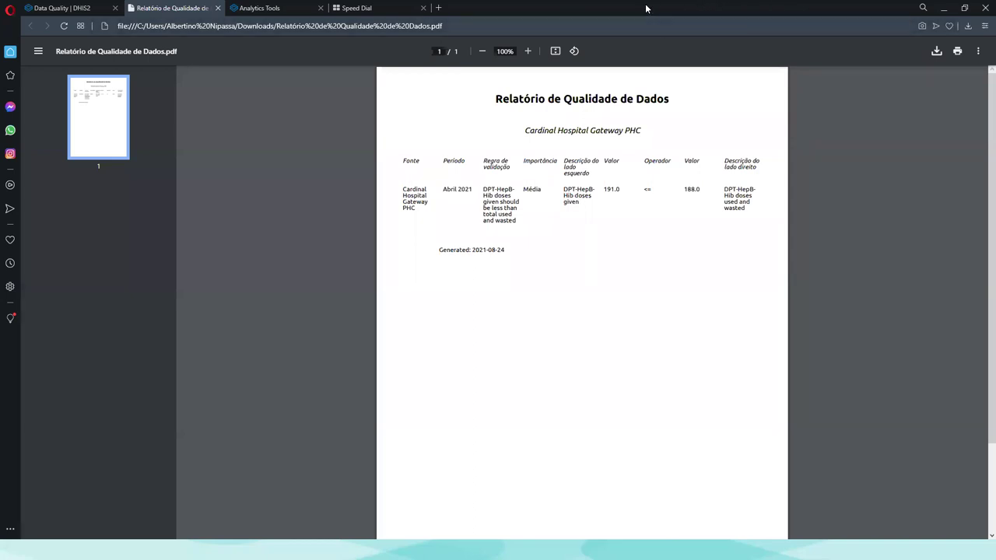
key(super+Down)
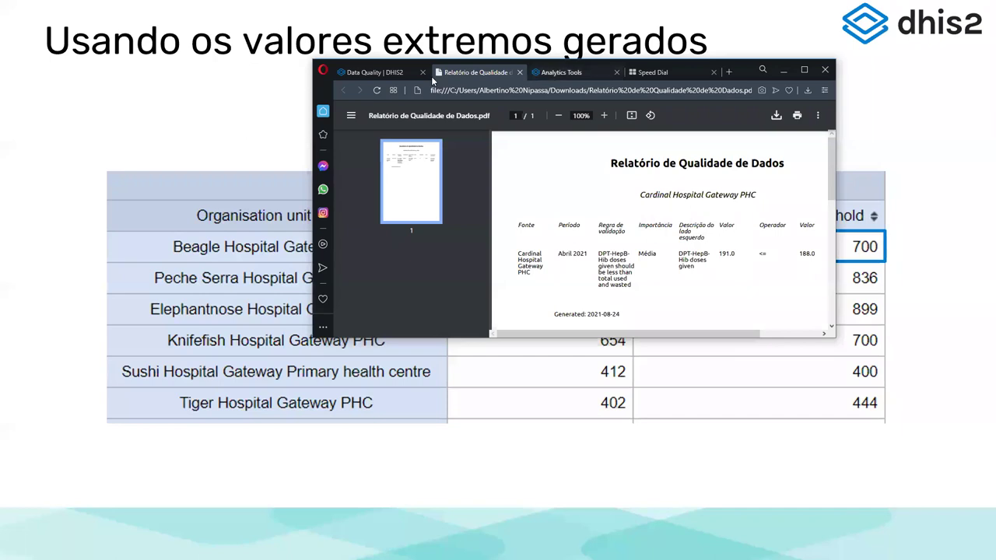
click(397, 75)
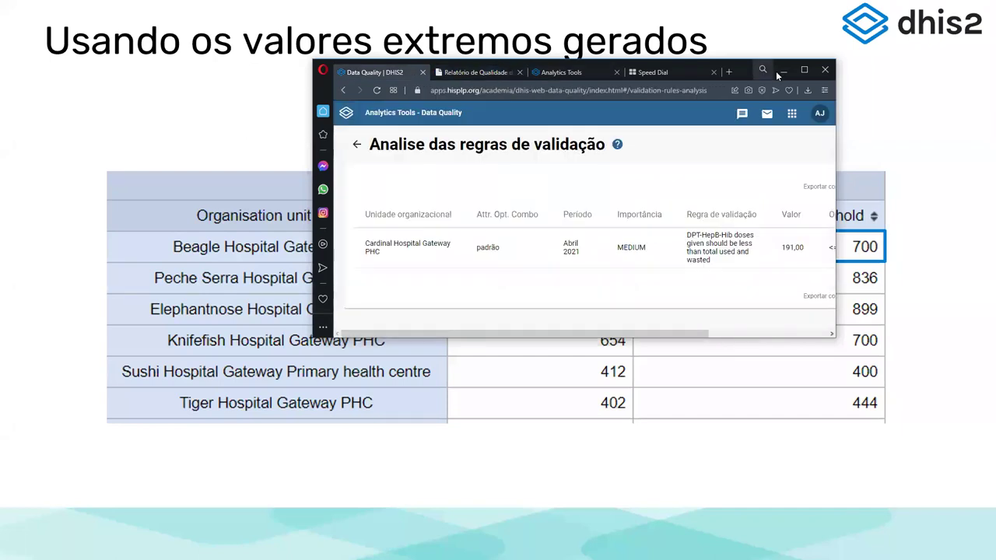
click(803, 70)
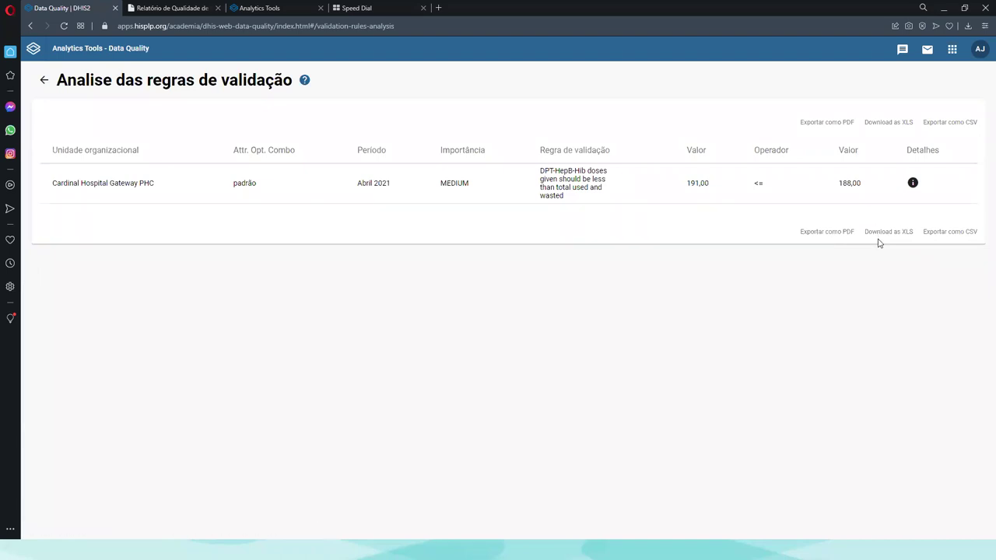
Open the details of the facility's DPT-HepB-Hib violation and examine the data elements on both sides of the rule
click(915, 183)
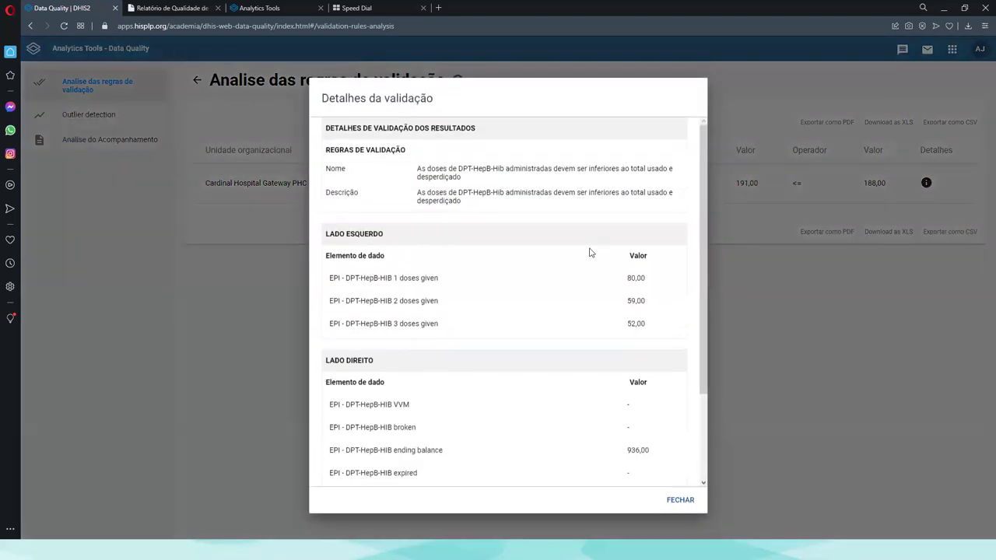
scroll(590, 252, down, 3)
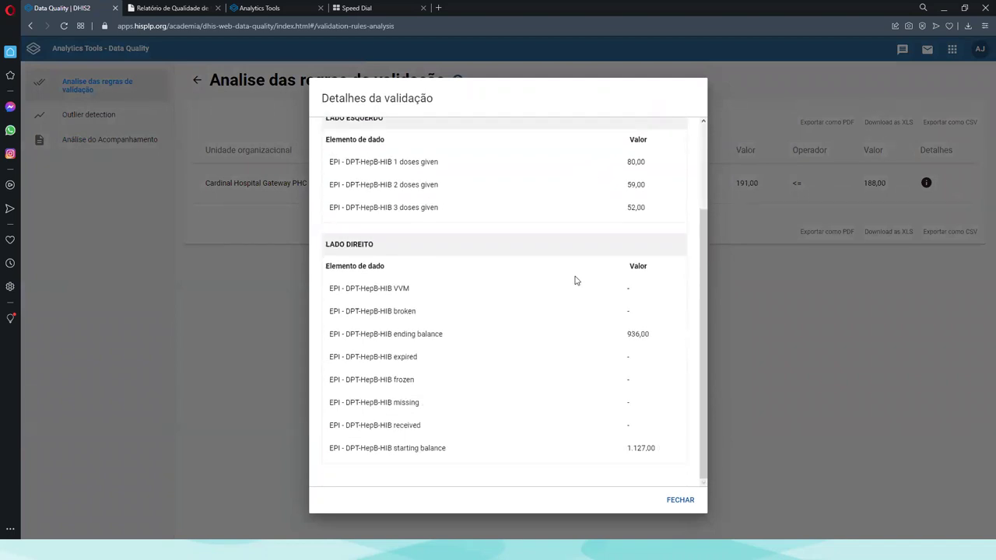
scroll(578, 263, up, 3)
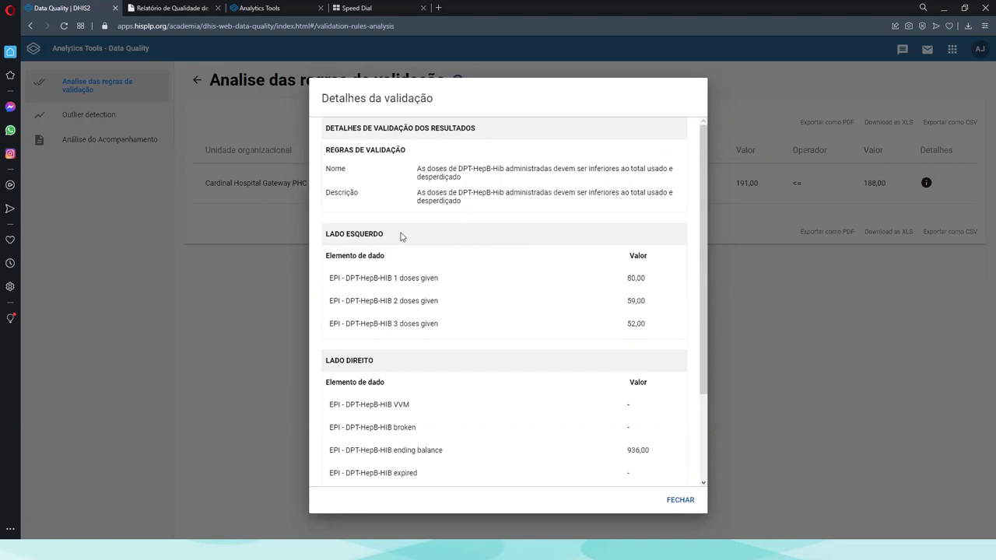
scroll(401, 235, down, 2)
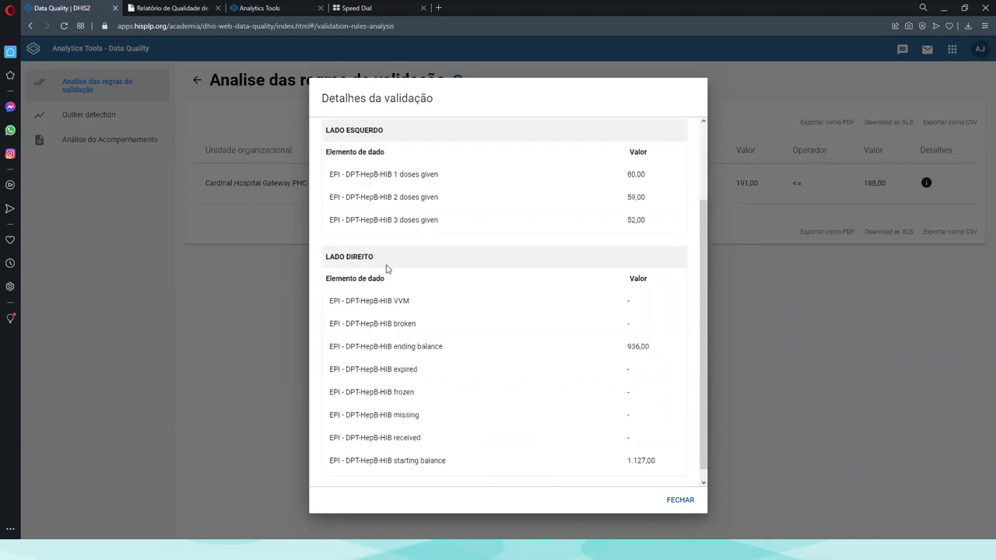
scroll(388, 271, up, 2)
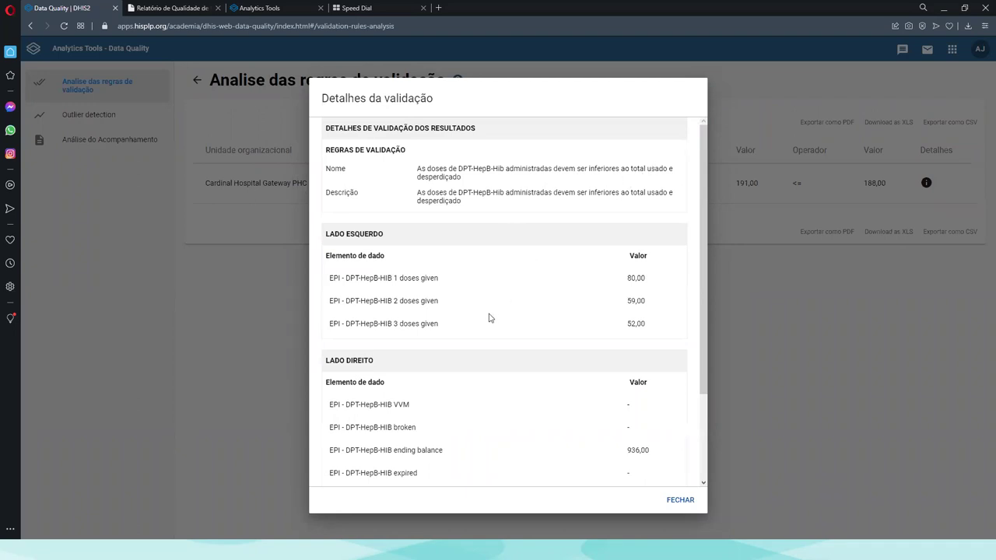
Compare the DPT-HepB-HIB doses given with the starting and ending balances in the violation details, and close the details
scroll(459, 307, down, 2)
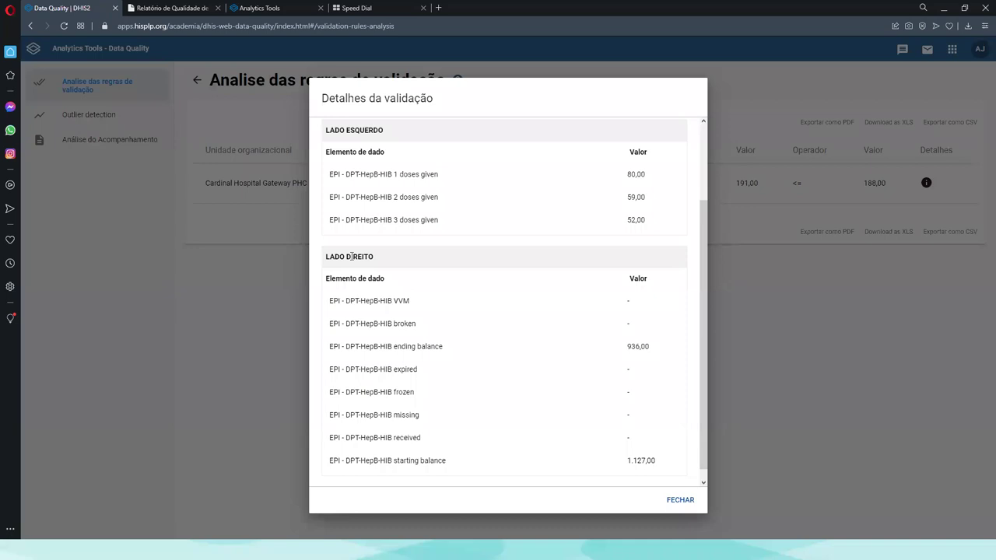
scroll(370, 304, up, 1)
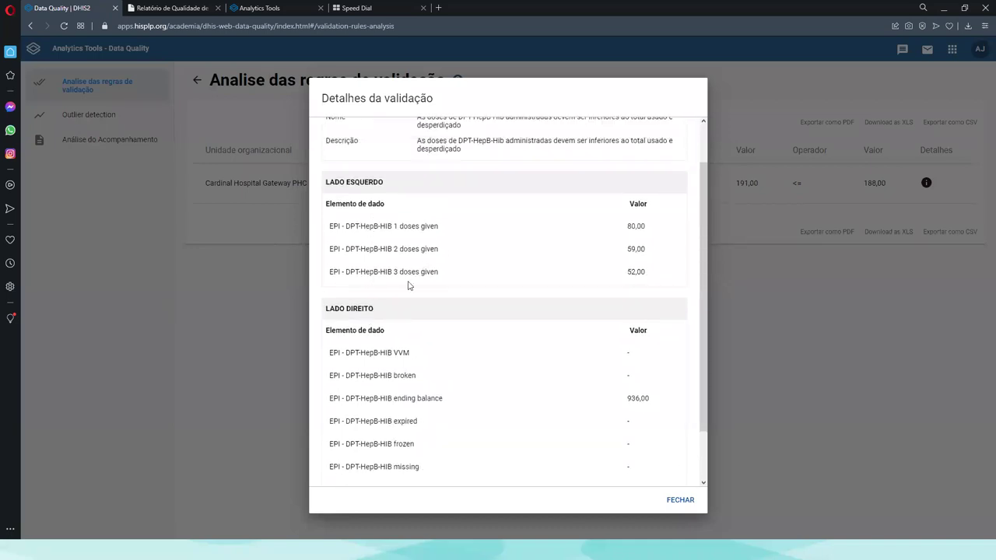
scroll(406, 366, down, 2)
scroll(371, 323, up, 2)
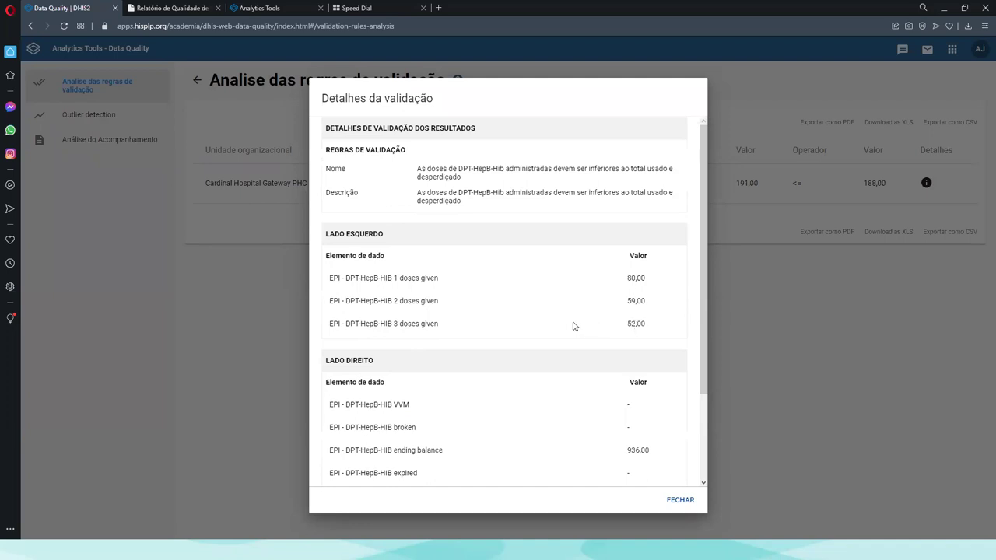
scroll(568, 325, down, 3)
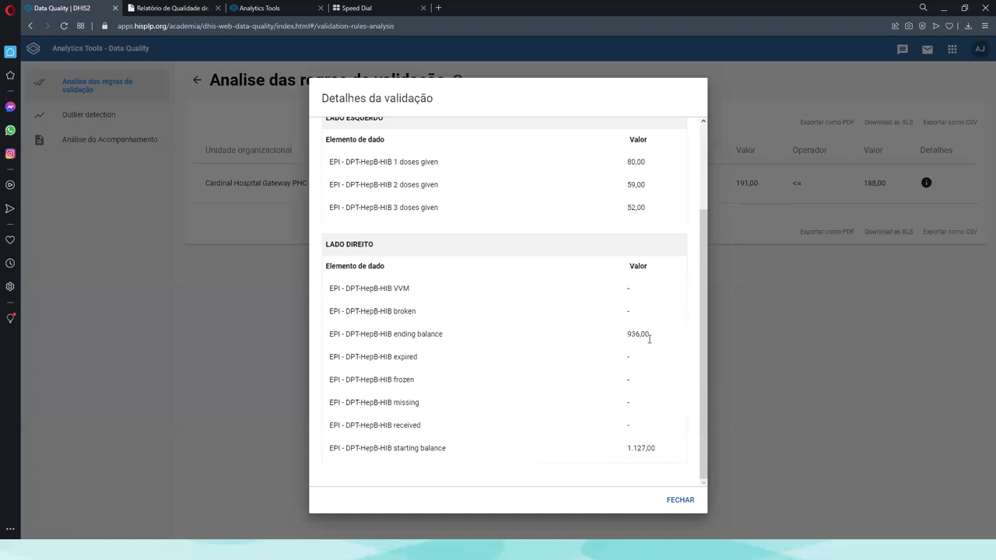
scroll(648, 339, up, 3)
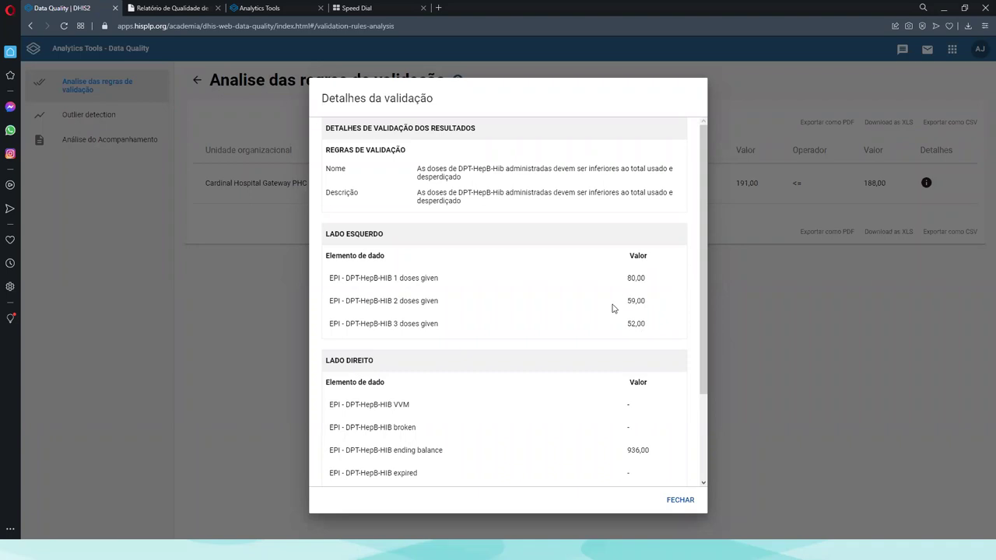
scroll(612, 308, down, 3)
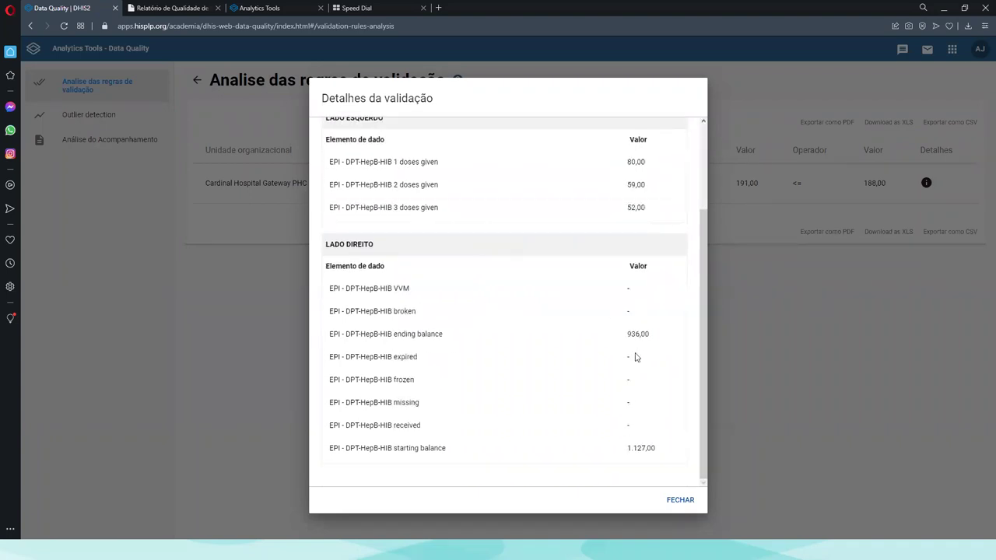
scroll(635, 356, up, 3)
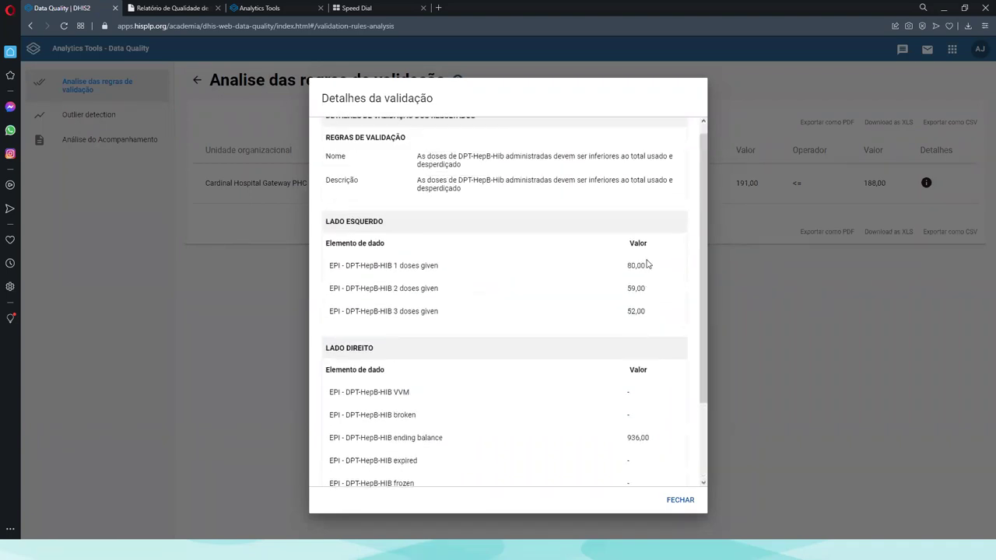
scroll(600, 285, down, 1)
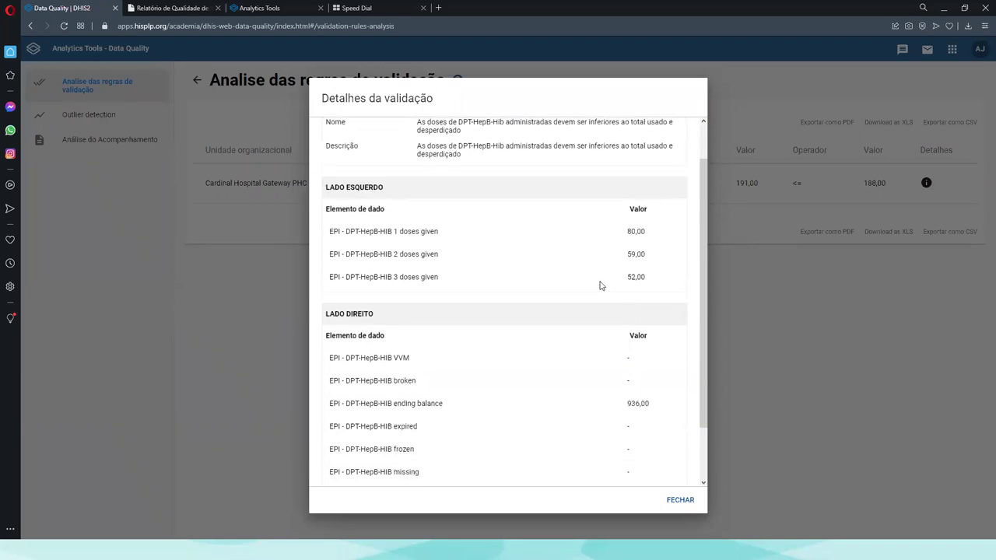
scroll(599, 285, down, 2)
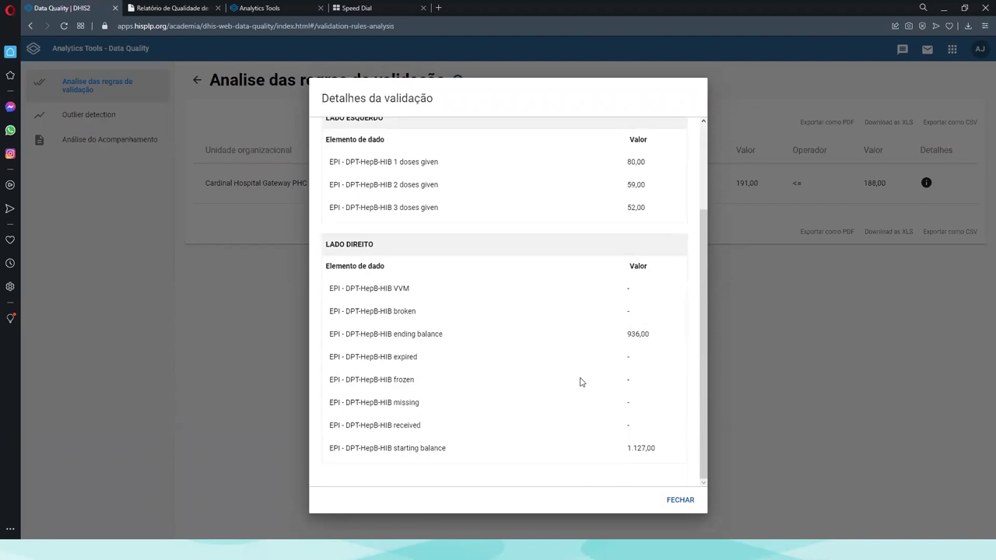
scroll(580, 382, up, 3)
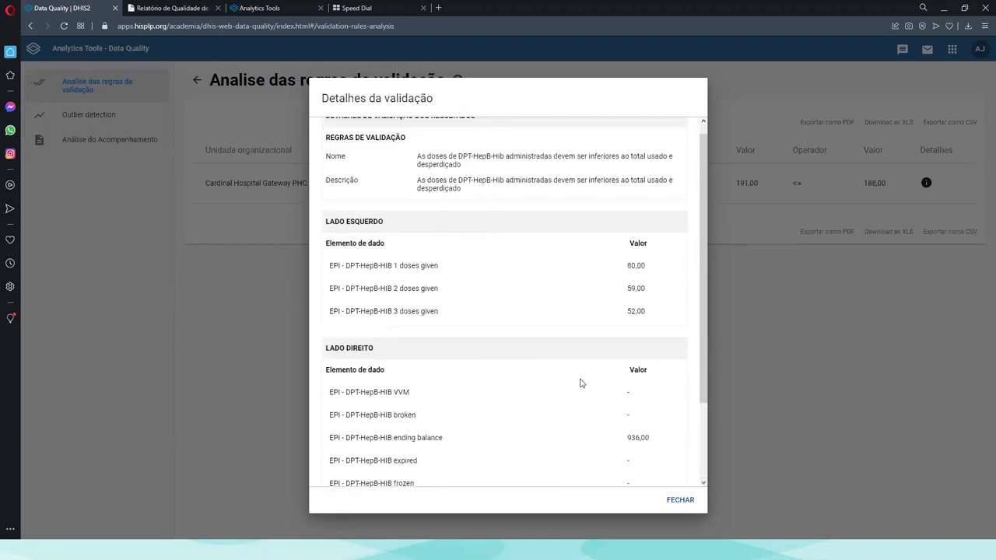
scroll(580, 382, down, 1)
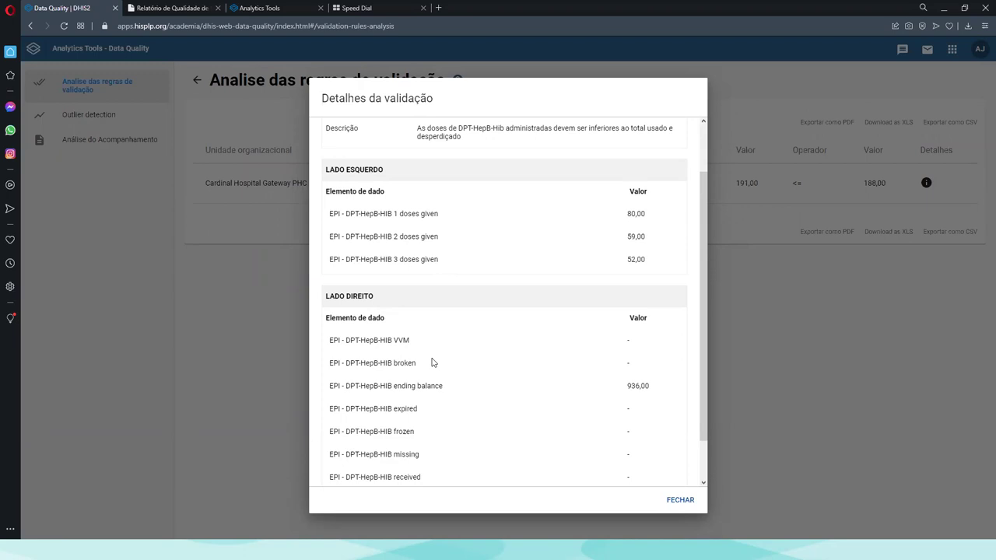
scroll(430, 371, down, 1)
scroll(430, 371, down, 1)
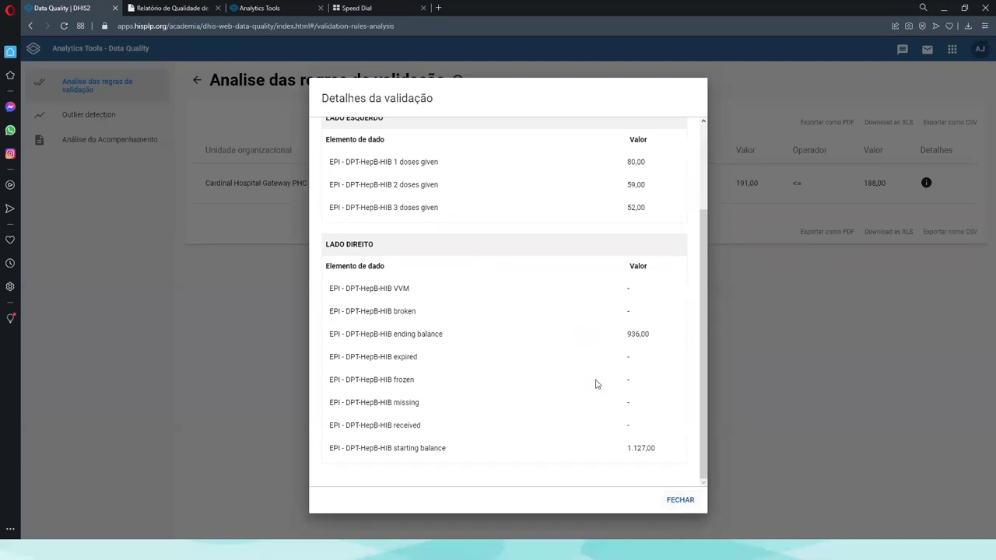
click(675, 506)
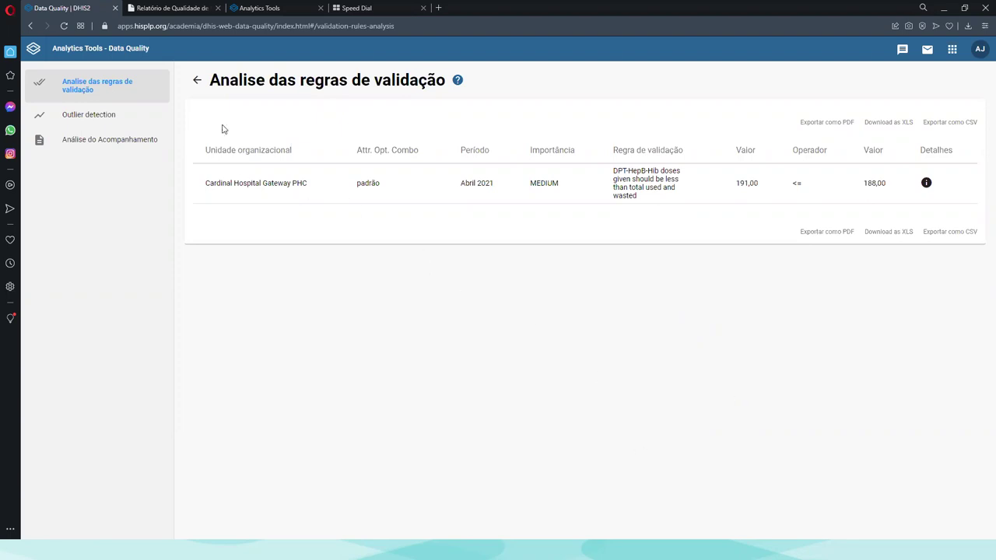
Return to the setup form, run the immunisation validation analysis for Bird District, and look through the results
click(196, 79)
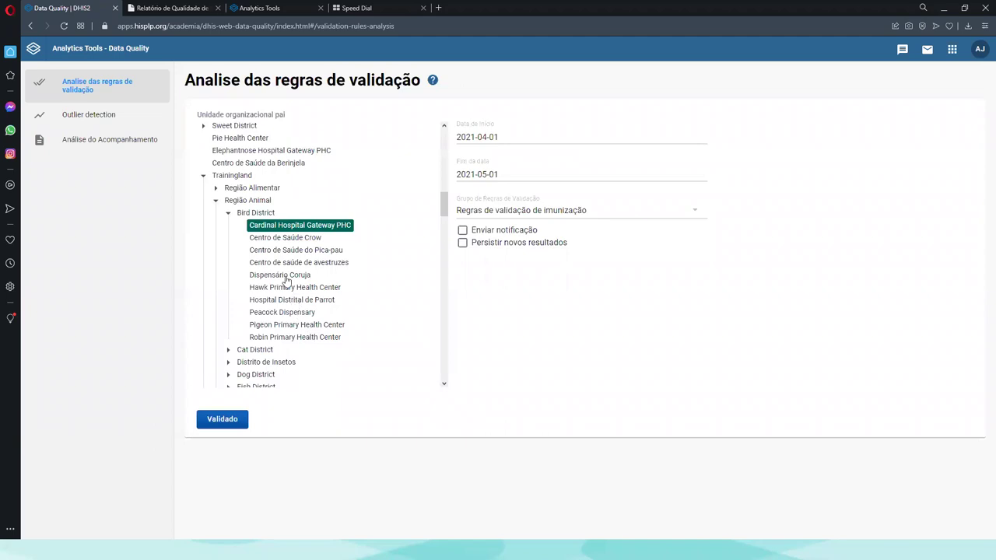
click(251, 215)
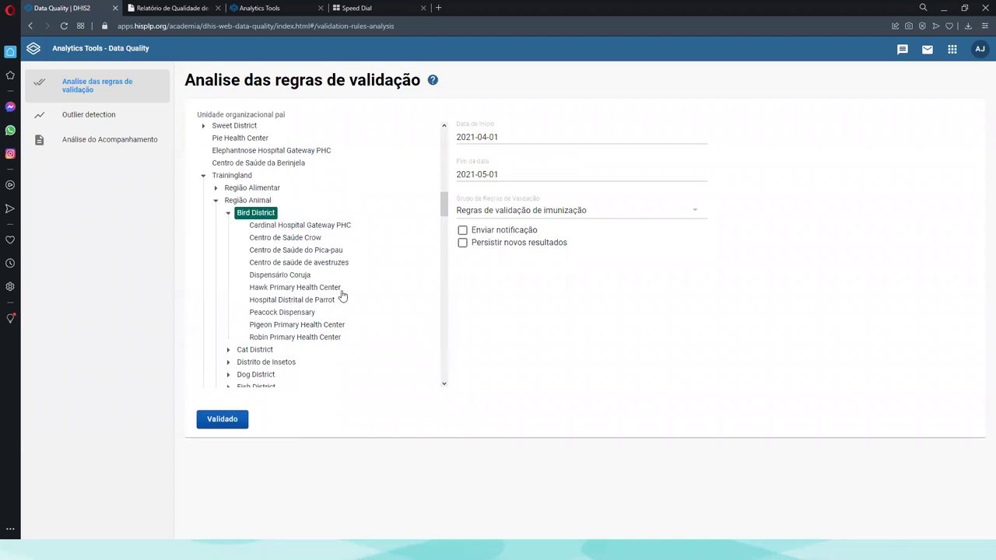
click(217, 422)
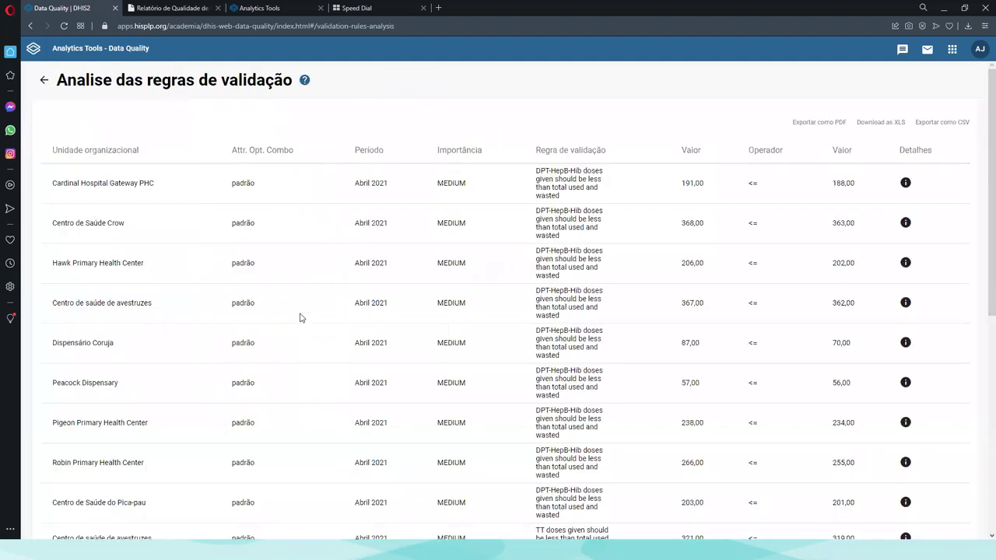
scroll(488, 312, down, 3)
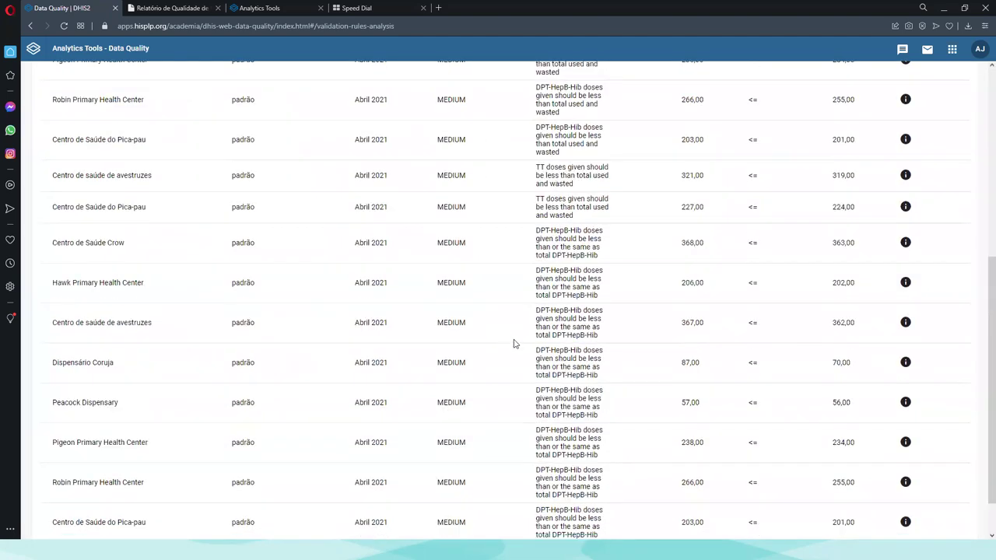
scroll(513, 343, up, 3)
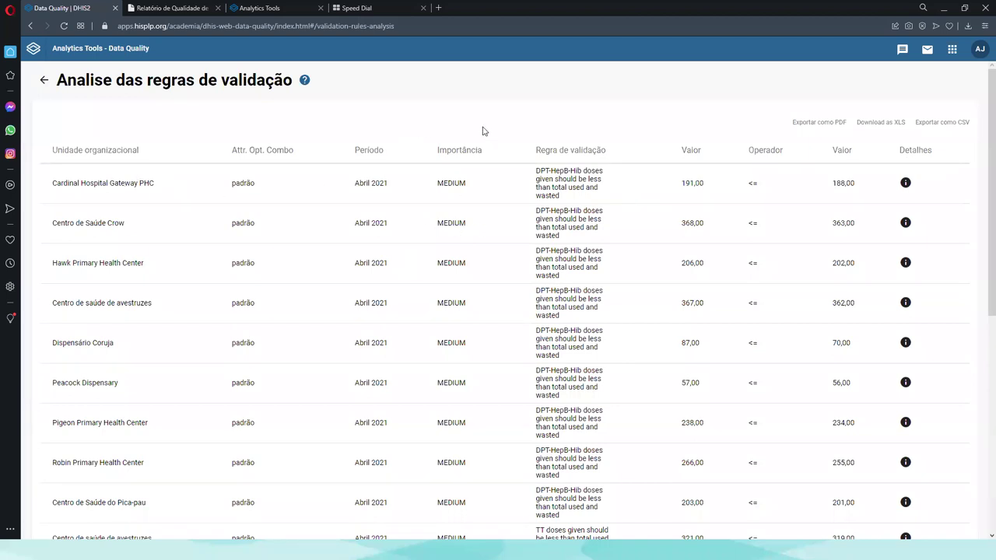
Rerun the validation analysis for Bird District from the setup form and review the violating facilities through the whole list
click(44, 81)
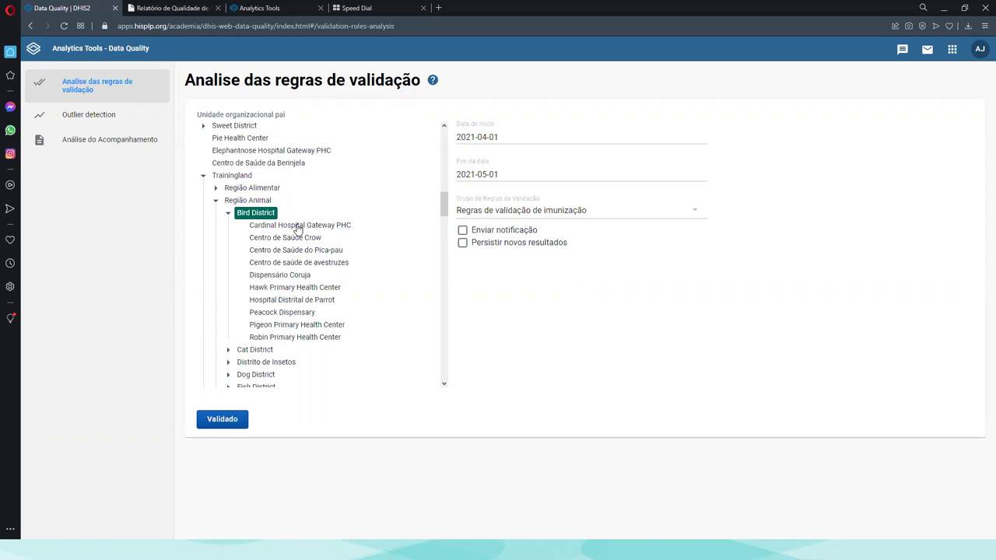
click(252, 214)
click(251, 215)
click(213, 417)
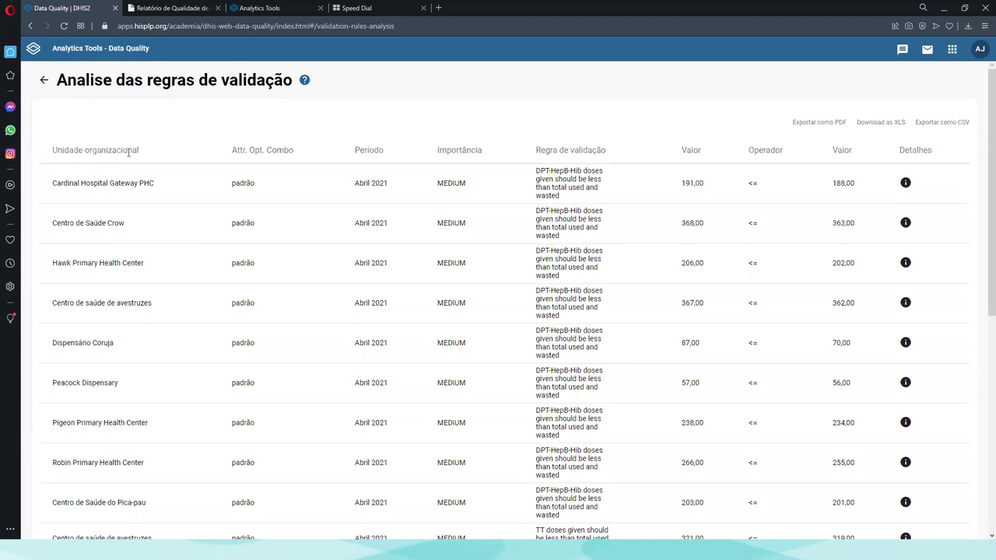
scroll(104, 243, down, 3)
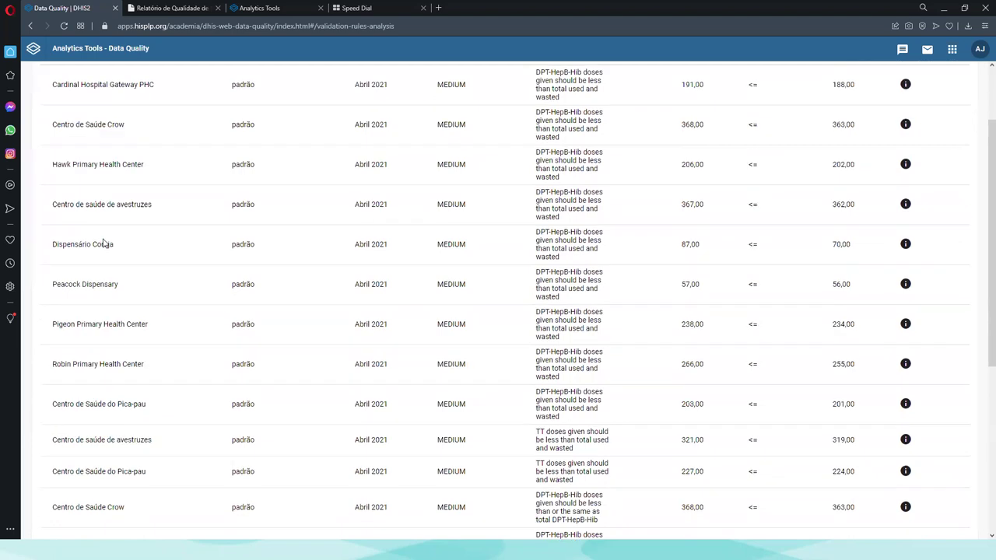
scroll(103, 247, down, 3)
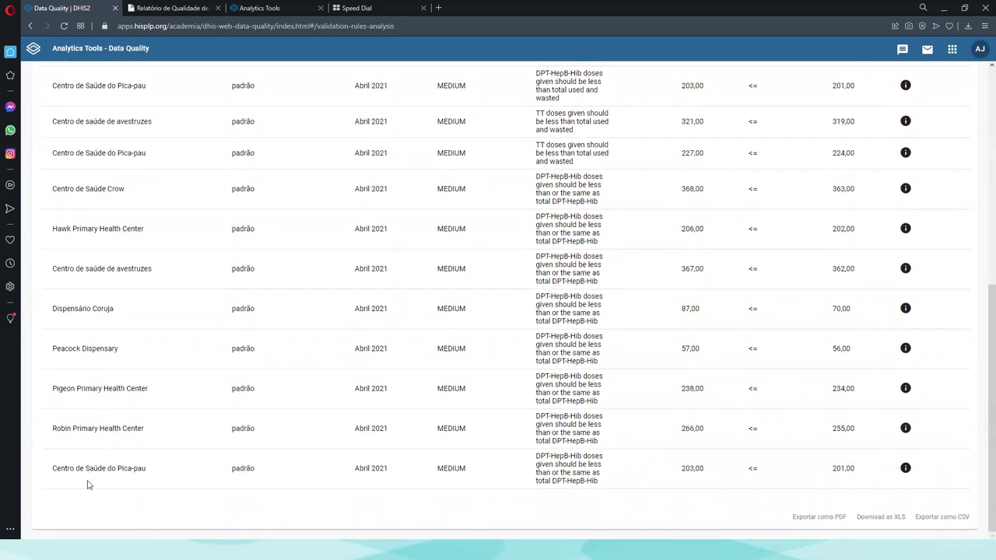
scroll(122, 267, up, 8)
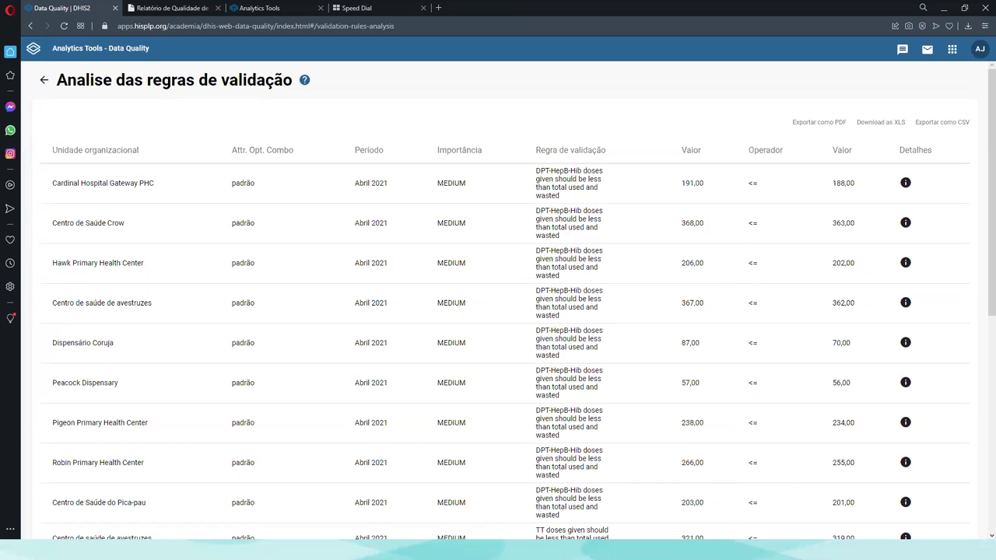
View the details of Cardinal Hospital Gateway PHC's DPT-HepB-Hib violation in the district results and close them
click(906, 185)
scroll(544, 250, down, 3)
scroll(545, 249, up, 3)
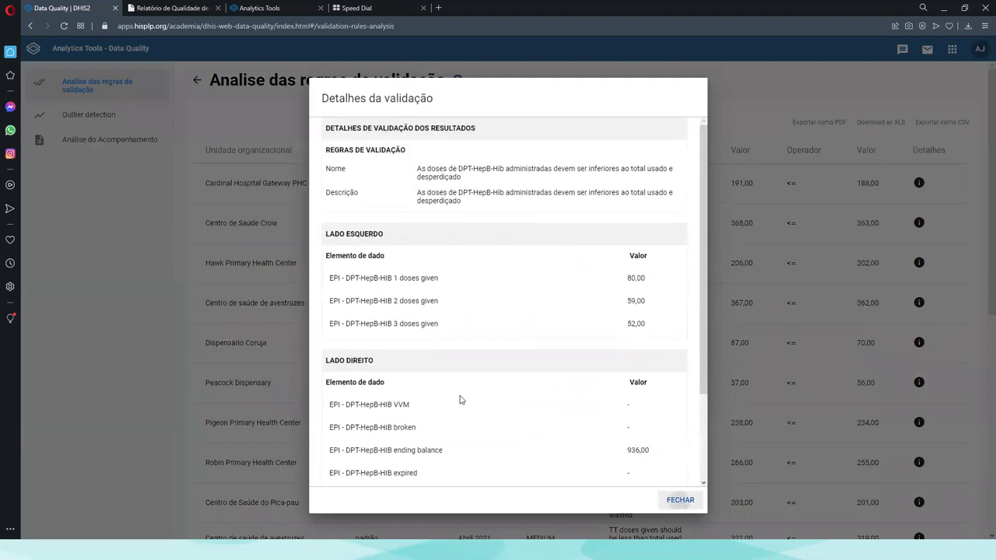
key(Escape)
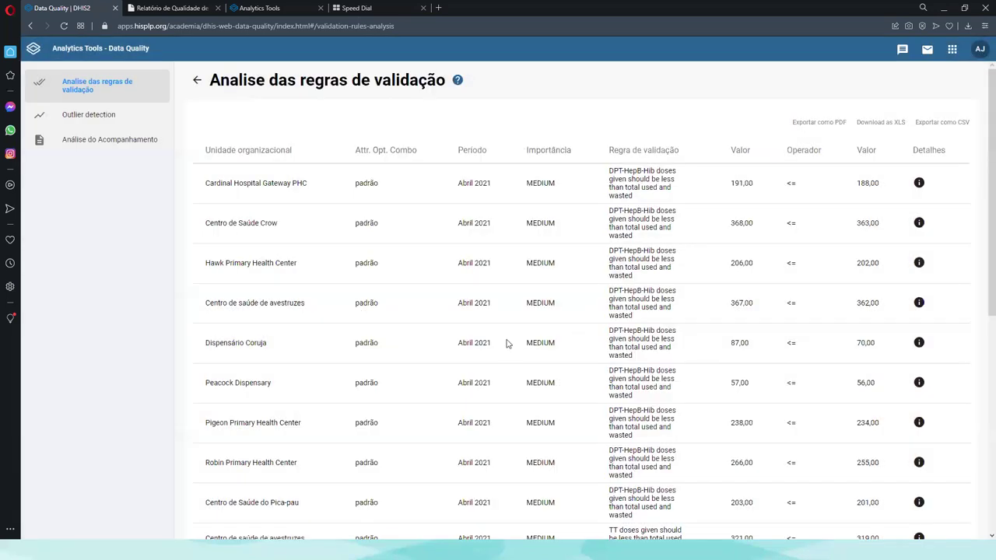
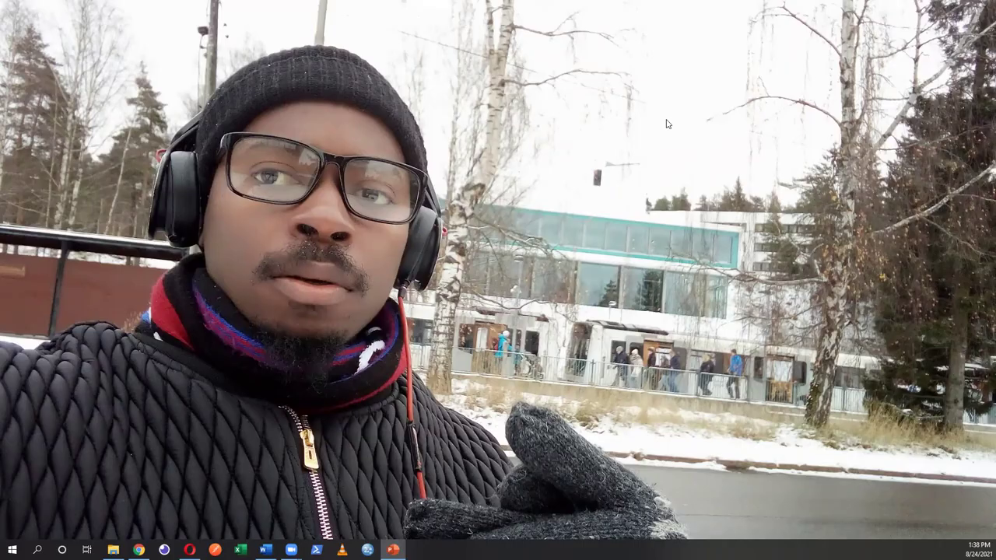
Switch to the Opera browser and show the data entry form with the vaccine doses table in a maximized window
key(alt+Tab)
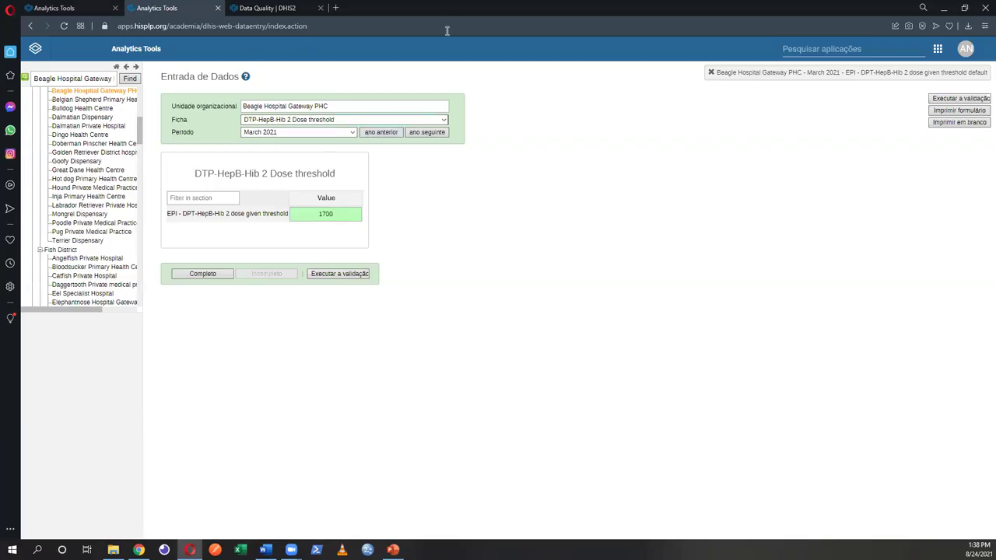
click(501, 24)
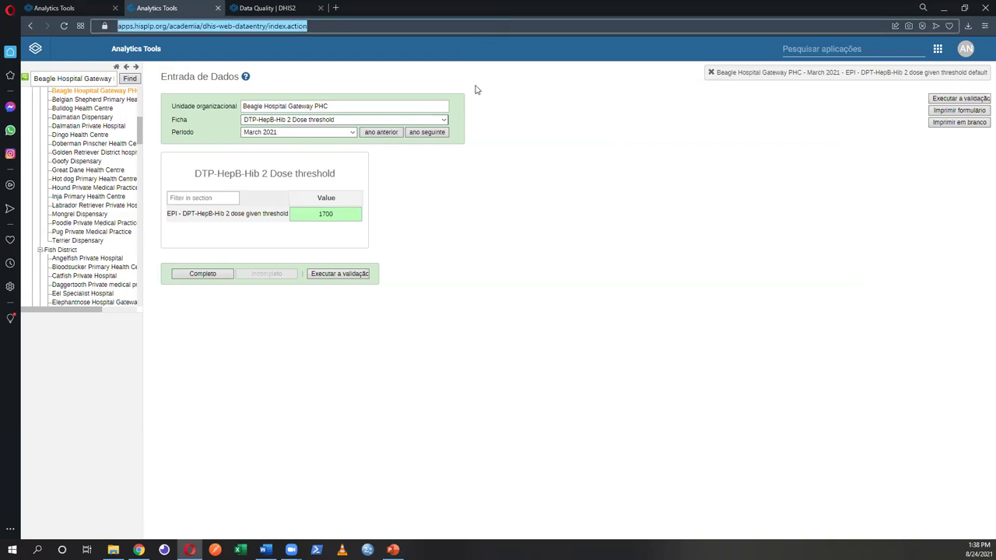
key(super+Down)
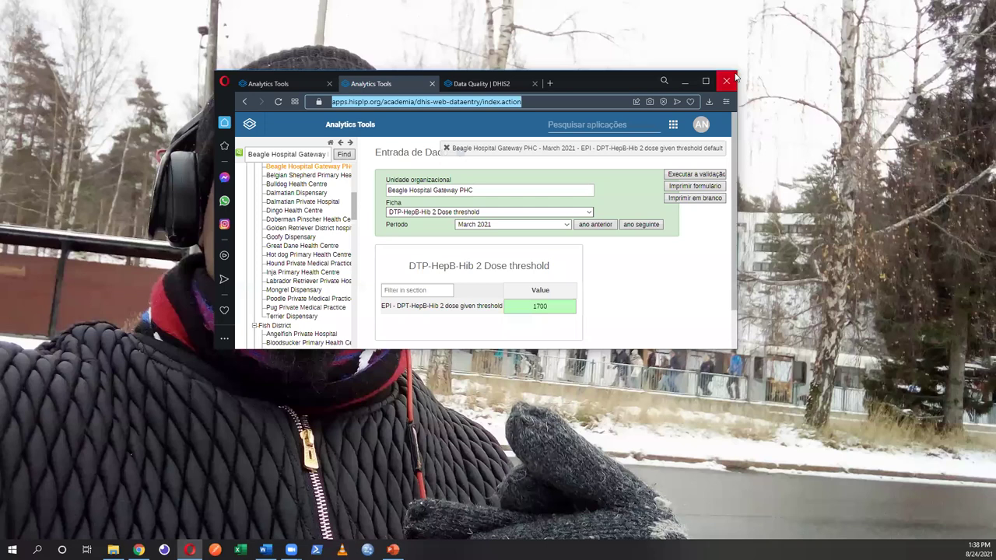
click(265, 84)
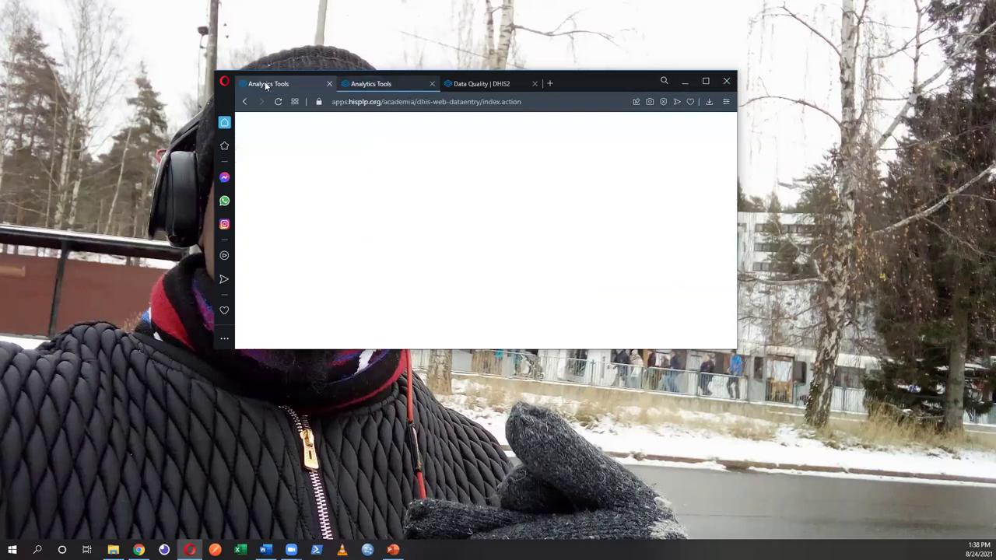
click(705, 81)
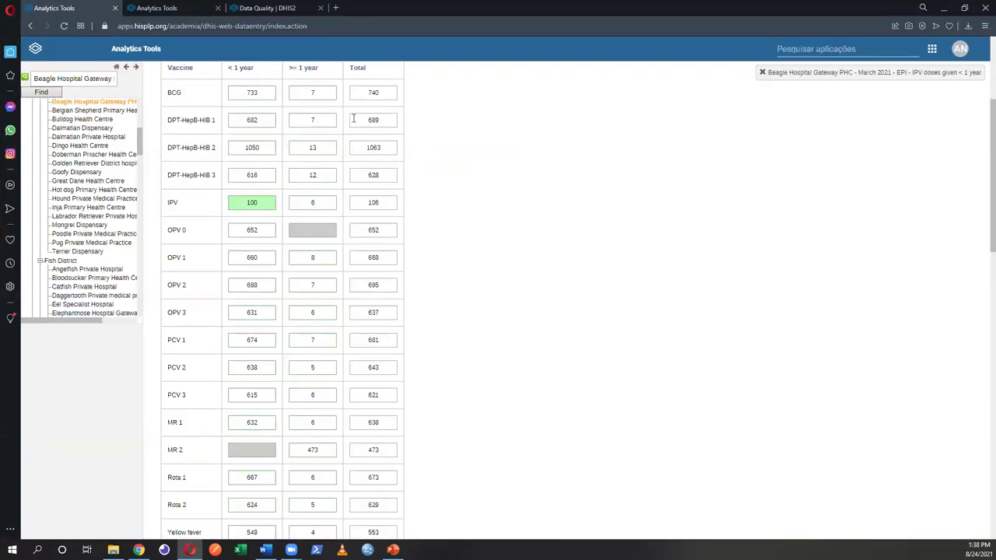
Go to the DHIS2 dashboard, open the Entrada de Dados app, and restore the browser window to a smaller size
click(35, 49)
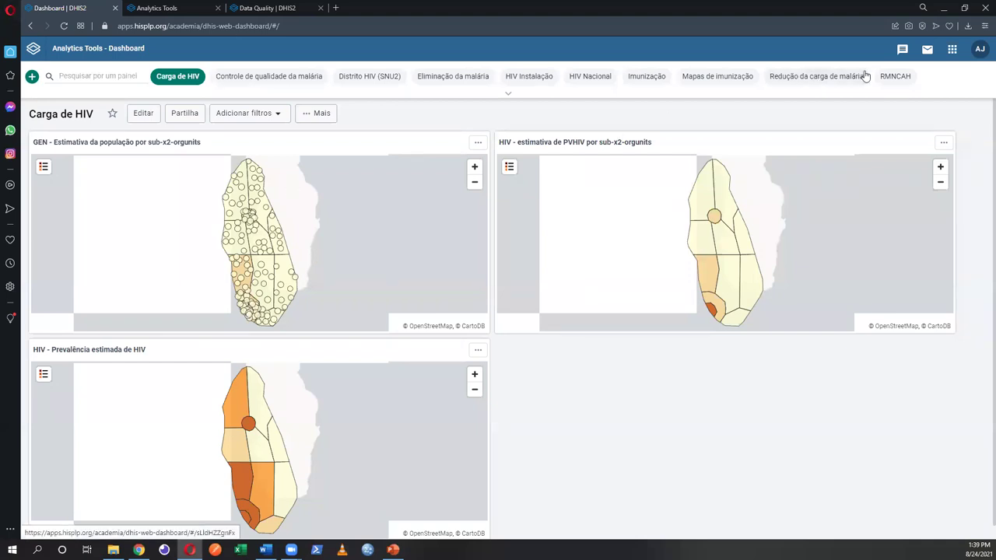
click(953, 50)
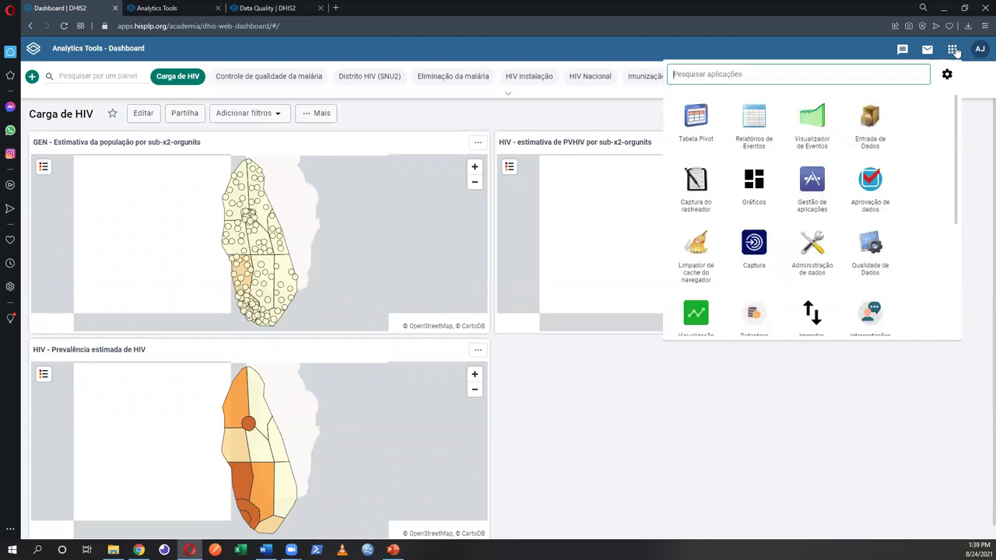
click(871, 127)
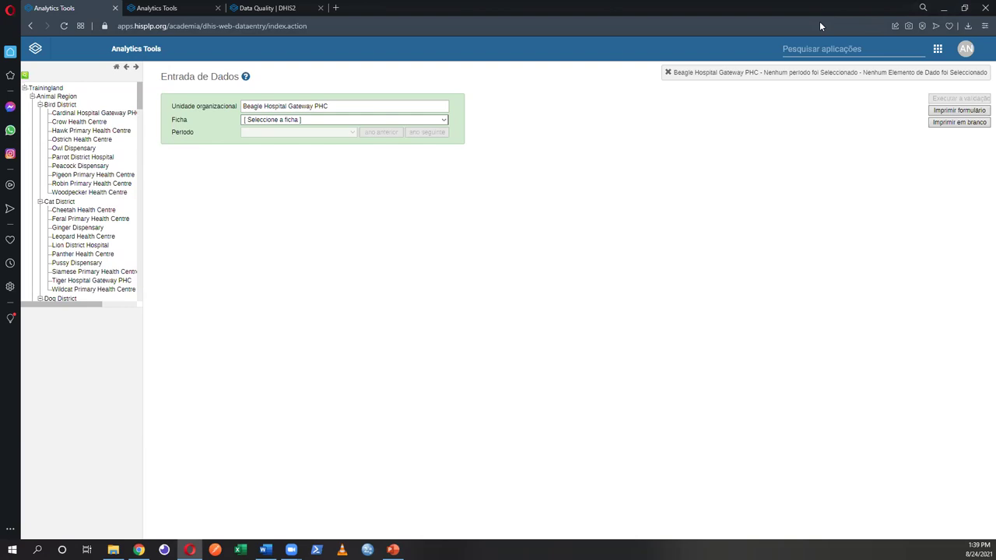
key(super+Down)
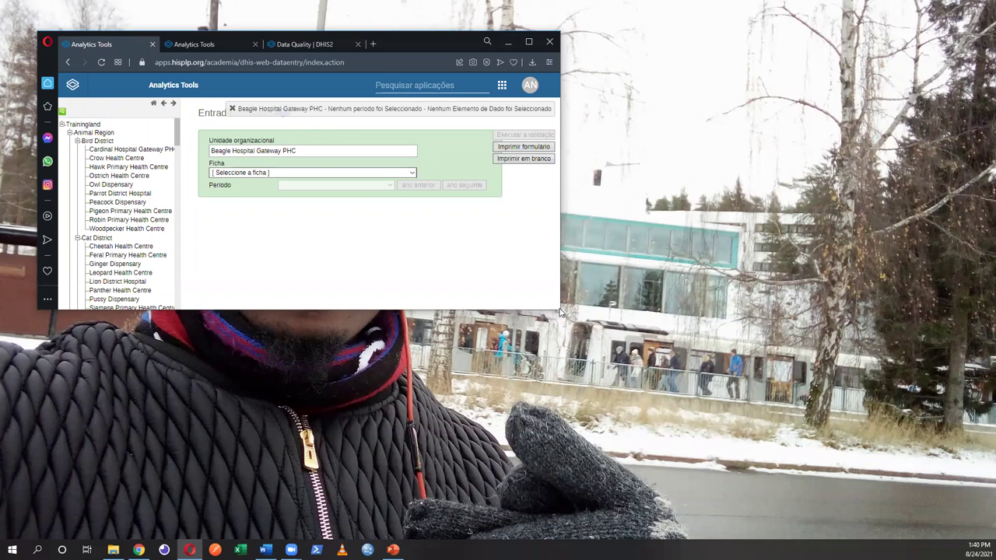
Enlarge the browser window and search the organisation unit tree for Beagle Hospital Gateway PHC
drag(559, 311, 951, 312)
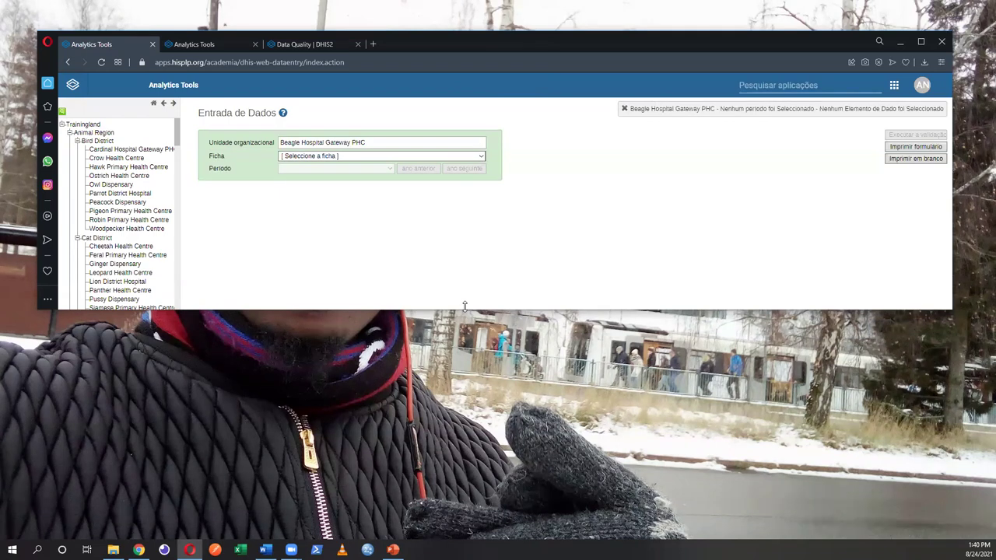
drag(464, 306, 464, 536)
click(61, 112)
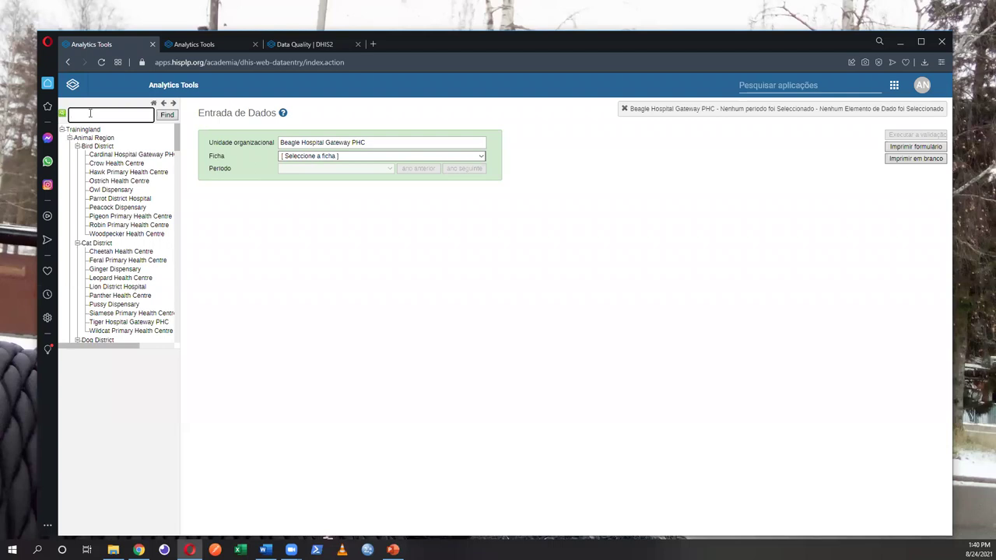
text(beag)
click(96, 135)
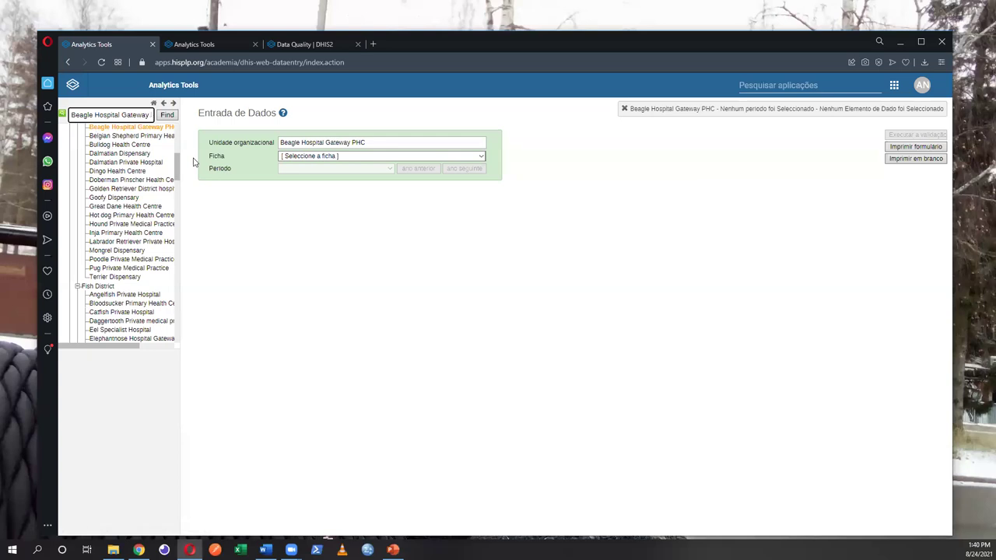
Open the Imunização form for the March 2021 period at Beagle Hospital Gateway PHC
click(482, 156)
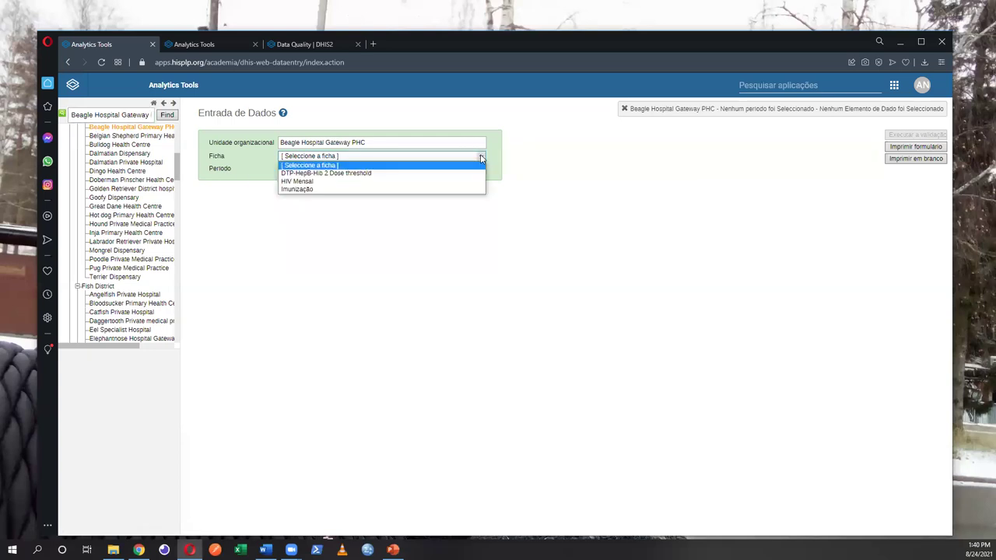
click(338, 190)
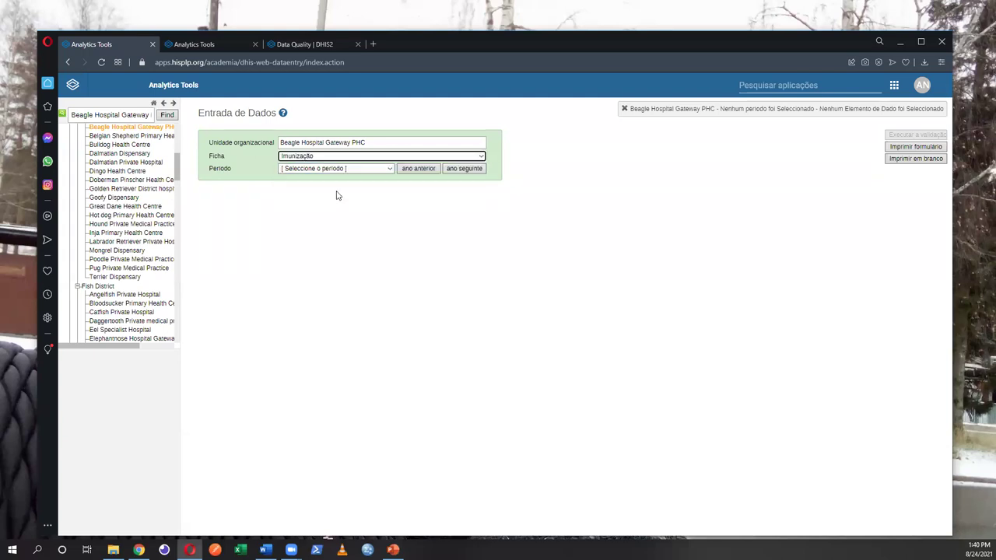
click(390, 169)
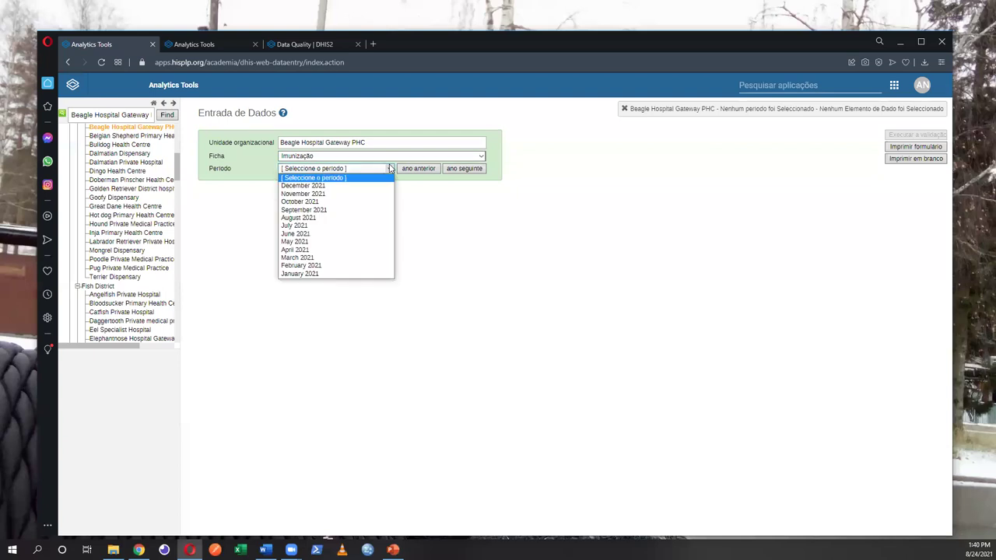
click(317, 260)
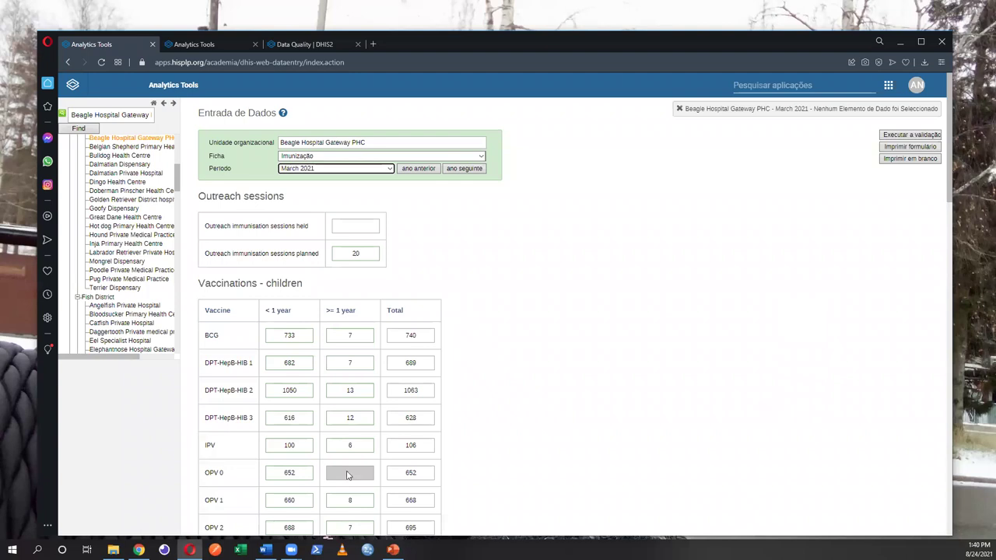
Examine the DPT-HepB-HIB 2 doses by age group and total, along with the form sections below the children's vaccinations
click(280, 389)
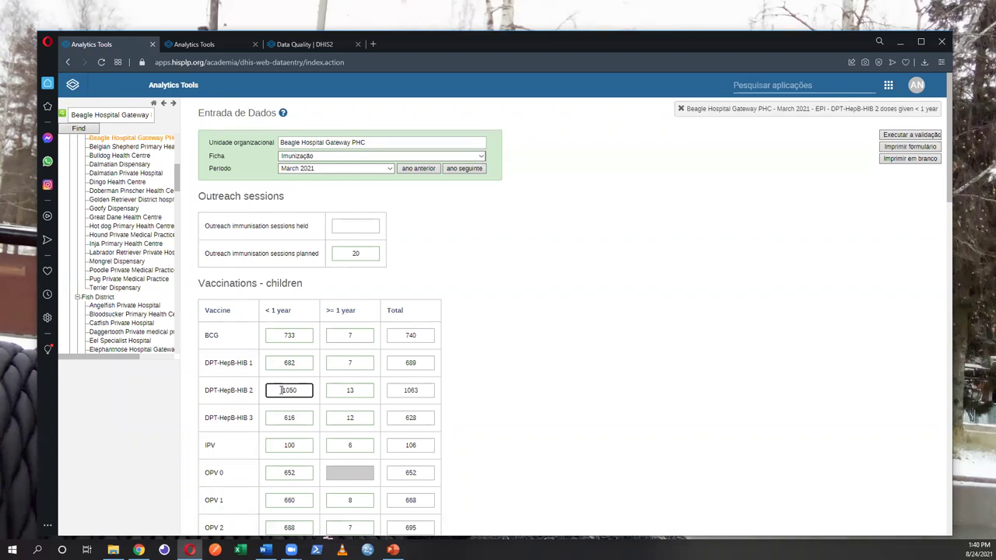
key(Tab)
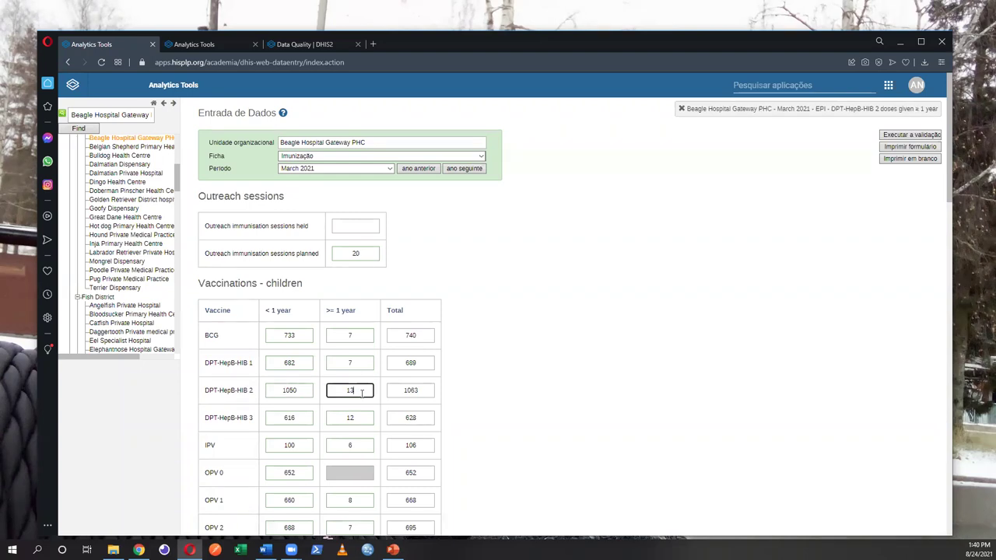
click(289, 393)
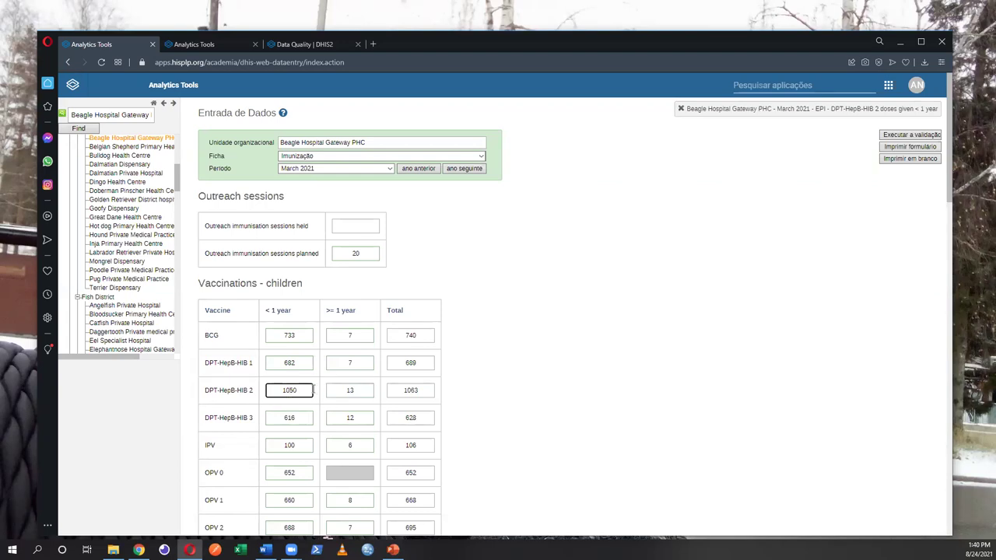
click(413, 390)
scroll(949, 192, down, 3)
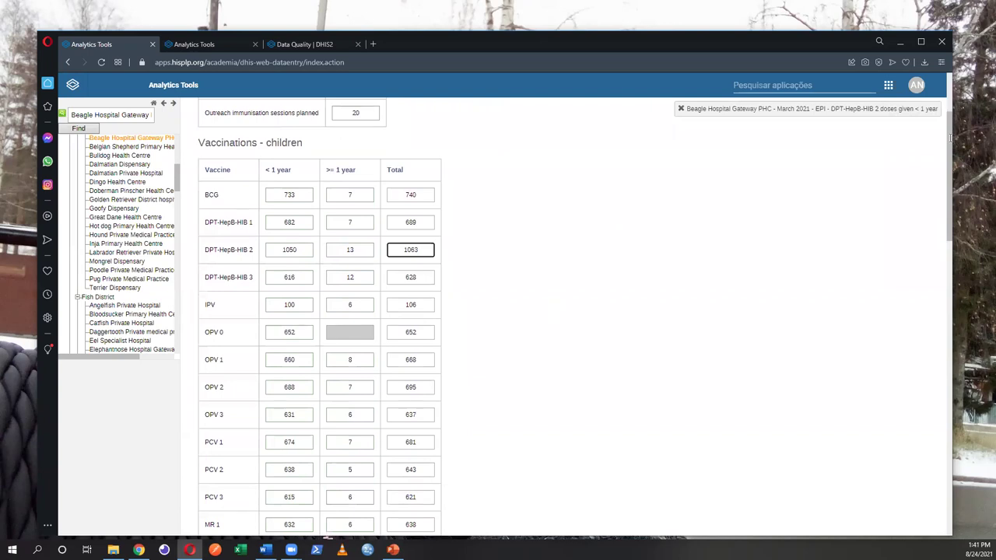
scroll(344, 259, down, 5)
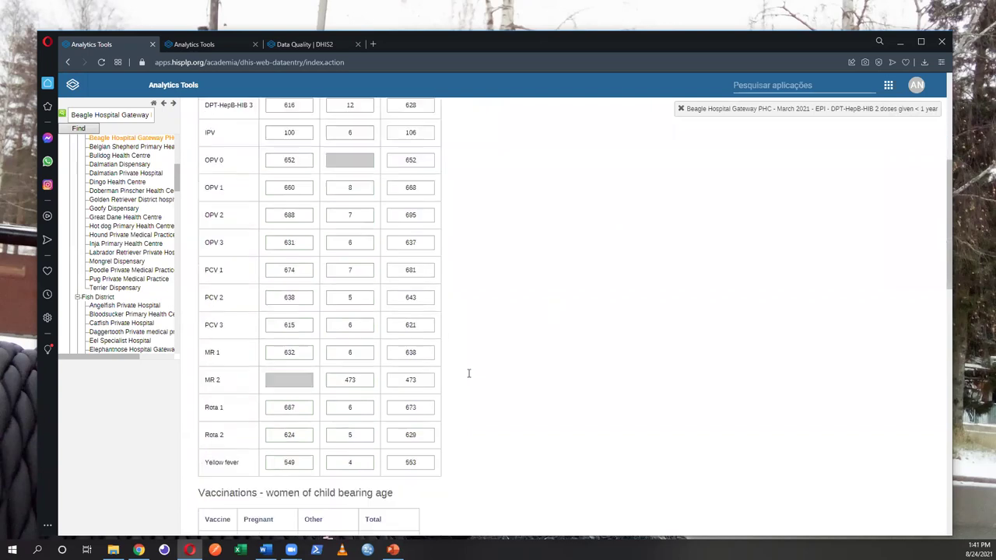
scroll(344, 259, down, 2)
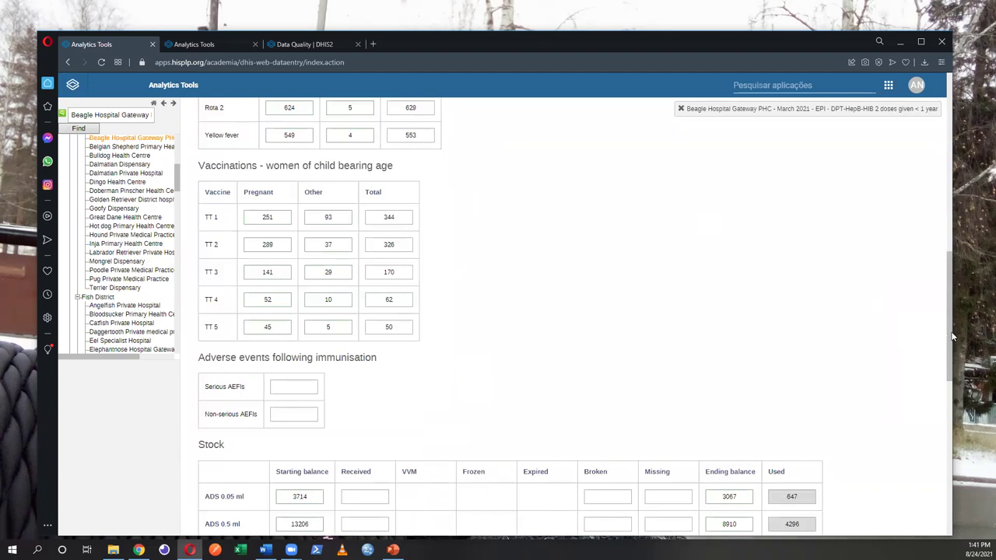
scroll(938, 274, up, 4)
scroll(931, 229, up, 3)
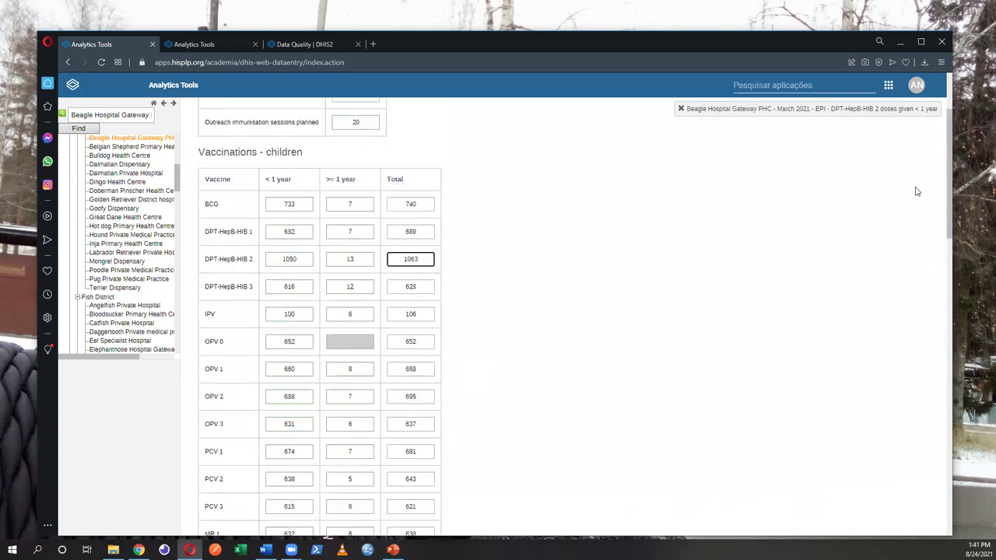
scroll(595, 344, up, 1)
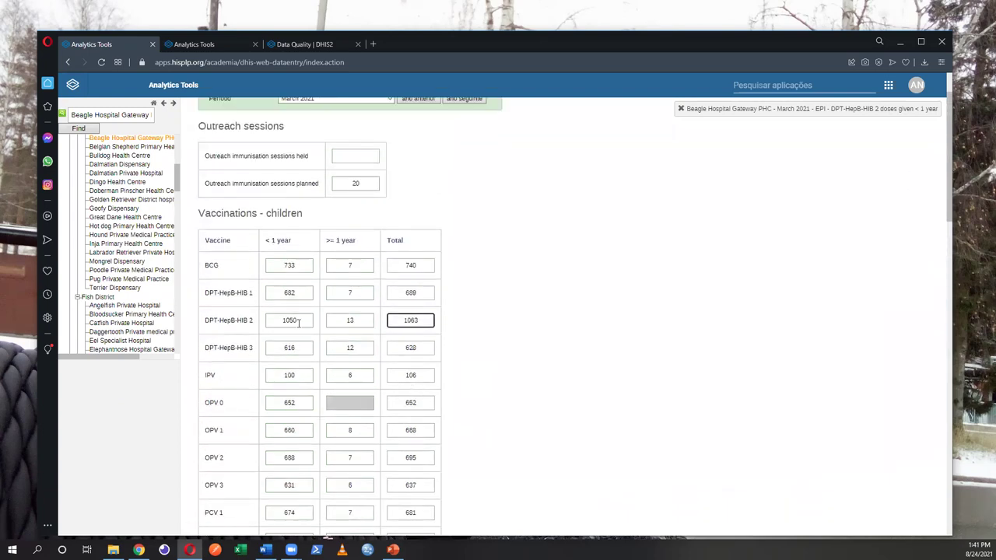
click(299, 322)
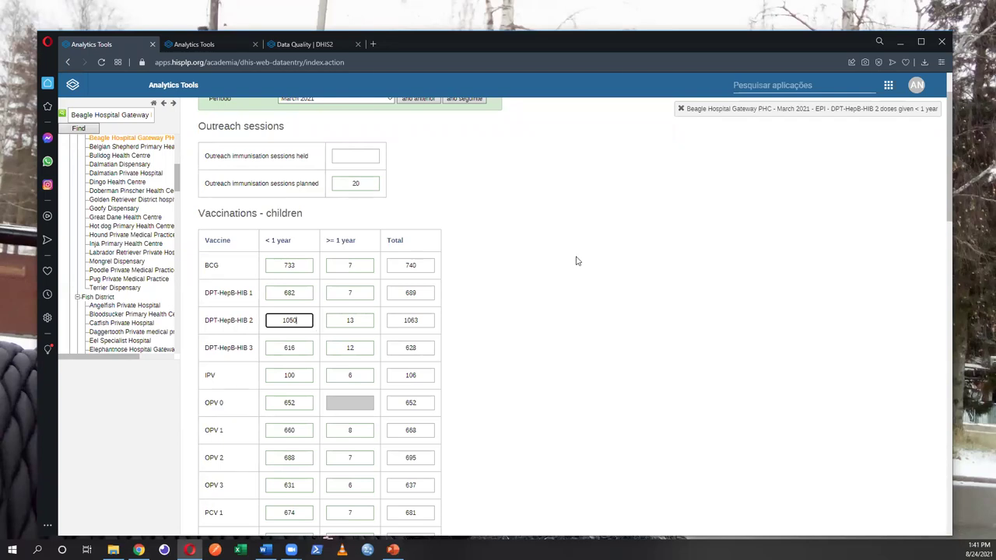
Run the validation at the end of the Imunização form, review the violated rules, and close the result
click(620, 290)
scroll(970, 270, down, 2)
scroll(979, 336, down, 5)
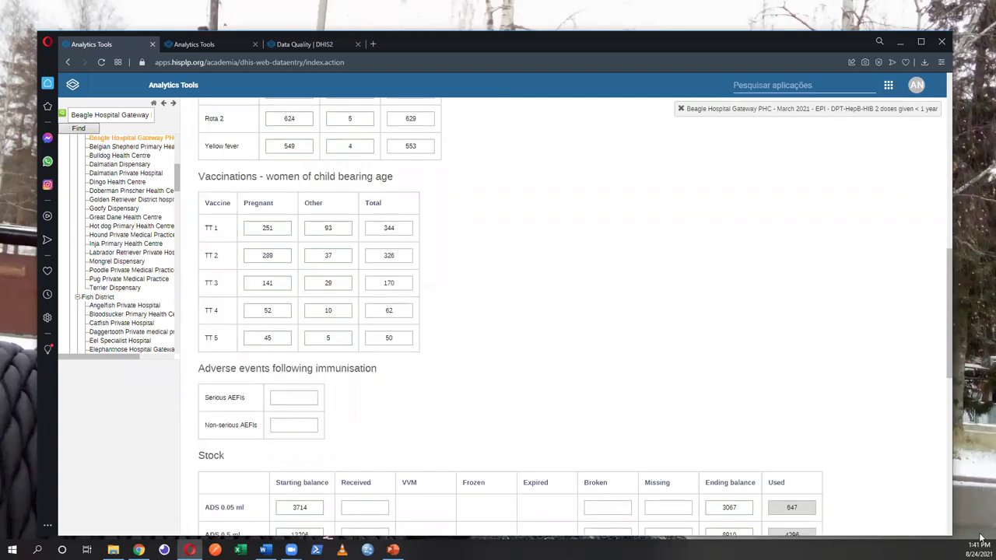
scroll(391, 467, down, 8)
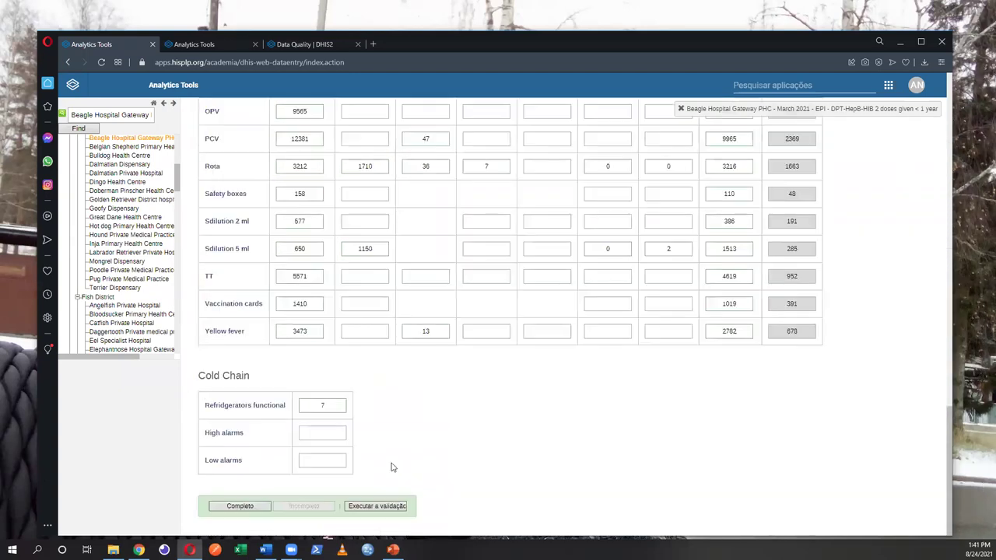
click(379, 507)
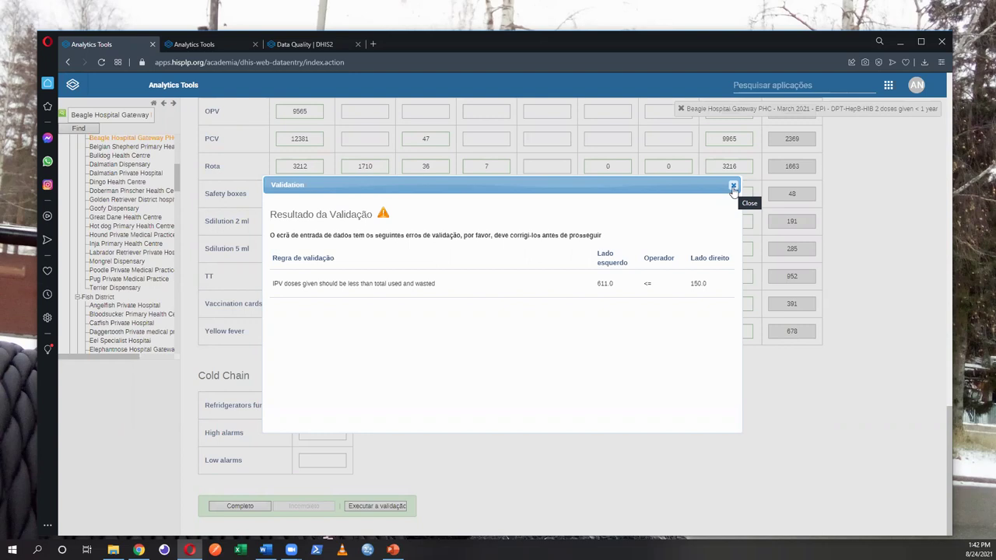
click(732, 188)
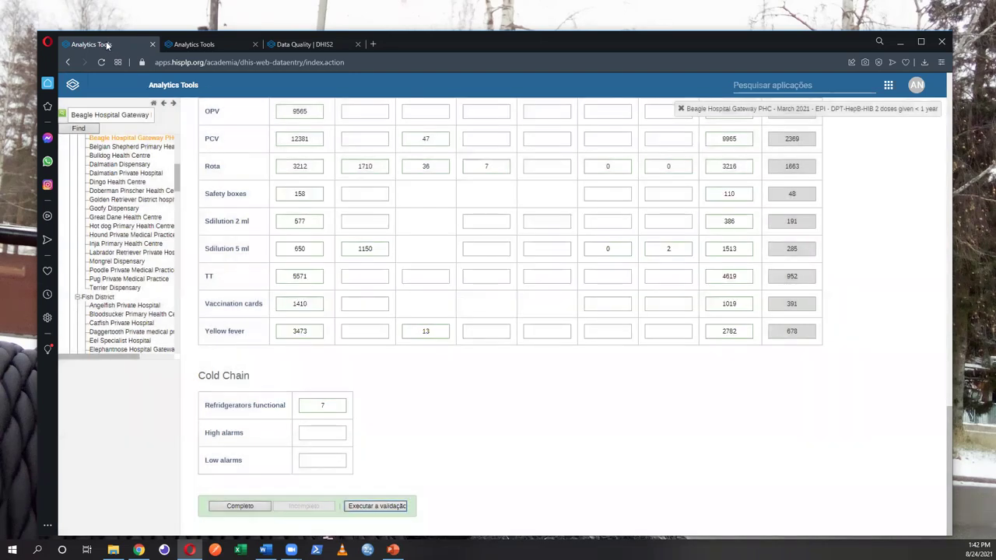
Duplicate the browser tab holding the Imunização data entry form
key(ctrl+Tab)
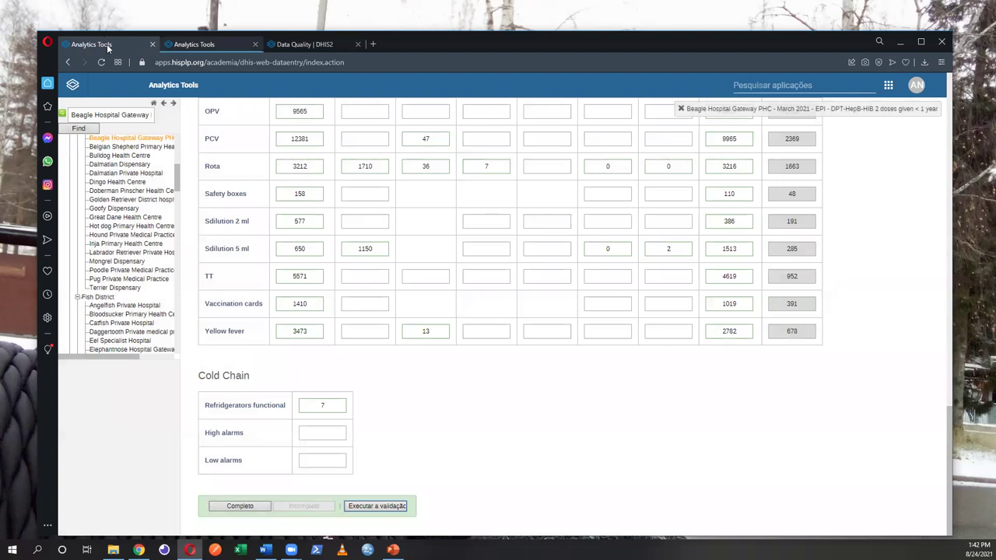
click(106, 44)
key(ctrl+Tab)
right_click(107, 46)
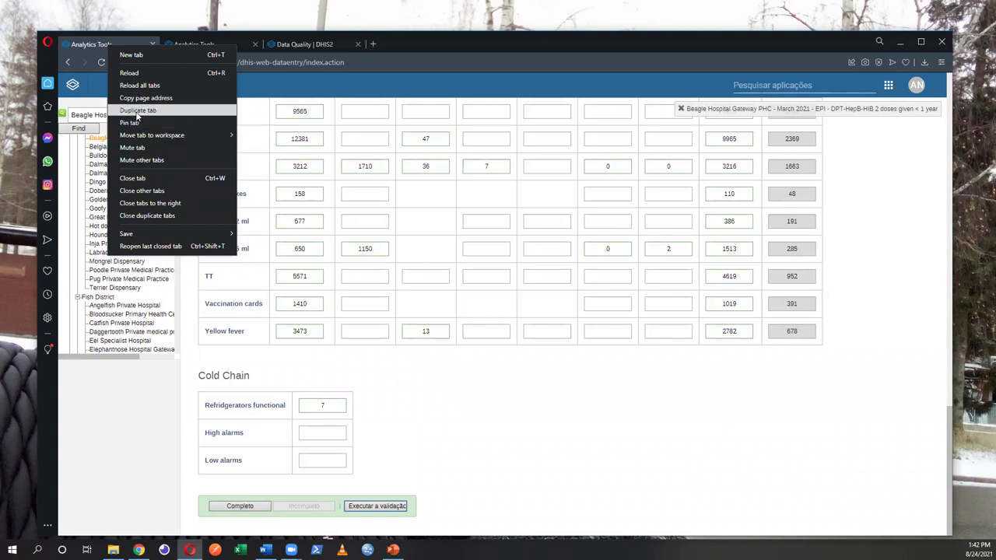
click(137, 111)
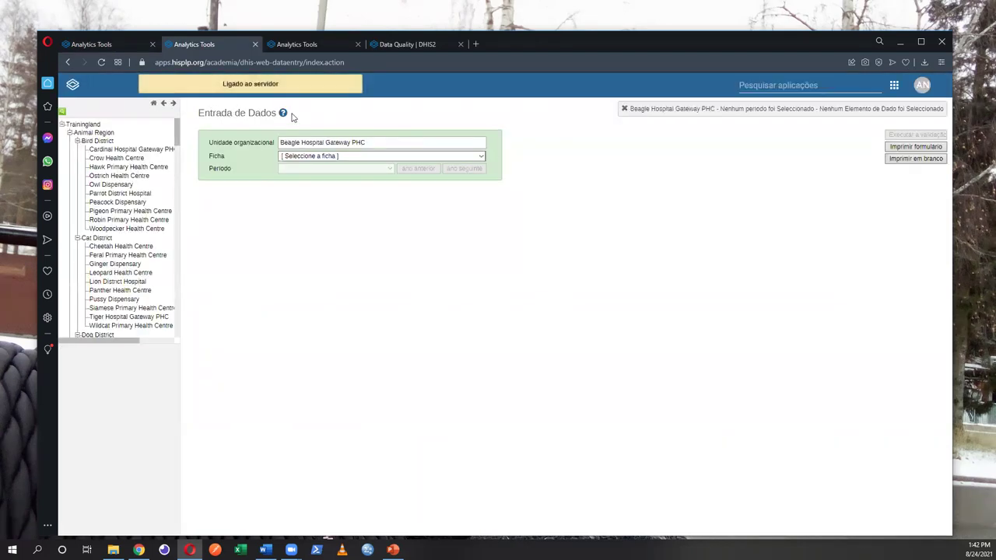
Open the DTP-HepB-Hib 2 Dose threshold form for March 2021 in the duplicated tab and inspect its threshold value
click(477, 157)
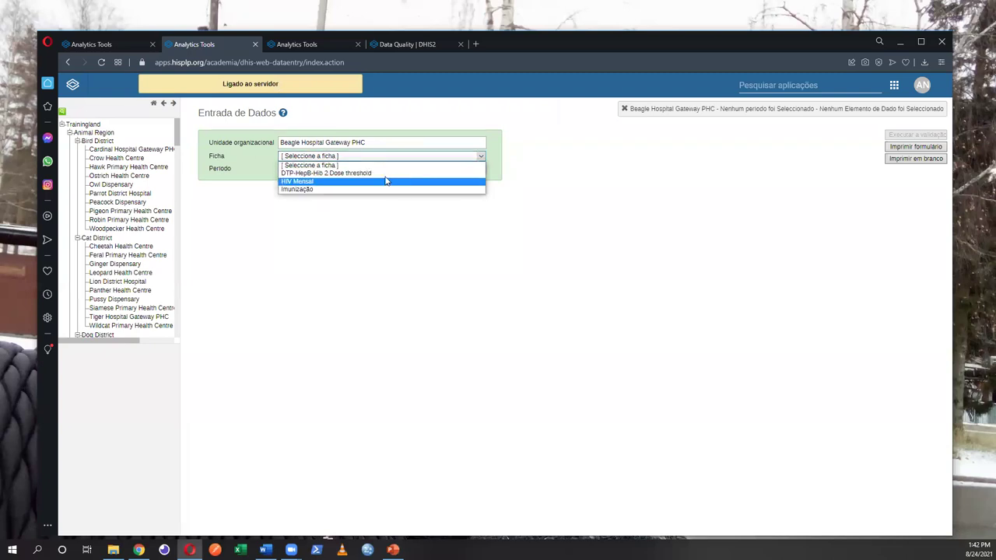
click(374, 174)
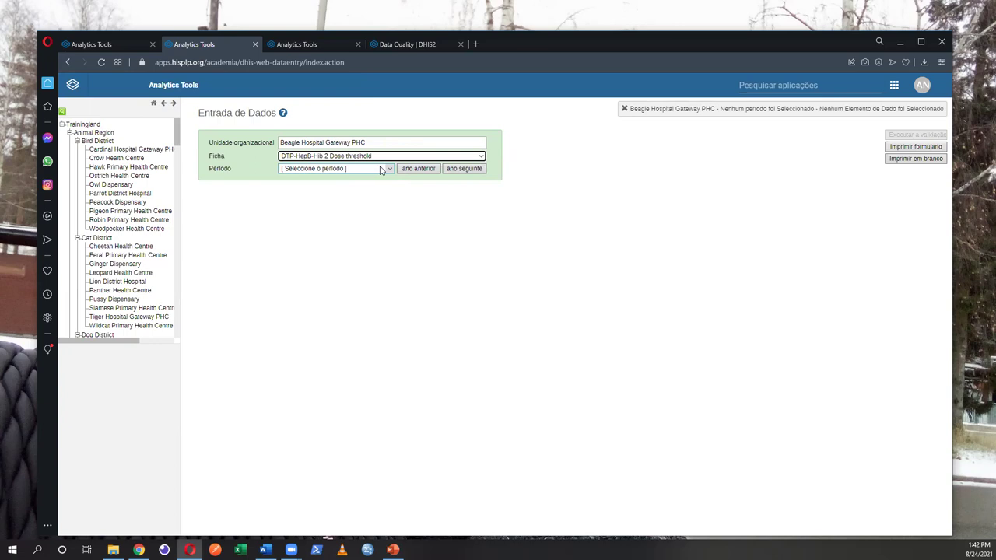
click(387, 169)
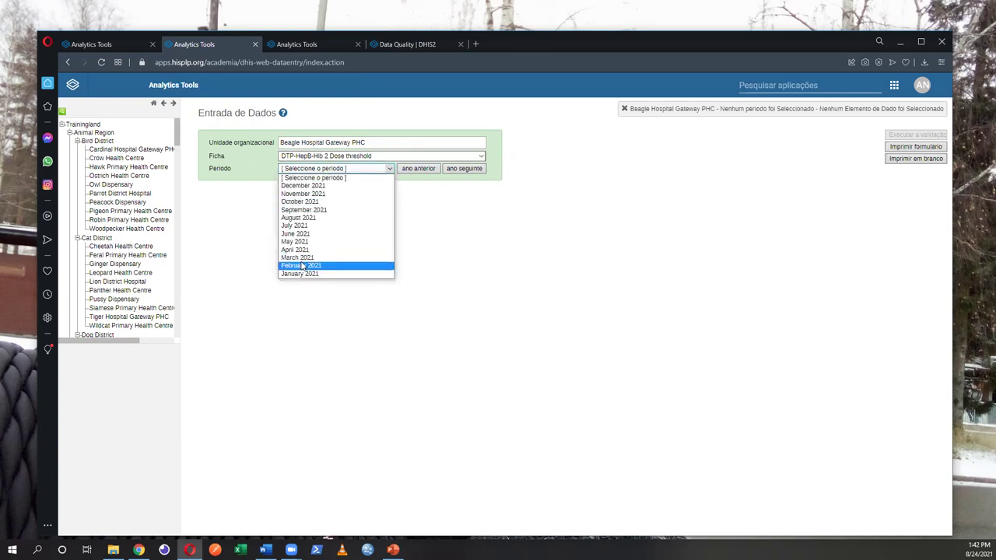
click(305, 257)
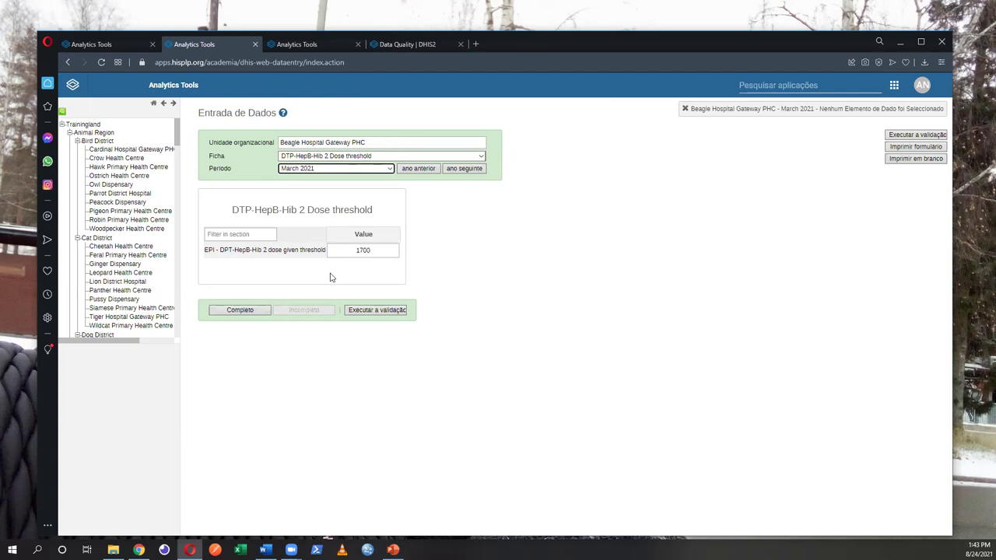
click(383, 250)
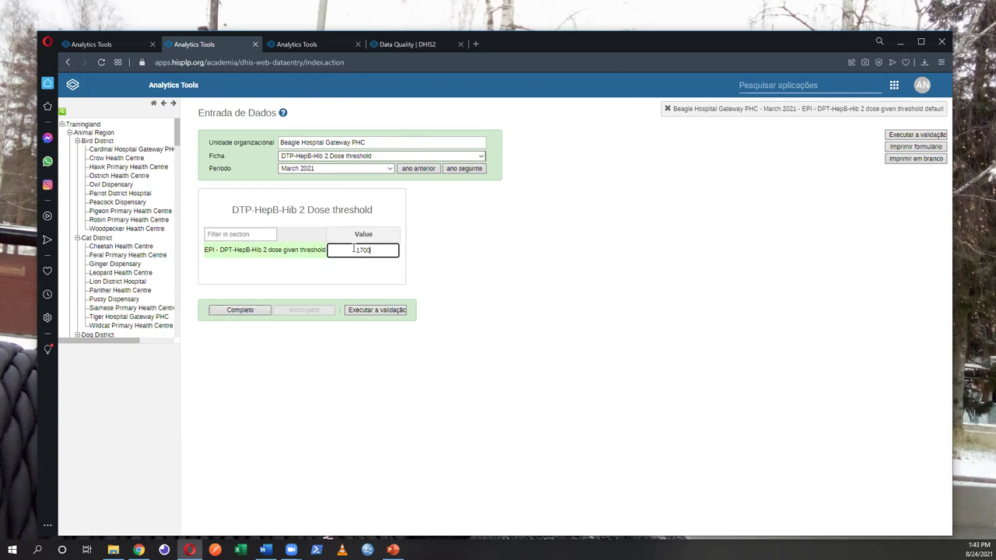
click(354, 249)
Compare the DPT-HepB-HIB 2 total in the Imunização form with the value in the dose threshold form
click(99, 45)
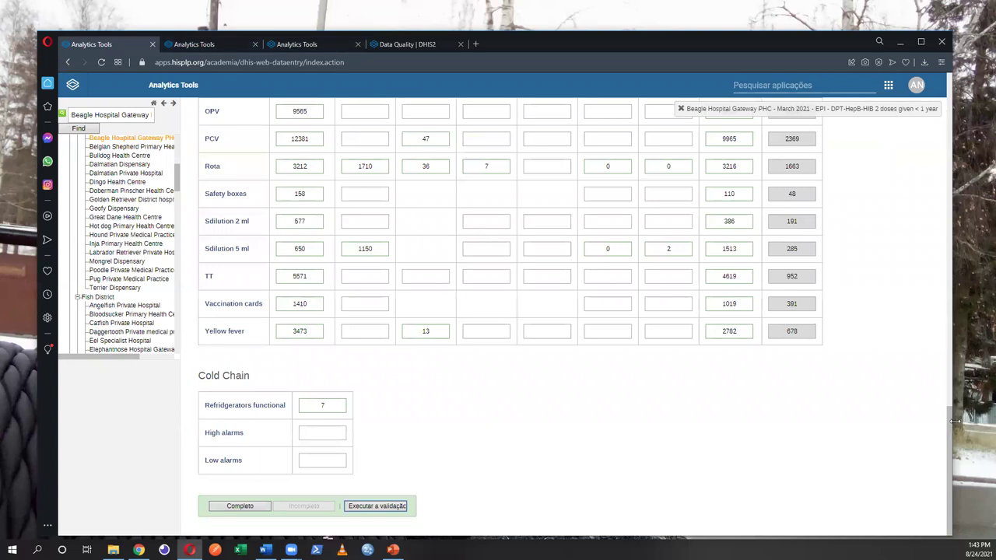
drag(949, 441, 936, 338)
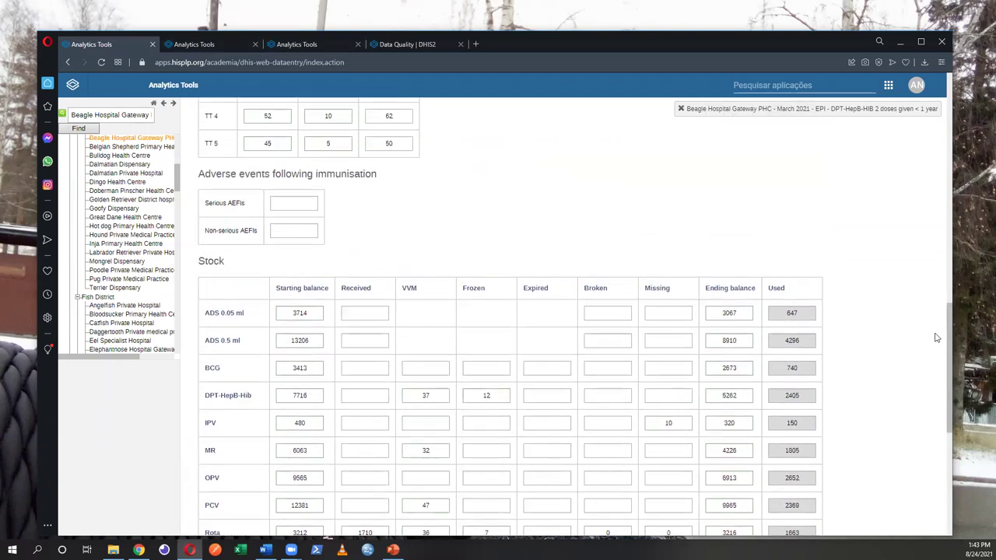
drag(936, 337, 887, 163)
key(End)
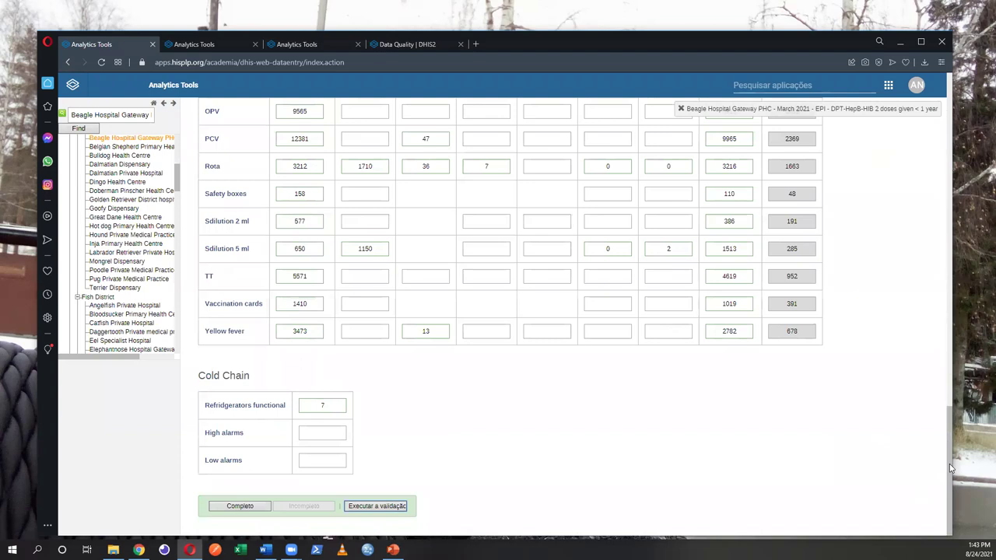
scroll(918, 377, up, 1)
scroll(902, 234, up, 20)
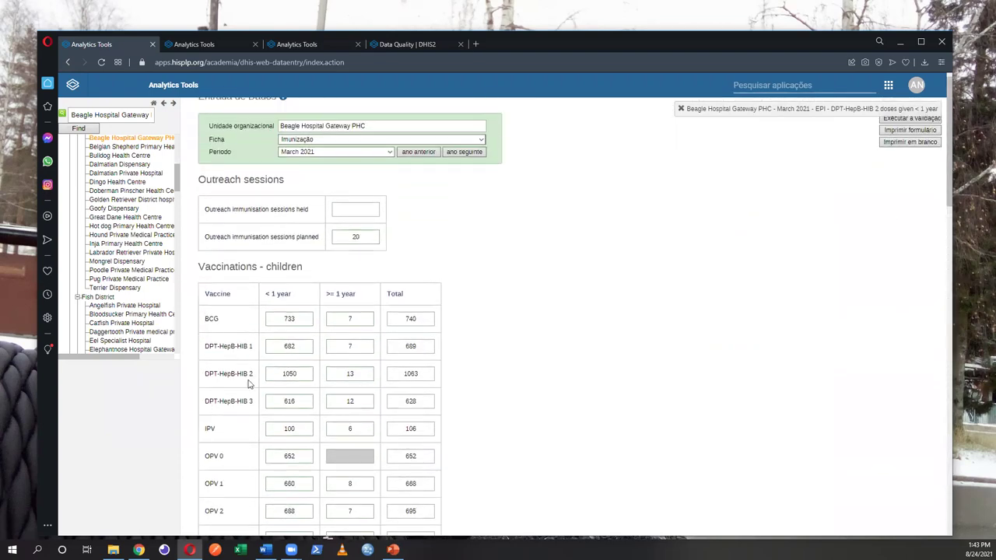
click(427, 373)
click(199, 45)
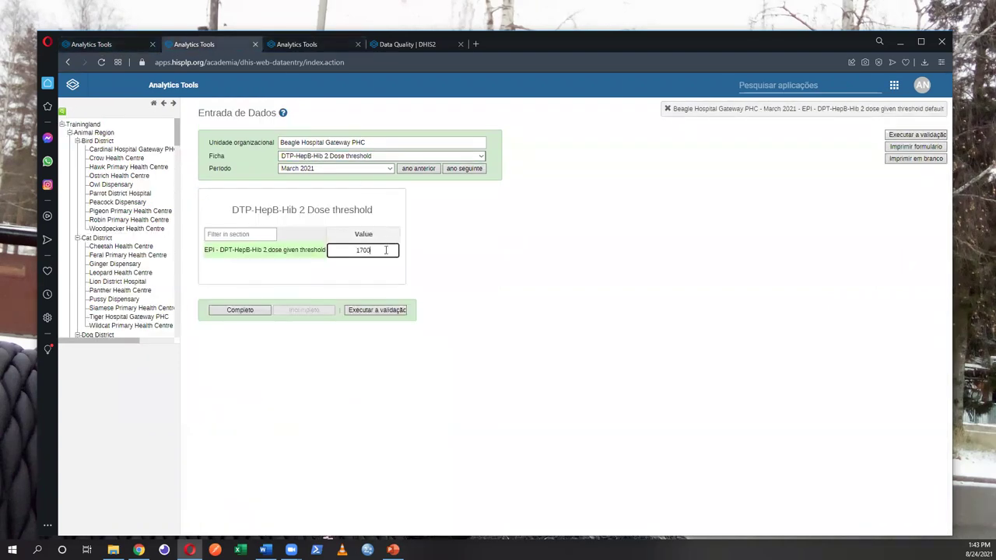
click(95, 45)
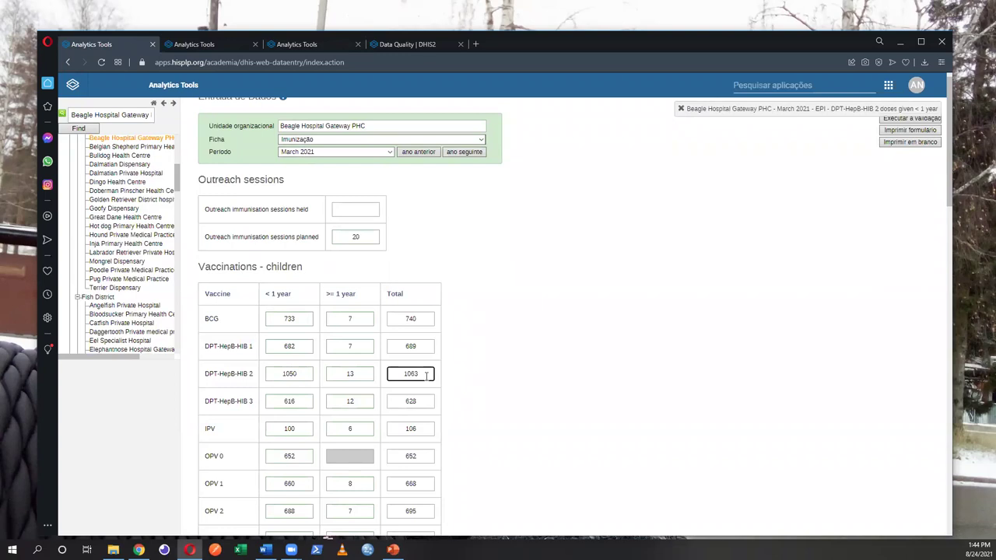
click(201, 44)
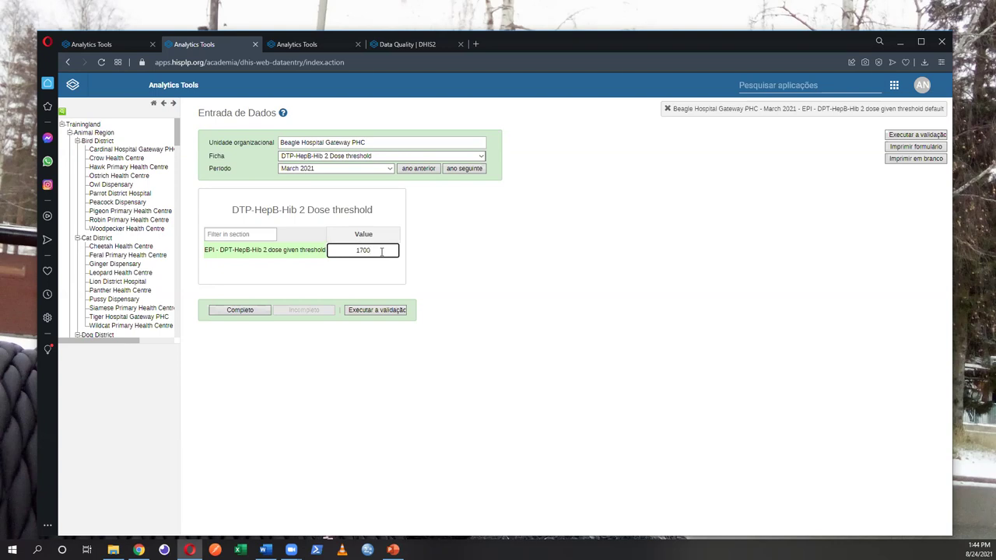
Set the EPI - DPT-HepB-Hib 2 dose given threshold value for March 2021 to 1000
key(BackSpace)
key(BackSpace)
key(BackSpace)
text(000)
click(370, 278)
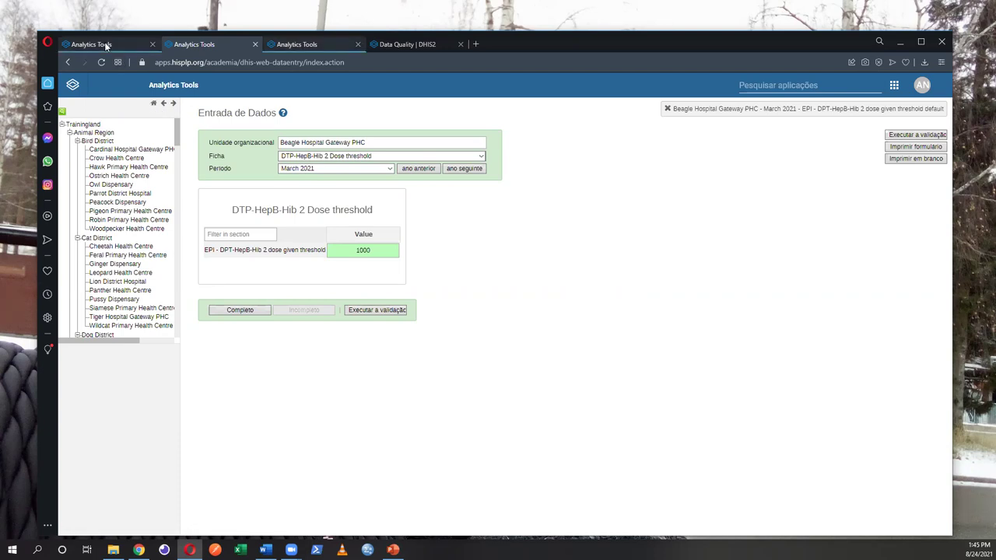
Rerun the validation on the Imunização form, review the violated rules against the new threshold, and close the result
click(106, 46)
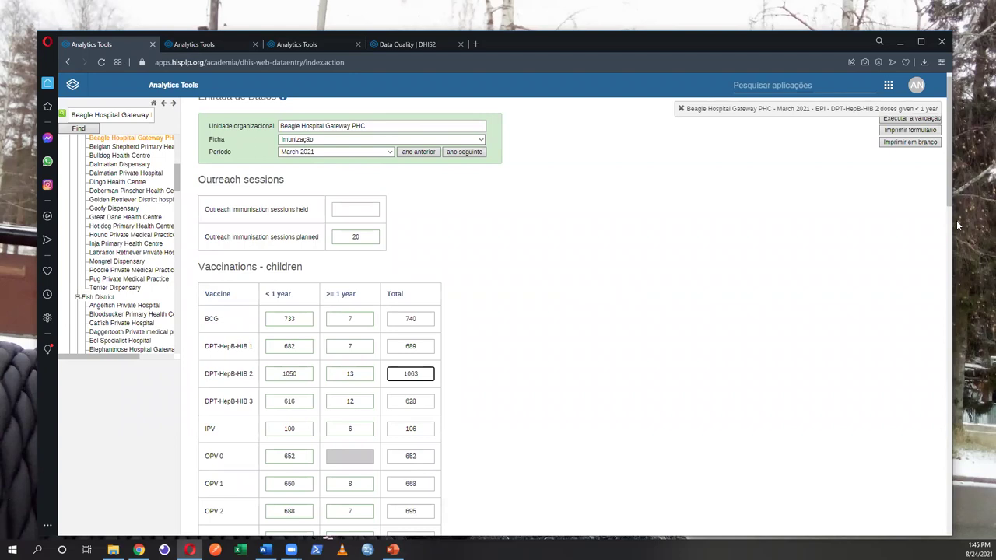
key(ctrl+t)
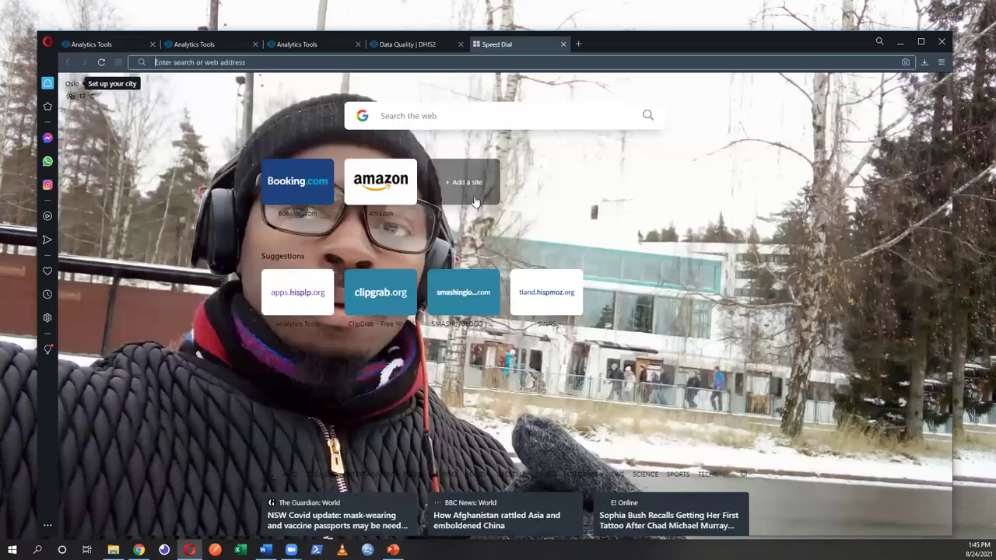
click(109, 44)
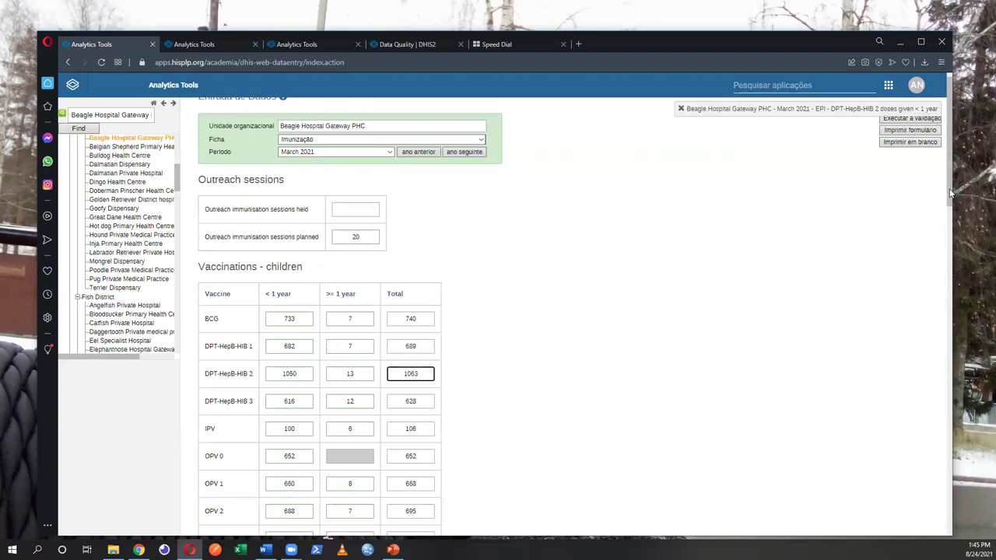
scroll(949, 194, down, 3)
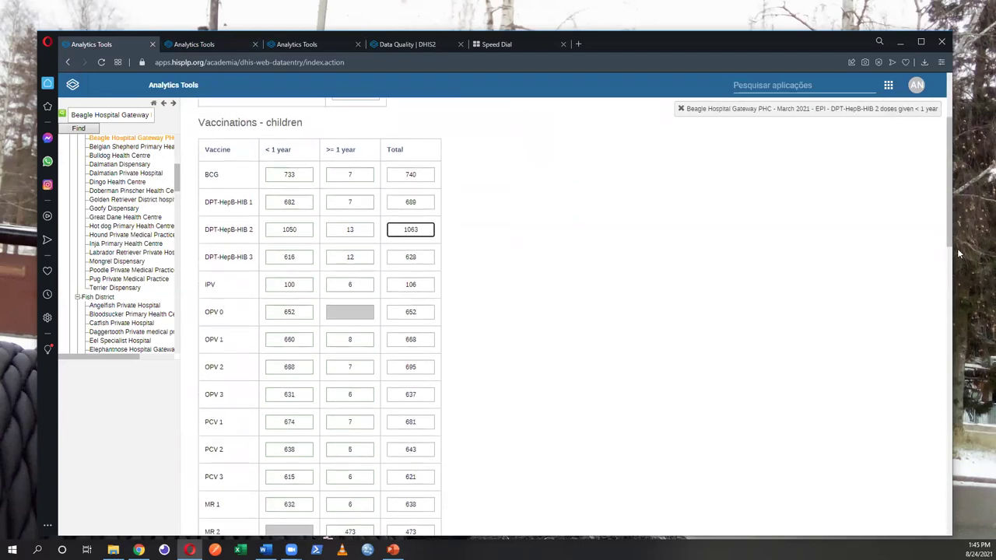
scroll(949, 194, up, 4)
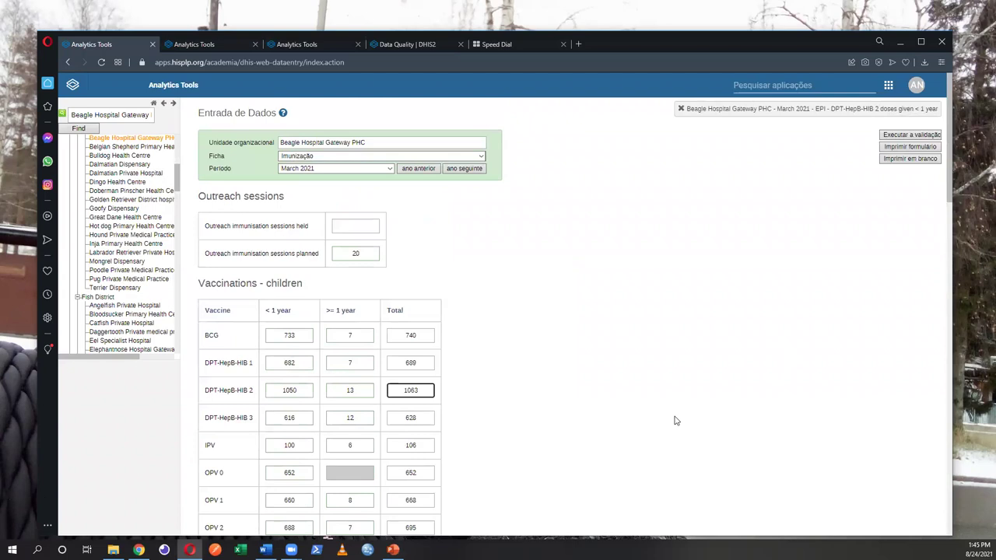
click(899, 136)
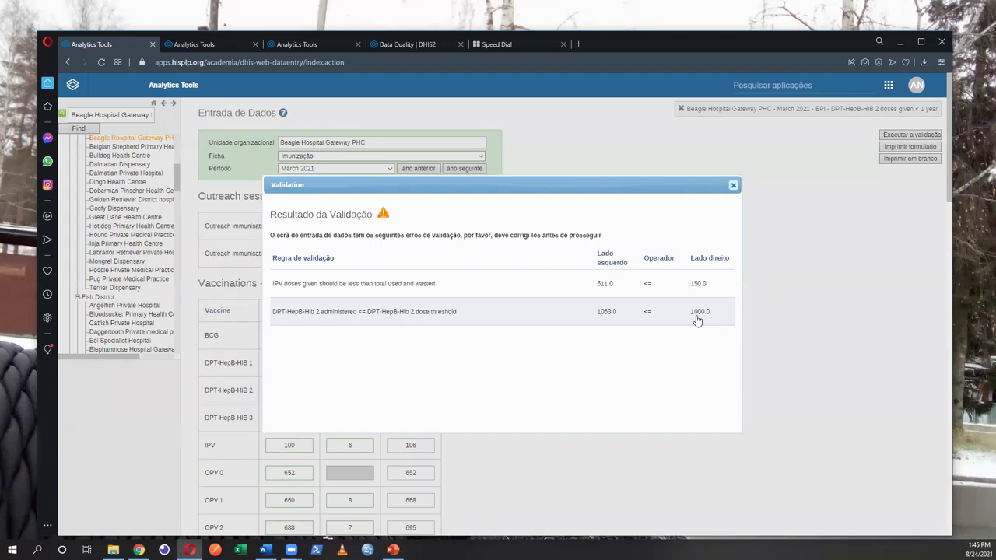
click(732, 187)
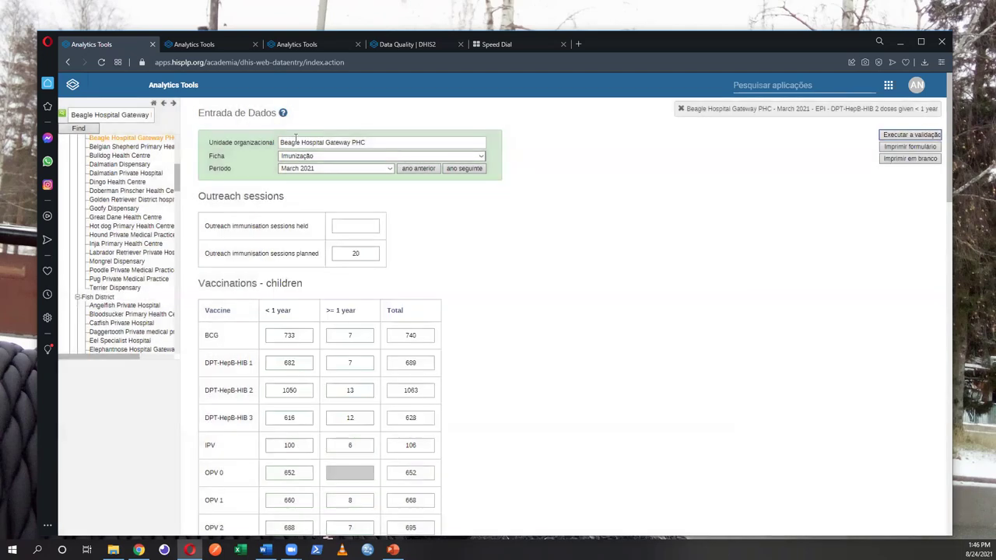
Open the validation rule analysis of the Qualidade de Dados app in the tab holding the duplicate threshold form
click(194, 45)
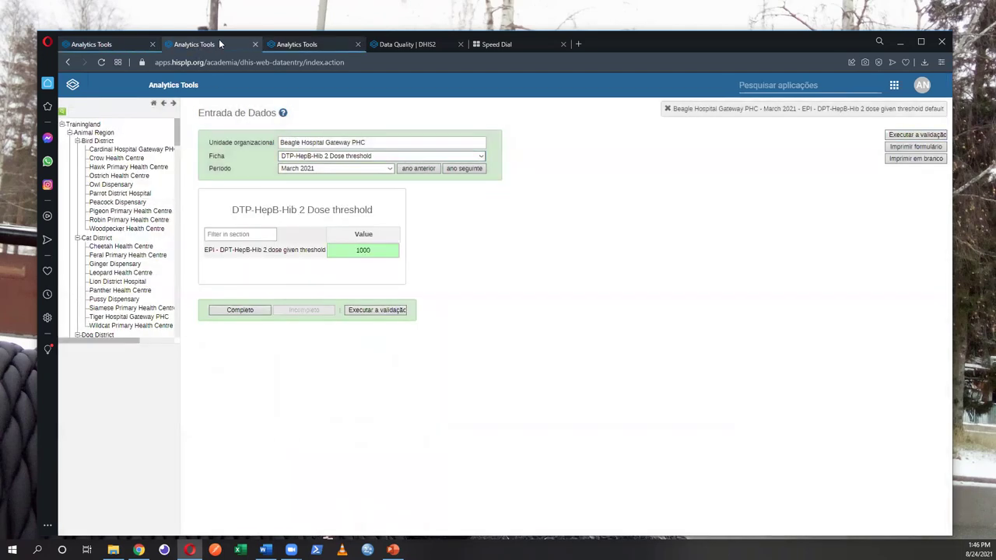
click(297, 44)
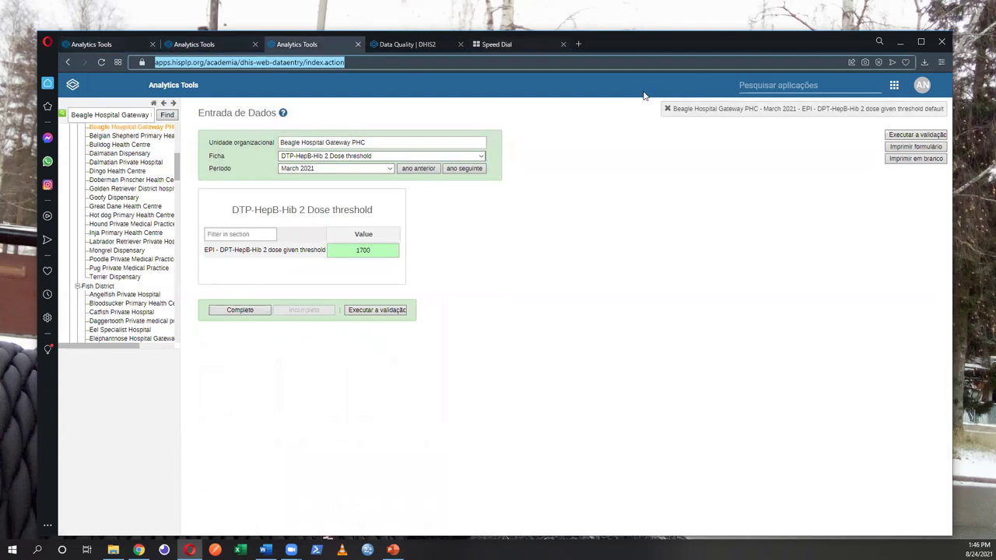
click(894, 86)
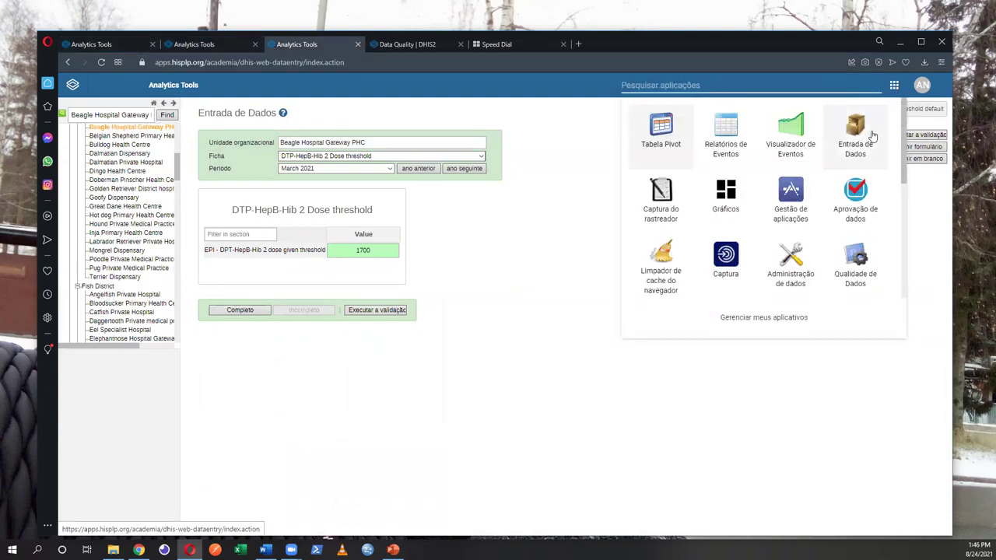
click(860, 265)
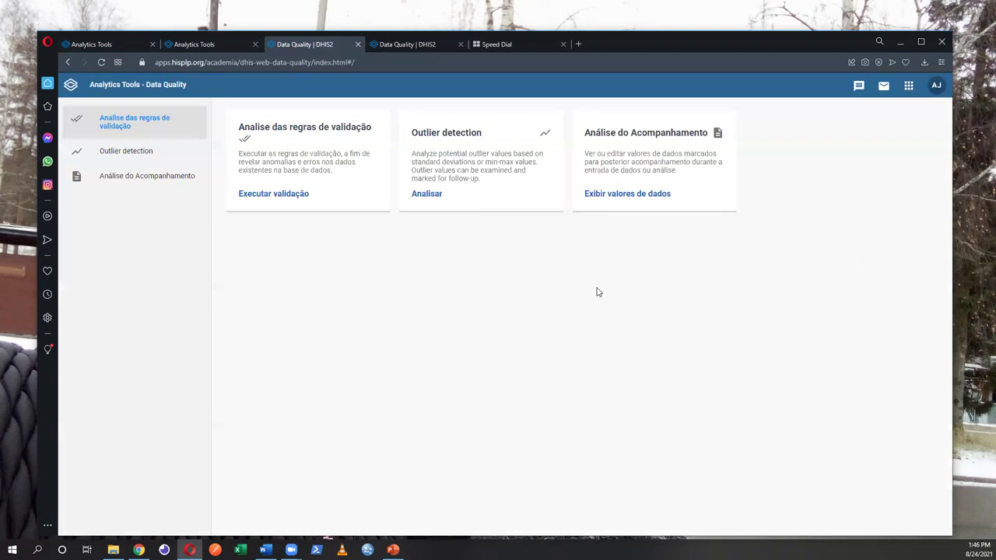
click(272, 199)
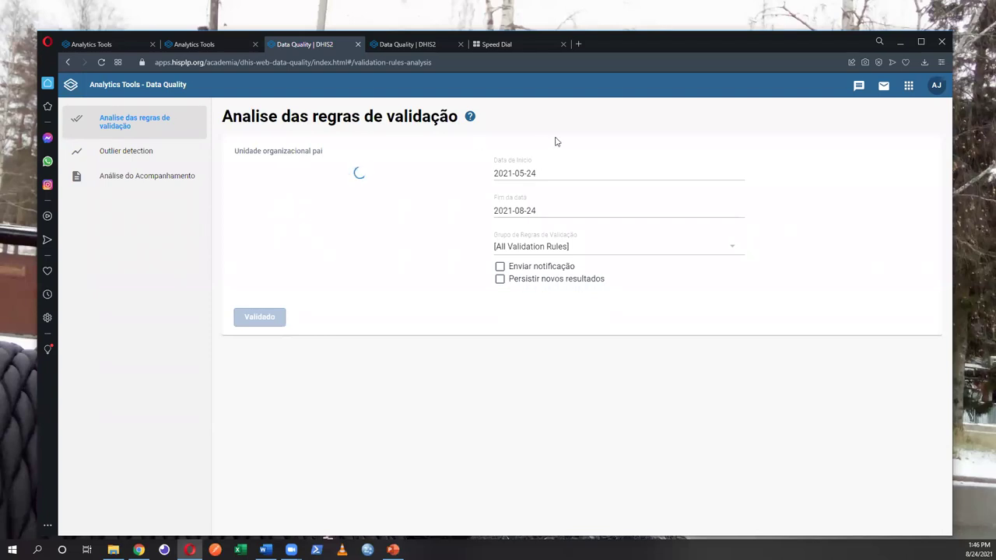
Set the start date of the validation rule analysis to 2021-03-01
click(526, 175)
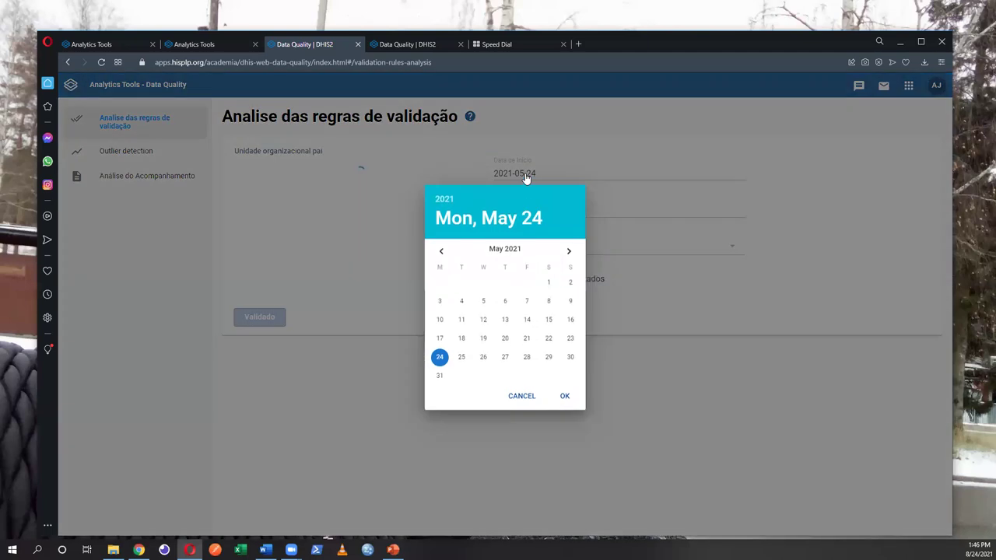
click(443, 259)
click(441, 259)
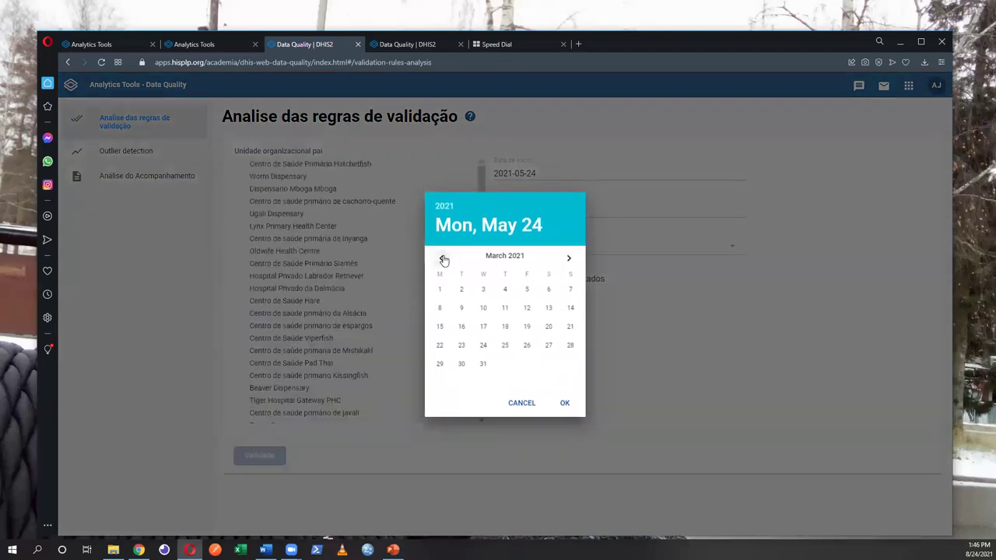
click(439, 290)
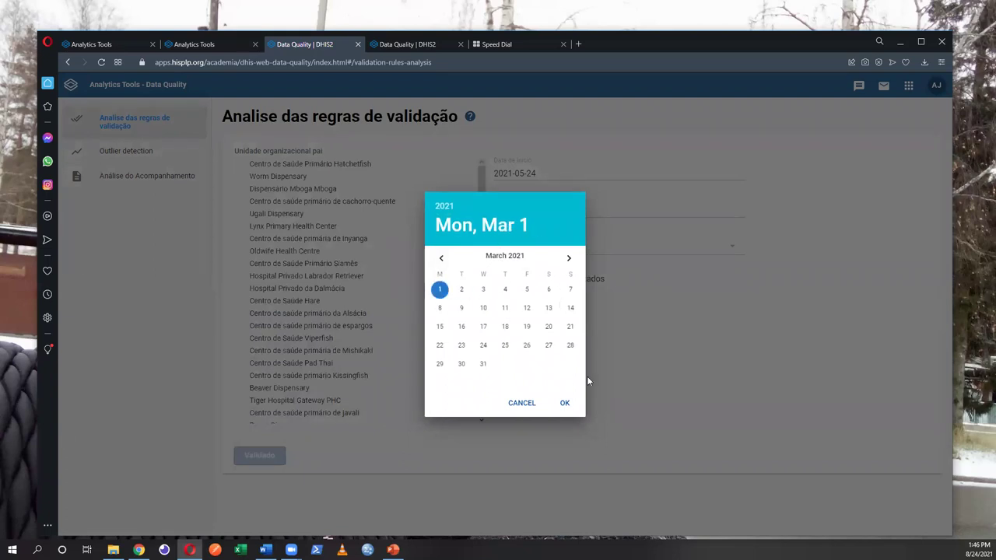
click(568, 404)
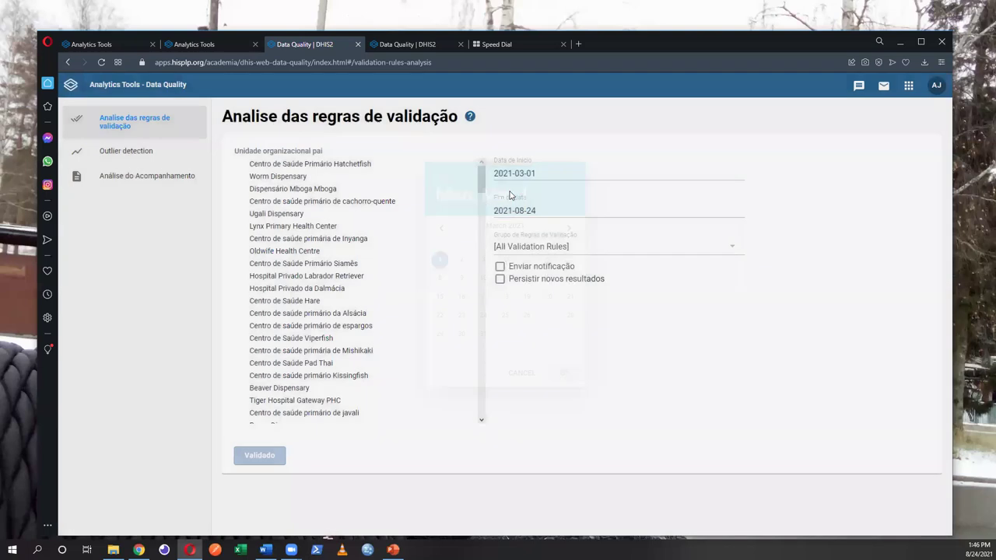
Set the end date of the validation rule analysis to 2021-04-01
click(523, 214)
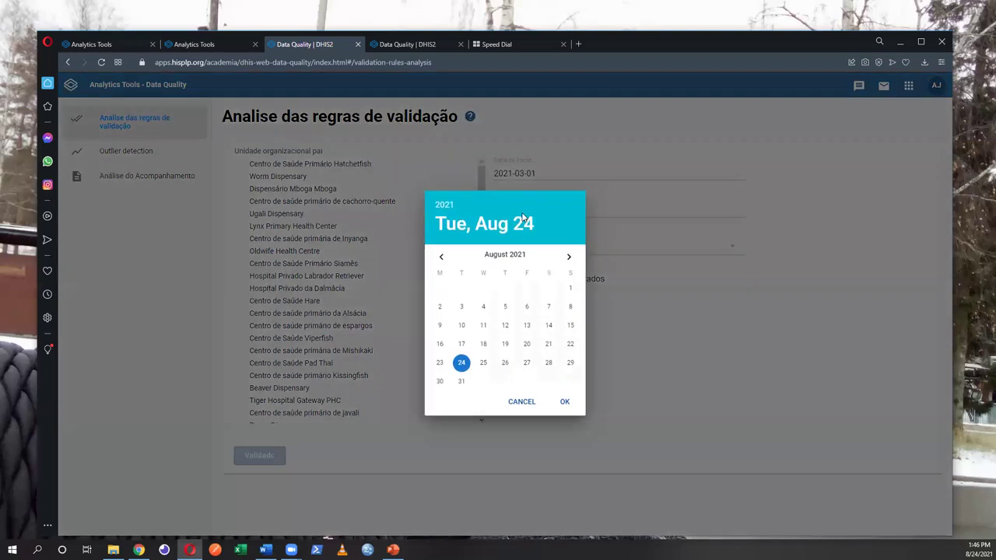
click(441, 259)
click(441, 259)
click(441, 259)
click(441, 262)
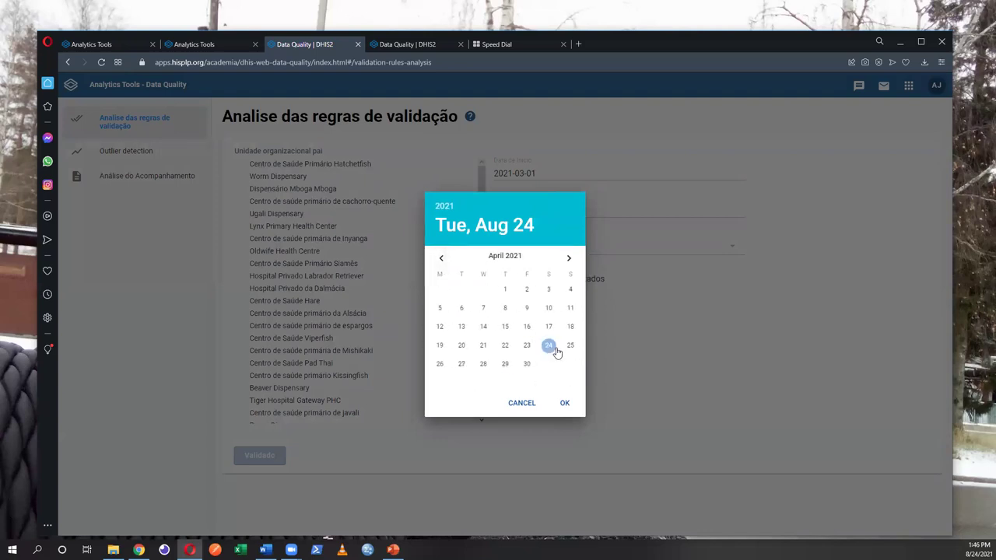
click(506, 291)
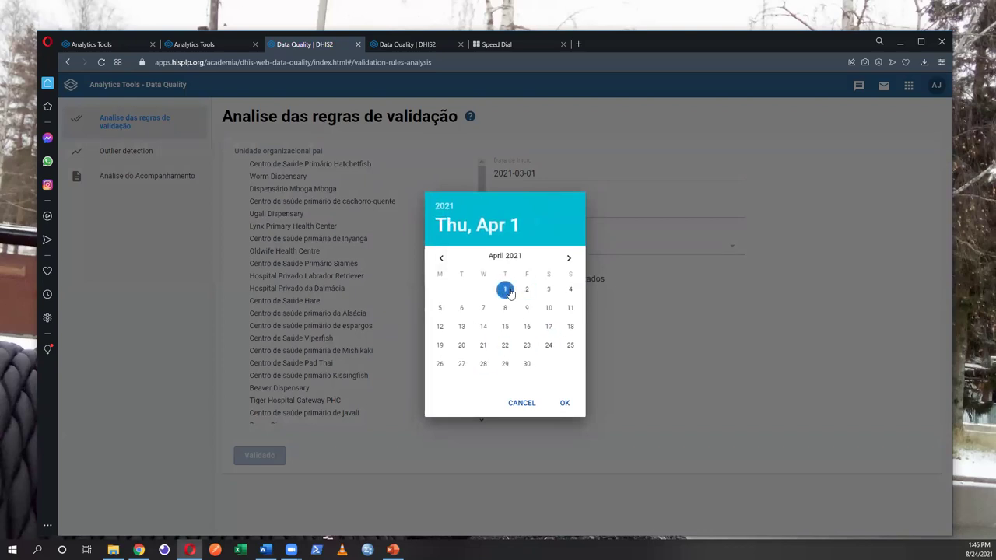
click(570, 405)
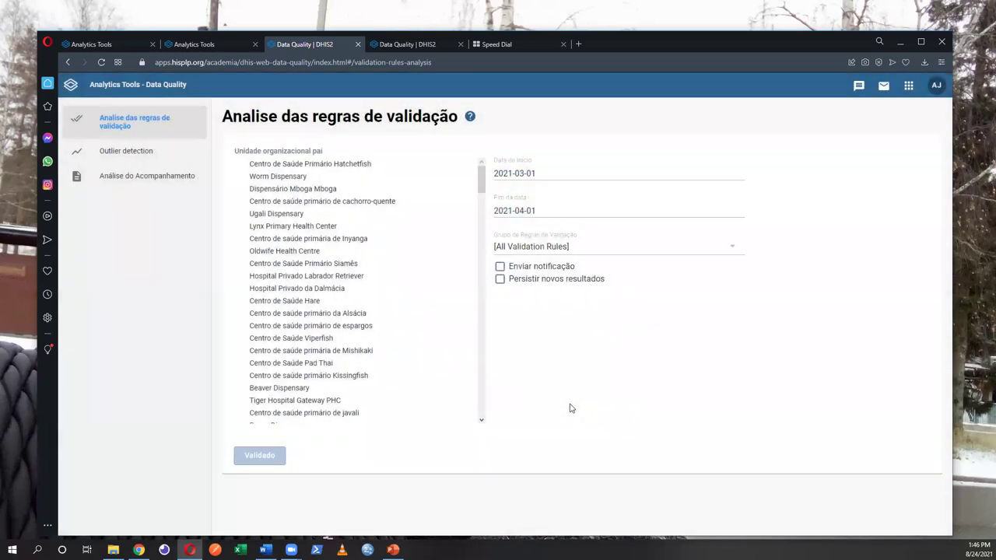
Choose the Limiares de imunização validation rule group and Trainingland as the parent organisation unit
click(554, 248)
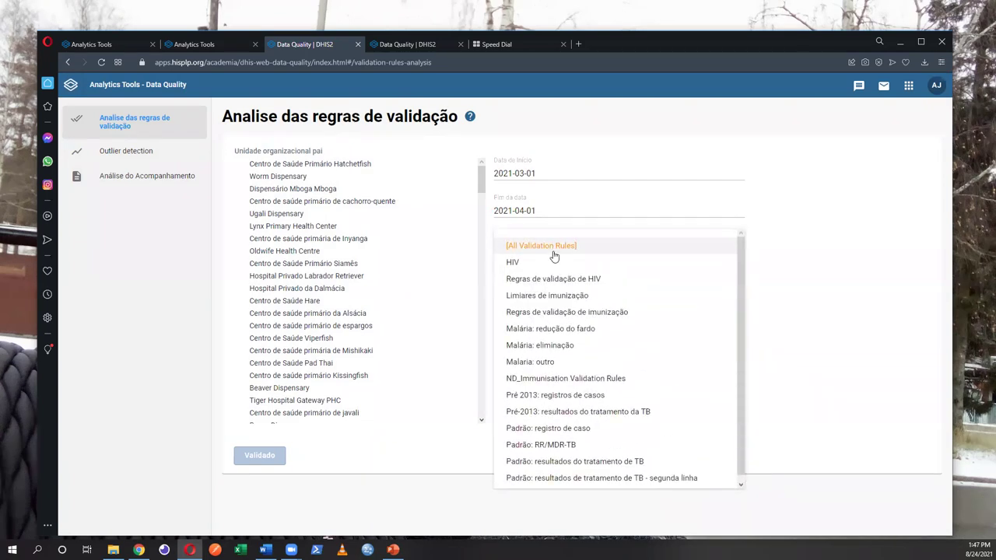
click(568, 300)
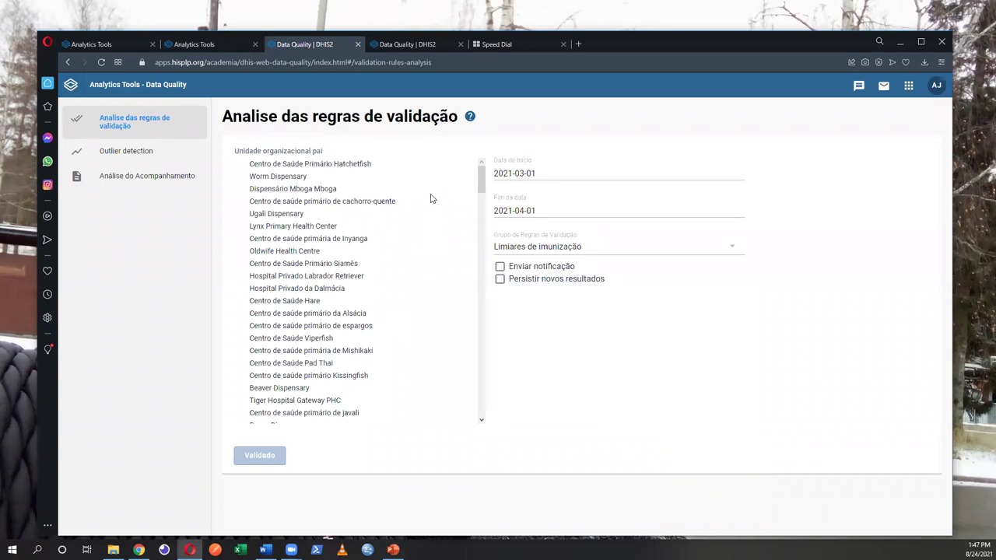
drag(482, 181, 492, 247)
click(266, 240)
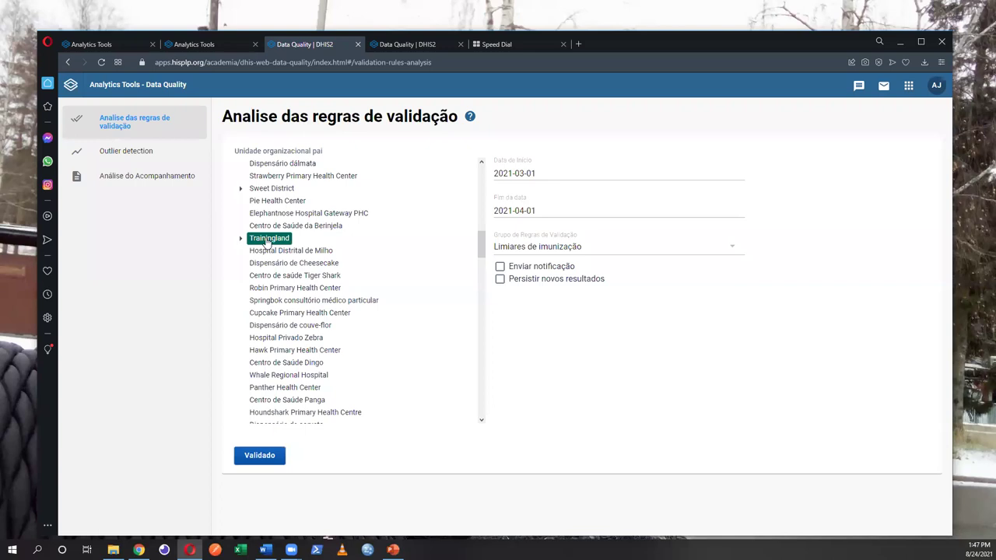
Run the validation rule analysis, review the listed threshold violations, and return to the analysis settings
click(257, 461)
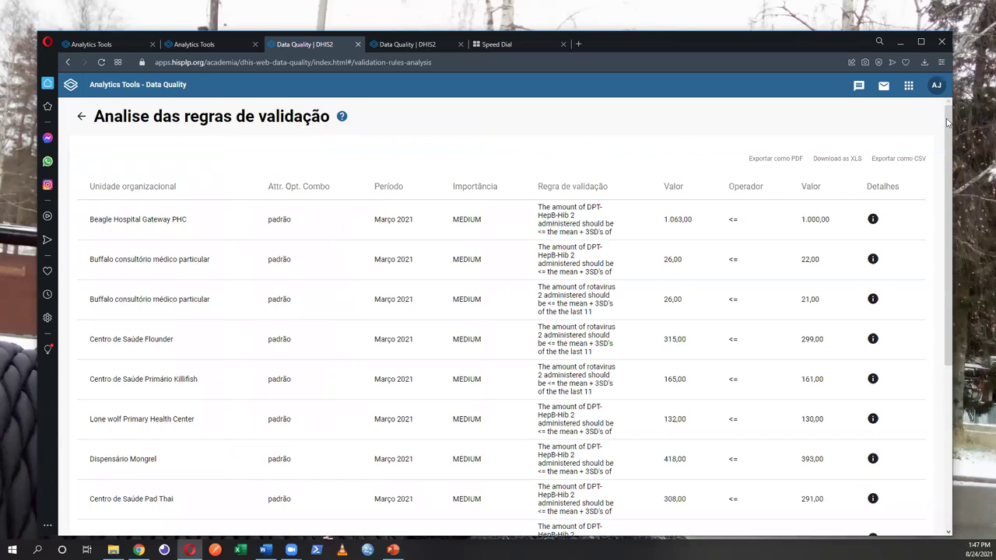
mouse_move(949, 136)
mouse_down()
mouse_move(957, 379)
mouse_move(960, 129)
mouse_up()
click(80, 119)
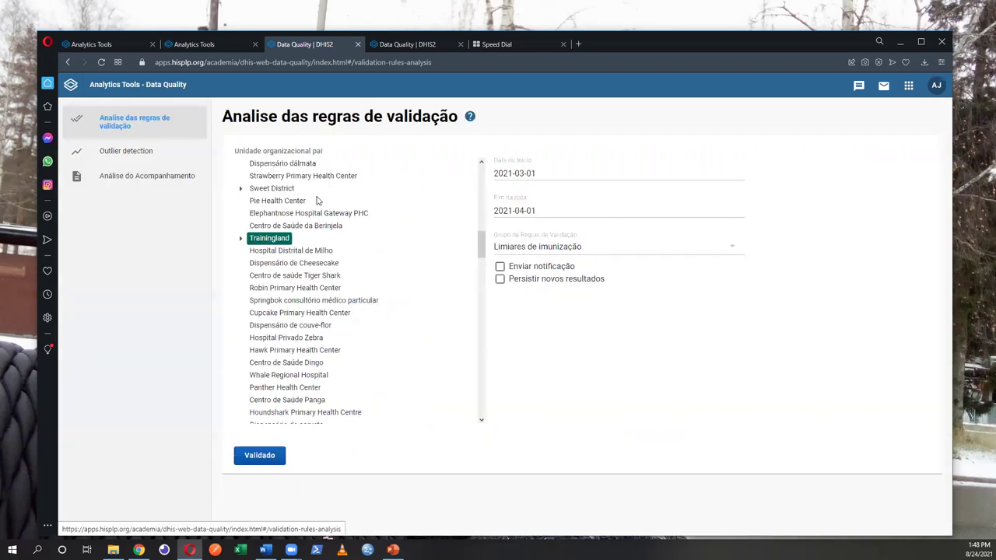
Browse the regions and districts under Trainingland in the organisation unit tree and return to the Imunização data entry form
click(241, 239)
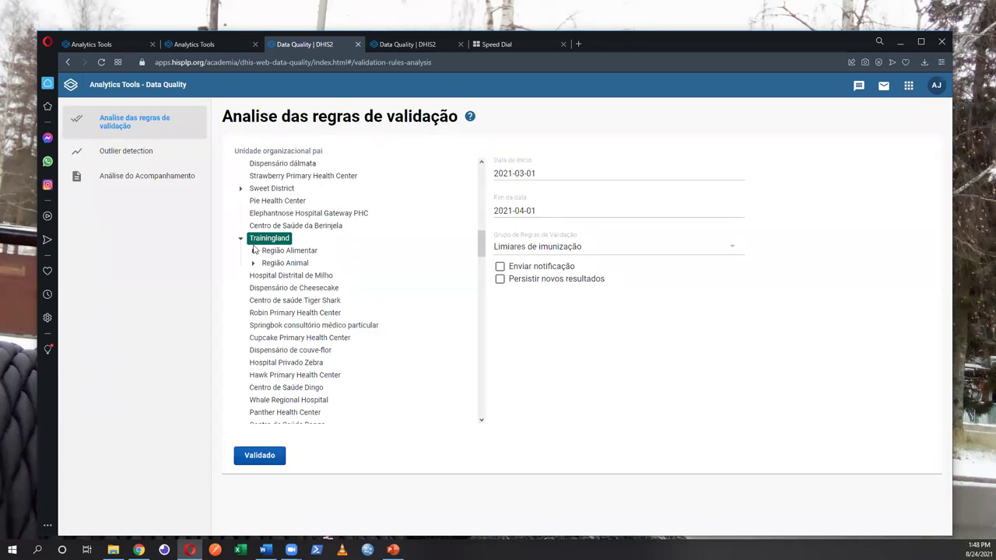
click(253, 250)
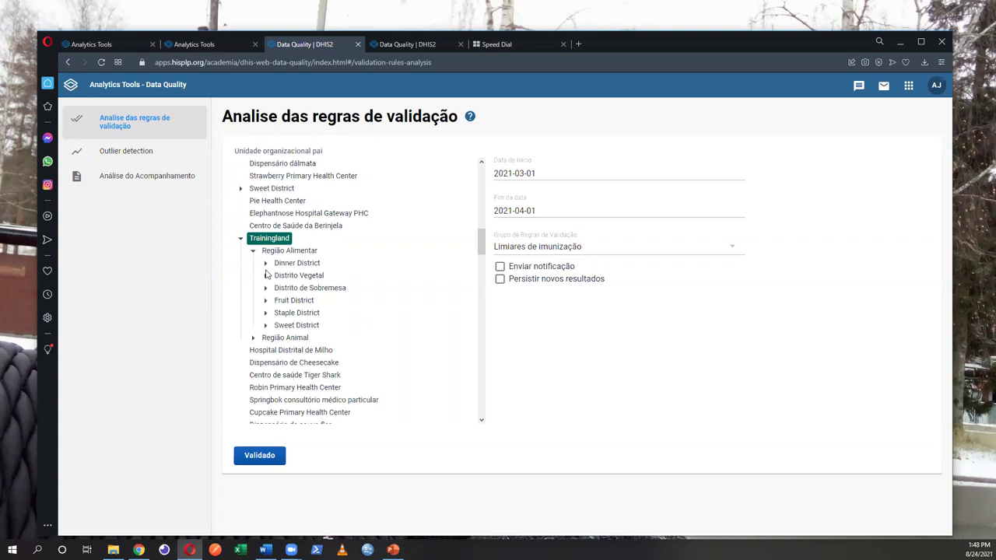
click(253, 251)
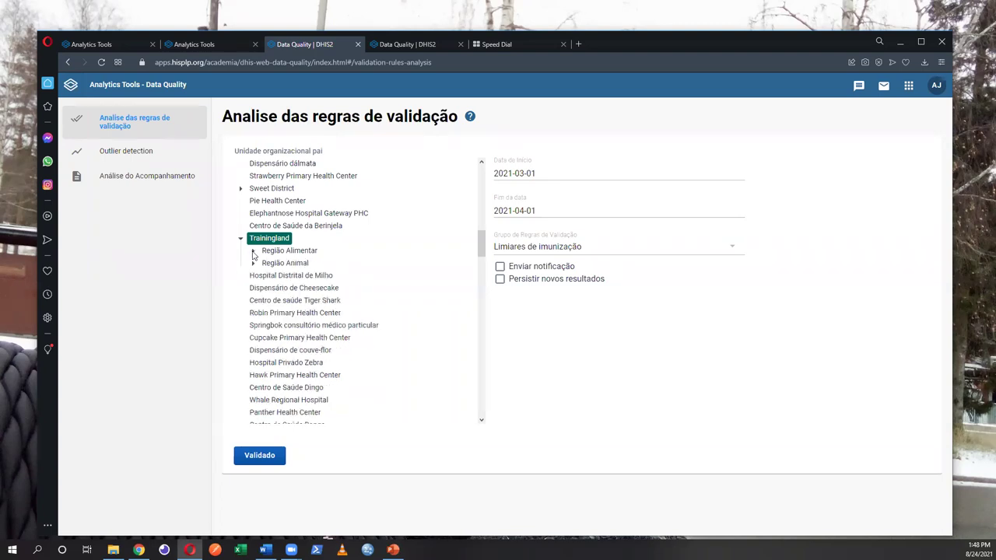
click(252, 263)
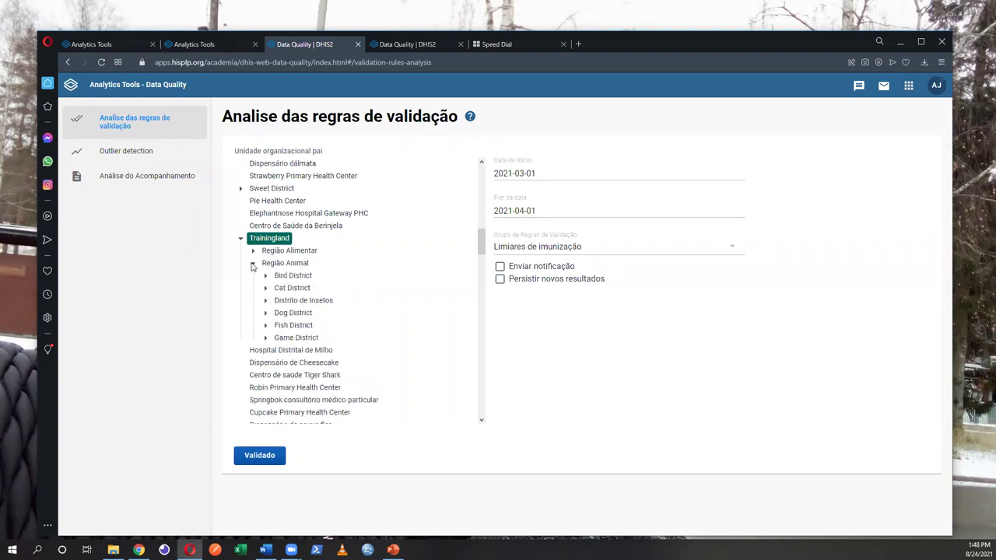
click(265, 301)
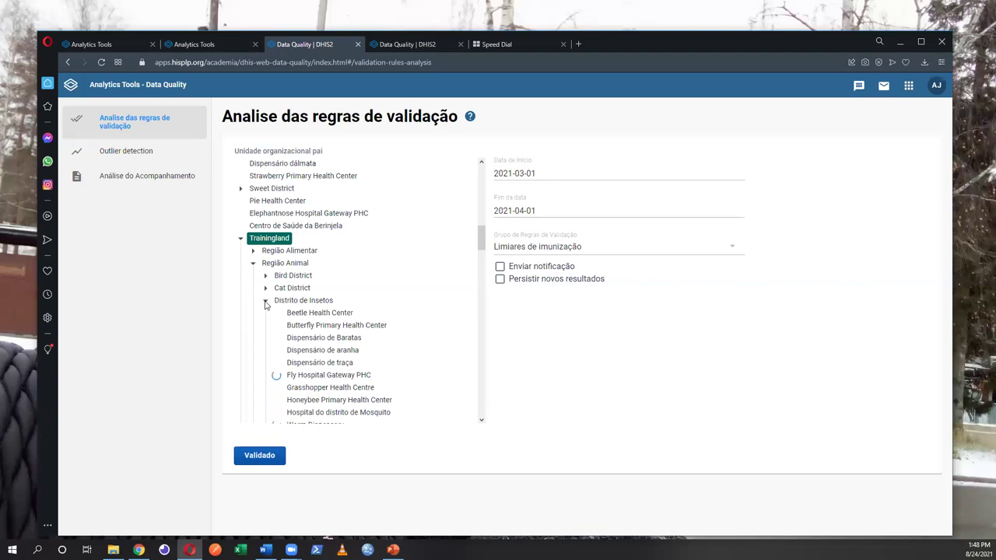
click(265, 302)
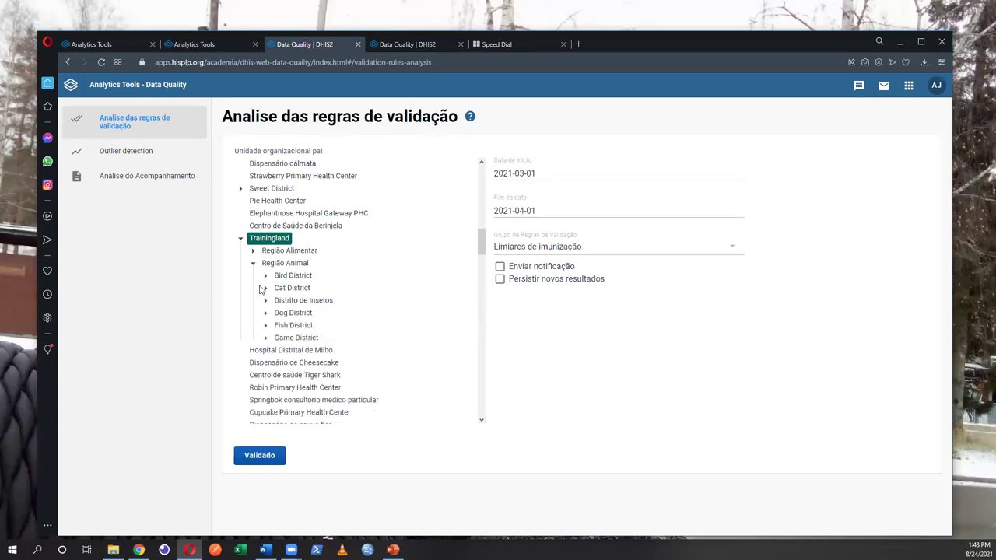
click(265, 288)
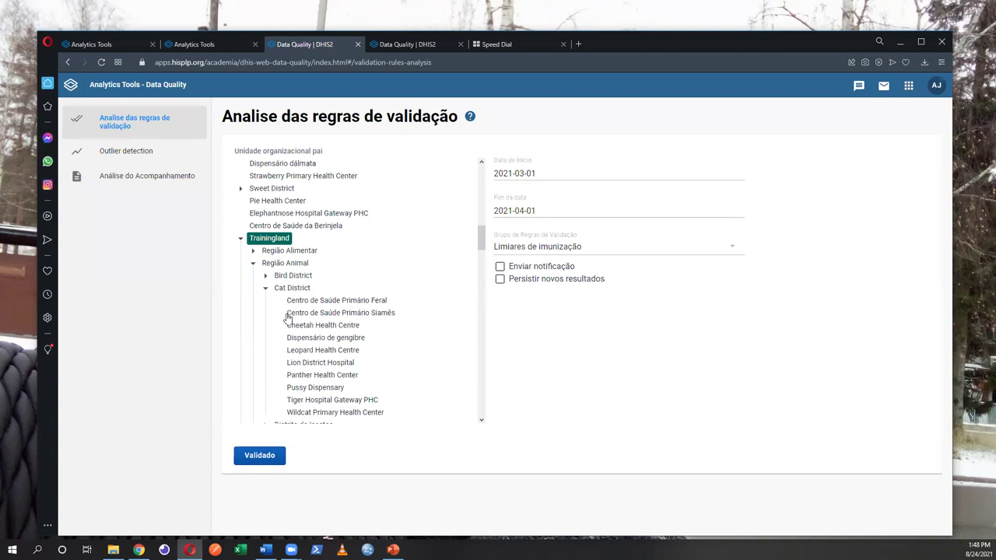
click(253, 263)
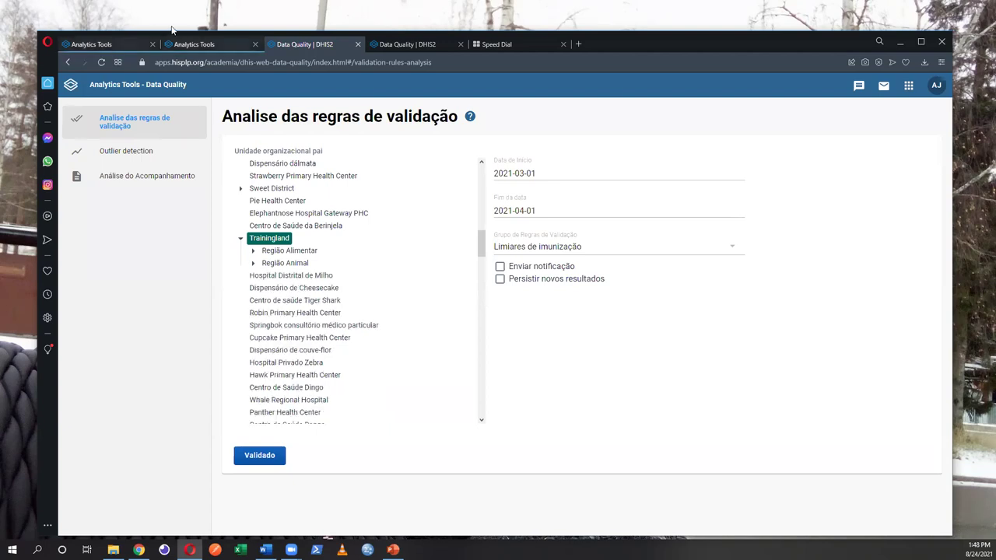
click(99, 44)
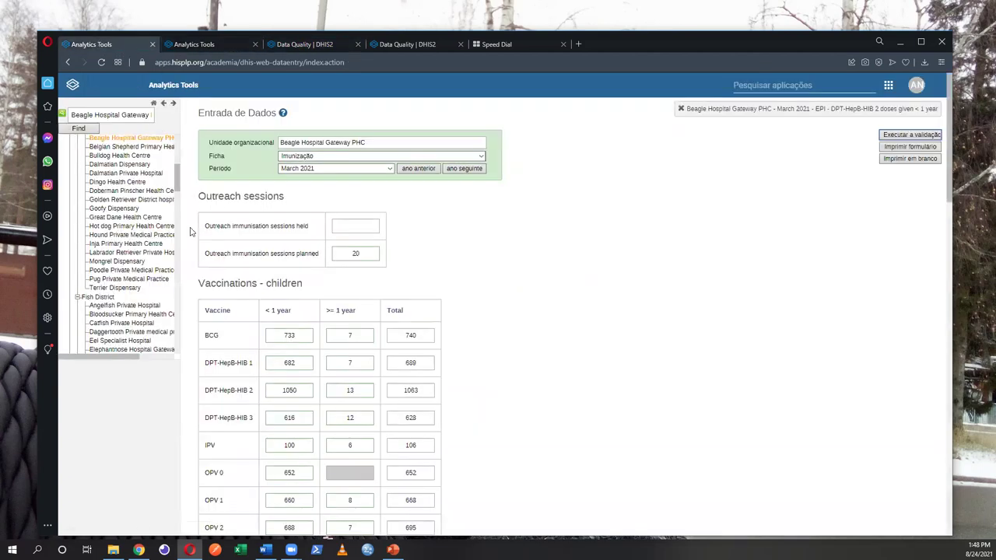
Compare the Região Animal districts in the analysis organisation unit tree with Beagle Hospital Gateway PHC's location in the data entry tree
click(207, 43)
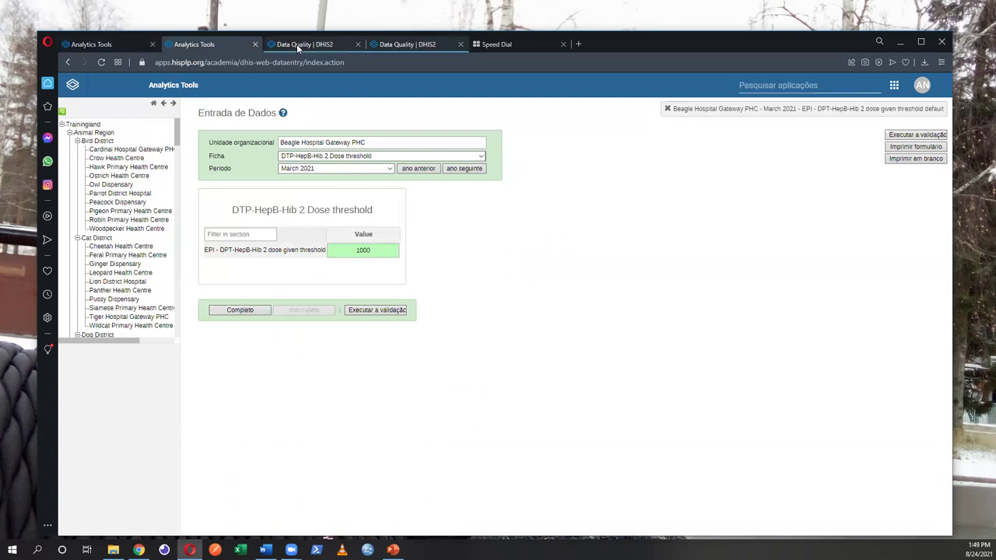
click(296, 43)
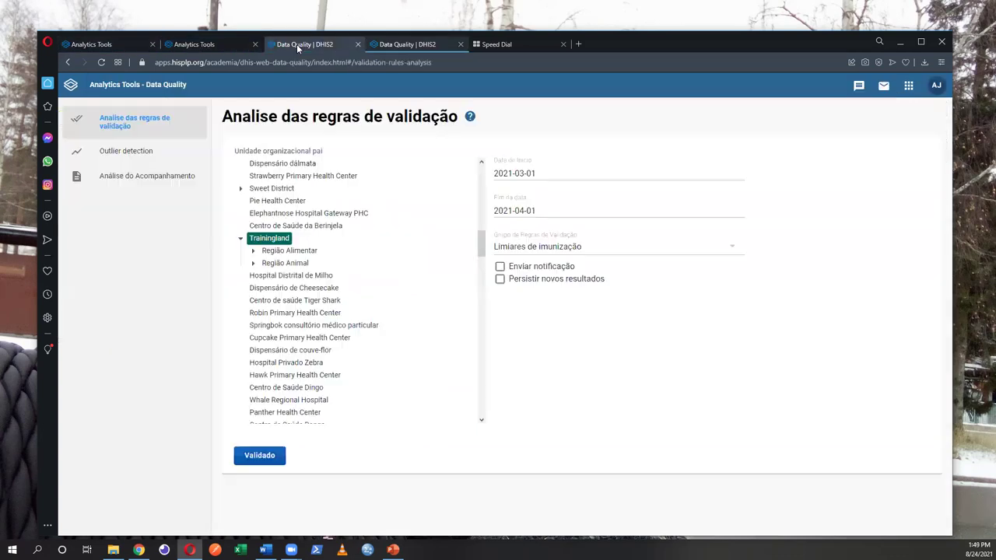
click(252, 264)
click(266, 276)
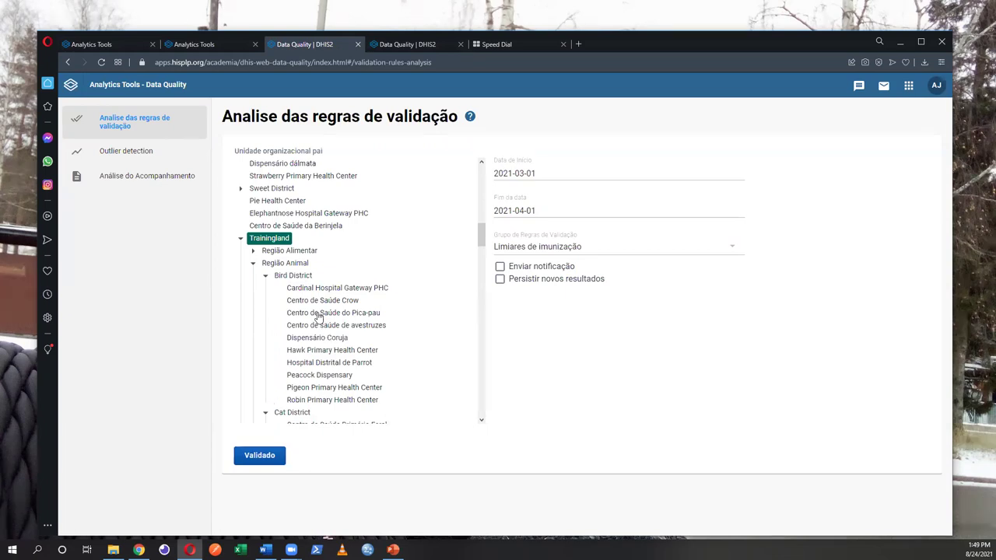
click(109, 46)
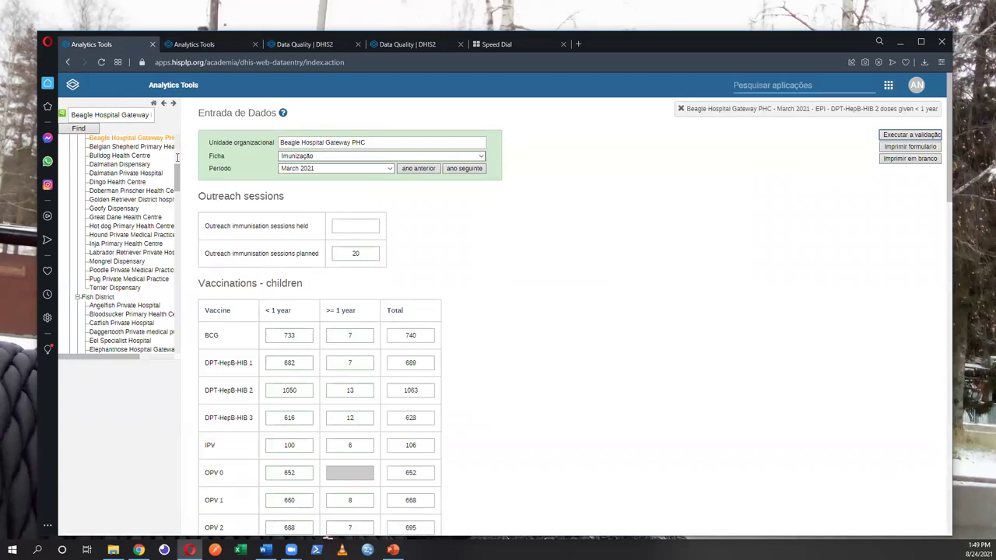
scroll(178, 157, up, 5)
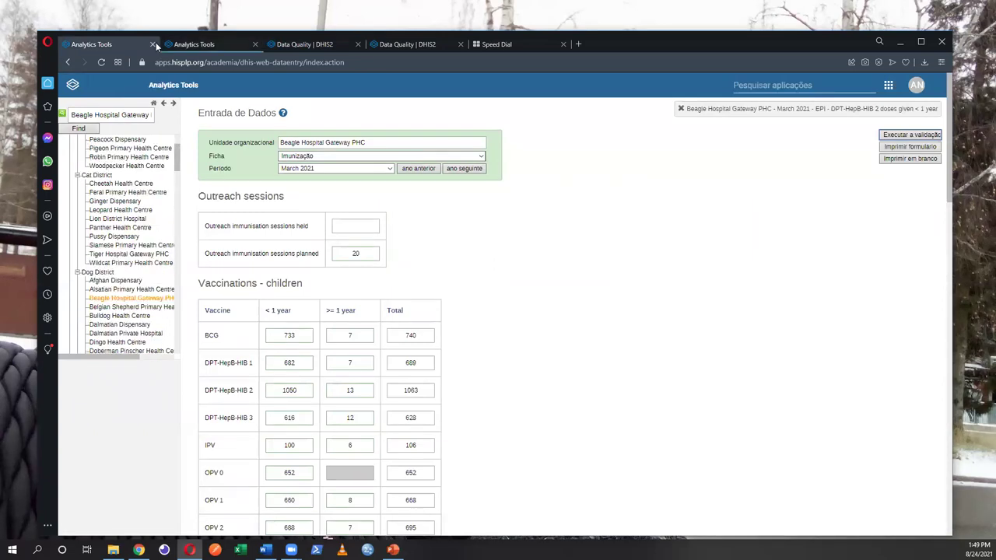
Select Beagle Hospital Gateway PHC in Dog District, Região Animal, as the parent organisation unit and run the validation rule analysis
click(296, 39)
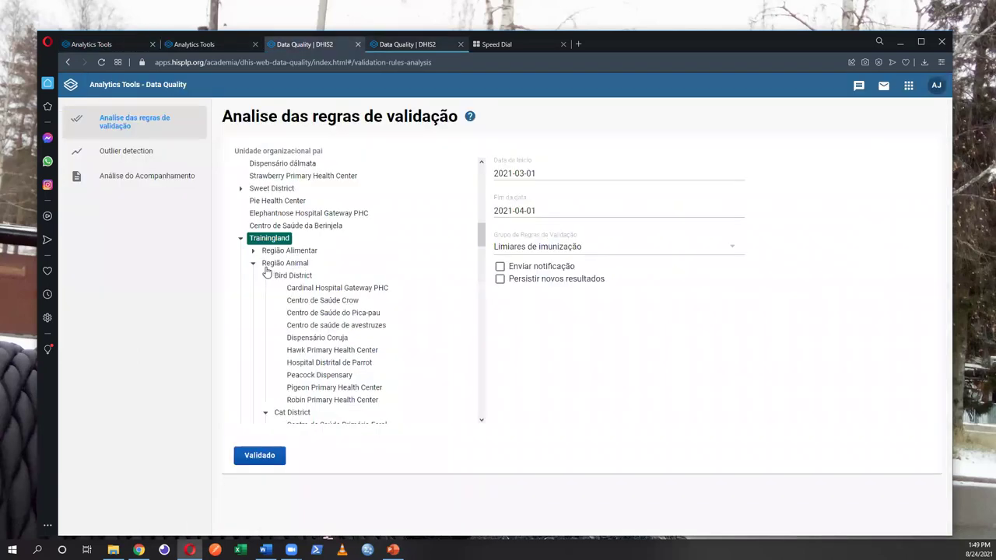
click(252, 266)
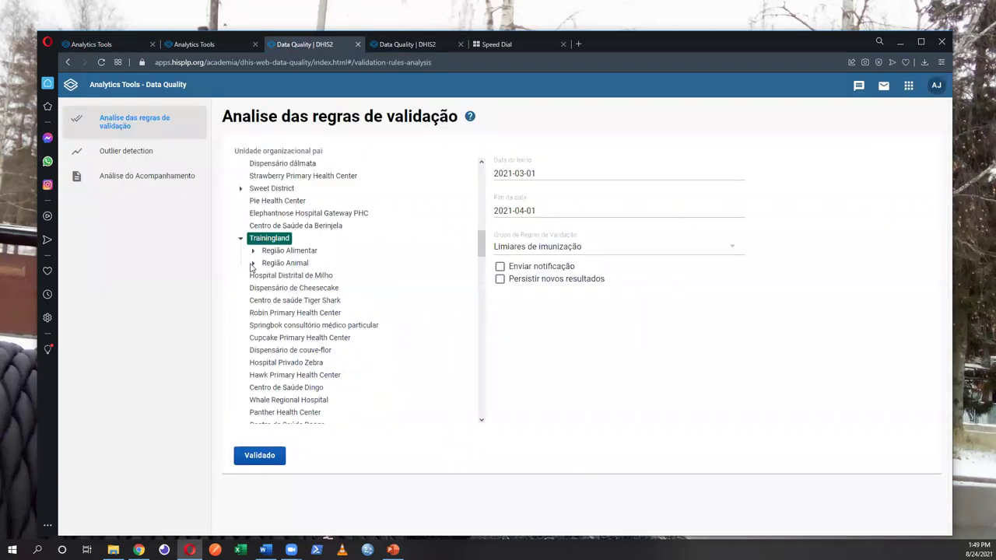
click(252, 266)
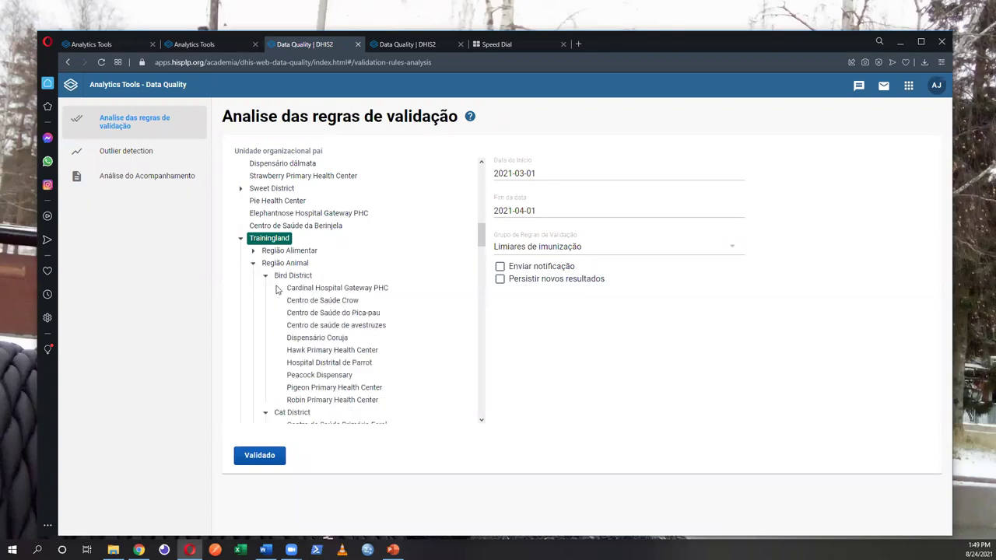
click(264, 278)
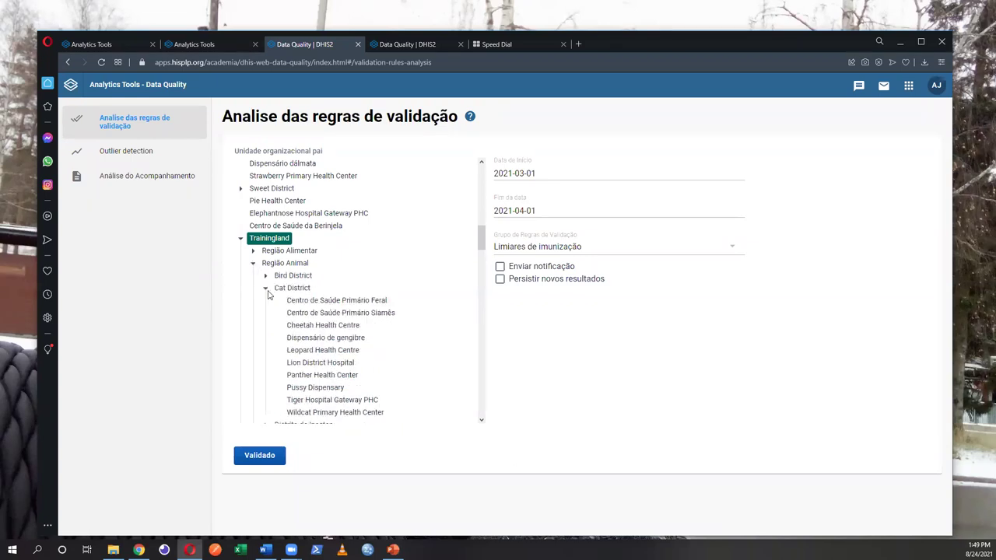
click(266, 290)
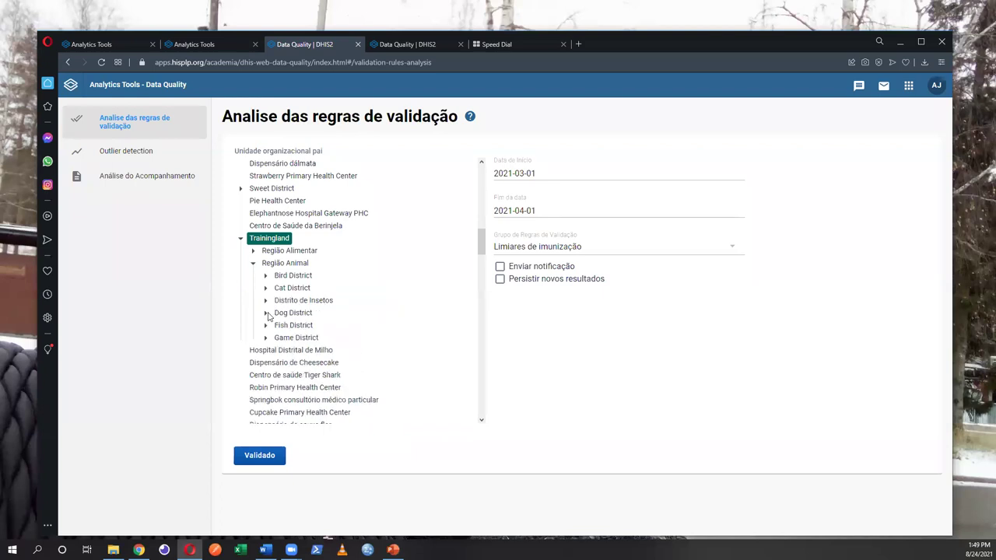
click(266, 313)
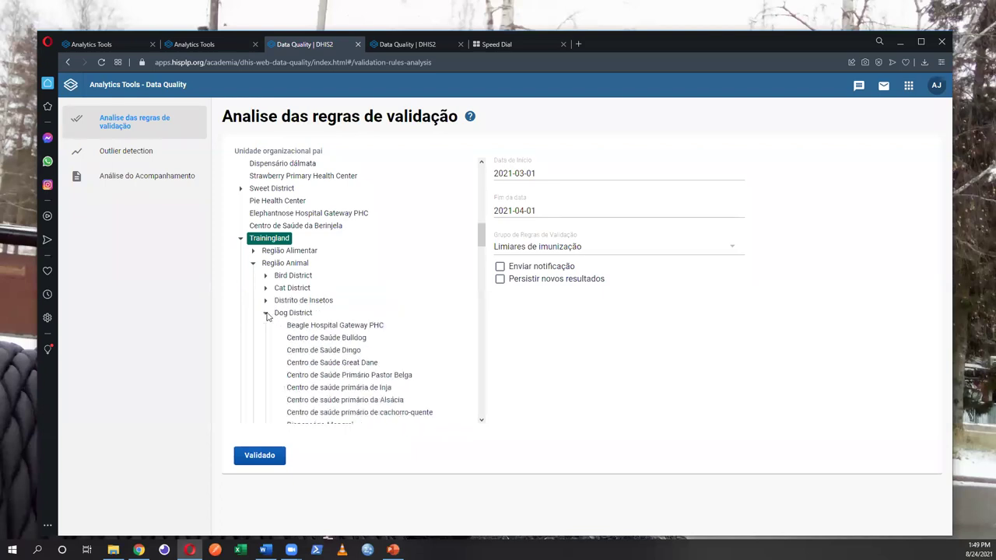
click(315, 328)
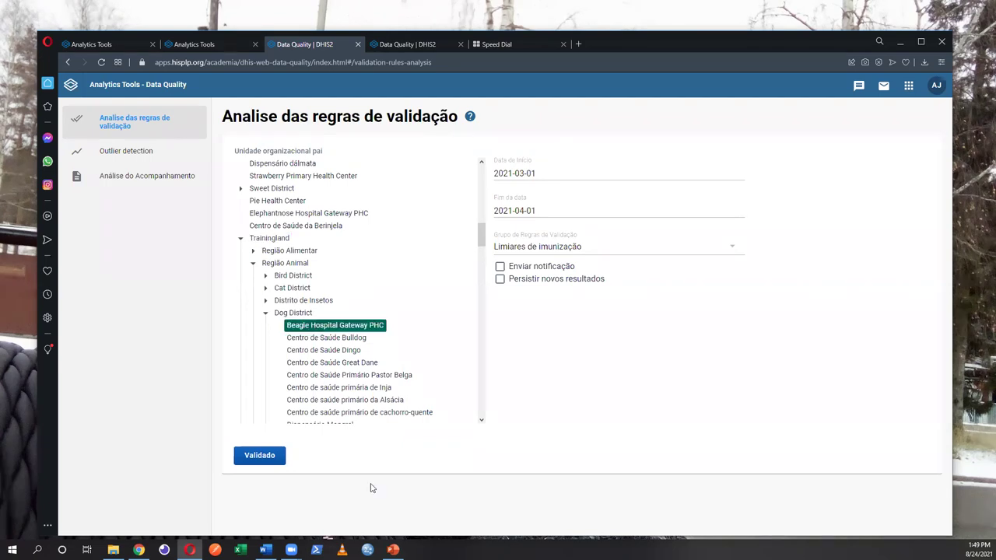
click(269, 459)
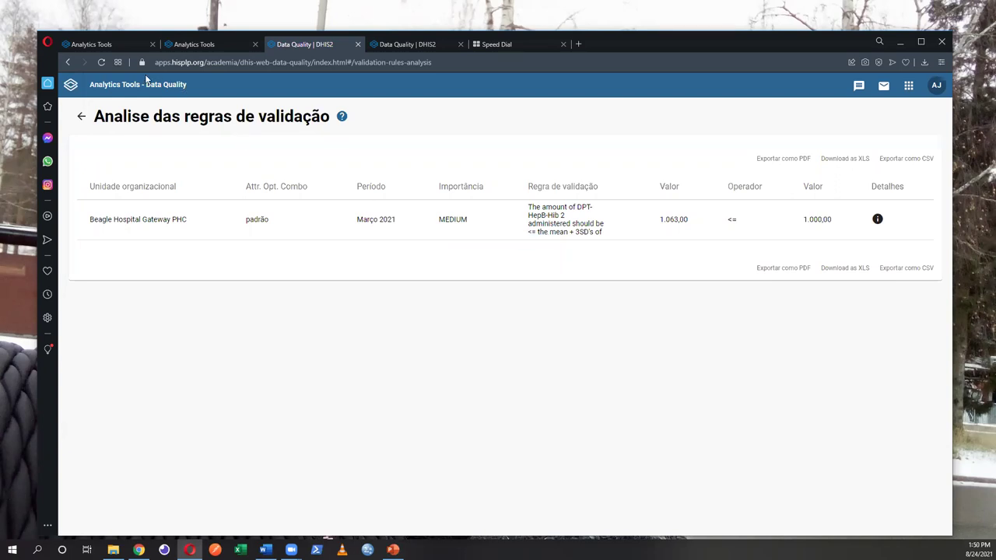
Review the facility's Imunização form for March 2021, then set its DPT-HepB-Hib 2 dose given threshold to 1700
click(99, 46)
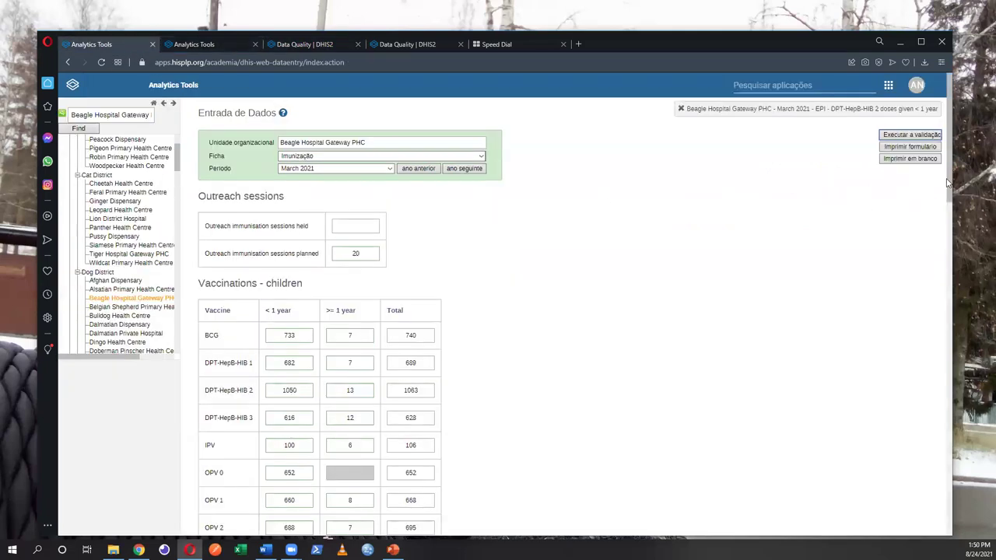
drag(950, 209, 972, 364)
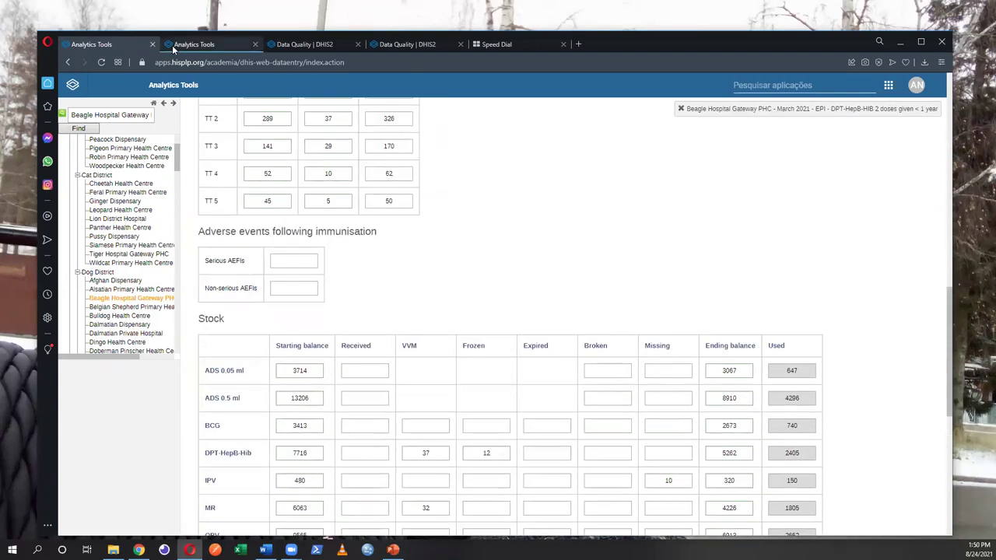
click(207, 45)
click(380, 250)
key(BackSpace)
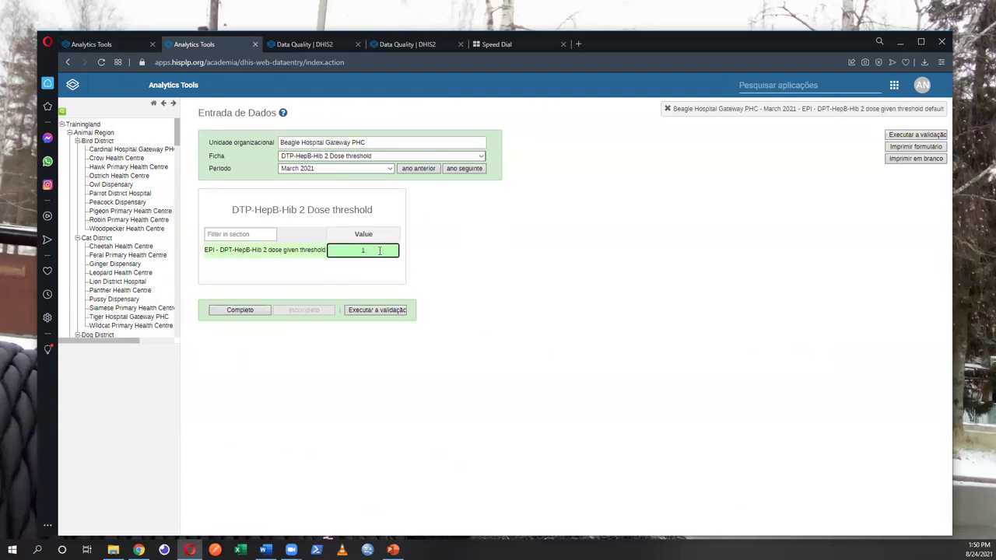
text(700)
click(323, 385)
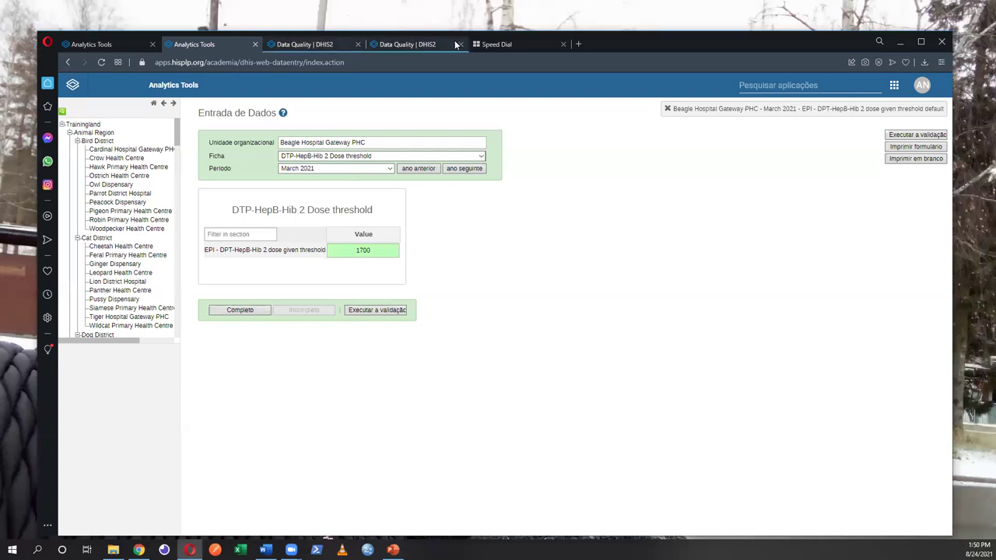
Leave the earlier validation results for the analysis settings and reload the validation rule analysis page
click(398, 45)
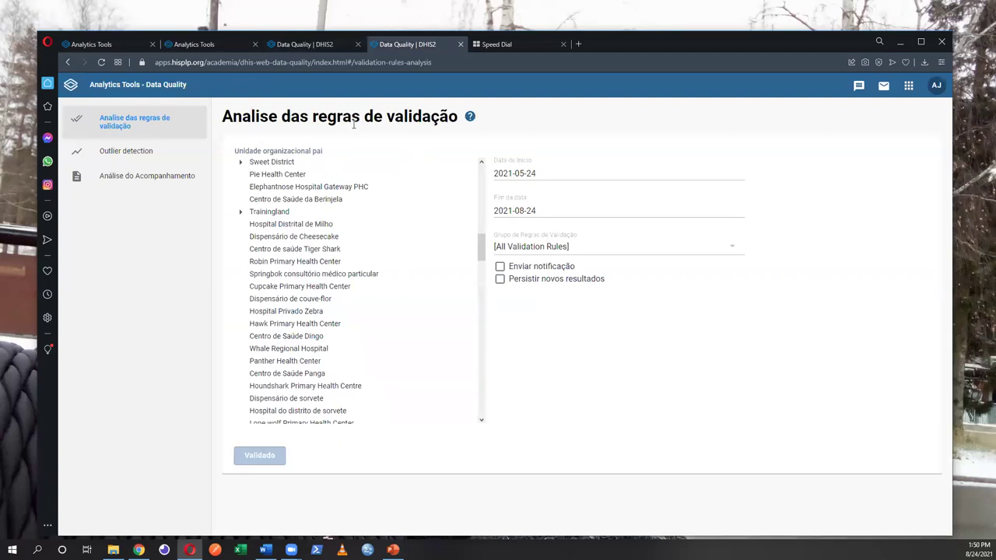
click(310, 45)
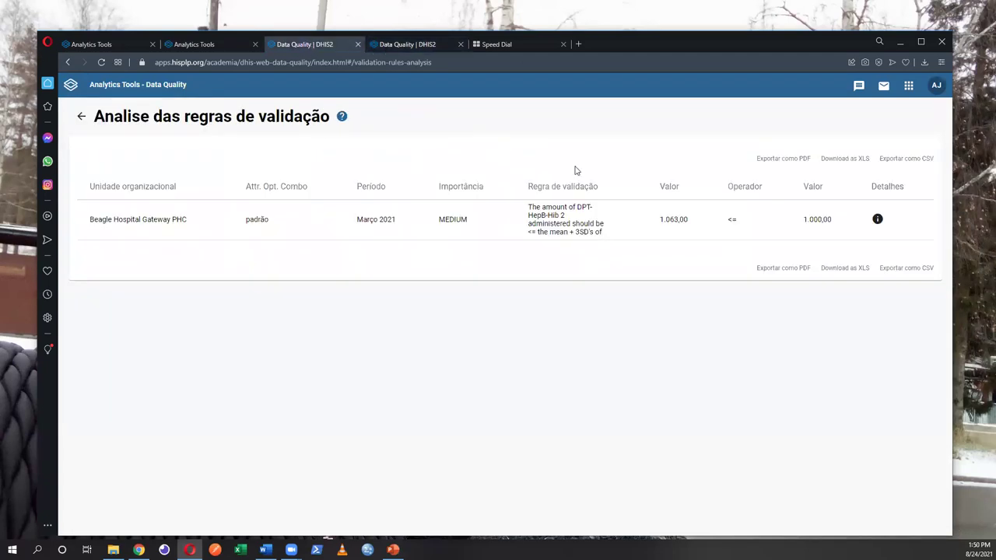
click(81, 119)
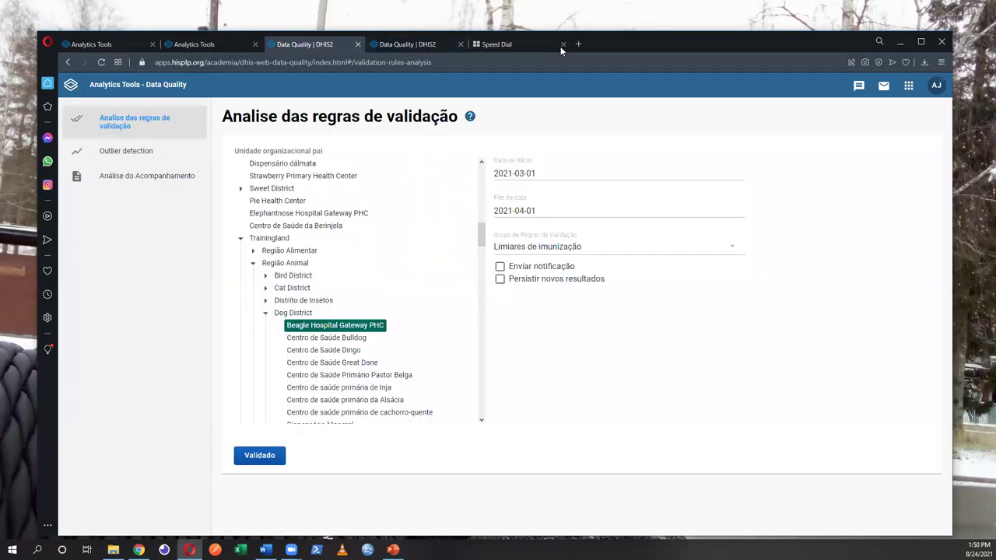
click(609, 58)
key(Return)
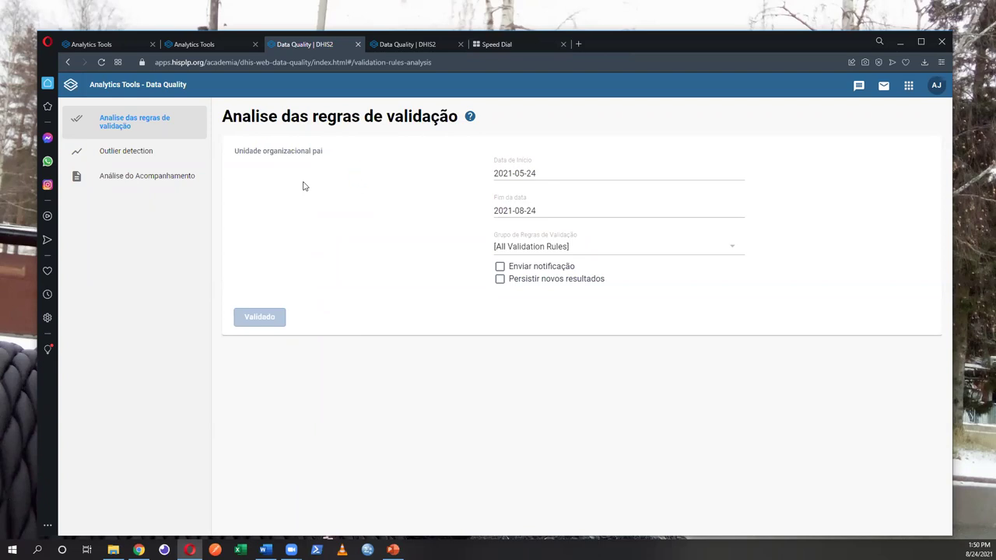
Choose Beagle Hospital Gateway PHC under Trainingland, Região Animal, Dog District as the parent organisation unit
drag(482, 176, 491, 240)
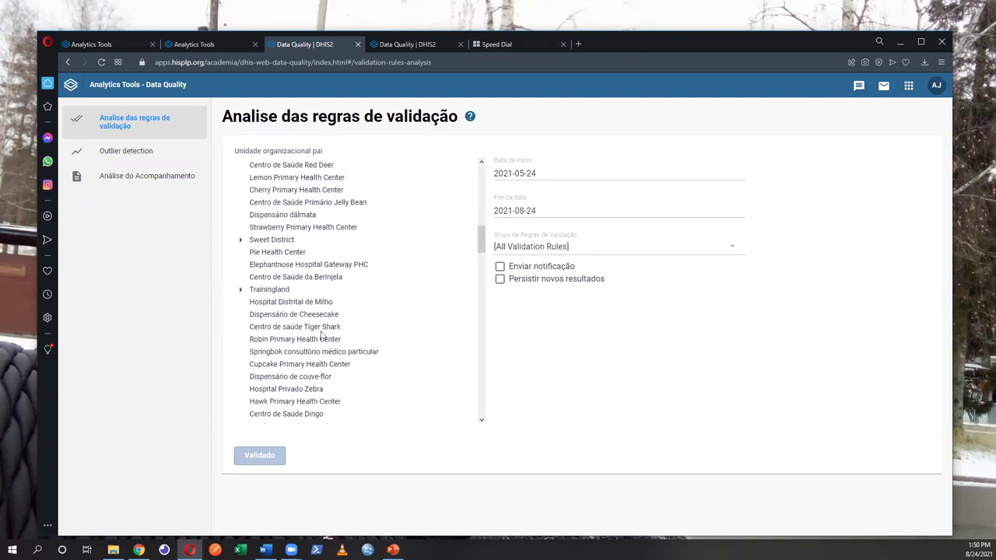
click(241, 291)
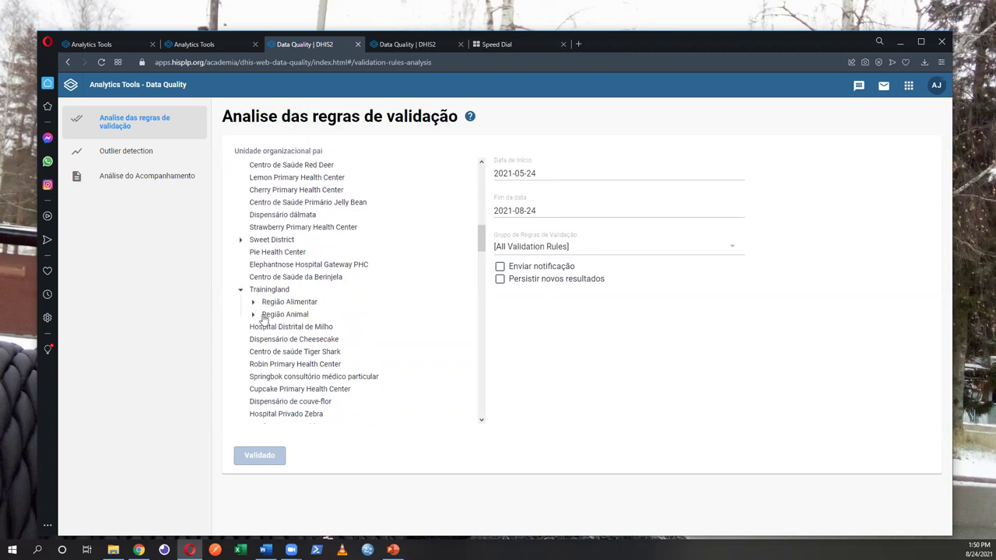
click(253, 315)
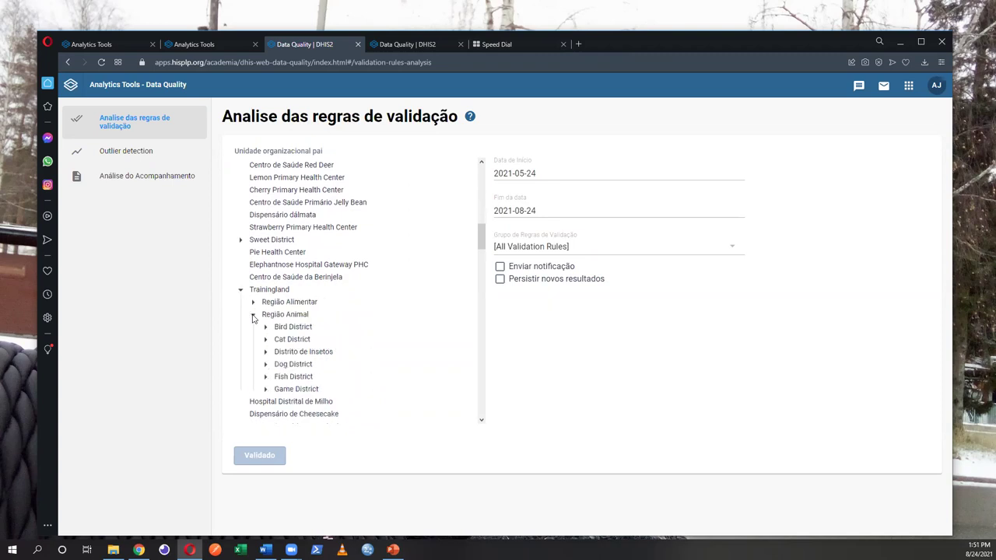
click(265, 365)
click(311, 378)
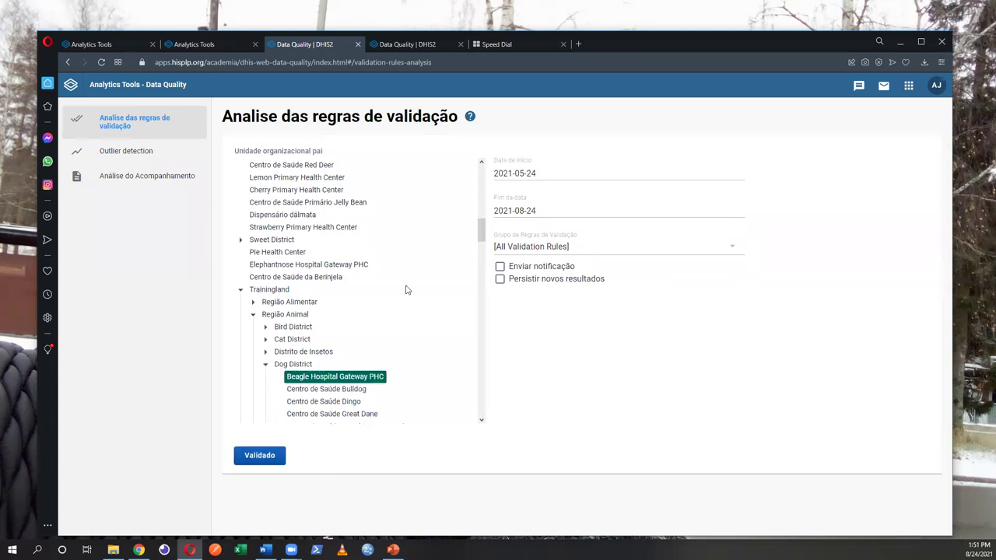
Set the start date of the validation rule analysis to 2021-03-01
click(522, 174)
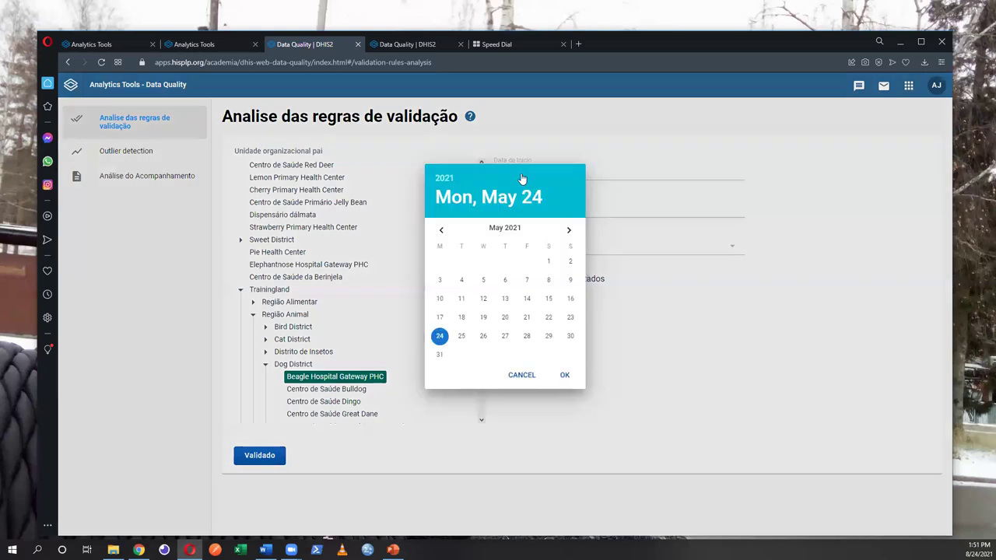
click(443, 259)
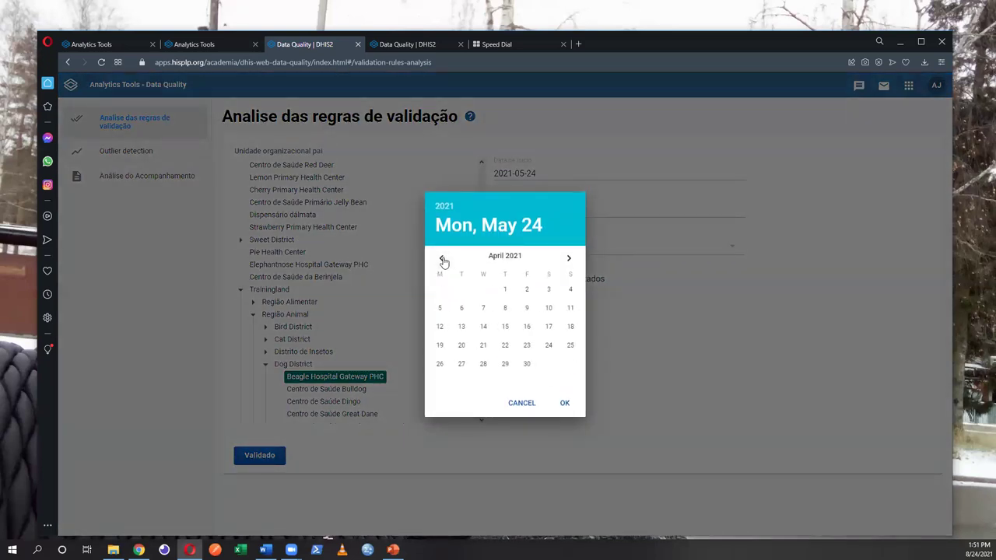
click(442, 259)
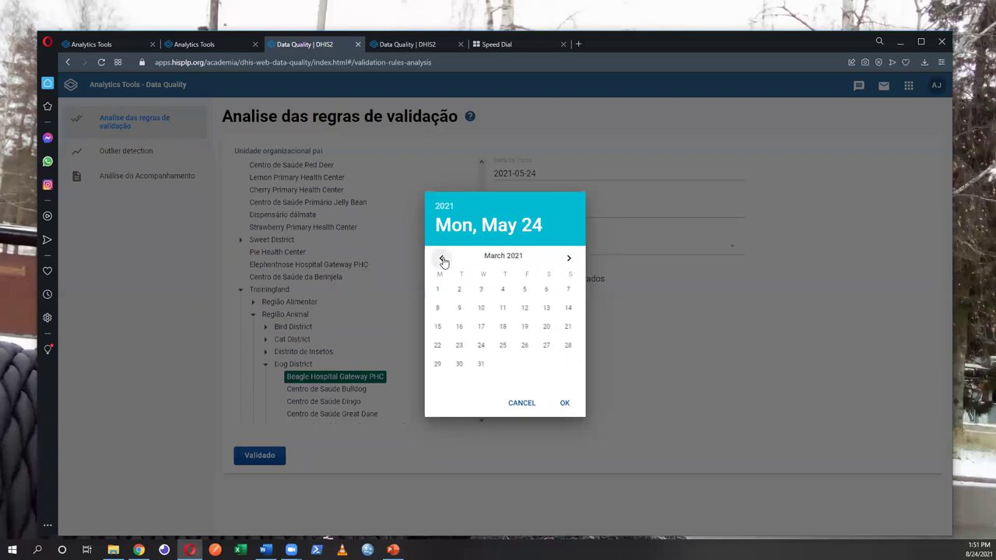
click(440, 290)
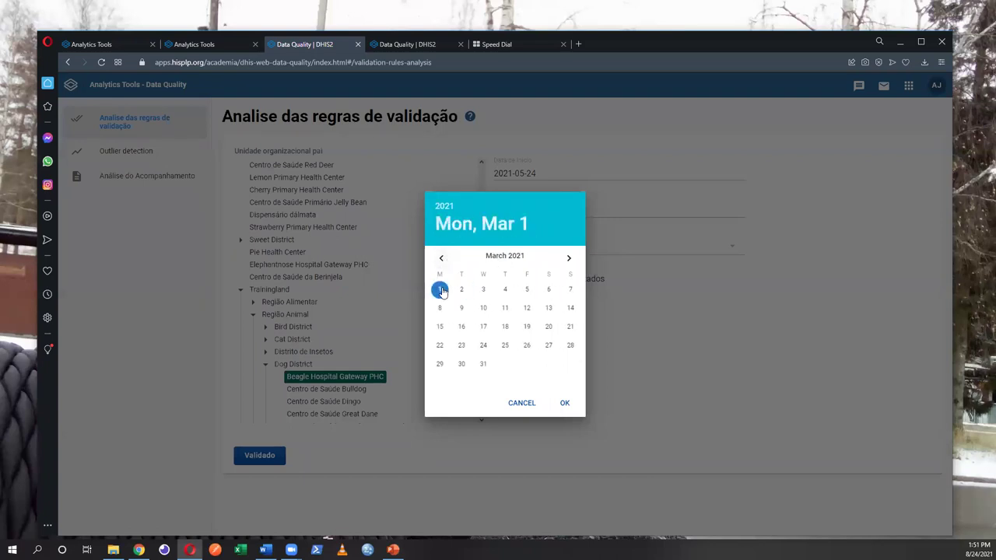
click(566, 404)
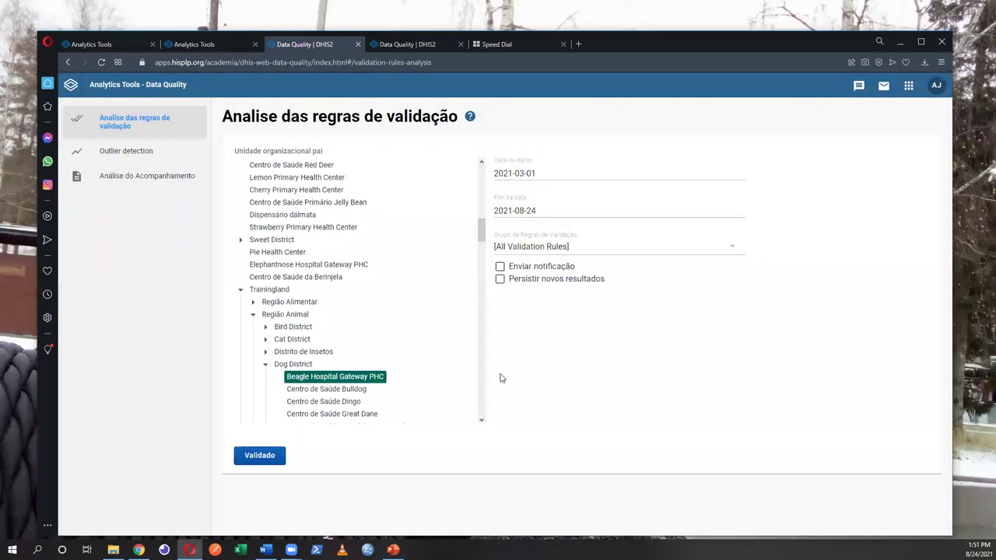
Set the end date of the validation rule analysis to 2021-09-01
click(514, 210)
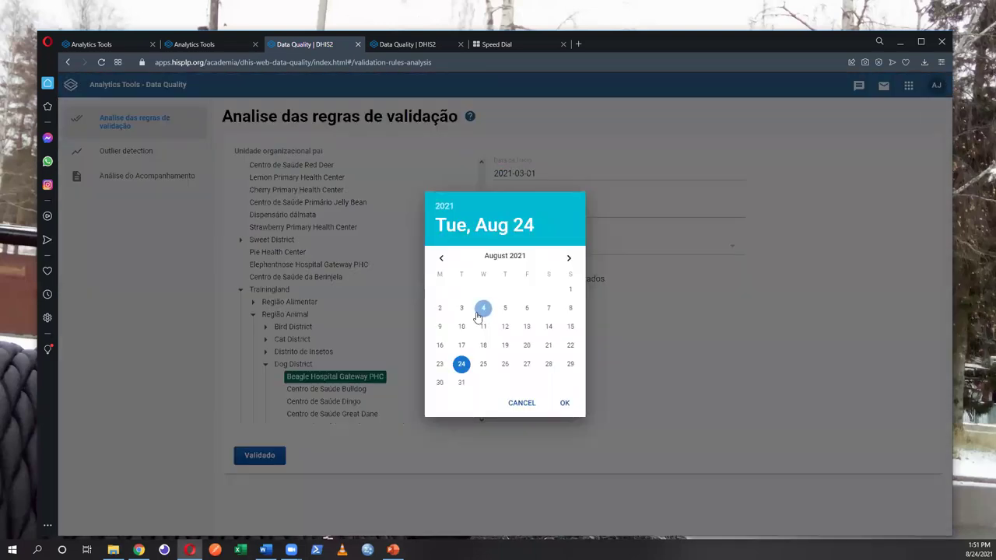
click(568, 259)
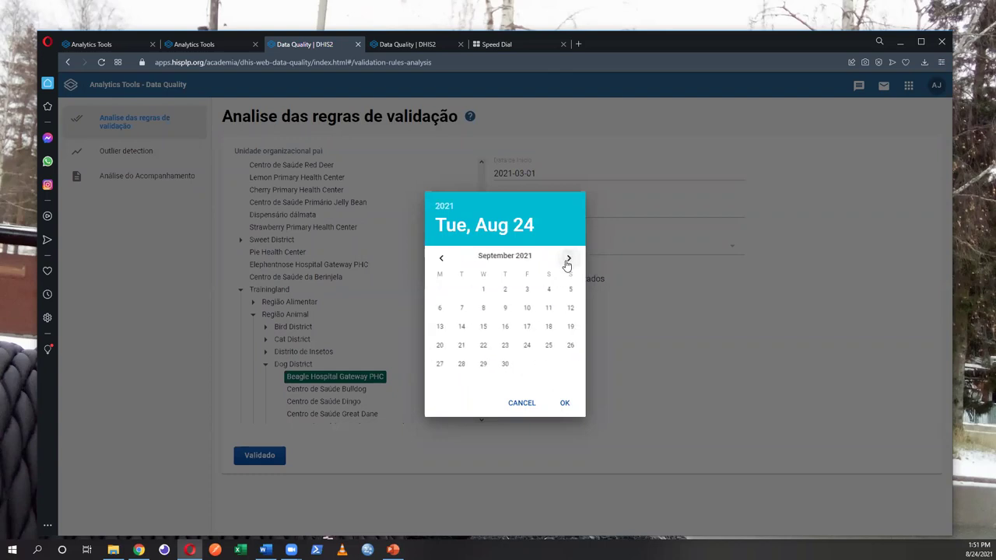
click(483, 290)
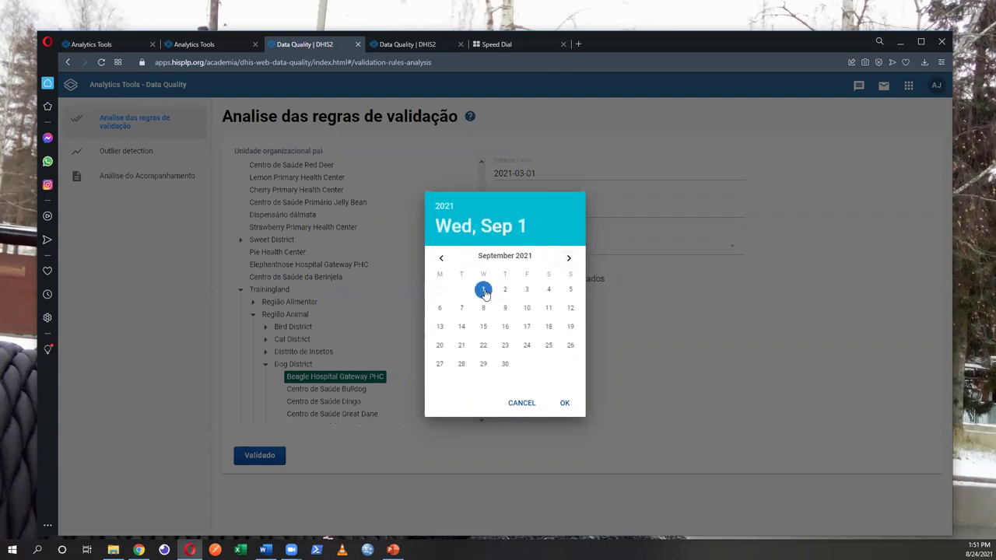
click(570, 408)
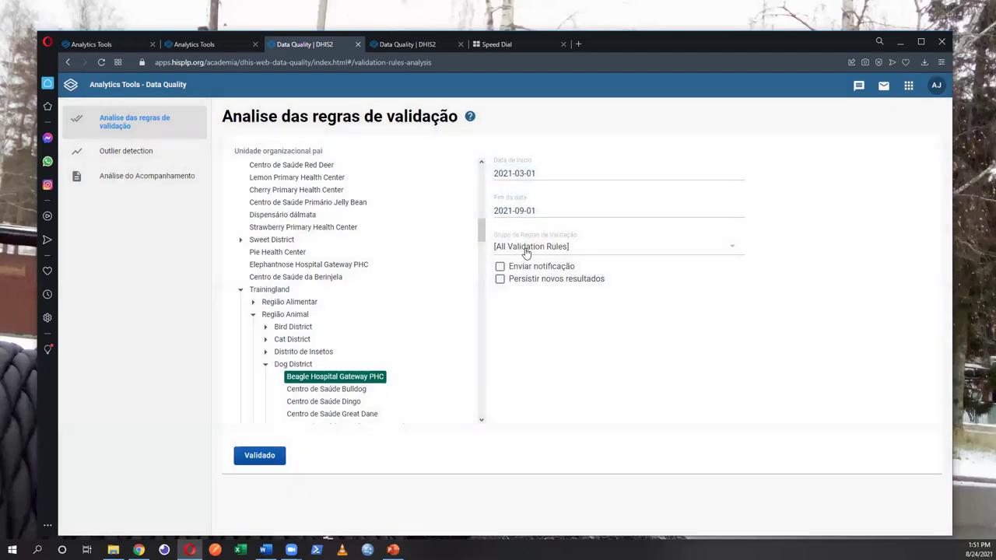
Choose the Limiares de imunização validation rule group and run the validation for Beagle Hospital Gateway PHC
click(523, 251)
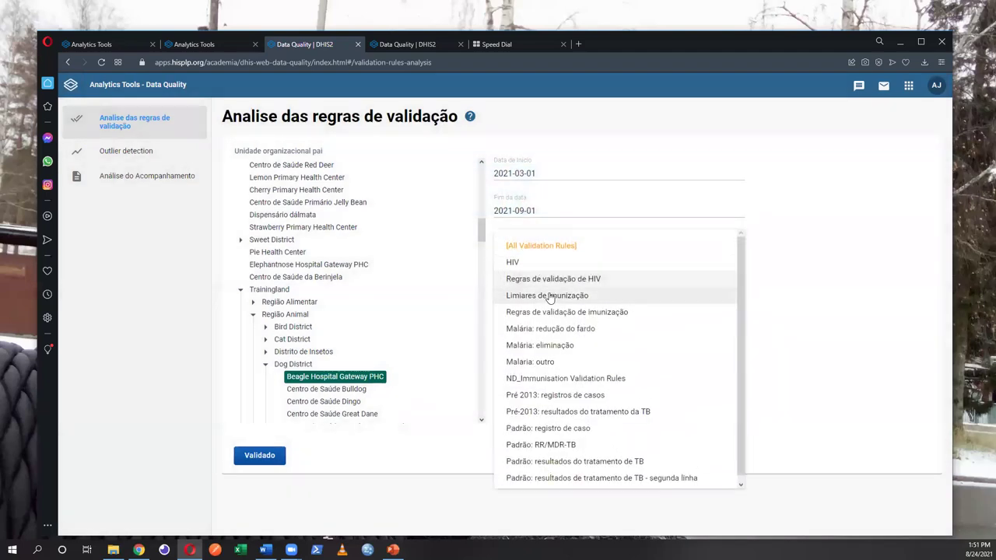
click(550, 299)
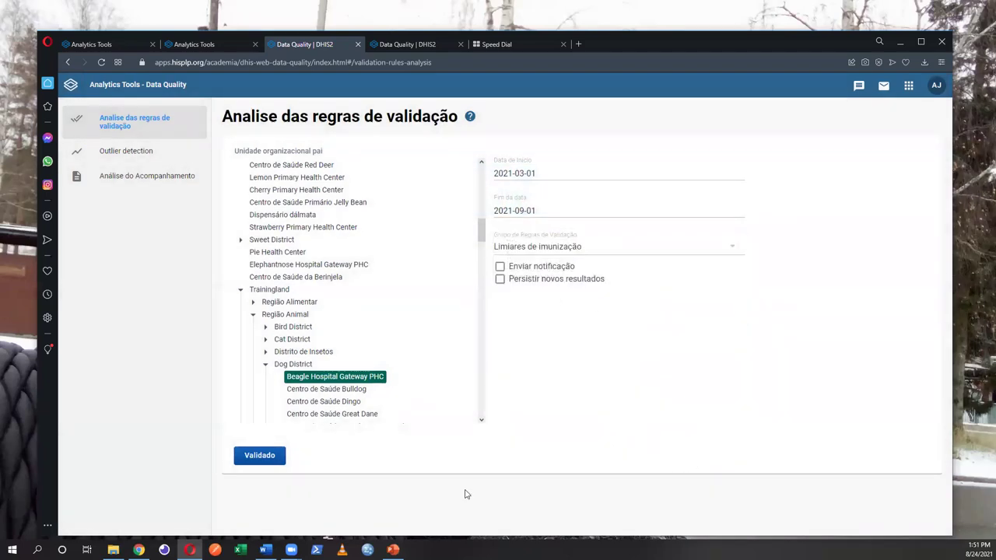
click(259, 457)
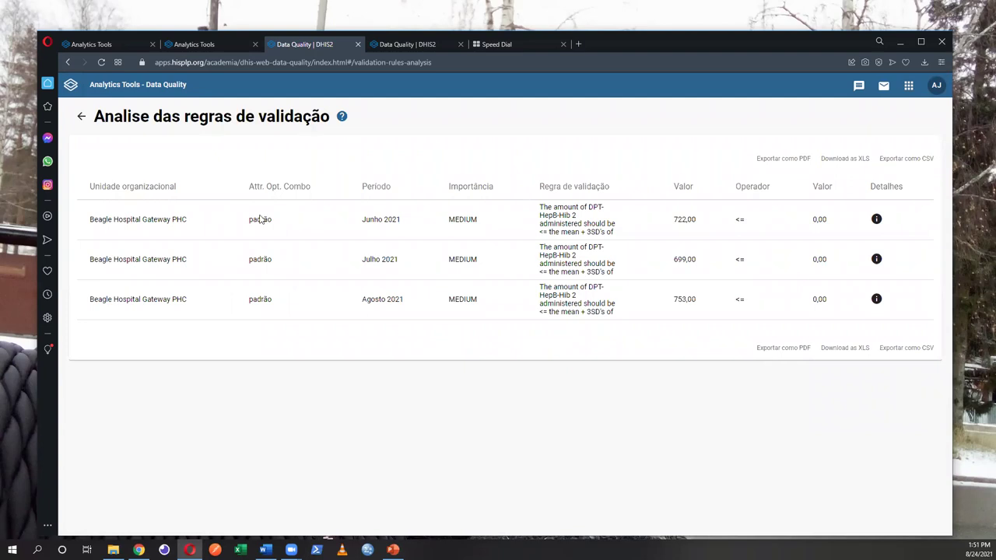
Return to the analysis settings, set the end date to 2021-05-01 and rerun the validation
click(81, 118)
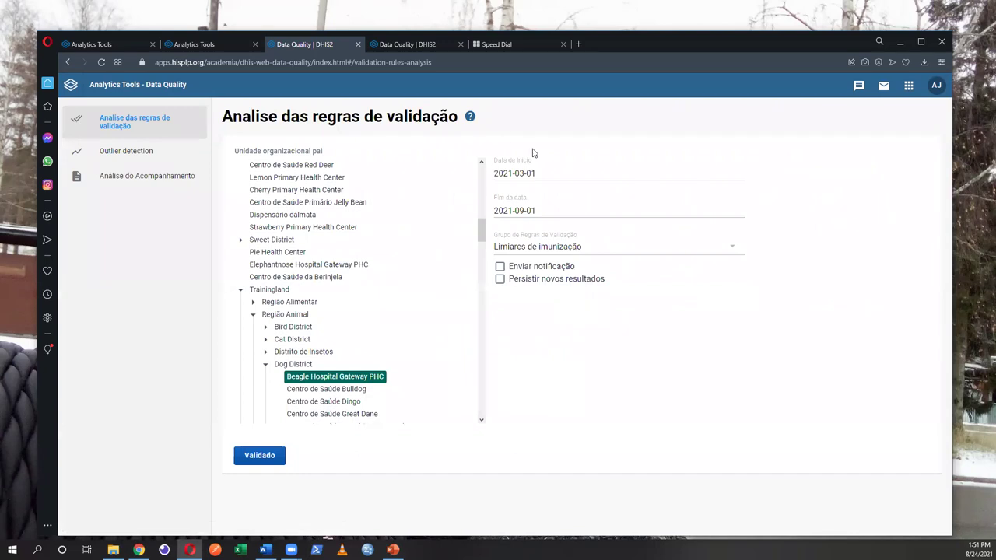
click(523, 214)
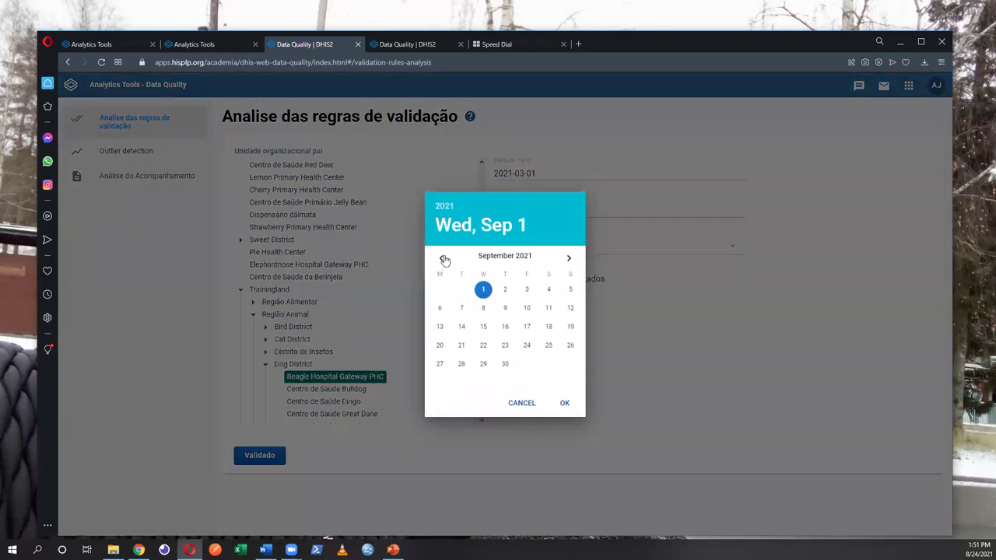
click(442, 257)
click(443, 257)
click(445, 259)
click(444, 259)
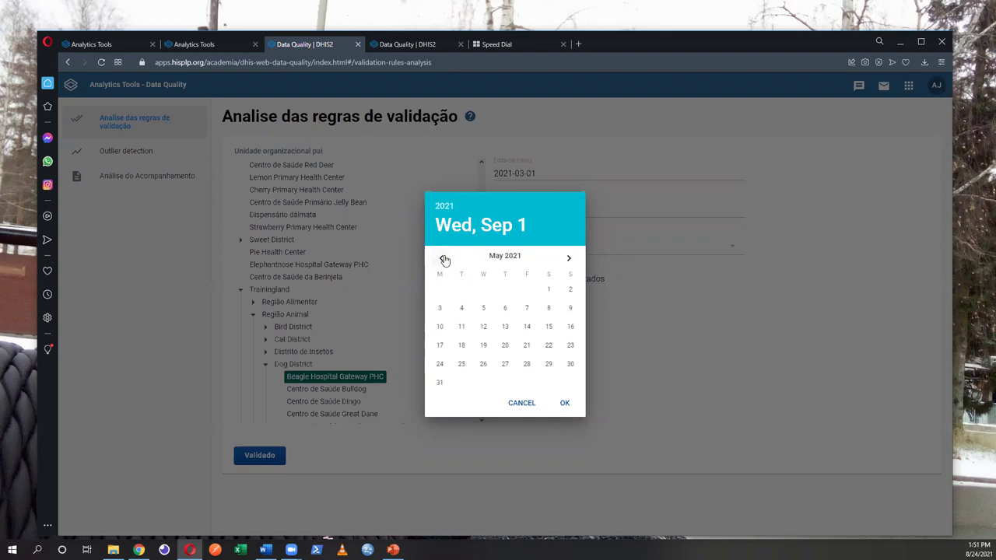
click(549, 289)
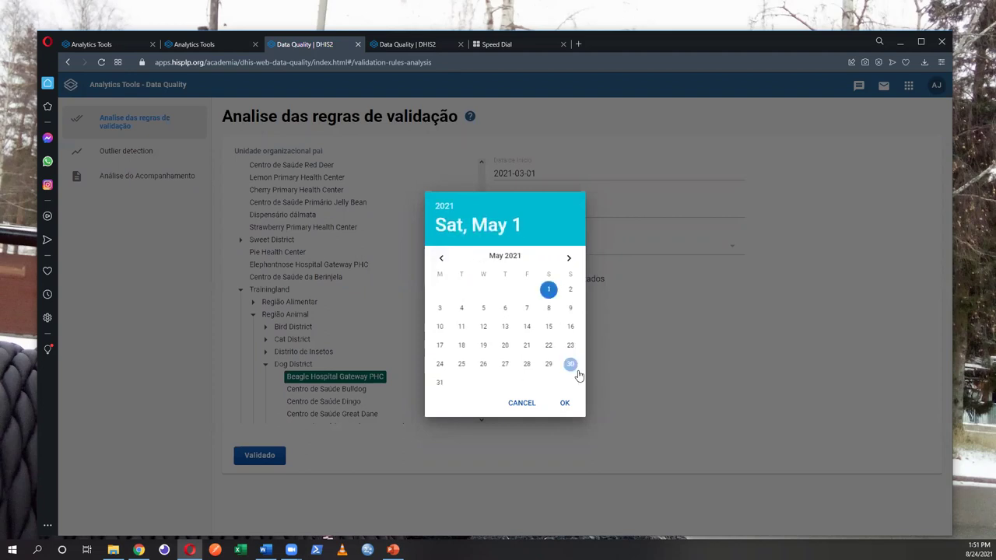
click(565, 403)
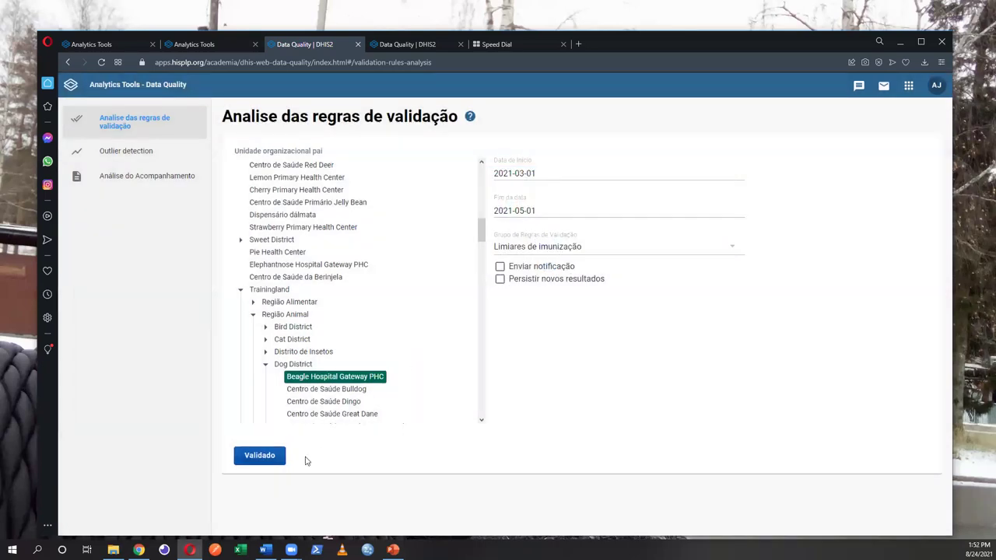
click(265, 460)
Set the end date to 2021-08-24 and rerun the validation with Enviar notificação enabled
click(514, 212)
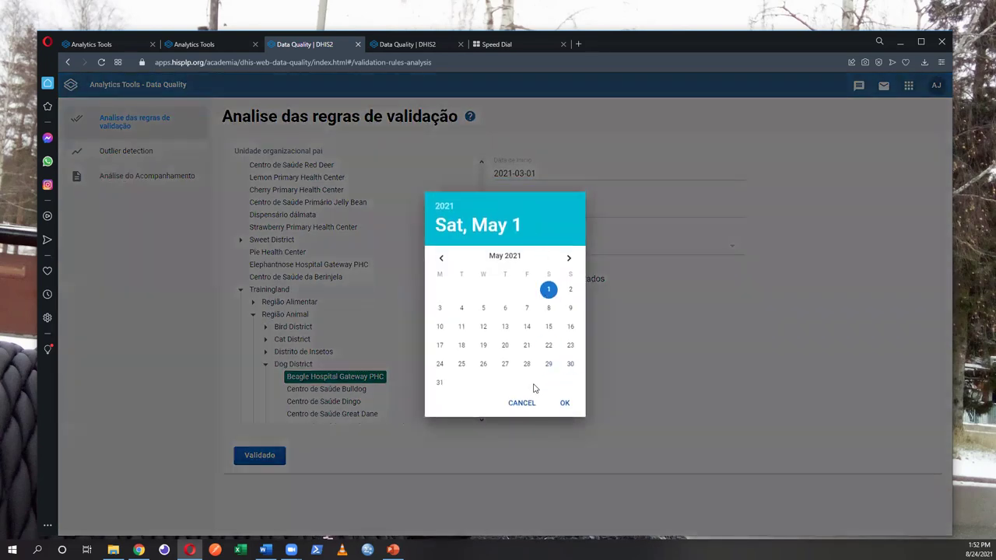
click(568, 259)
click(568, 259)
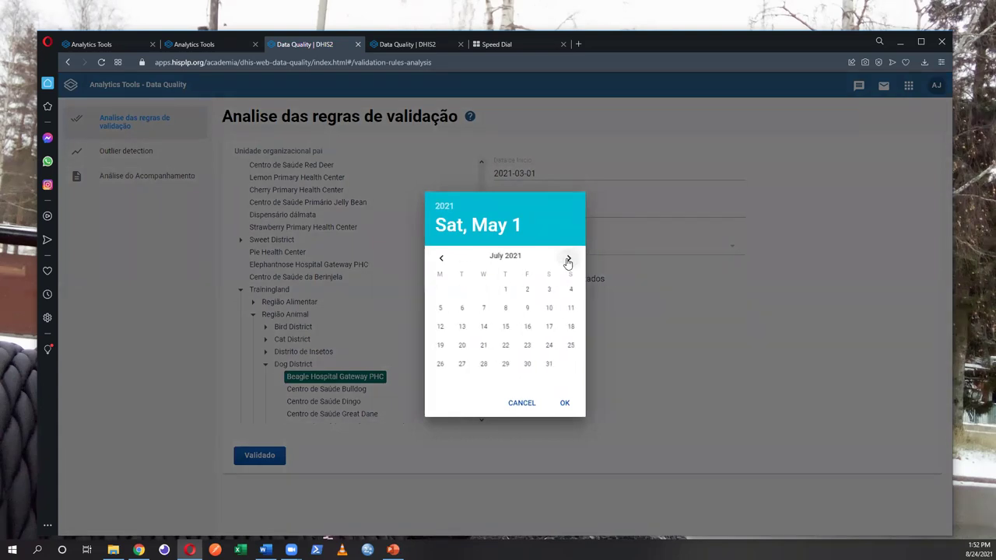
click(568, 259)
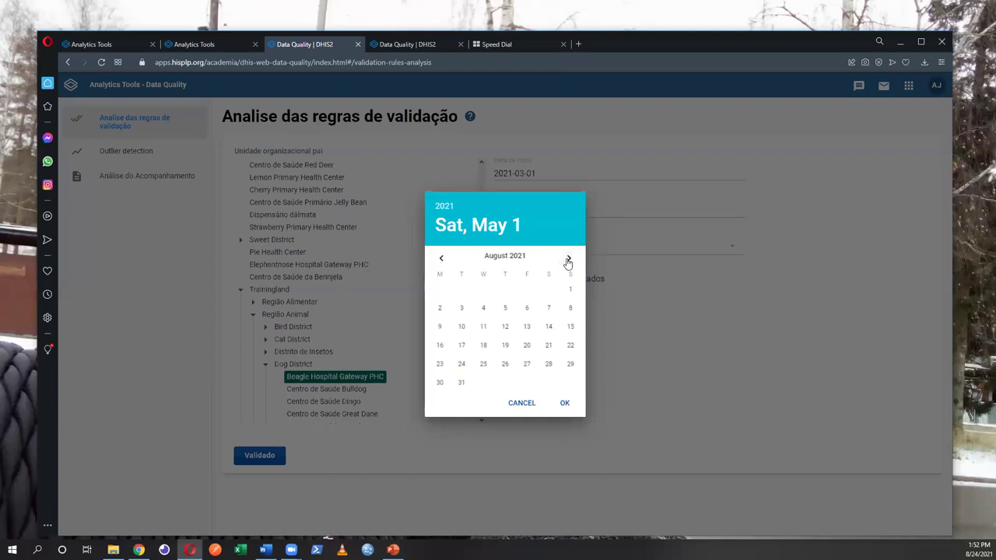
click(462, 365)
click(565, 404)
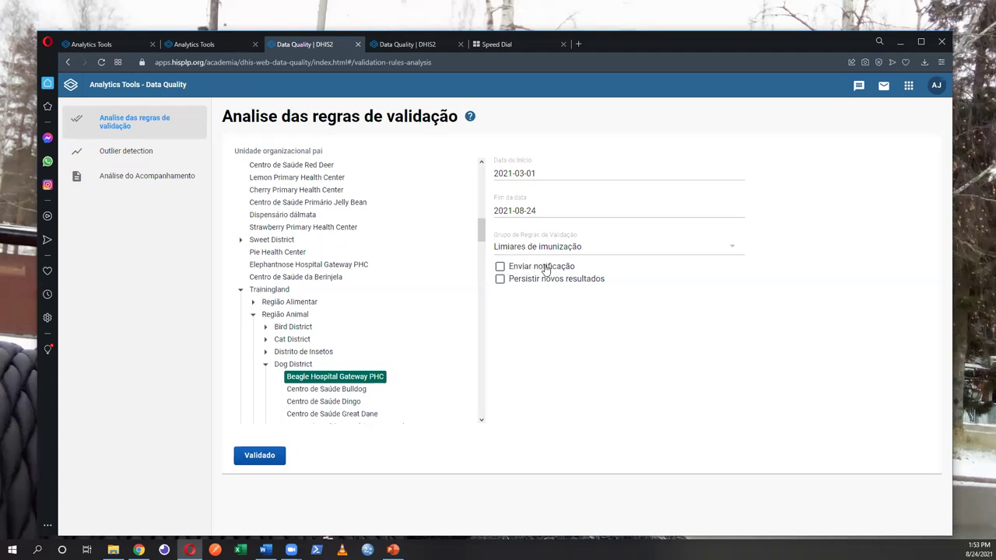
click(499, 268)
click(257, 459)
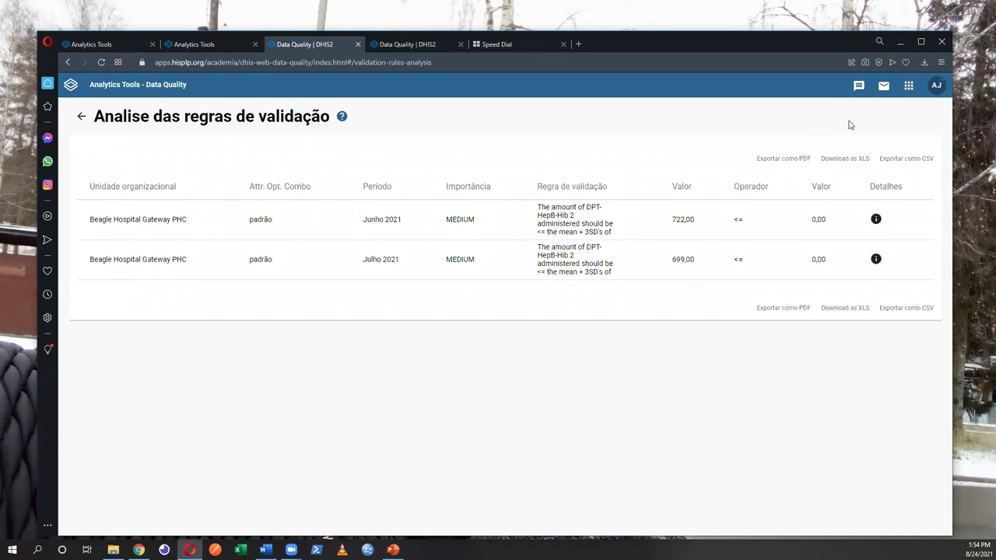
Open the user account's settings and review the options for receiving email and SMS notifications
click(937, 85)
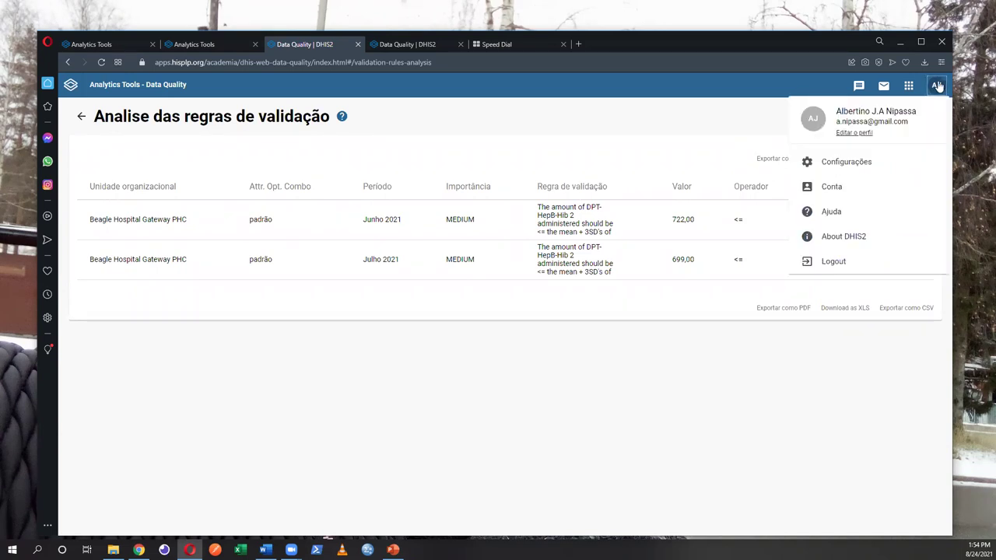
click(869, 163)
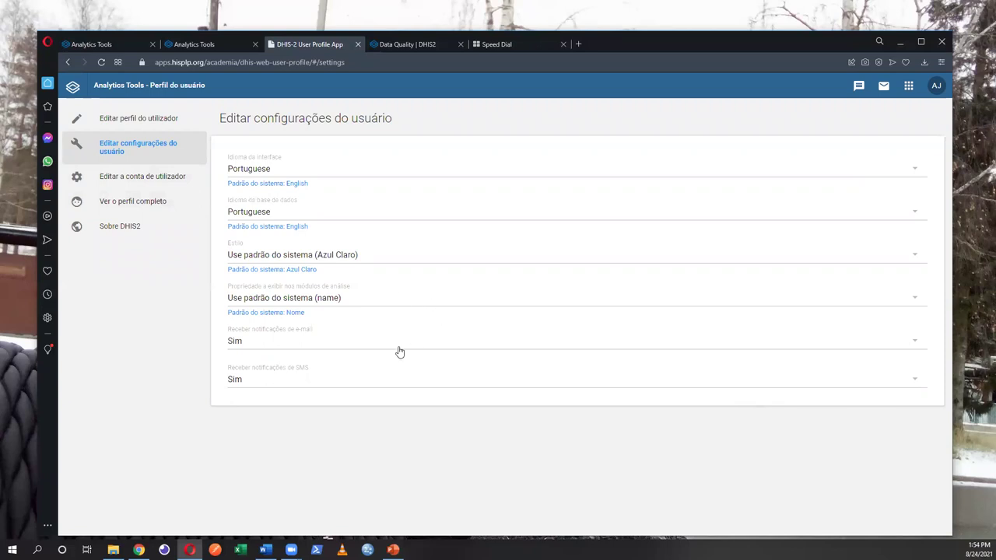
click(254, 348)
click(255, 349)
click(252, 387)
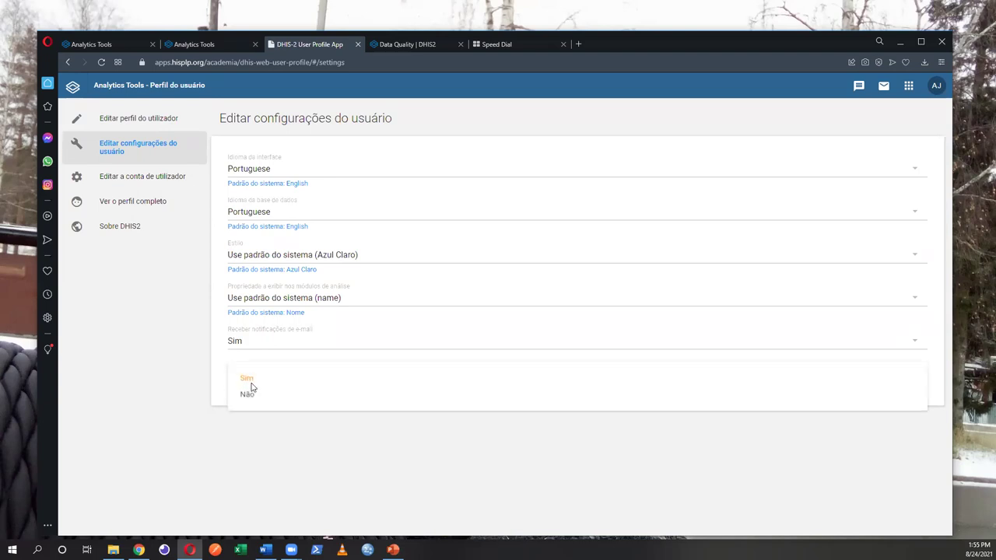
click(251, 384)
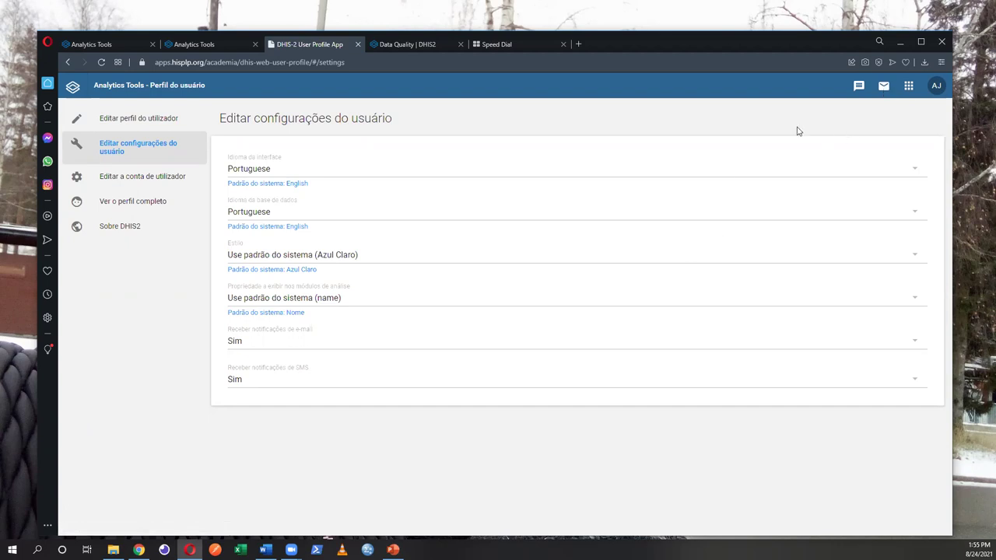
Open the message "Validation violations as of 2021-08-23T14:48:30" among the Validation messages in the messaging app
click(884, 88)
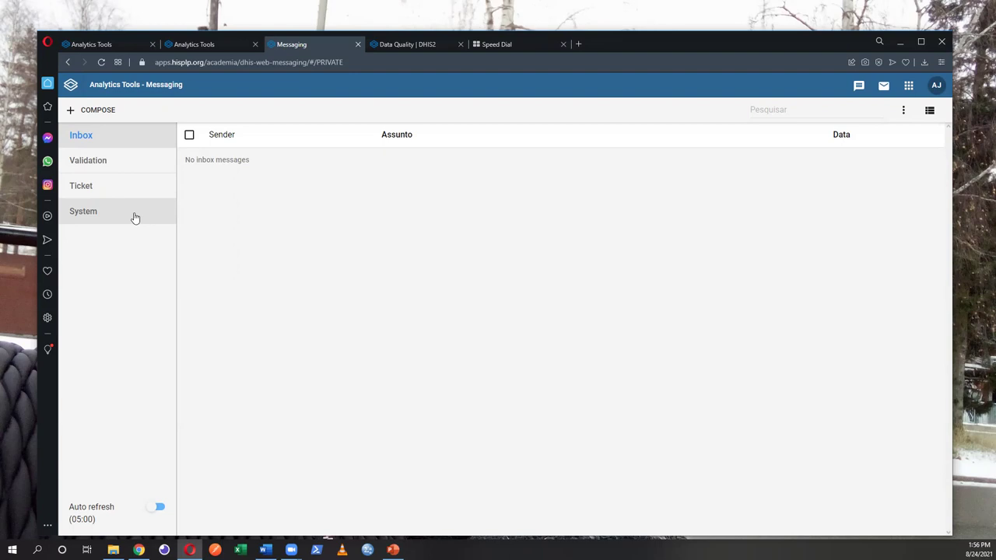
click(94, 167)
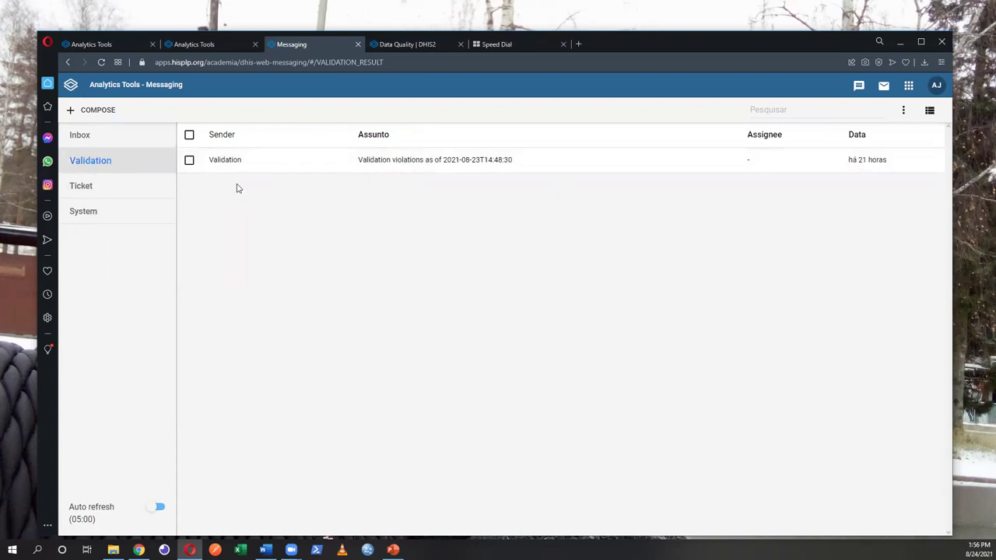
click(395, 160)
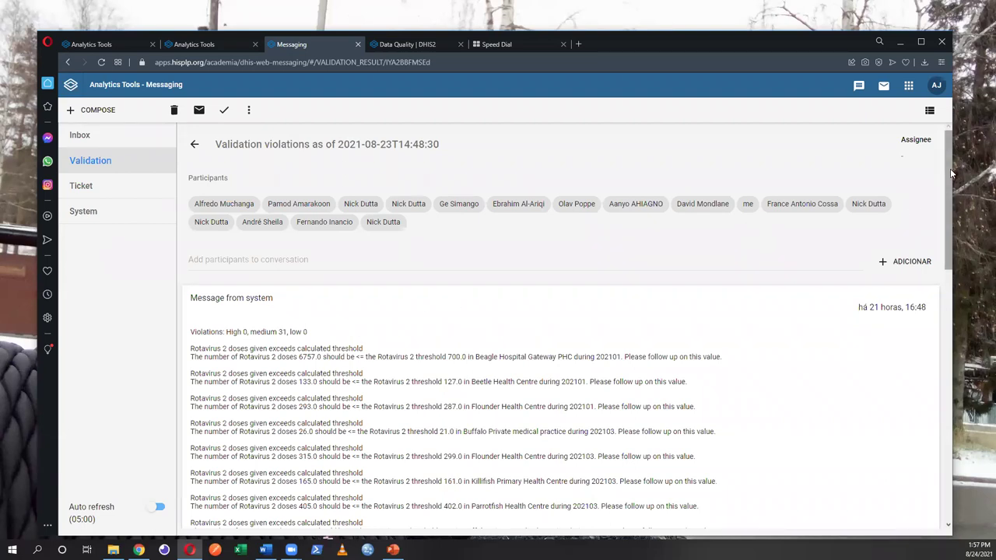
Examine the validation violations message, including its participants and the full list of Rotavirus 2 doses exceeding their thresholds
drag(950, 175, 958, 213)
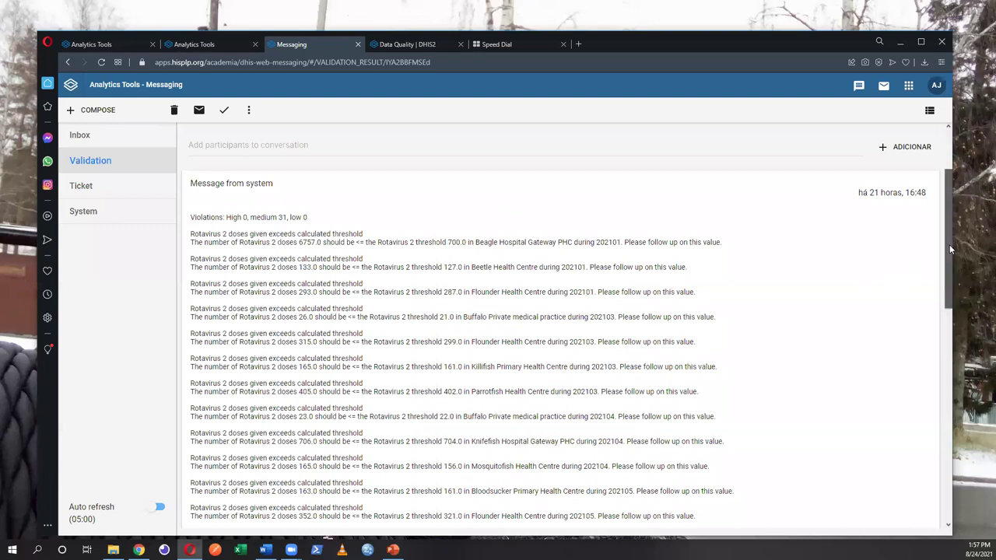
scroll(949, 245, down, 2)
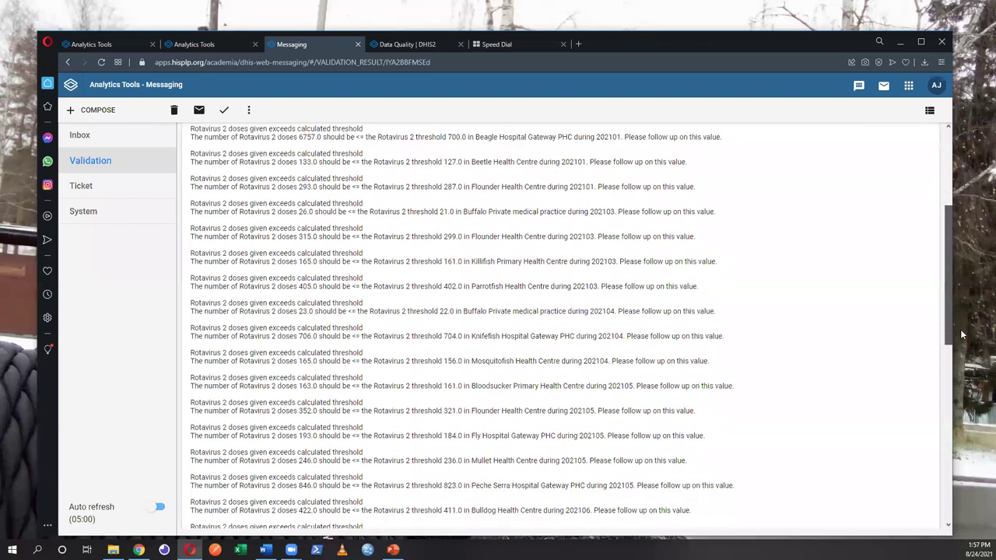
scroll(962, 335, down, 3)
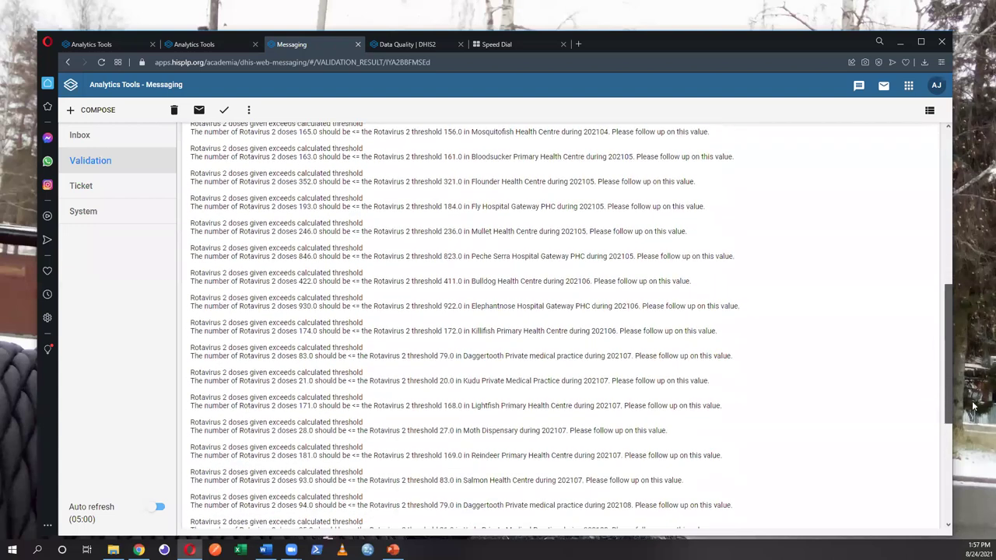
scroll(976, 451, down, 3)
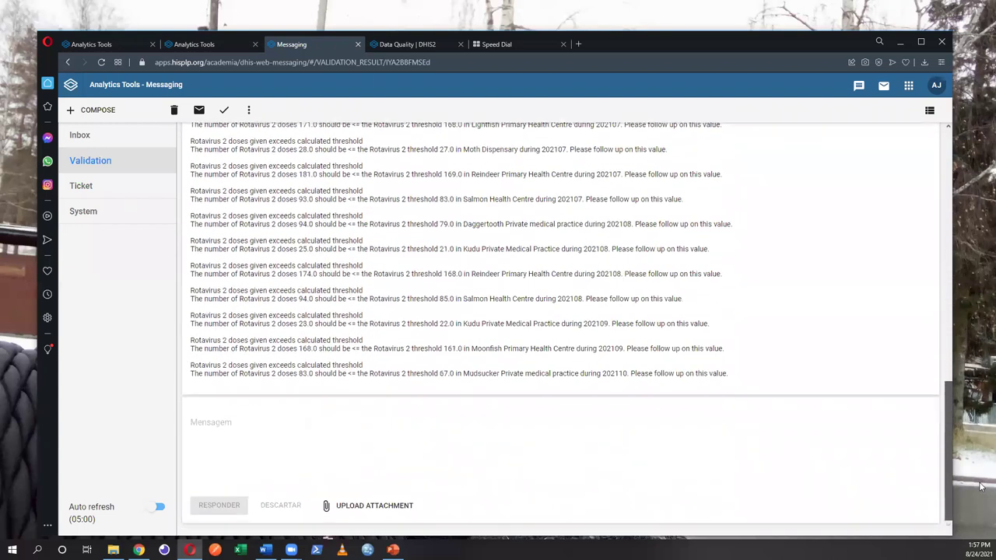
drag(981, 460, 980, 368)
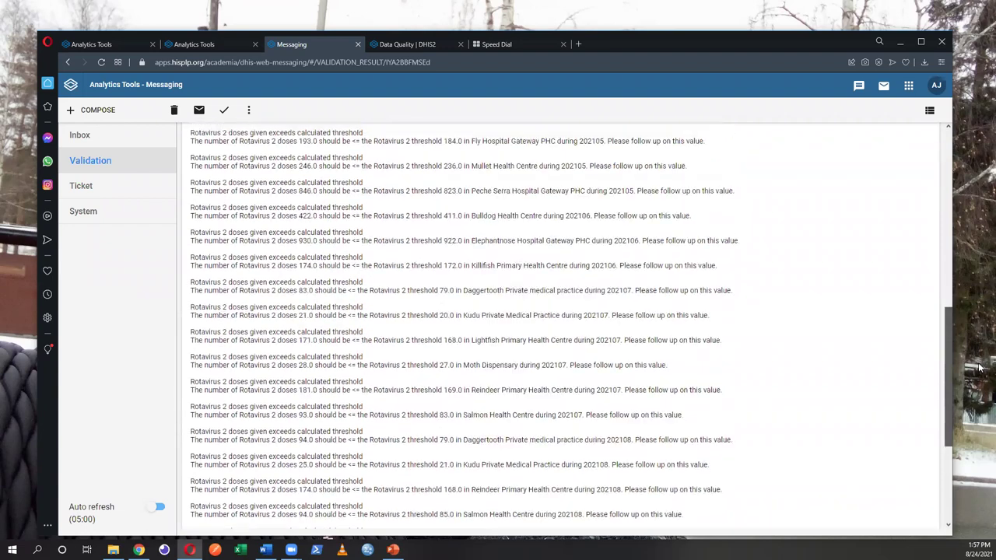
scroll(979, 367, up, 1)
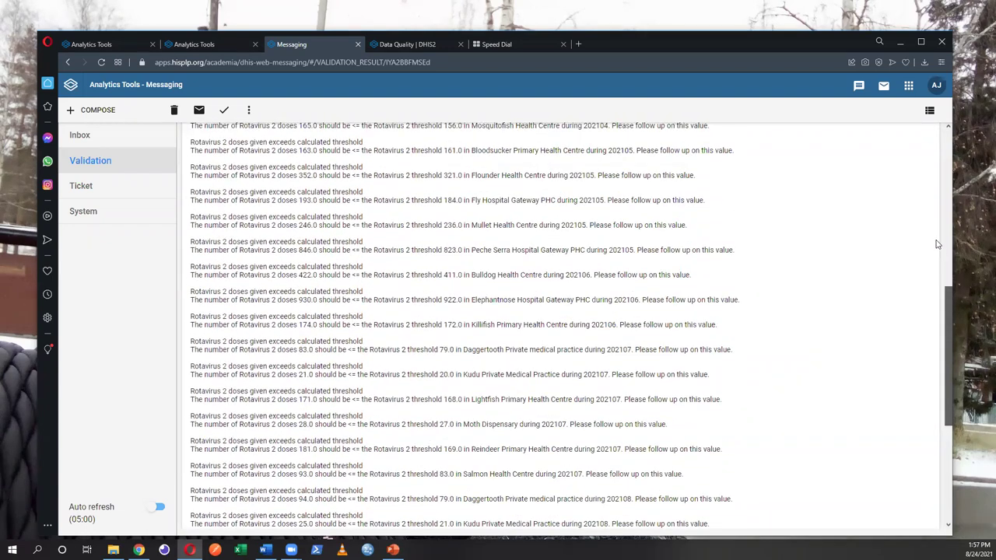
scroll(937, 244, up, 6)
scroll(937, 268, down, 1)
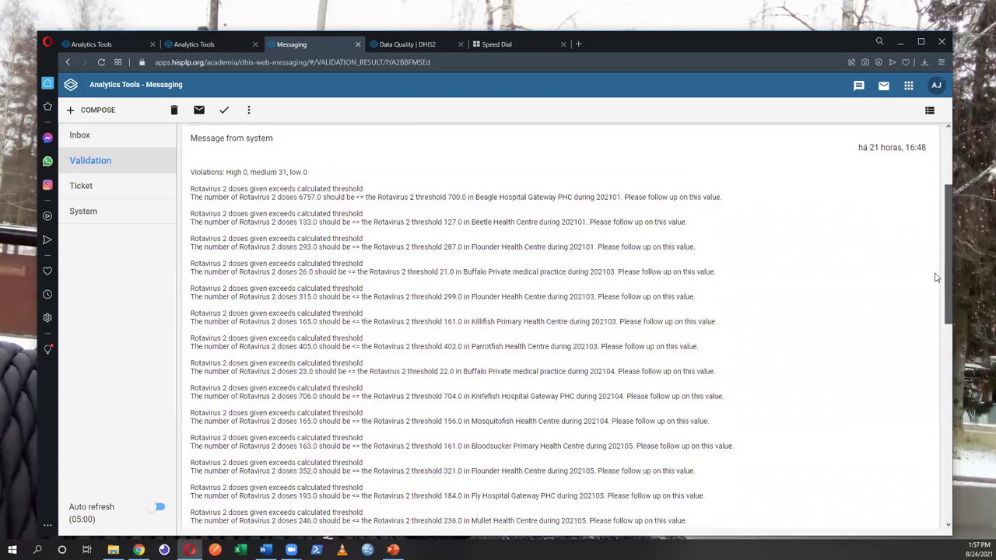
scroll(931, 272, down, 1)
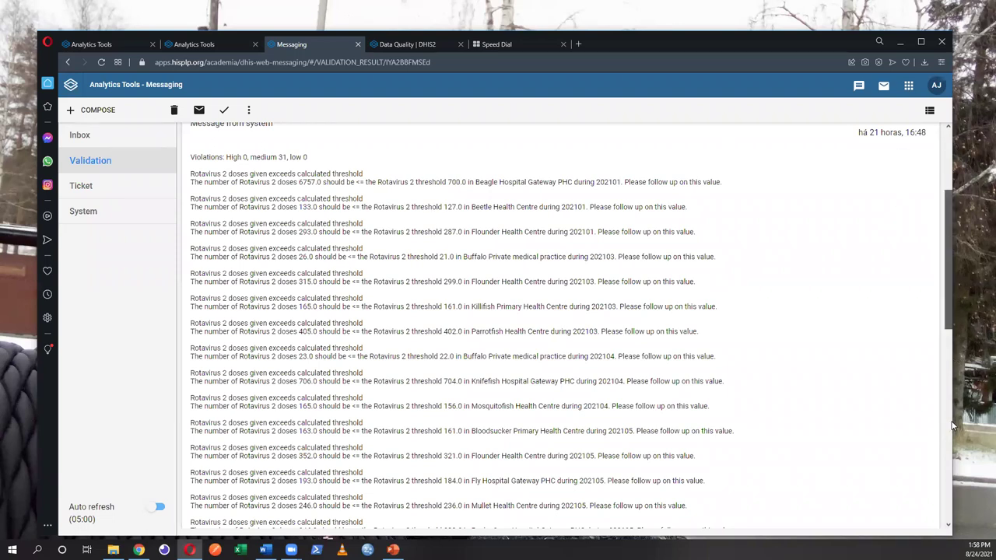
scroll(950, 429, down, 10)
scroll(946, 369, up, 2)
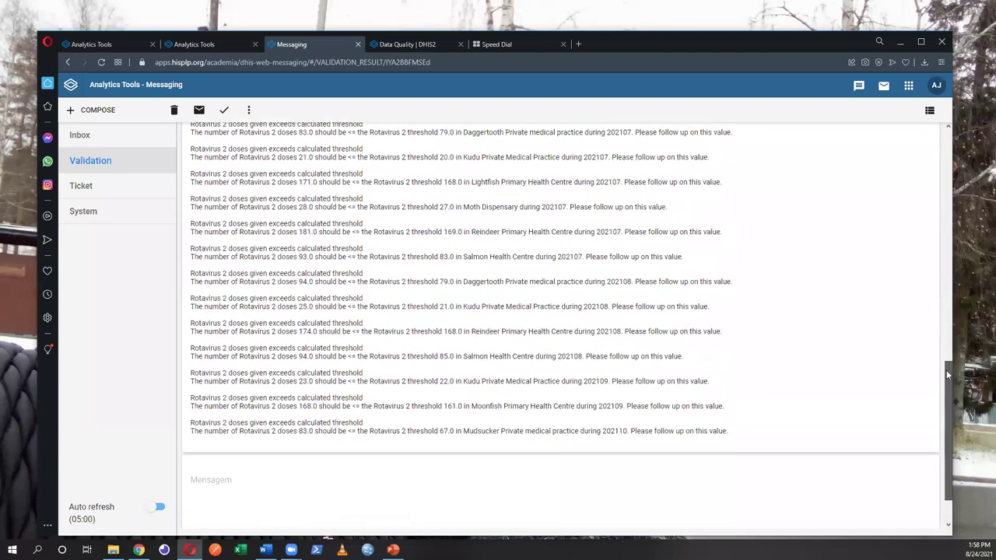
scroll(902, 225, up, 12)
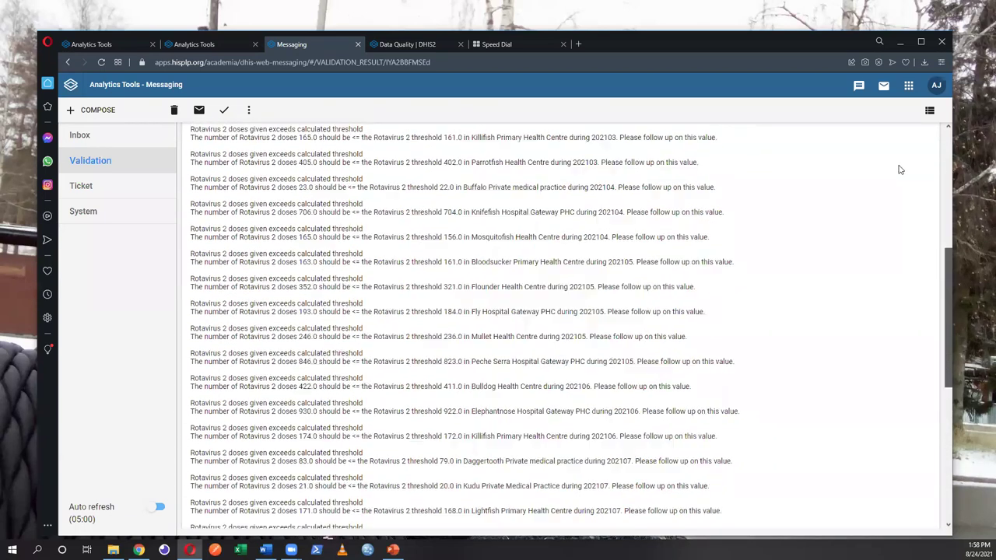
scroll(904, 177, down, 1)
scroll(908, 171, up, 2)
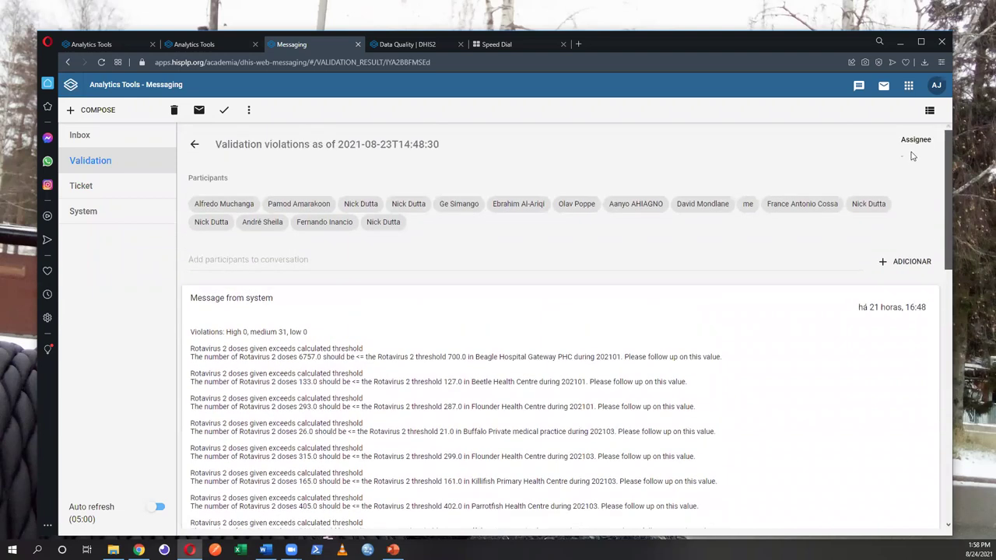
scroll(912, 194, down, 2)
scroll(911, 195, down, 4)
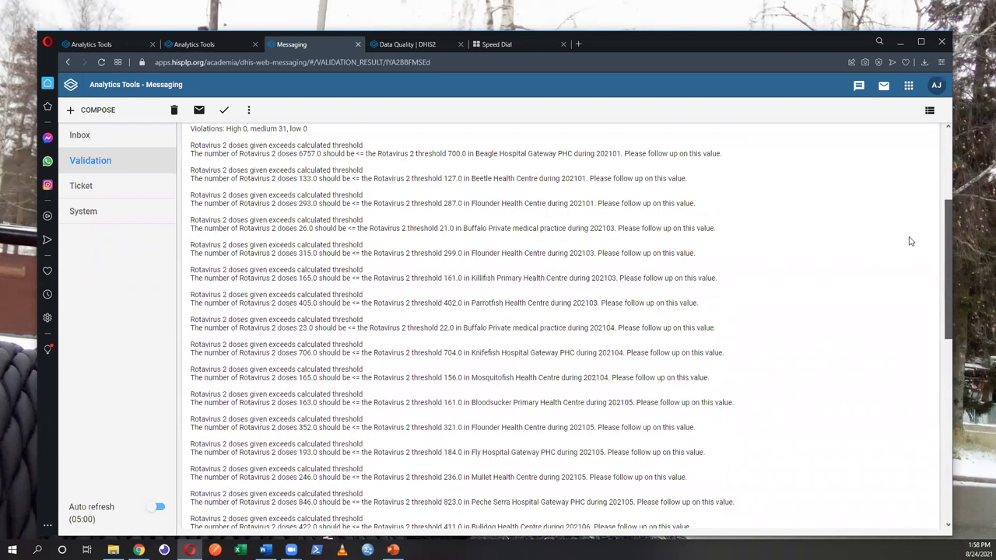
scroll(909, 233, up, 3)
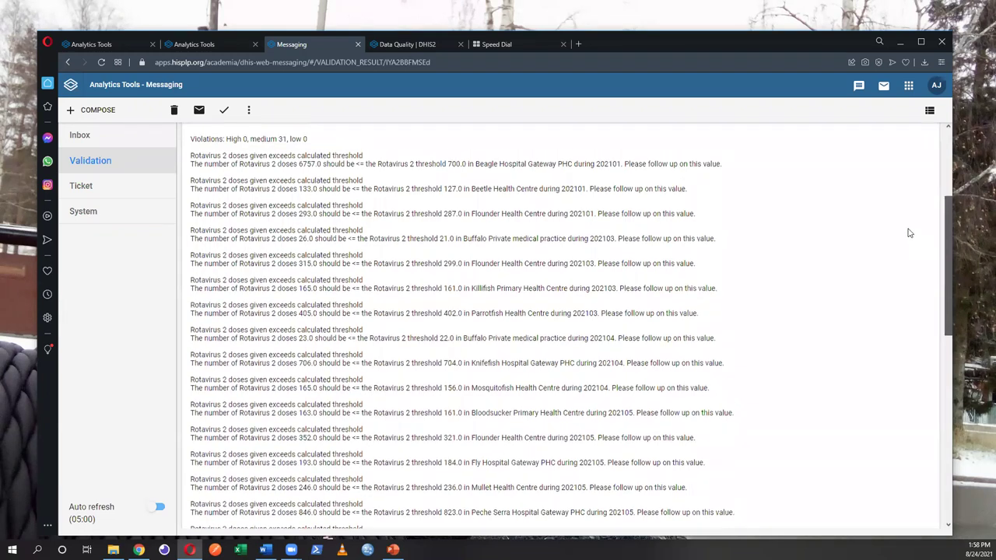
scroll(894, 183, up, 2)
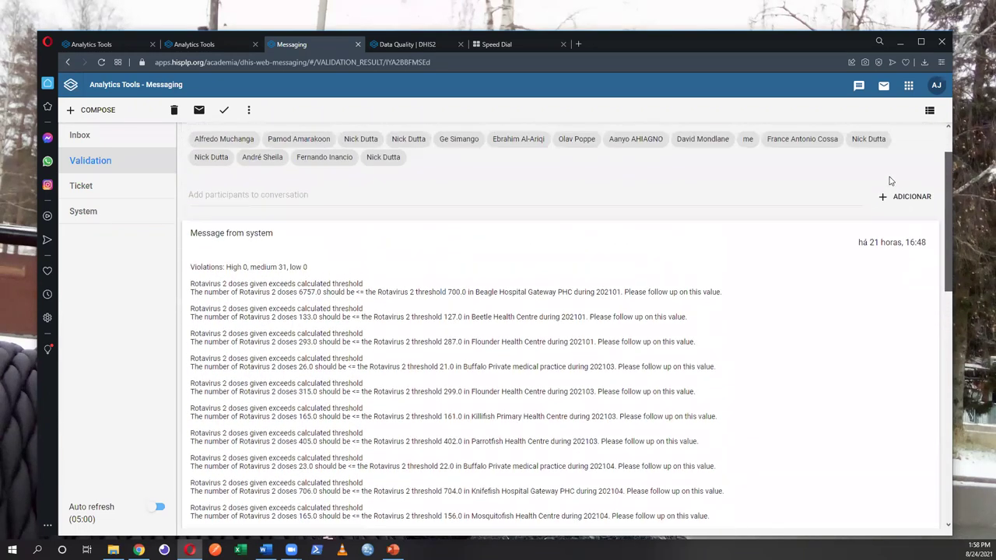
scroll(869, 166, down, 5)
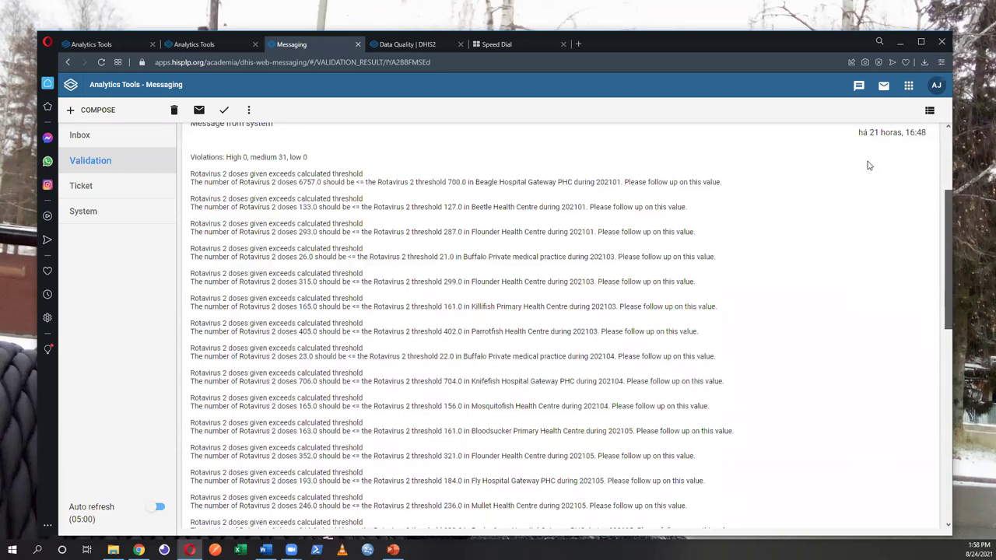
scroll(884, 176, up, 3)
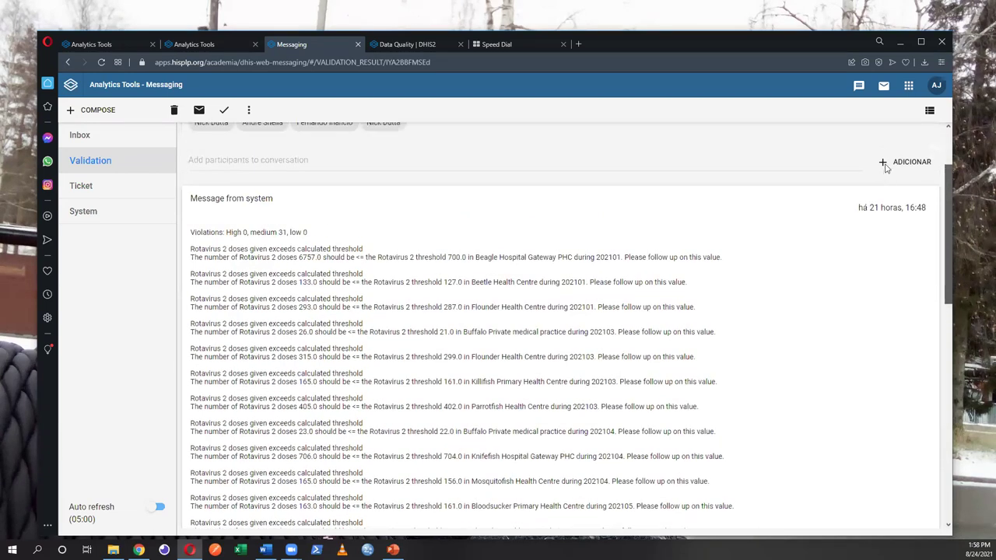